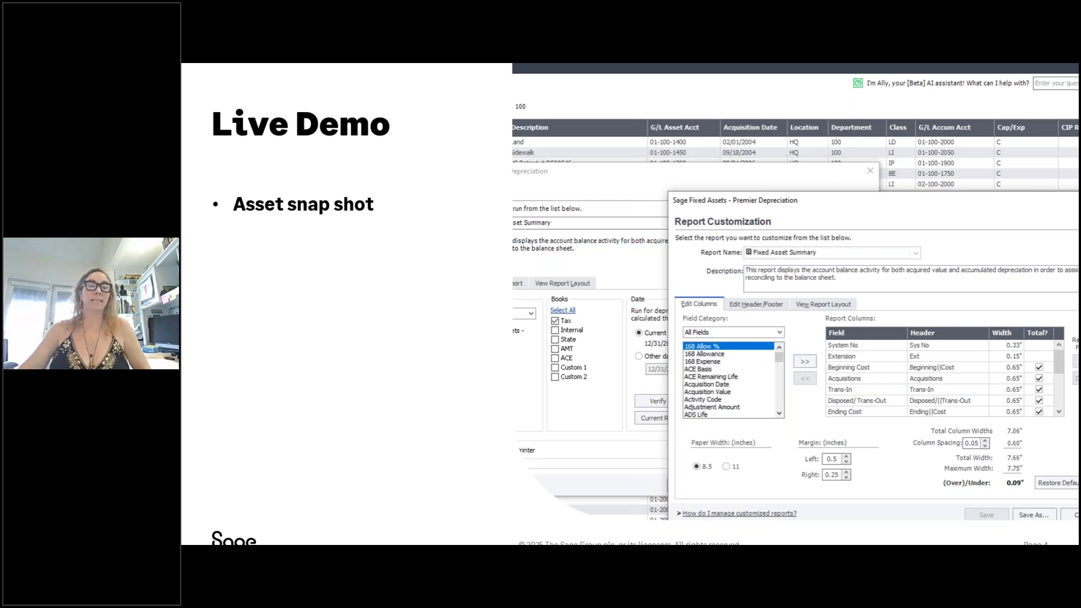
{"action": "key", "text": "Right"}
{"action": "key", "text": "Right"}
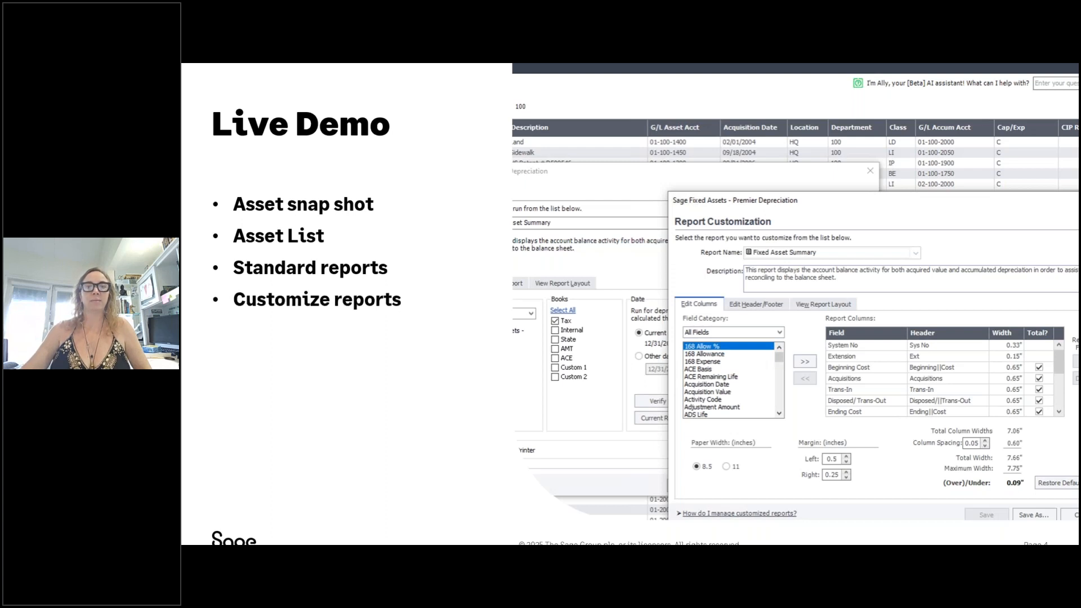
{"action": "key", "text": "Right"}
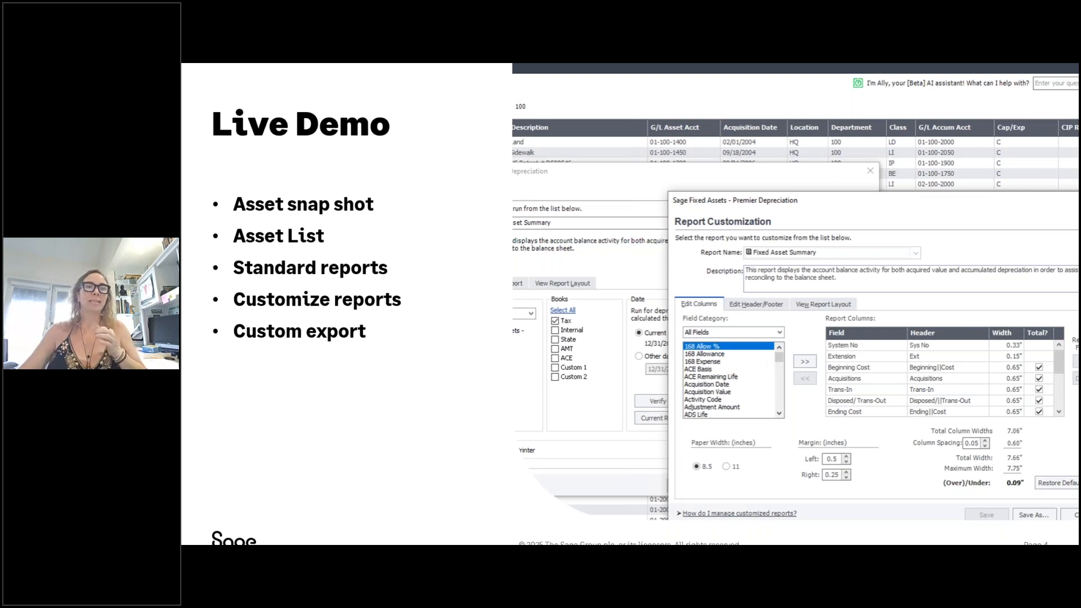
{"action": "key", "text": "Right"}
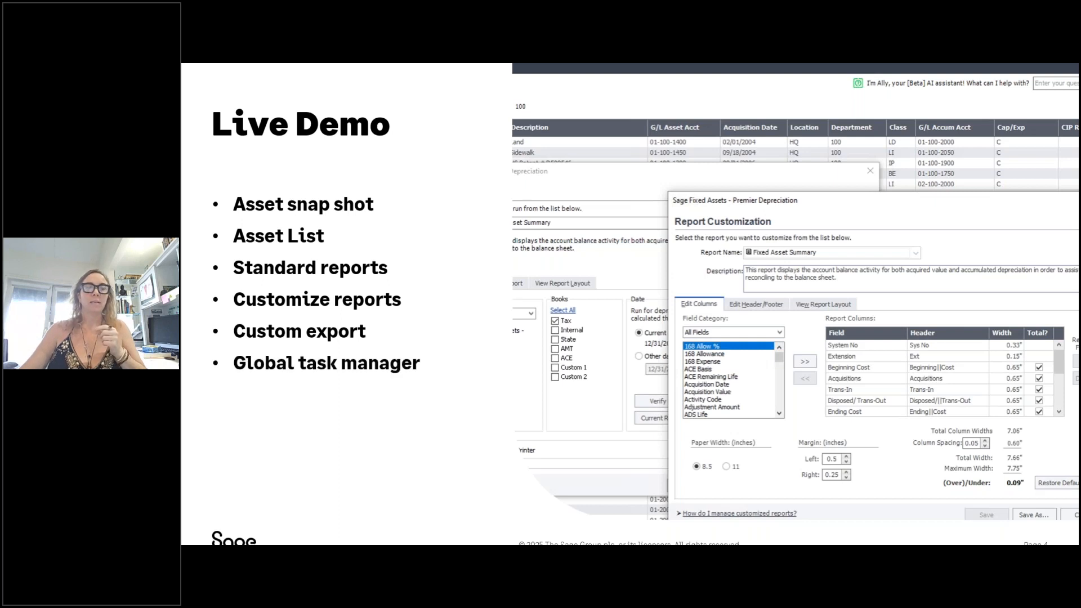
{"action": "key", "text": "Right"}
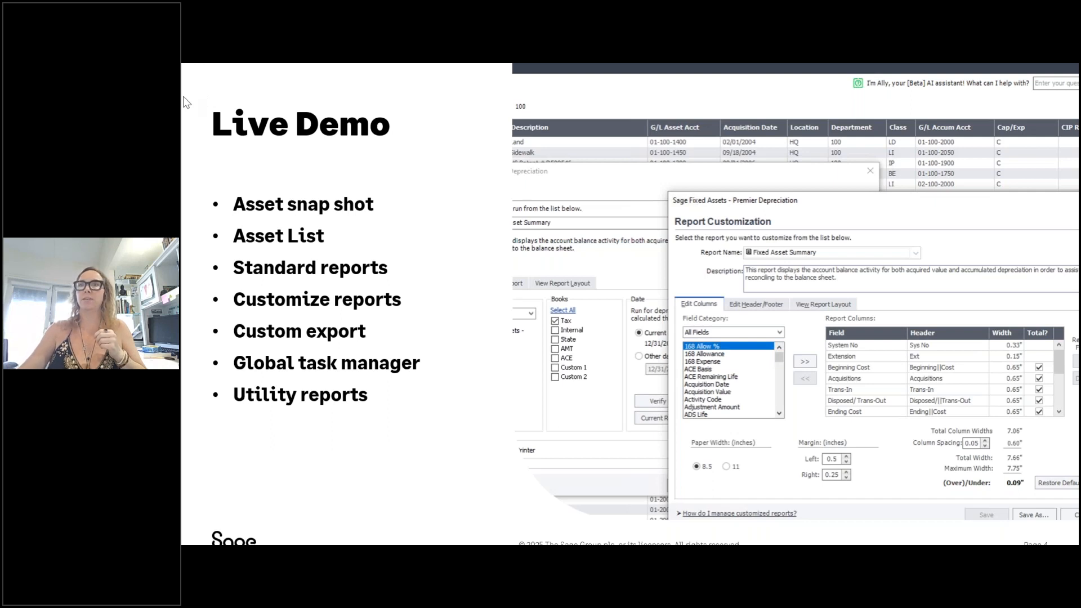
End the slide show, close the chat and webinar registration windows, and maximize the remote desktop session running Sage Fixed Assets.
{"action": "key", "text": "Escape"}
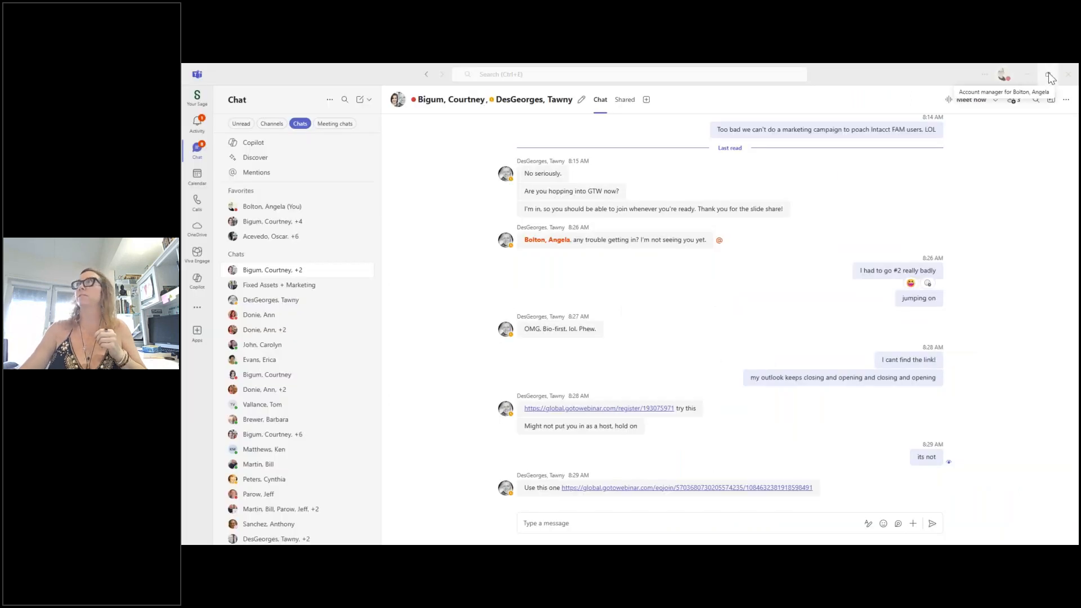
{"action": "left_click", "coordinate": [1066, 80]}
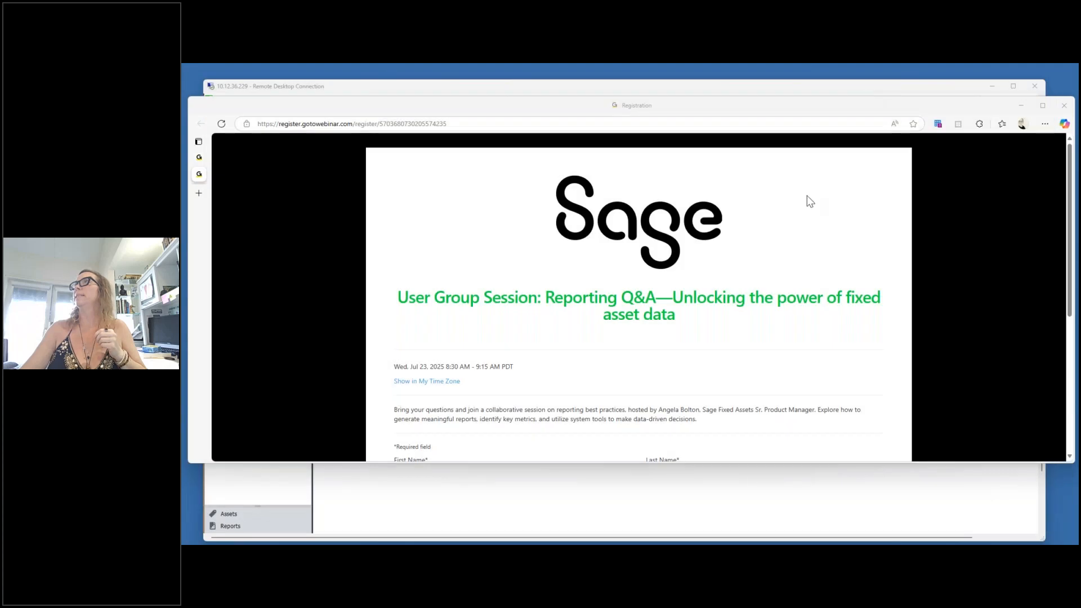
{"action": "left_click", "coordinate": [1064, 106]}
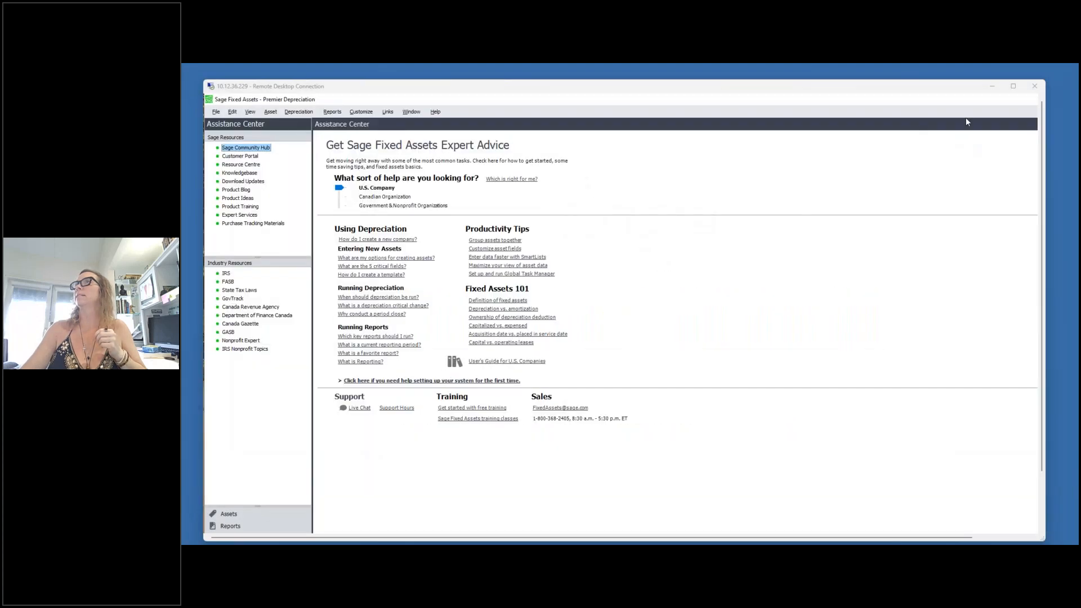
{"action": "left_click", "coordinate": [1011, 87]}
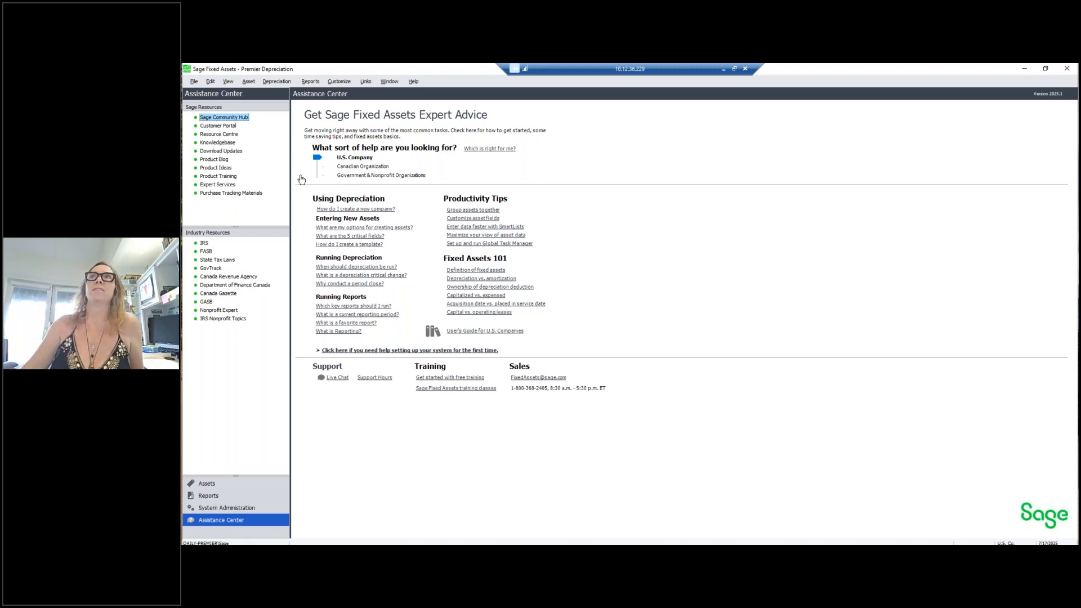
Open the Sample U.S. Company from the list of companies.
{"action": "left_click", "coordinate": [195, 82]}
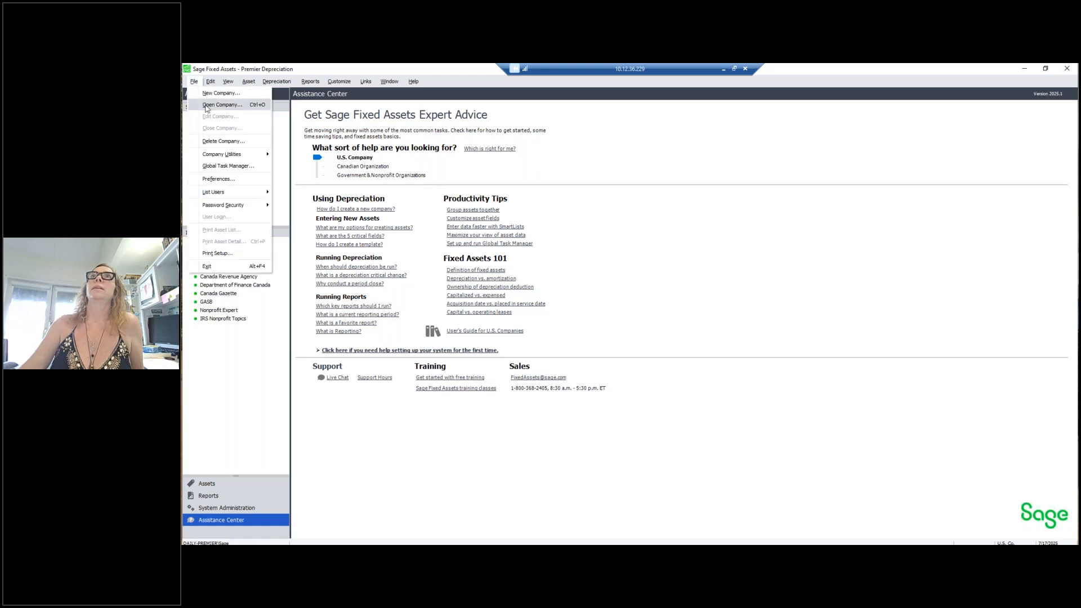
{"action": "left_click", "coordinate": [223, 102]}
{"action": "left_click", "coordinate": [594, 284]}
{"action": "left_click", "coordinate": [650, 403]}
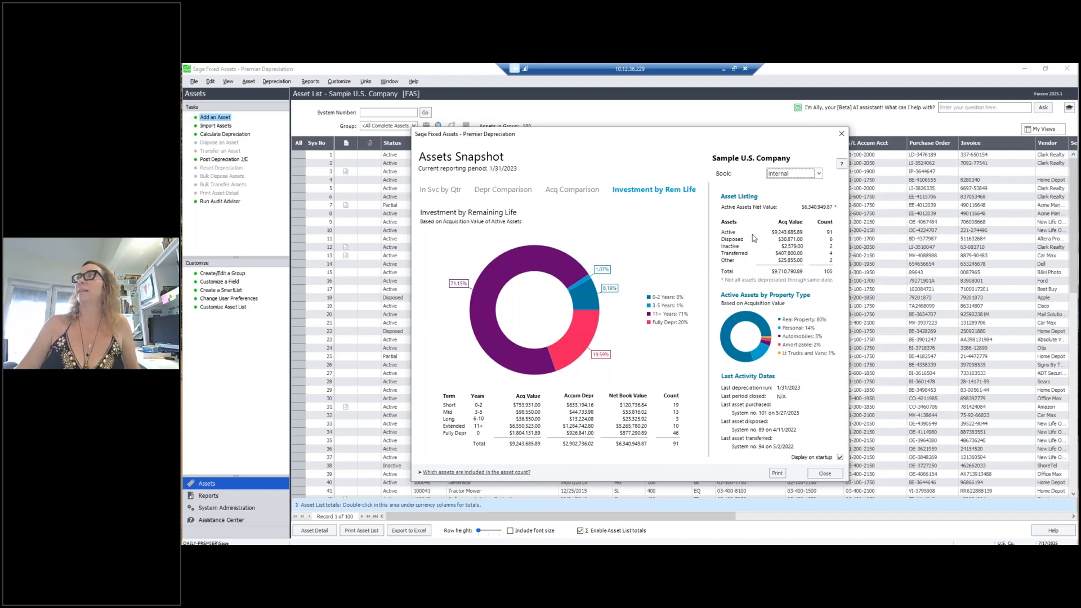
Examine the Assets Snapshot's placed-in-service-by-quarter chart for the Tax book, and return it to the Internal book.
{"action": "left_click", "coordinate": [819, 173]}
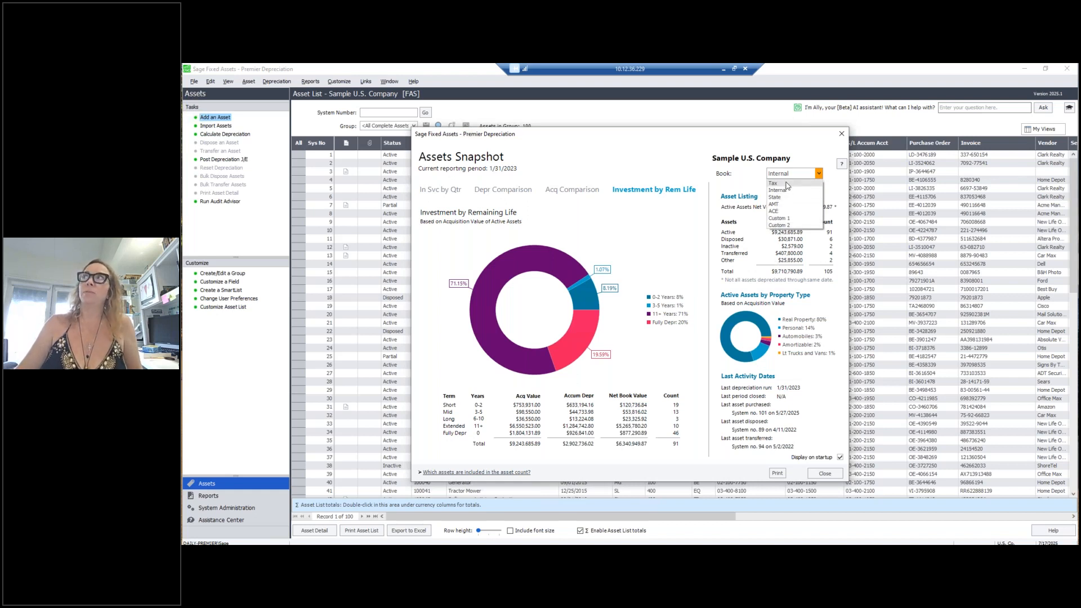
{"action": "left_click", "coordinate": [799, 168]}
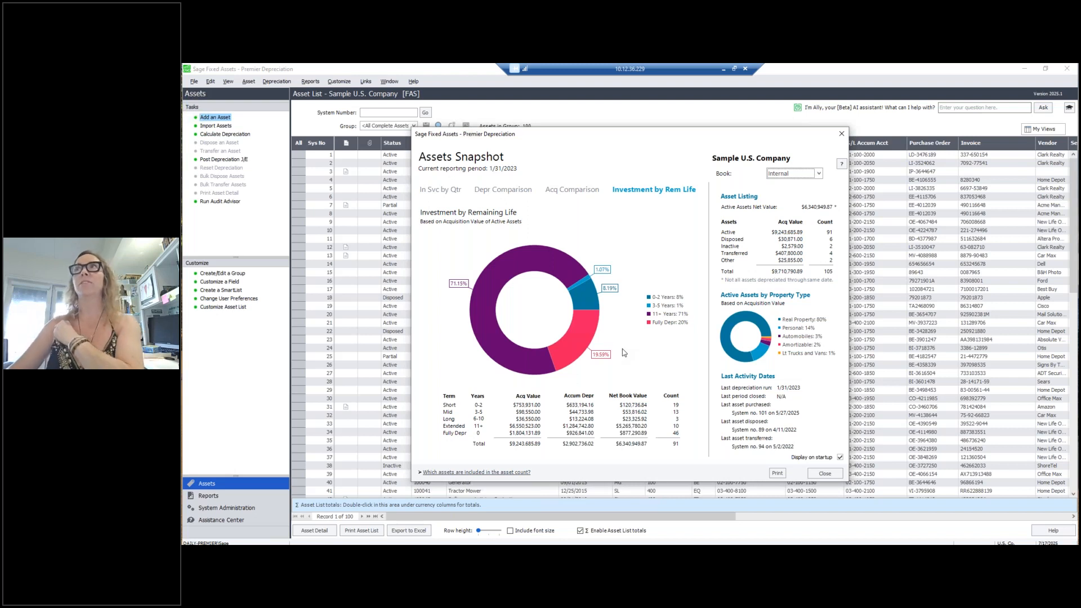
{"action": "left_click", "coordinate": [442, 194]}
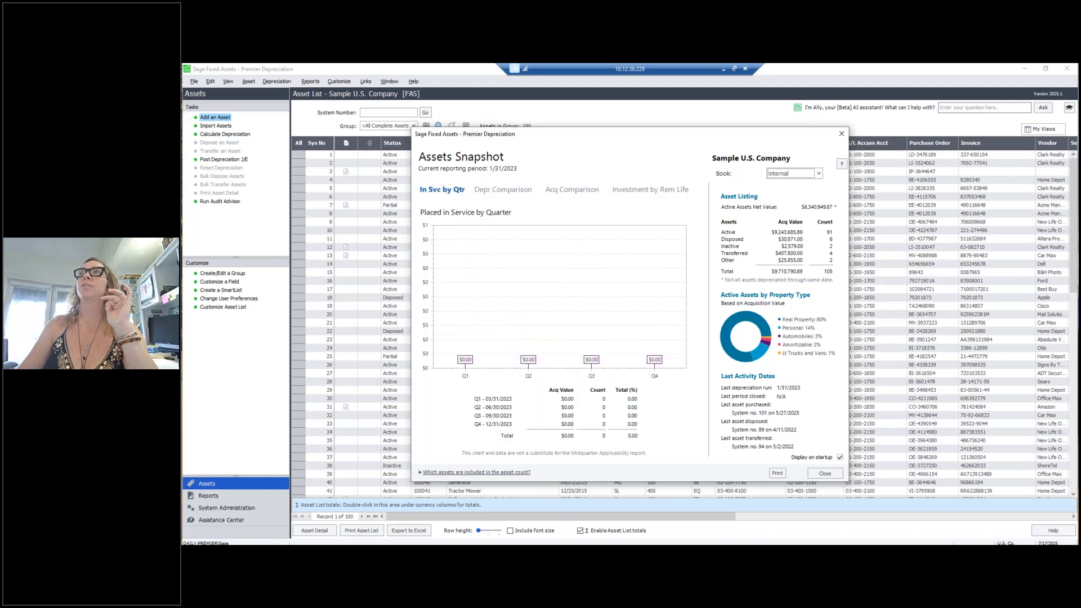
{"action": "left_click", "coordinate": [786, 175]}
{"action": "left_click", "coordinate": [787, 191]}
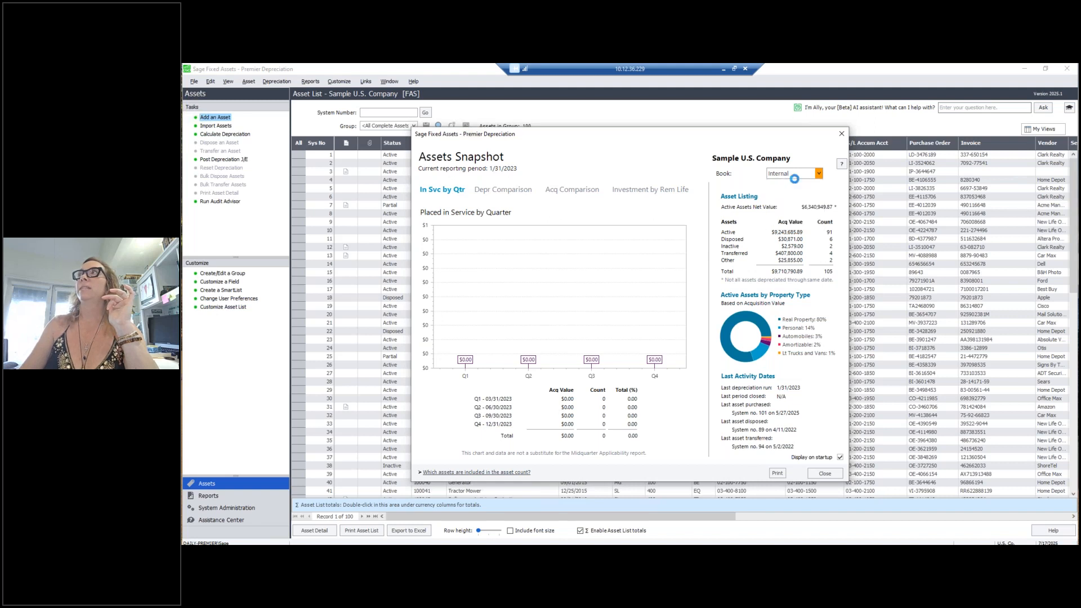
{"action": "left_click", "coordinate": [804, 175]}
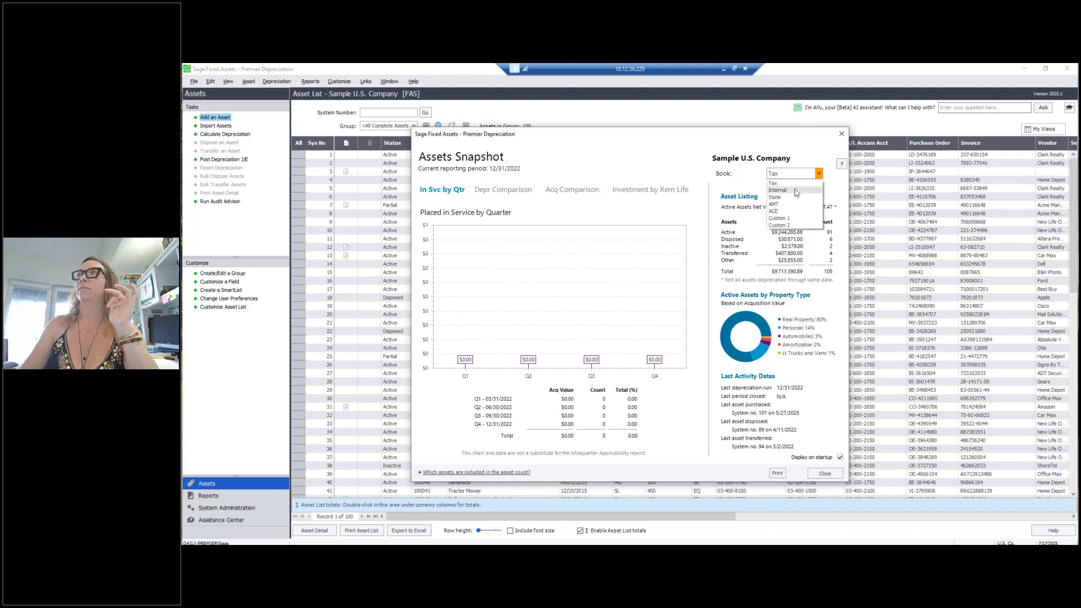
{"action": "left_click", "coordinate": [790, 189]}
Review the snapshot's depreciation comparison, acquisition comparison and investment by remaining life charts, and close the snapshot.
{"action": "left_click", "coordinate": [490, 189]}
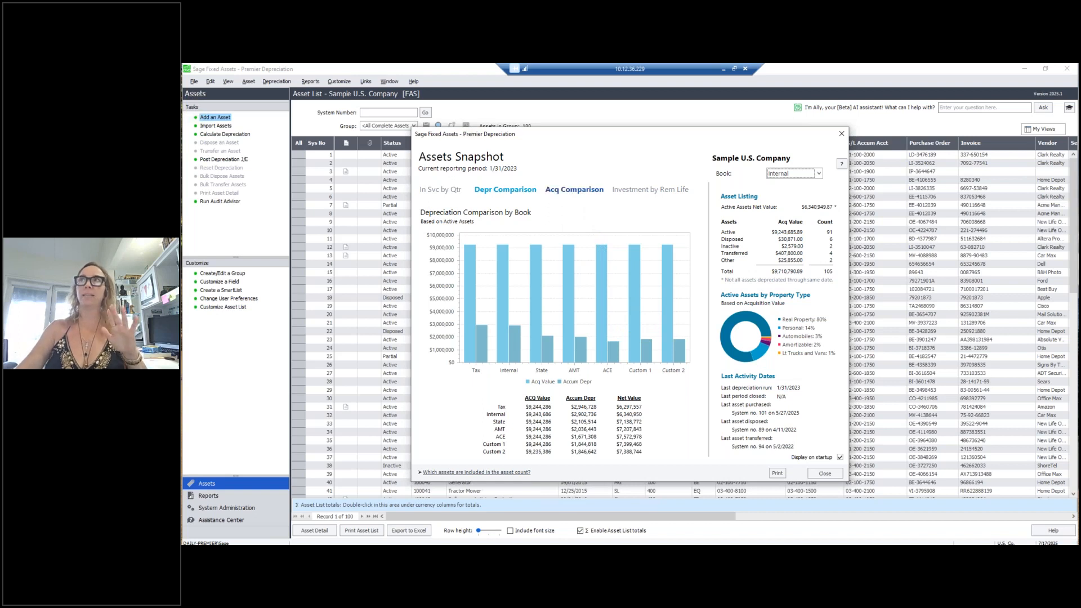
{"action": "left_click", "coordinate": [575, 192]}
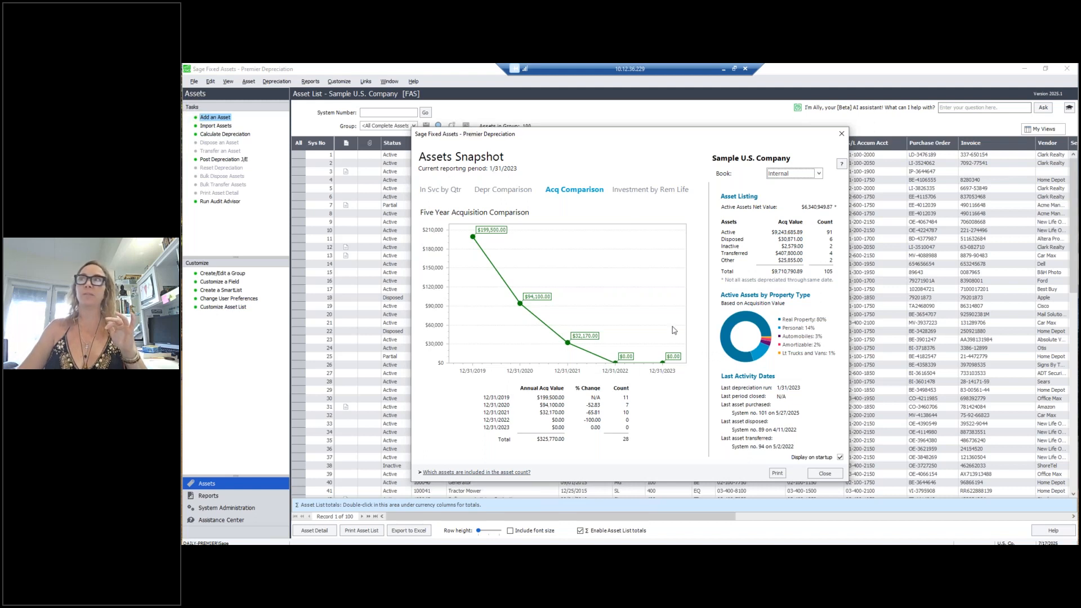
{"action": "left_click", "coordinate": [666, 190]}
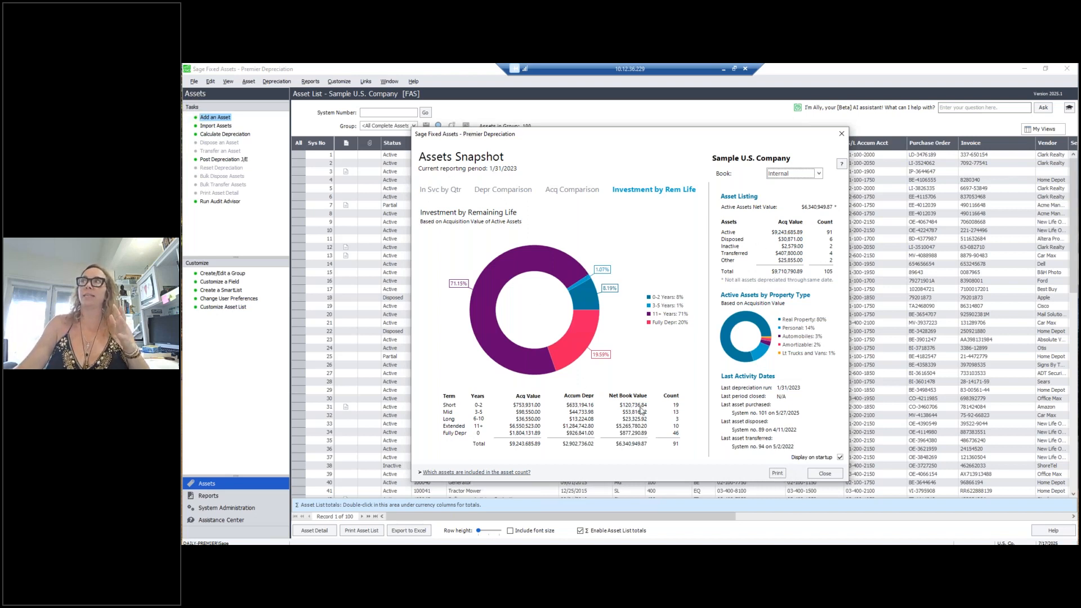
{"action": "left_click", "coordinate": [823, 474]}
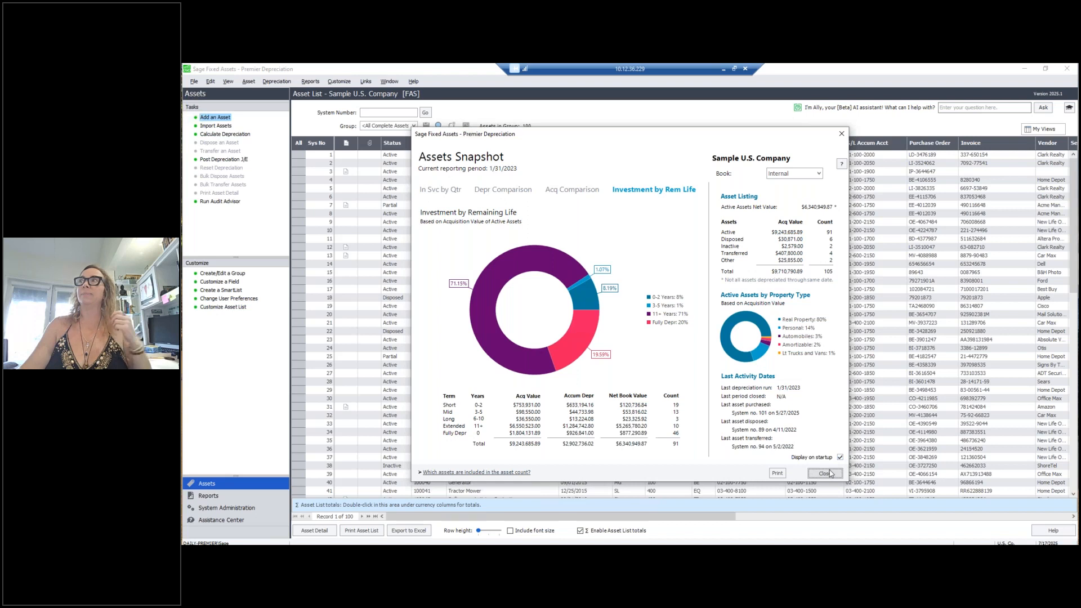
{"action": "left_click", "coordinate": [825, 473]}
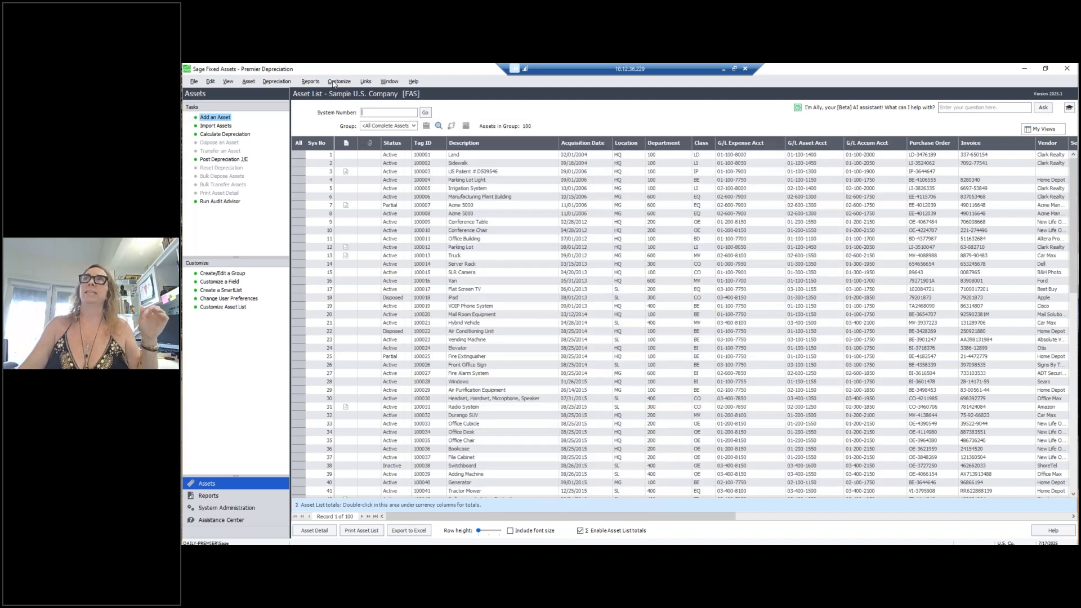
{"action": "left_click", "coordinate": [310, 81]}
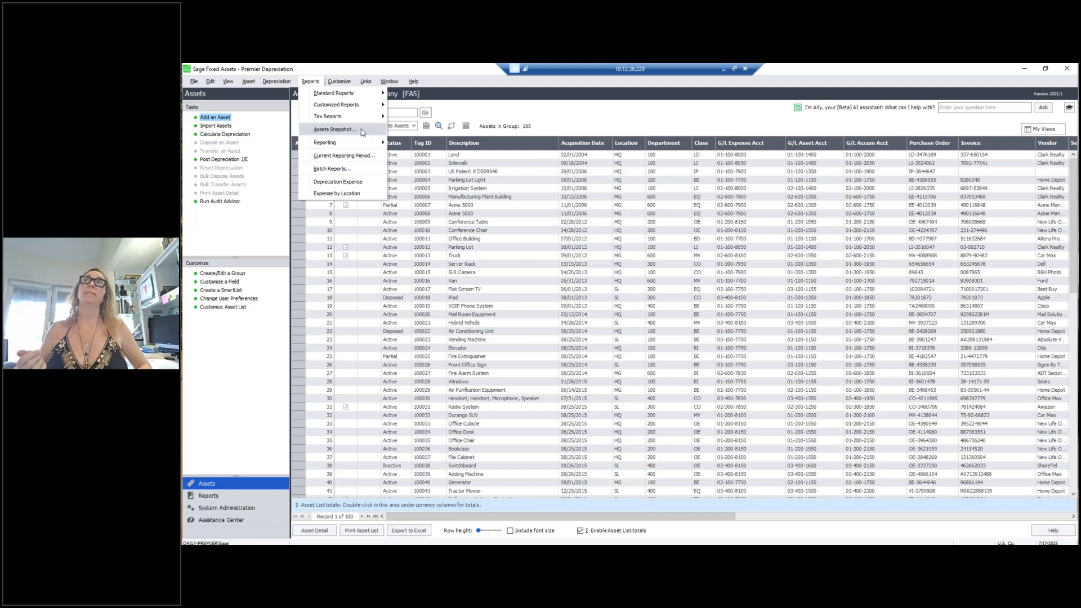
{"action": "left_click", "coordinate": [490, 116]}
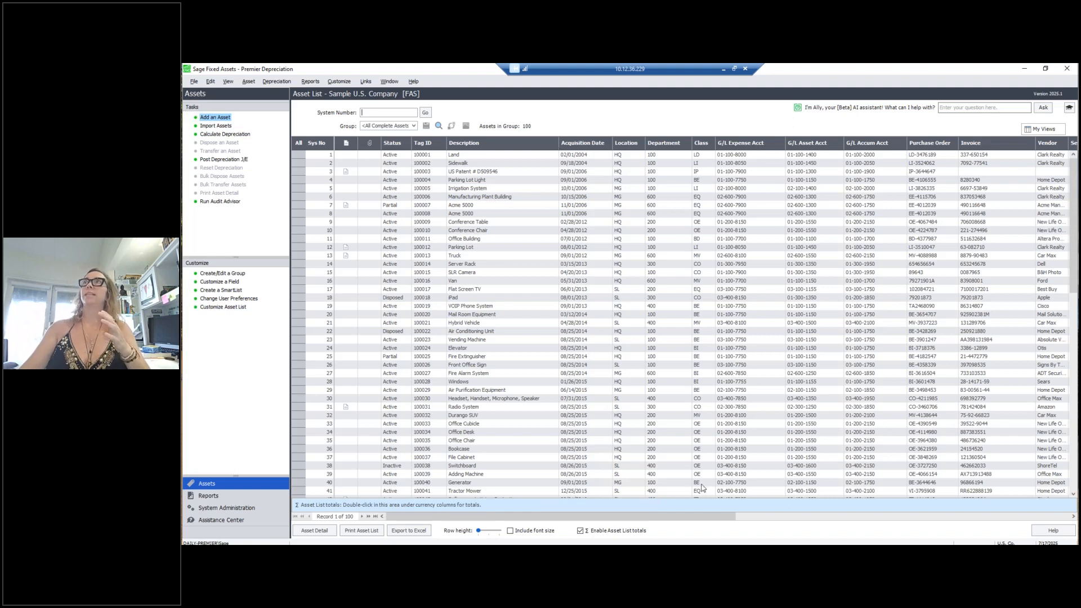
Reorder the asset list columns so Department and Purchase Order sit between Description and Acquisition Date.
{"action": "left_click_drag", "start_coordinate": [731, 514], "coordinate": [1051, 507]}
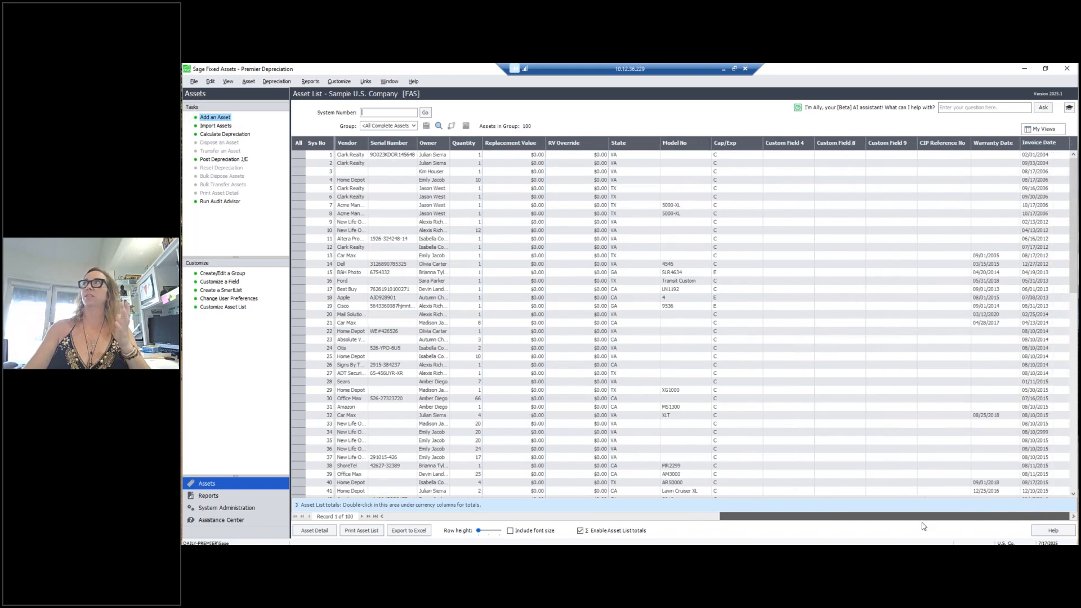
{"action": "left_click_drag", "start_coordinate": [924, 516], "coordinate": [588, 516]}
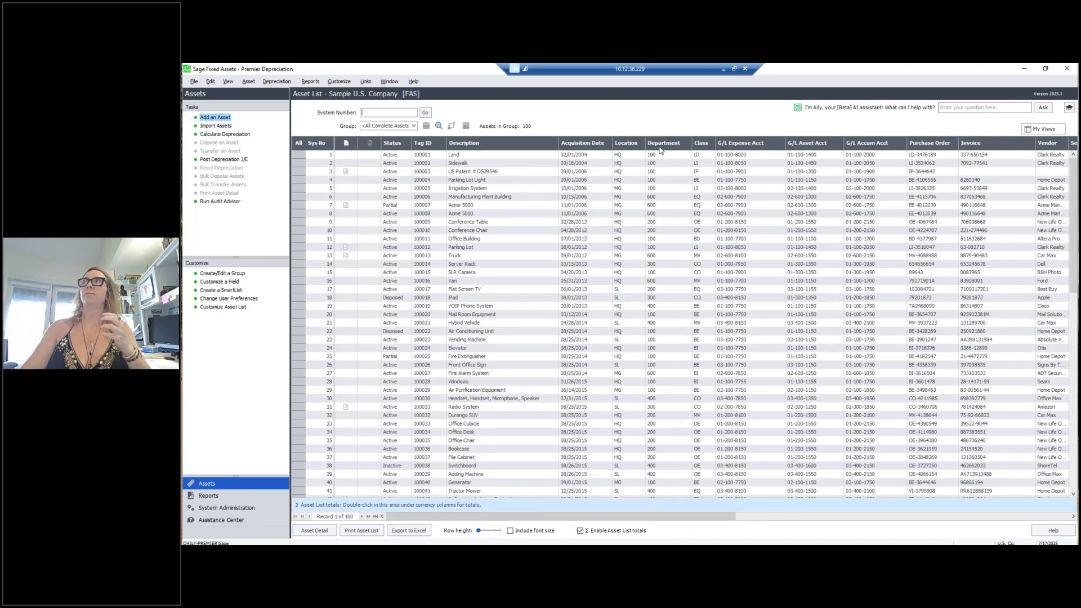
{"action": "left_click_drag", "start_coordinate": [661, 149], "coordinate": [559, 146]}
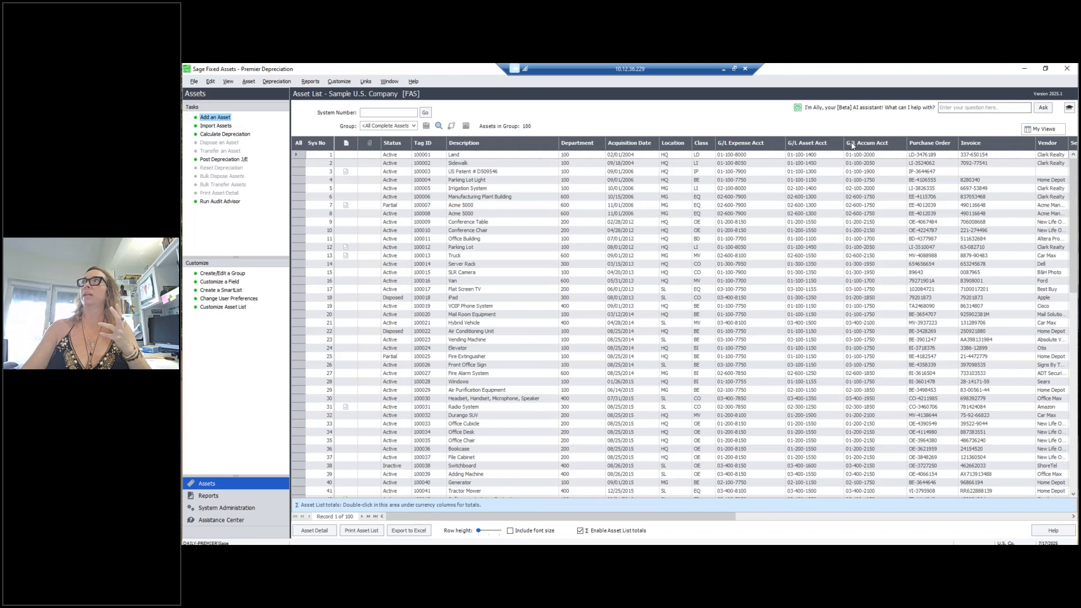
{"action": "left_click_drag", "start_coordinate": [932, 146], "coordinate": [609, 145]}
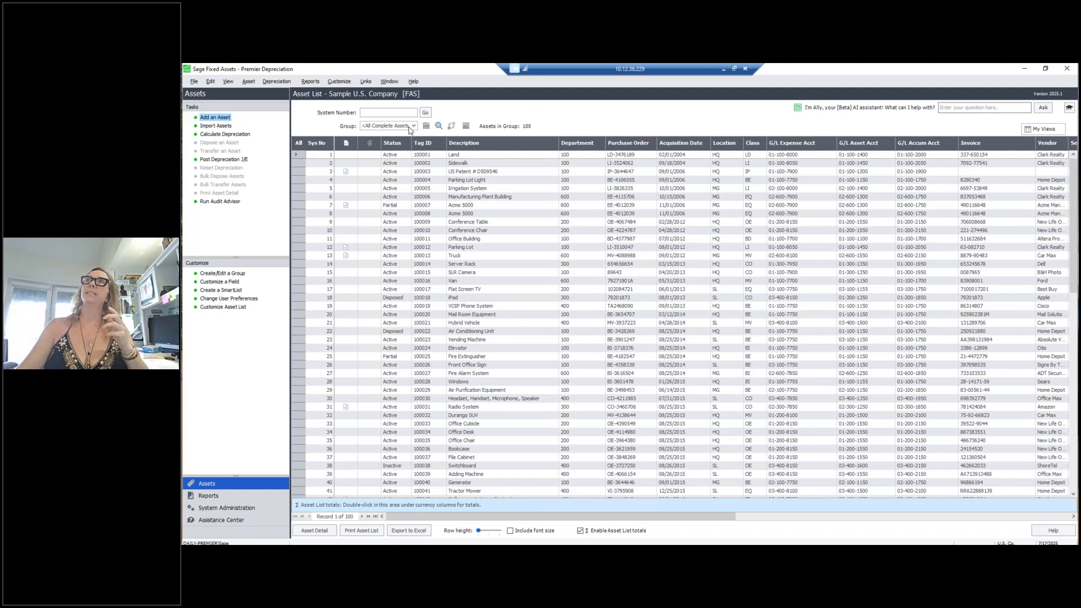
Open the asset list customization settings and check which books are available for the book fields.
{"action": "left_click", "coordinate": [345, 85]}
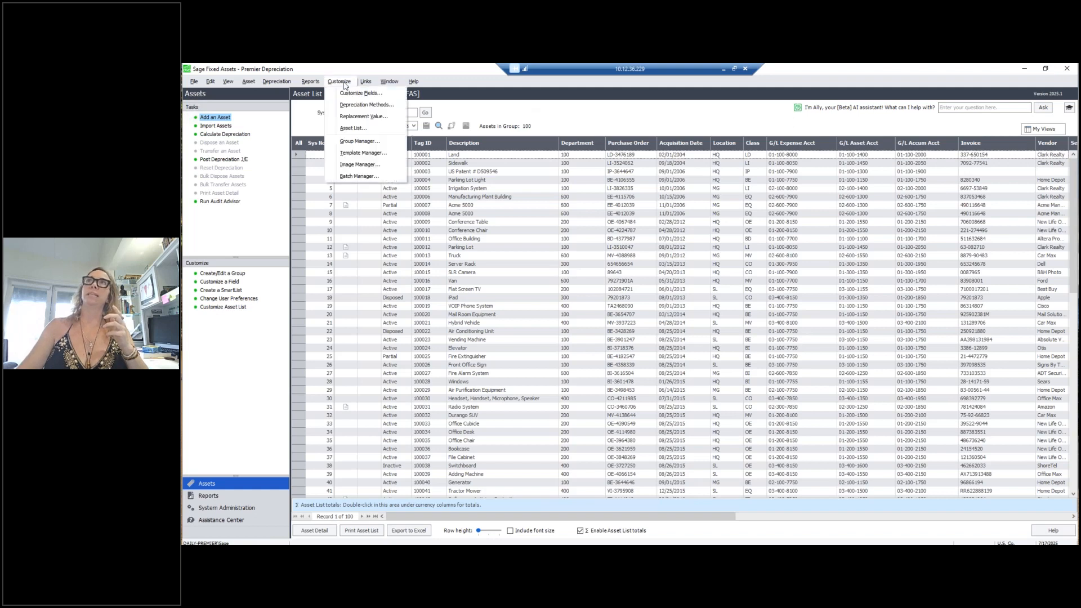
{"action": "left_click", "coordinate": [354, 128]}
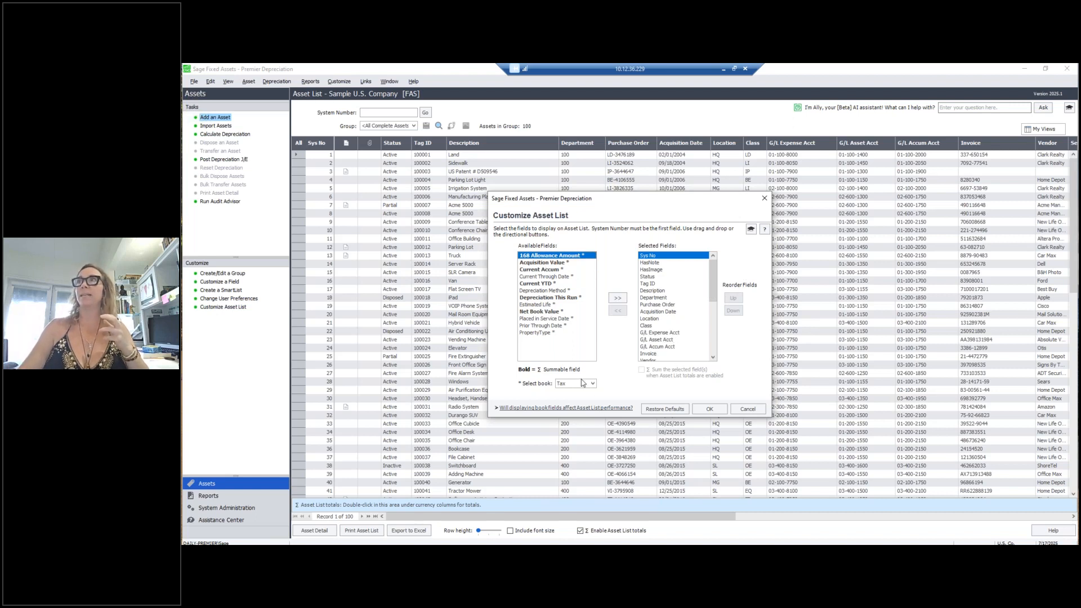
{"action": "left_click", "coordinate": [593, 384]}
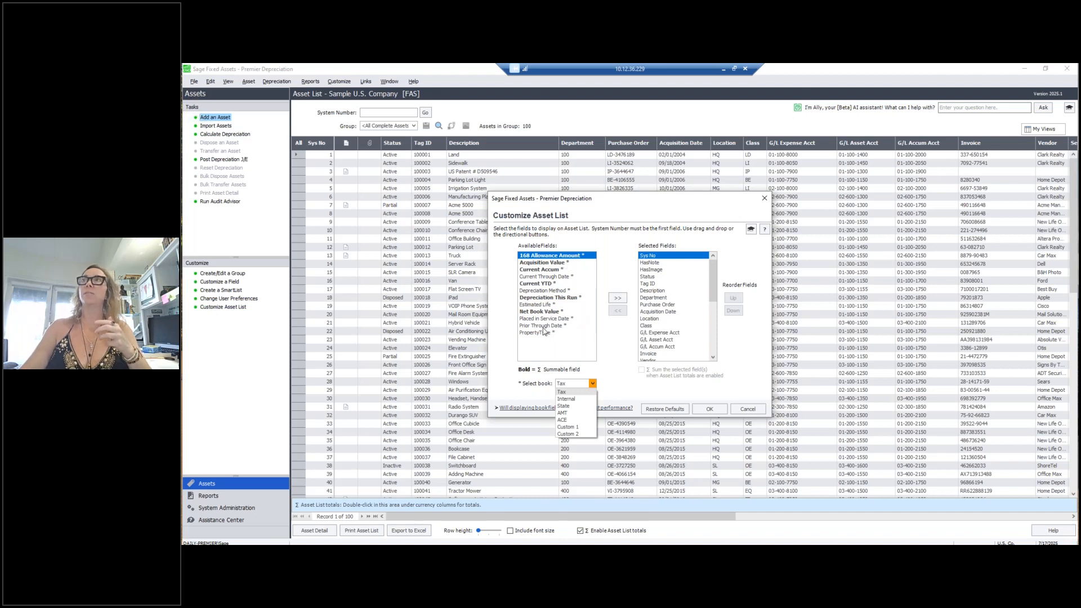
{"action": "left_click", "coordinate": [562, 264]}
{"action": "left_click", "coordinate": [556, 270]}
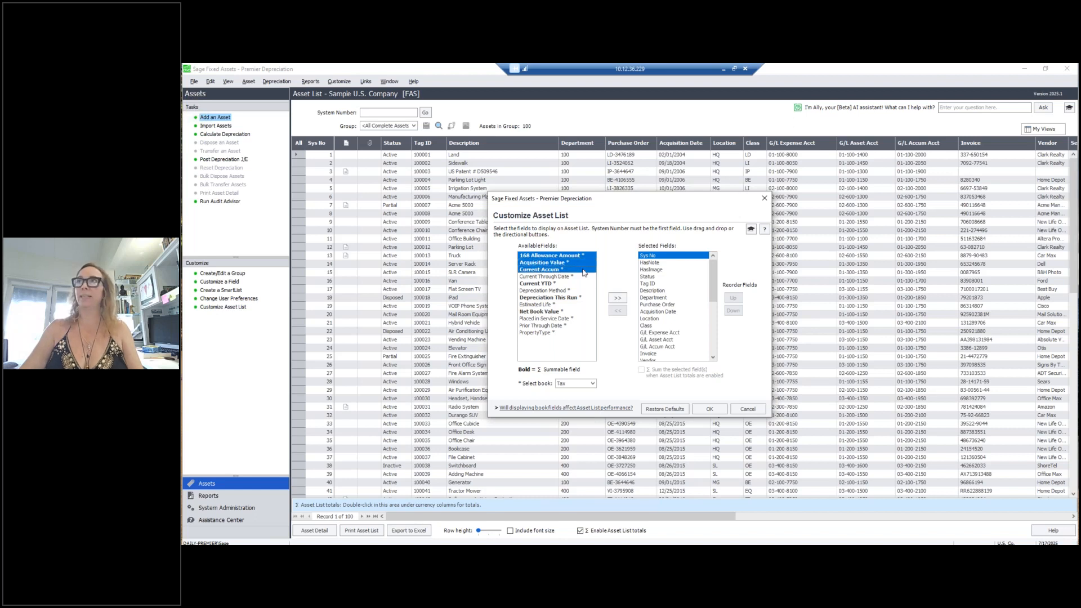
{"action": "left_click", "coordinate": [551, 284]}
{"action": "left_click_drag", "start_coordinate": [543, 333], "coordinate": [555, 283]}
{"action": "left_click", "coordinate": [557, 257], "text": "shift"}
{"action": "left_click", "coordinate": [554, 332]}
{"action": "left_click", "coordinate": [575, 256]}
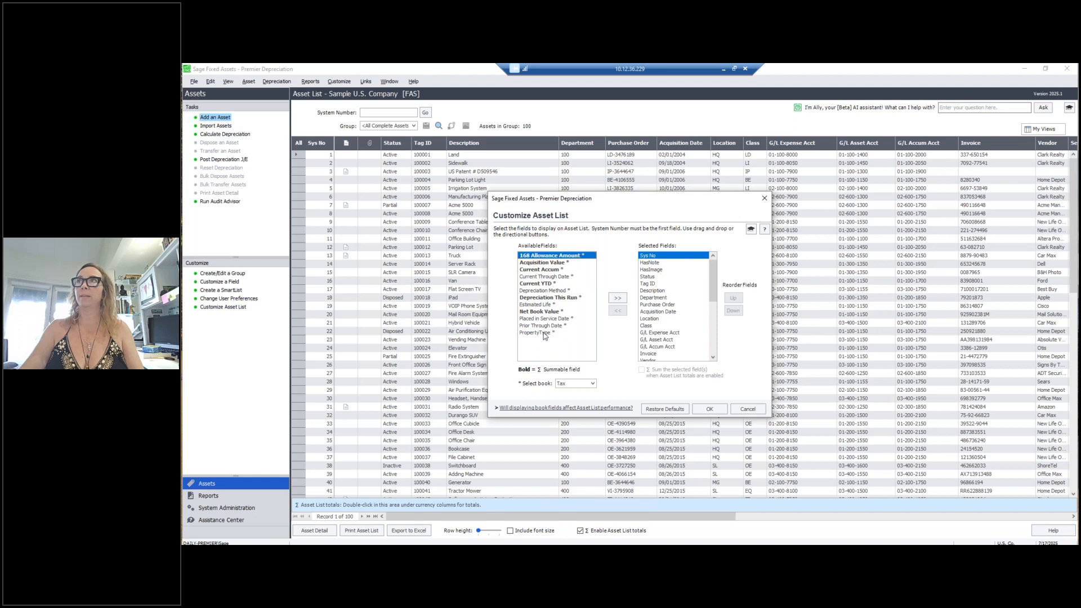
{"action": "left_click", "coordinate": [545, 334], "text": "shift"}
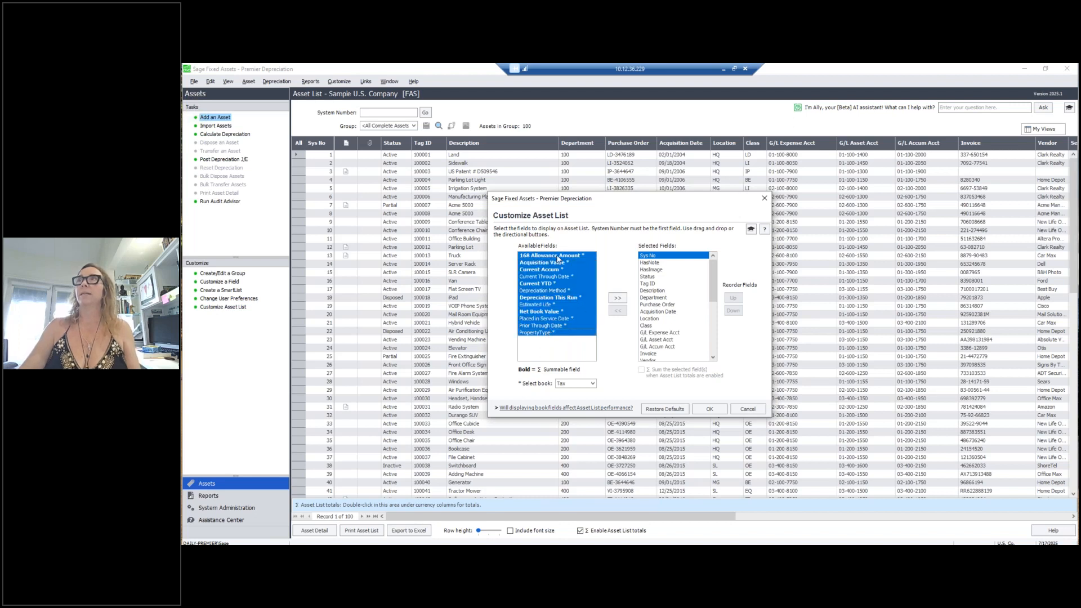
Add Acquisition Value, Current Accum, Current YTD, Estimated Life, Net Book Value and Placed in Service Date to the selected fields, using the Internal book.
{"action": "left_click", "coordinate": [558, 261]}
{"action": "left_click", "coordinate": [555, 270], "text": "shift"}
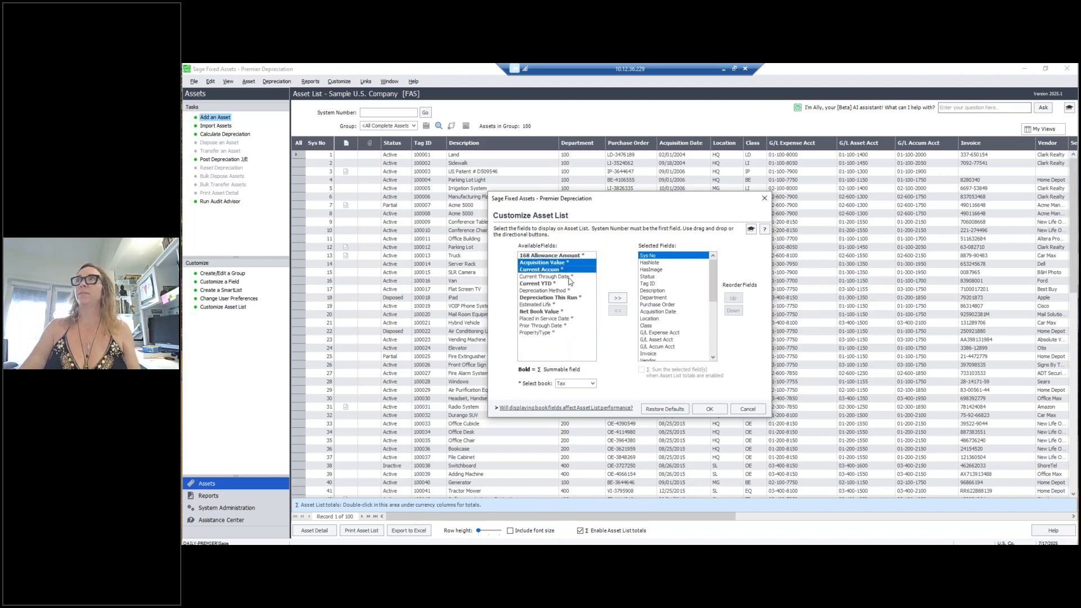
{"action": "left_click", "coordinate": [550, 284], "text": "ctrl"}
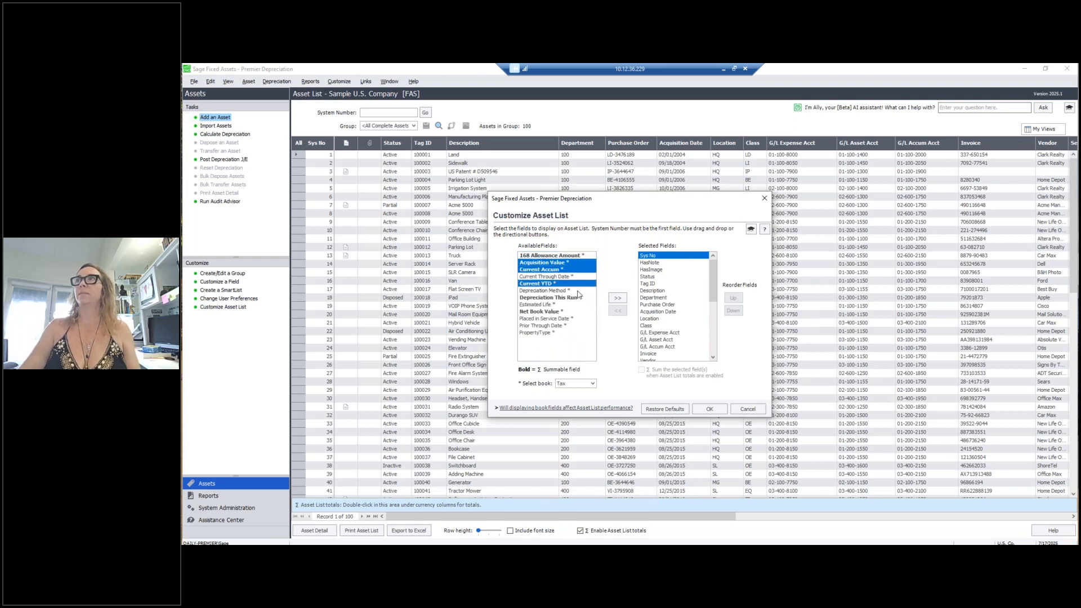
{"action": "left_click", "coordinate": [554, 313], "text": "ctrl"}
{"action": "left_click", "coordinate": [549, 305], "text": "ctrl"}
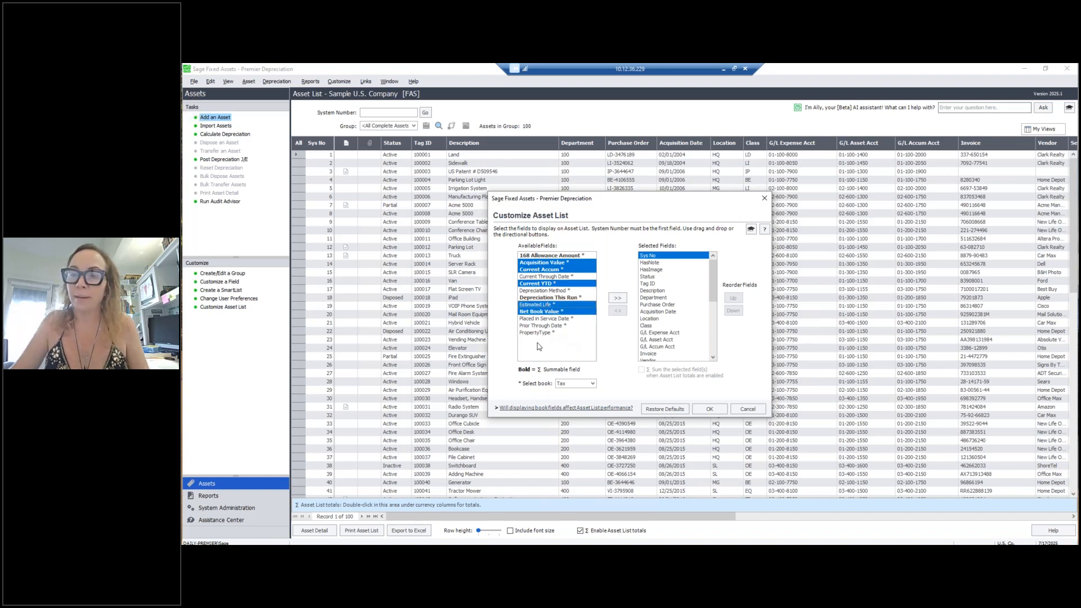
{"action": "left_click", "coordinate": [569, 319], "text": "ctrl"}
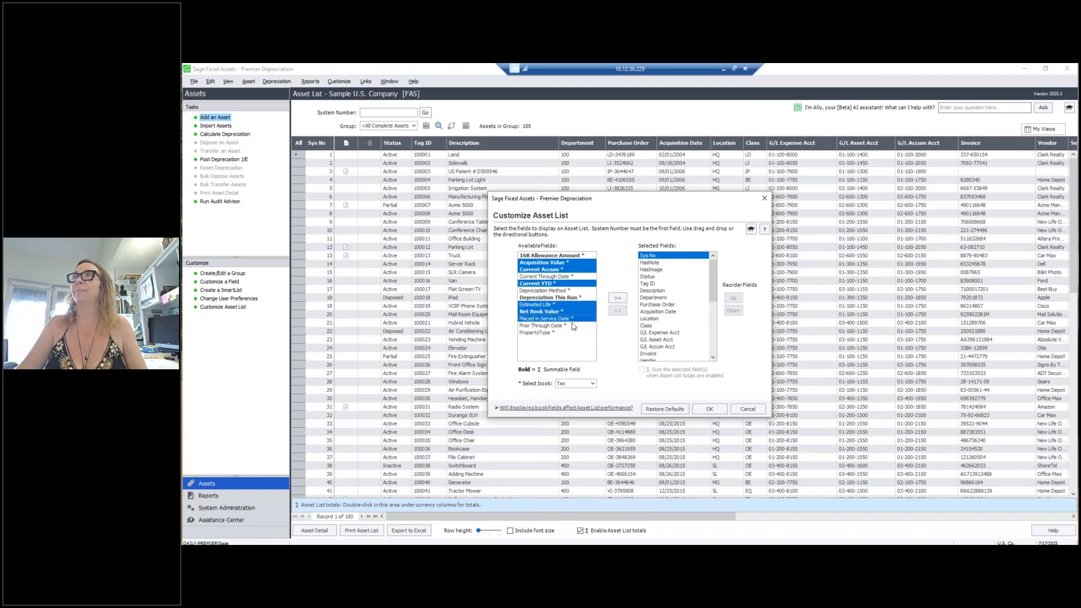
{"action": "left_click", "coordinate": [617, 298]}
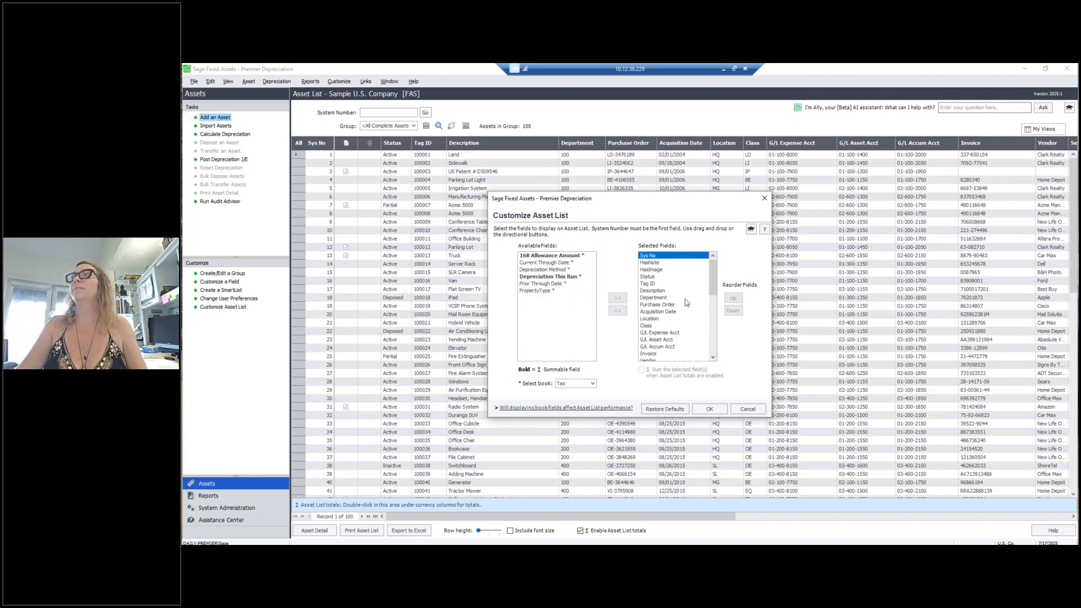
{"action": "left_click", "coordinate": [593, 383]}
{"action": "left_click", "coordinate": [579, 398]}
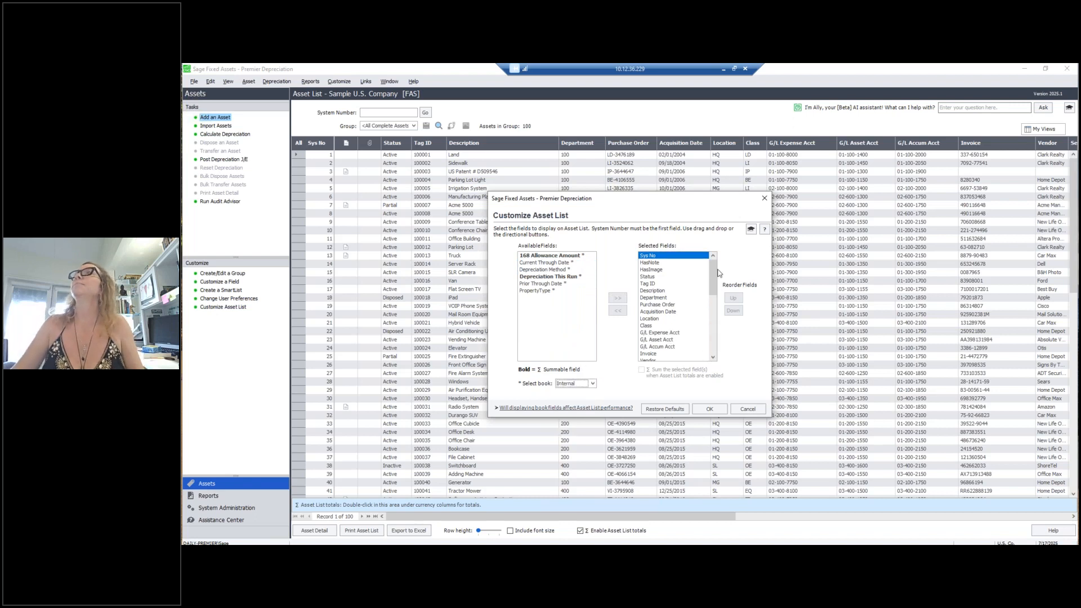
Remove Custom Field 4 through Custom Field 9 from the asset list's selected fields.
{"action": "scroll", "coordinate": [714, 290], "scroll_direction": "down", "scroll_amount": 6}
{"action": "left_click", "coordinate": [690, 291]}
{"action": "left_click", "coordinate": [672, 304], "text": "shift"}
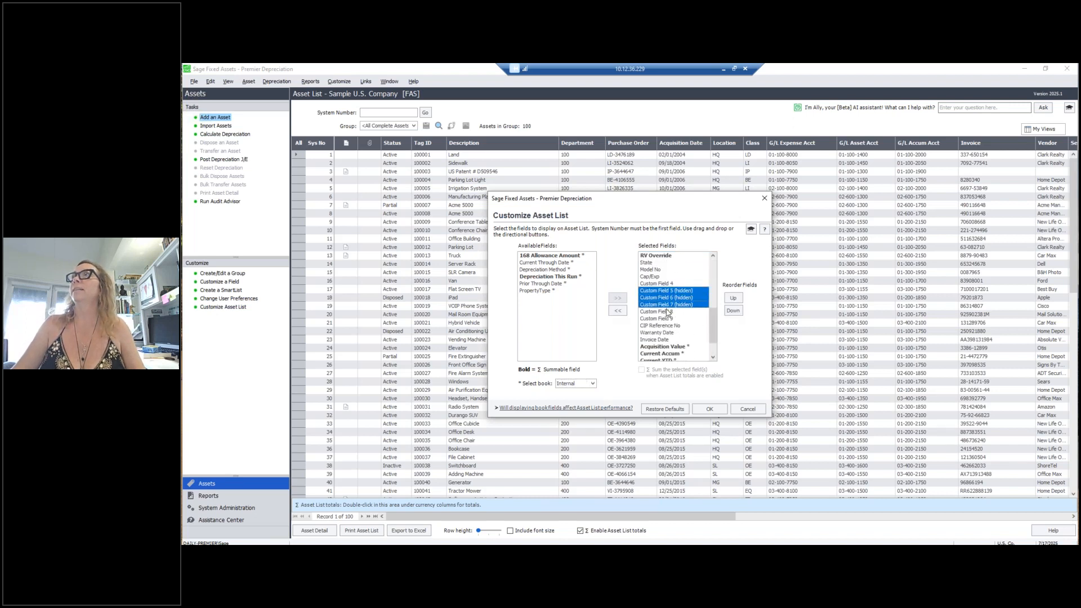
{"action": "left_click", "coordinate": [668, 318], "text": "shift"}
{"action": "left_click", "coordinate": [670, 284], "text": "ctrl"}
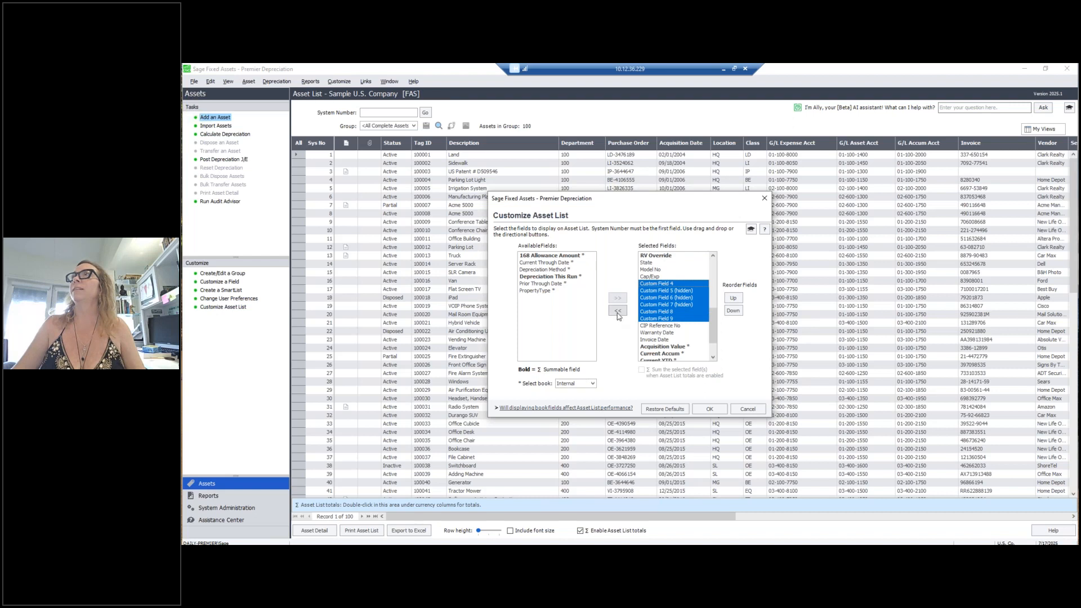
{"action": "left_click", "coordinate": [618, 311]}
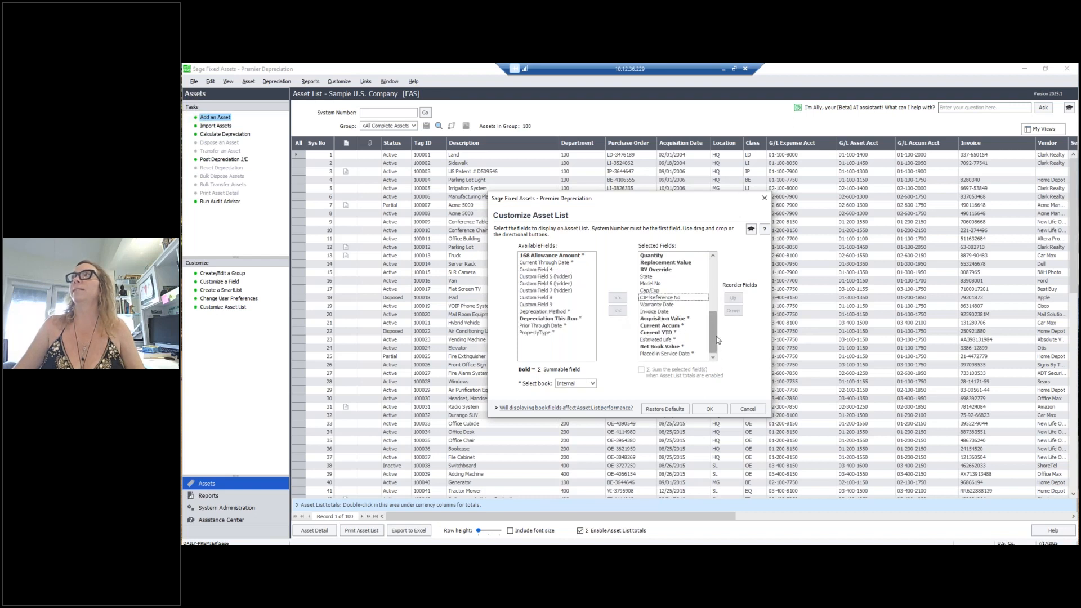
Move Acquisition Value up the selected fields, past Owner.
{"action": "left_click", "coordinate": [673, 319]}
{"action": "left_click", "coordinate": [734, 298]}
{"action": "left_click", "coordinate": [733, 298]}
{"action": "left_click", "coordinate": [733, 299]}
{"action": "left_click", "coordinate": [733, 298]}
{"action": "left_click", "coordinate": [733, 298]}
{"action": "left_click", "coordinate": [733, 299]}
{"action": "left_click", "coordinate": [733, 299]}
{"action": "left_click", "coordinate": [733, 299]}
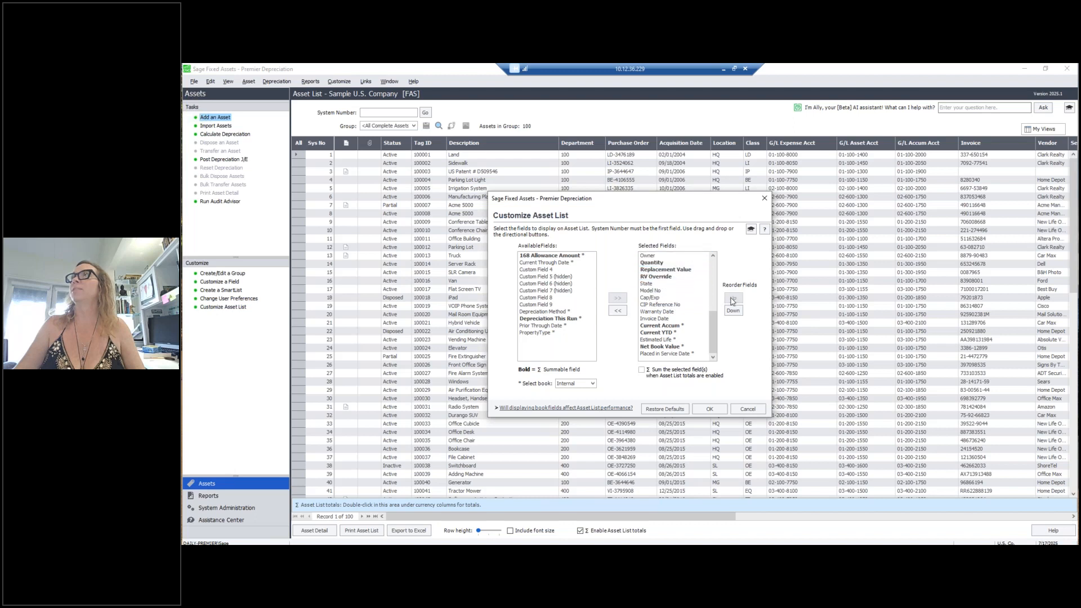
{"action": "left_click", "coordinate": [713, 257]}
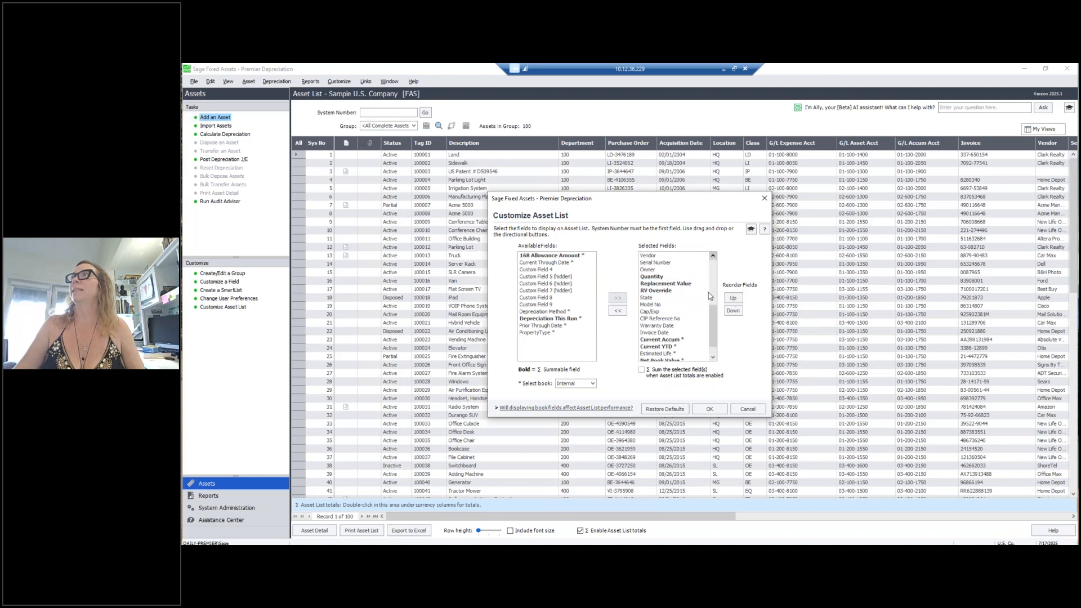
Place Current Accum, Current YTD and Net Book Value, in that order, between RV Override and State in the selected fields.
{"action": "left_click_drag", "start_coordinate": [674, 345], "coordinate": [677, 295]}
{"action": "left_click_drag", "start_coordinate": [672, 347], "coordinate": [668, 300]}
{"action": "left_click_drag", "start_coordinate": [673, 348], "coordinate": [674, 304]}
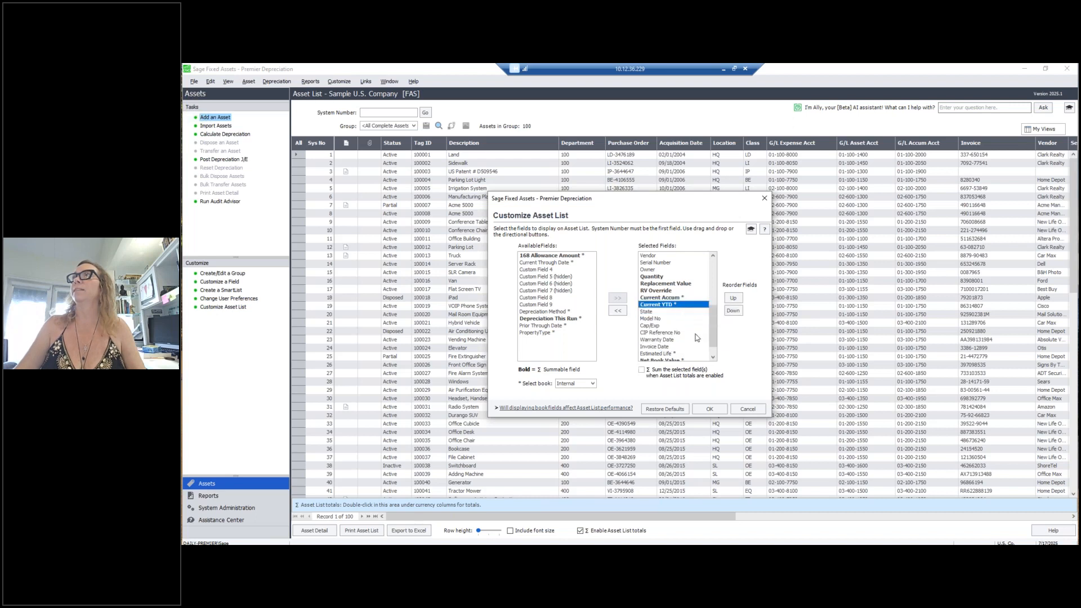
{"action": "scroll", "coordinate": [679, 349], "scroll_direction": "down", "scroll_amount": 1}
{"action": "left_click_drag", "start_coordinate": [679, 349], "coordinate": [676, 297]}
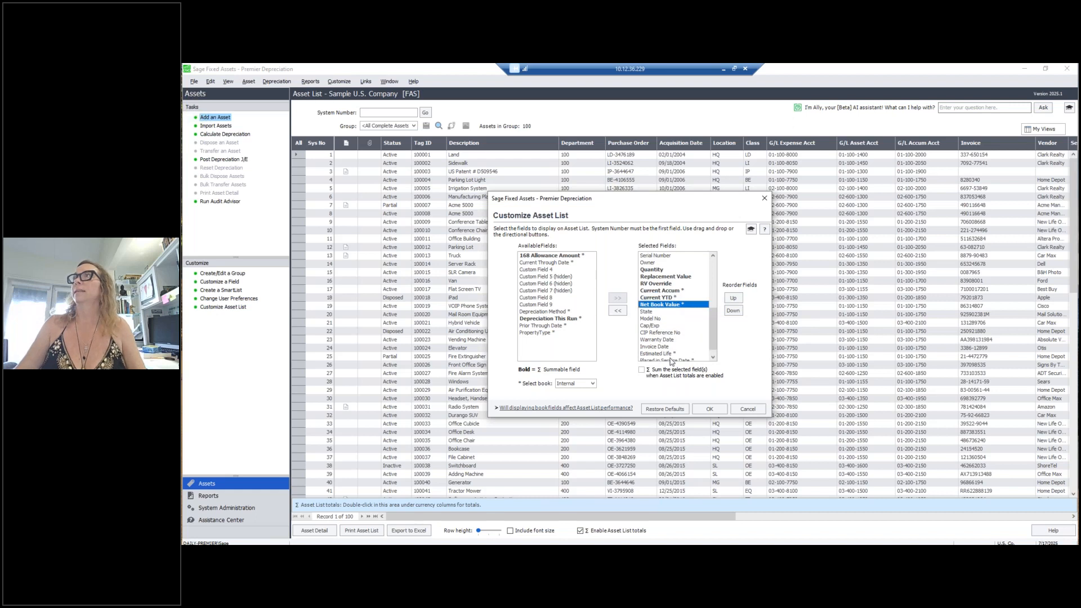
Place Placed in Service Date, Estimated Life and Acquisition Value, in that order, between RV Override and Current Accum.
{"action": "left_click", "coordinate": [666, 355]}
{"action": "left_click_drag", "start_coordinate": [665, 357], "coordinate": [688, 288]}
{"action": "left_click", "coordinate": [681, 354]}
{"action": "left_click", "coordinate": [713, 256]}
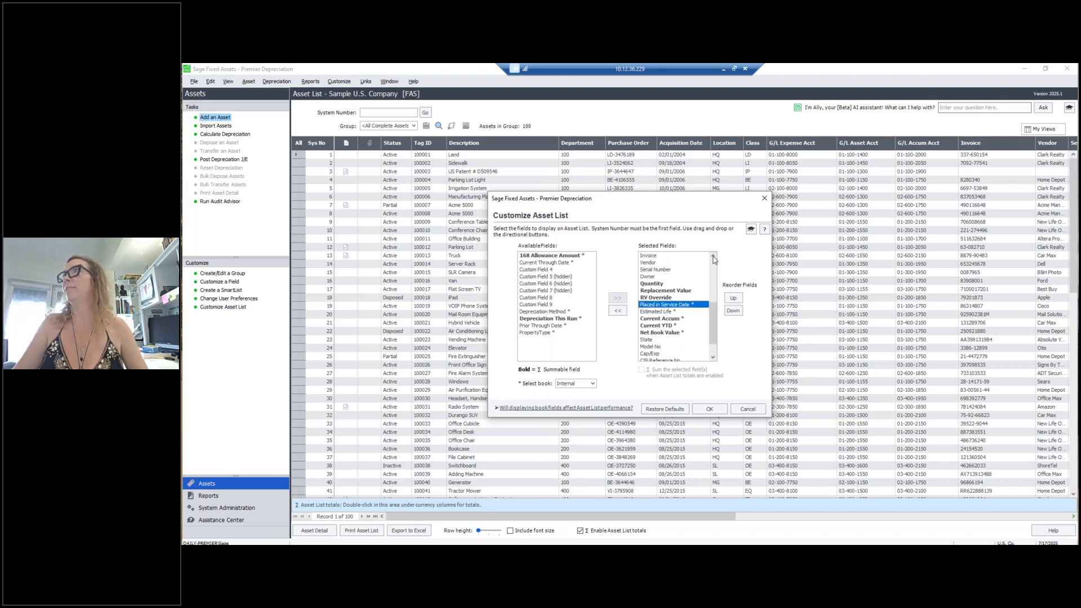
{"action": "left_click", "coordinate": [678, 270]}
{"action": "left_click_drag", "start_coordinate": [679, 274], "coordinate": [678, 342]}
{"action": "scroll", "coordinate": [713, 323], "scroll_direction": "down", "scroll_amount": 2}
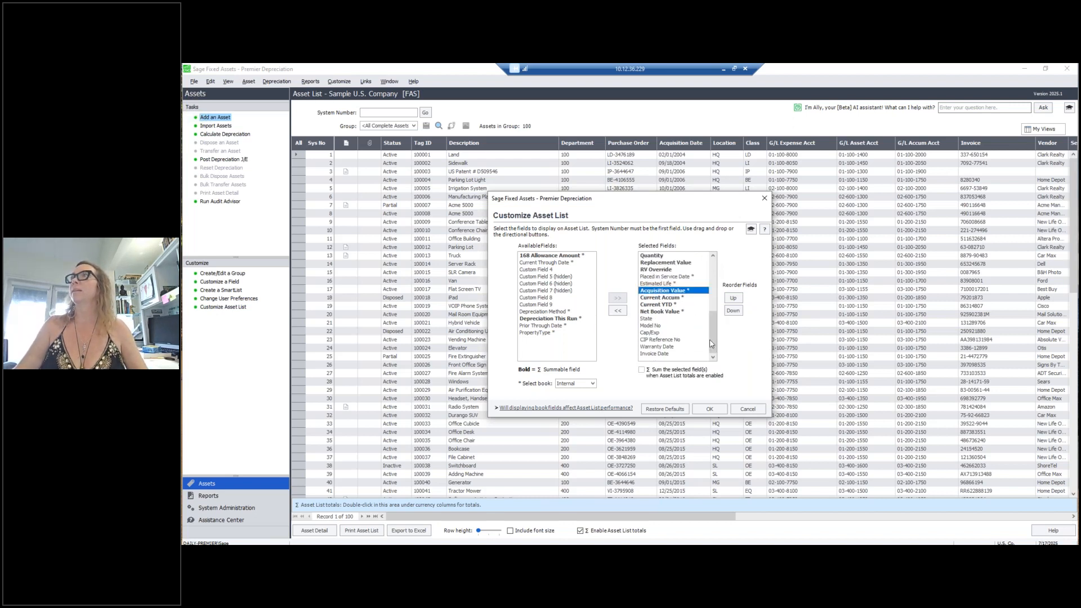
Apply the asset list customization with Acquisition Value, Current Accum and Current YTD summed, and add a total for the NBV column.
{"action": "left_click", "coordinate": [643, 372]}
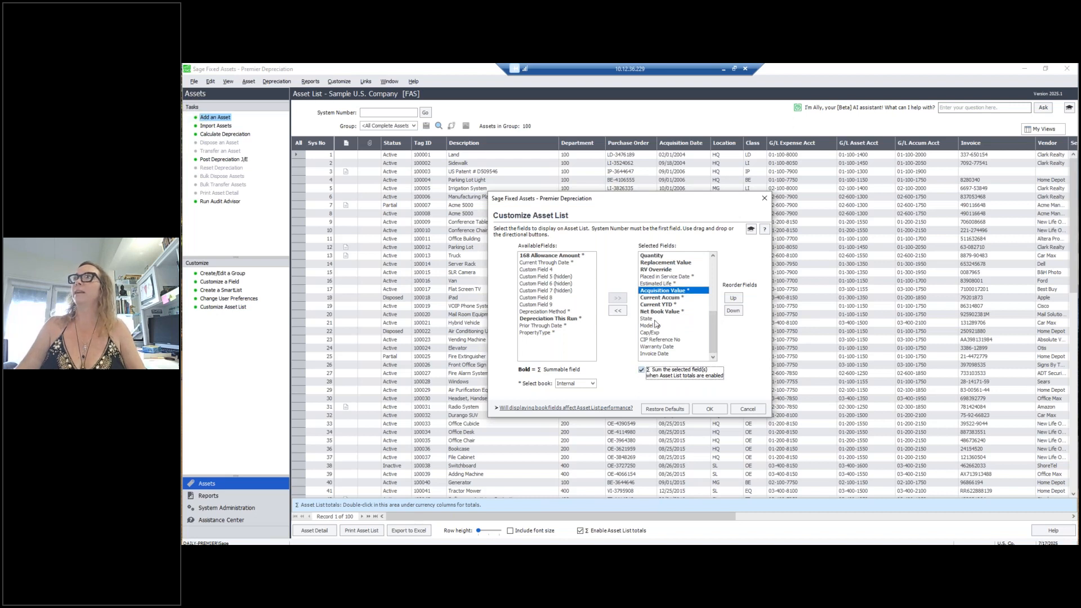
{"action": "left_click", "coordinate": [674, 297]}
{"action": "left_click", "coordinate": [643, 371]}
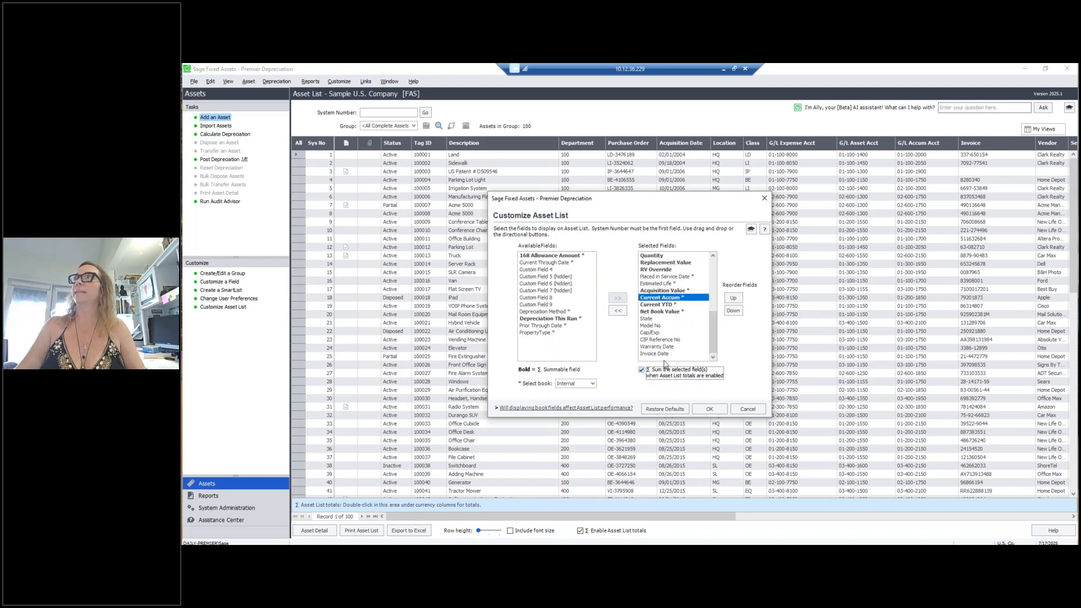
{"action": "left_click", "coordinate": [672, 305]}
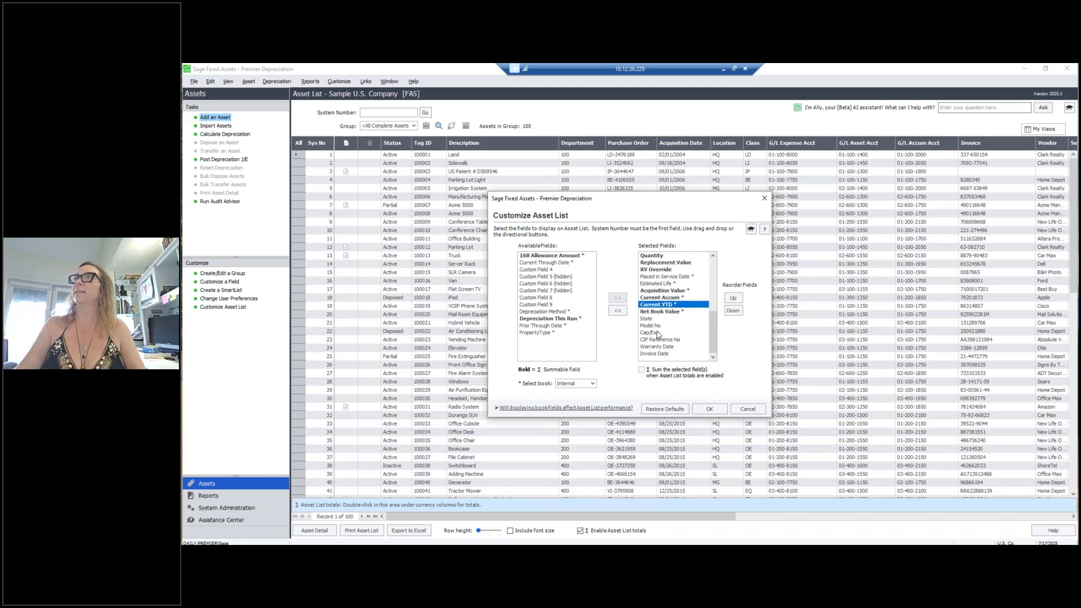
{"action": "left_click", "coordinate": [641, 370]}
{"action": "left_click", "coordinate": [710, 410]}
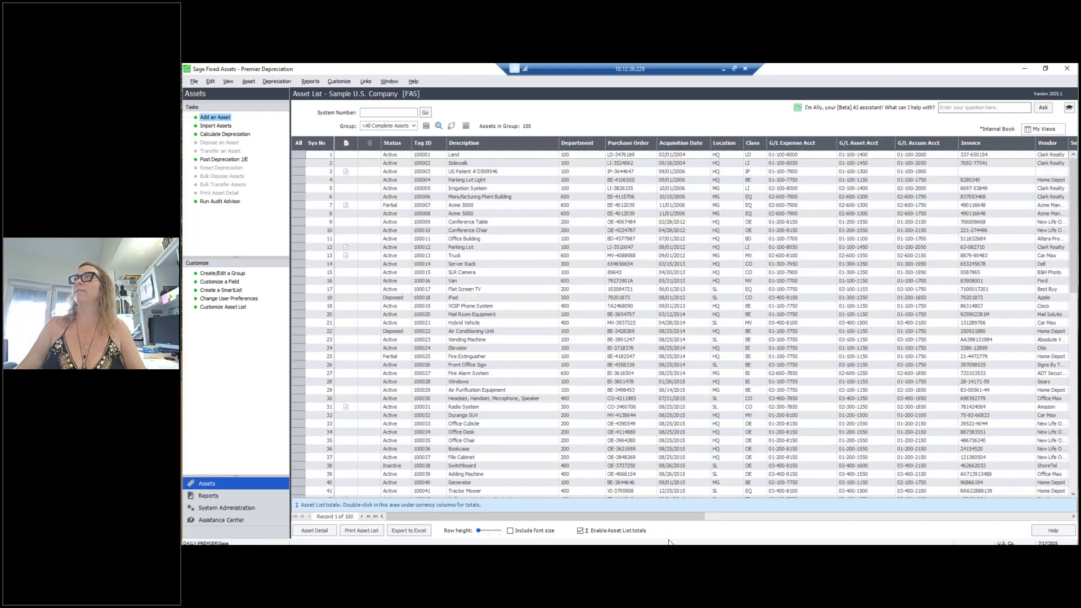
{"action": "left_click_drag", "start_coordinate": [697, 516], "coordinate": [1017, 507]}
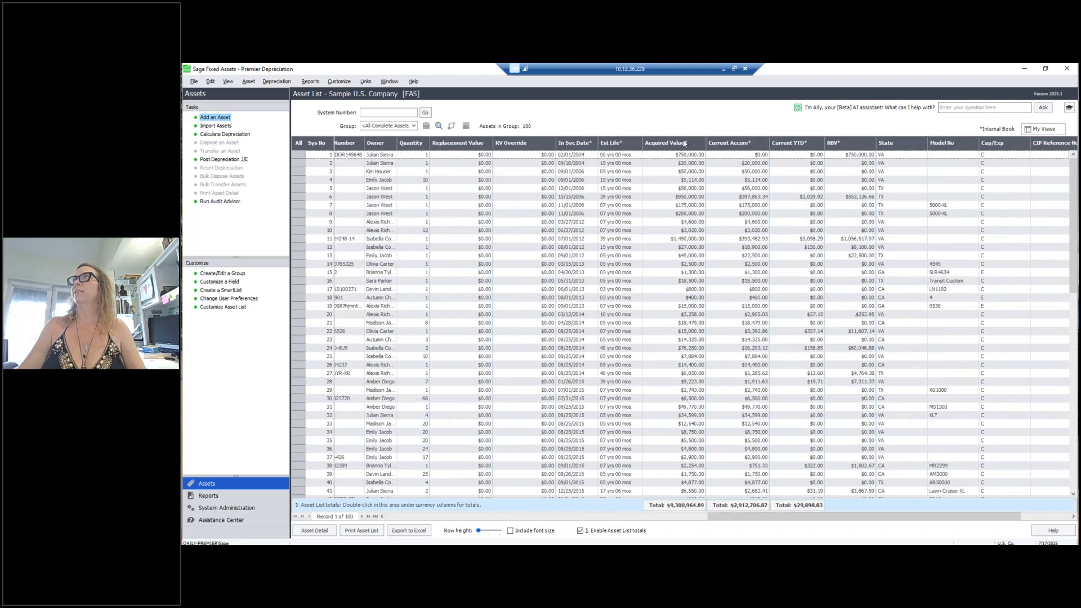
{"action": "double_click", "coordinate": [858, 510]}
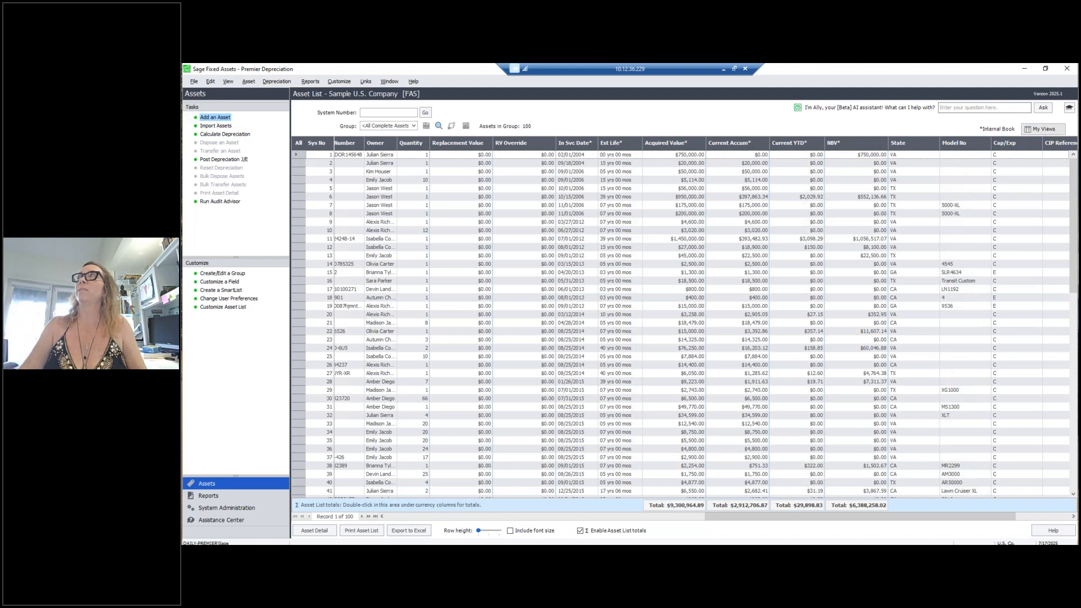
Save the current asset list layout as a personal view titled with the owner's first name plus "Slick Nerdy View".
{"action": "left_click", "coordinate": [1052, 130]}
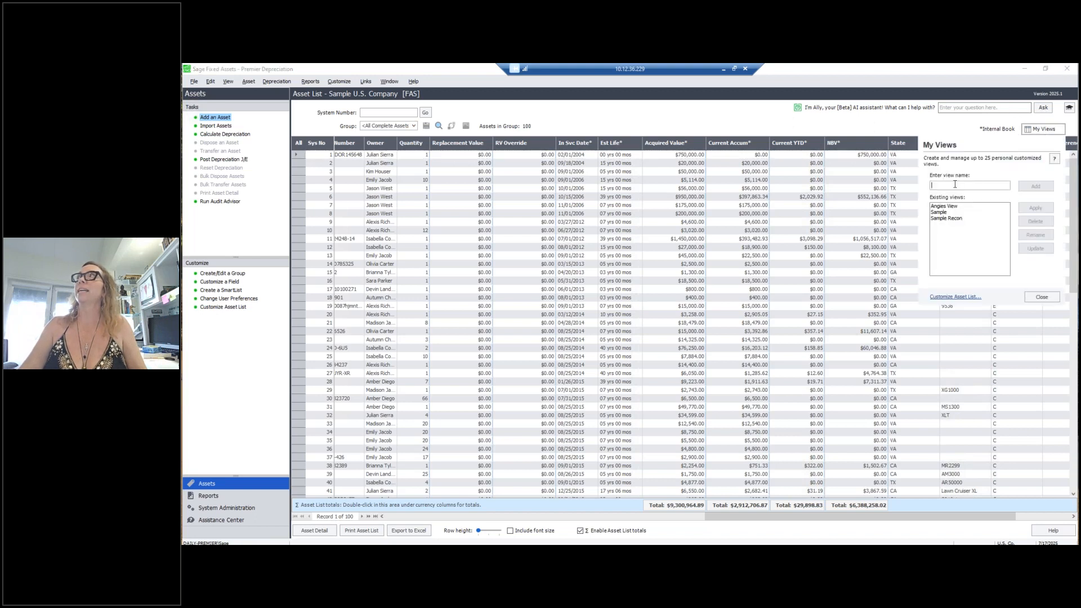
{"action": "type", "text": "Angies Slick Nerdy View"}
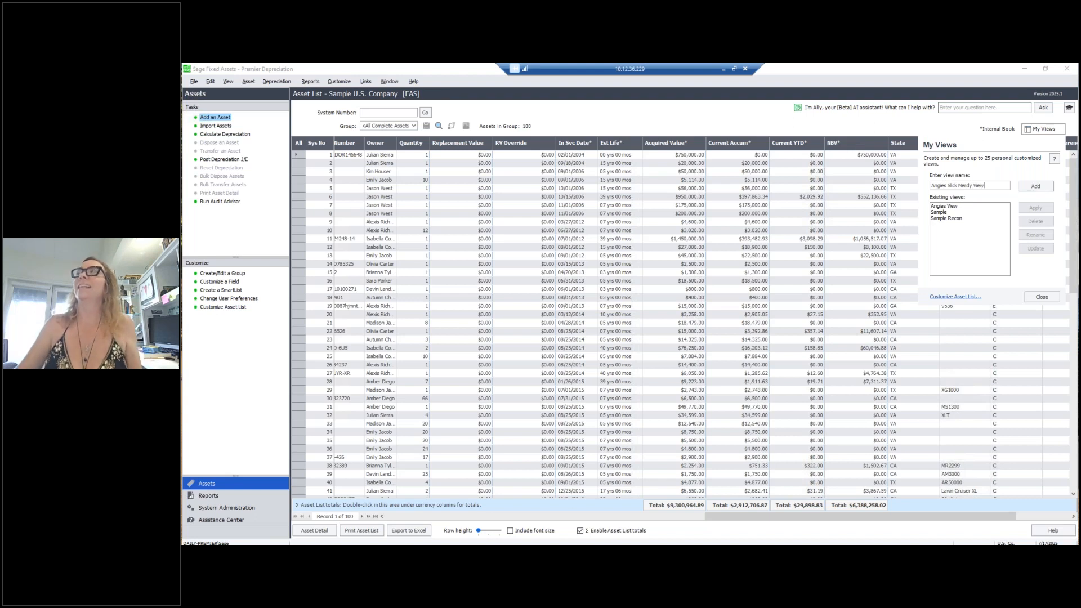
{"action": "left_click", "coordinate": [1034, 186]}
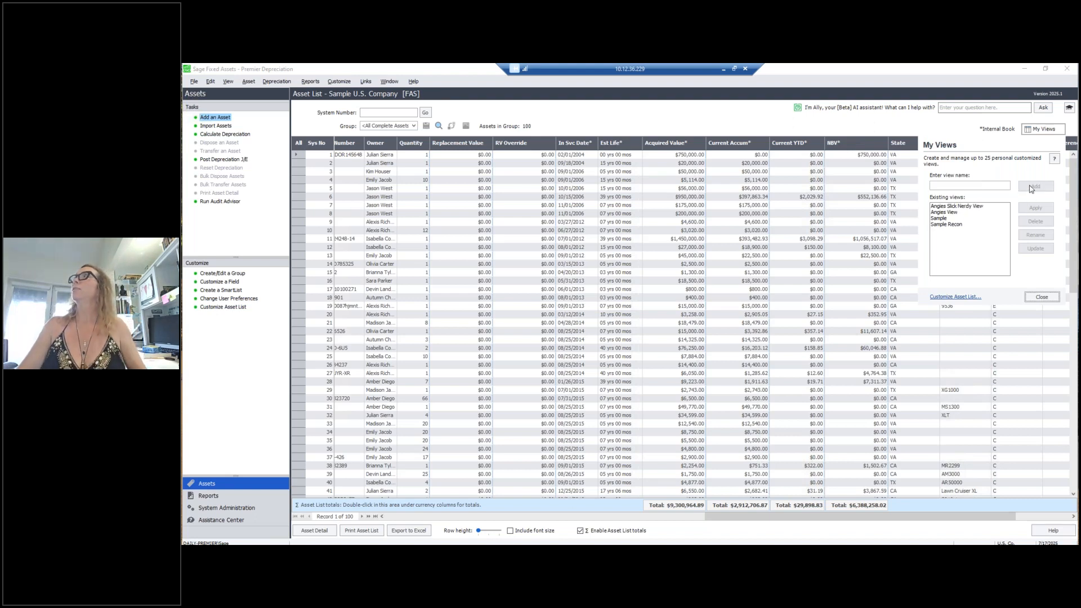
{"action": "left_click", "coordinate": [1047, 298]}
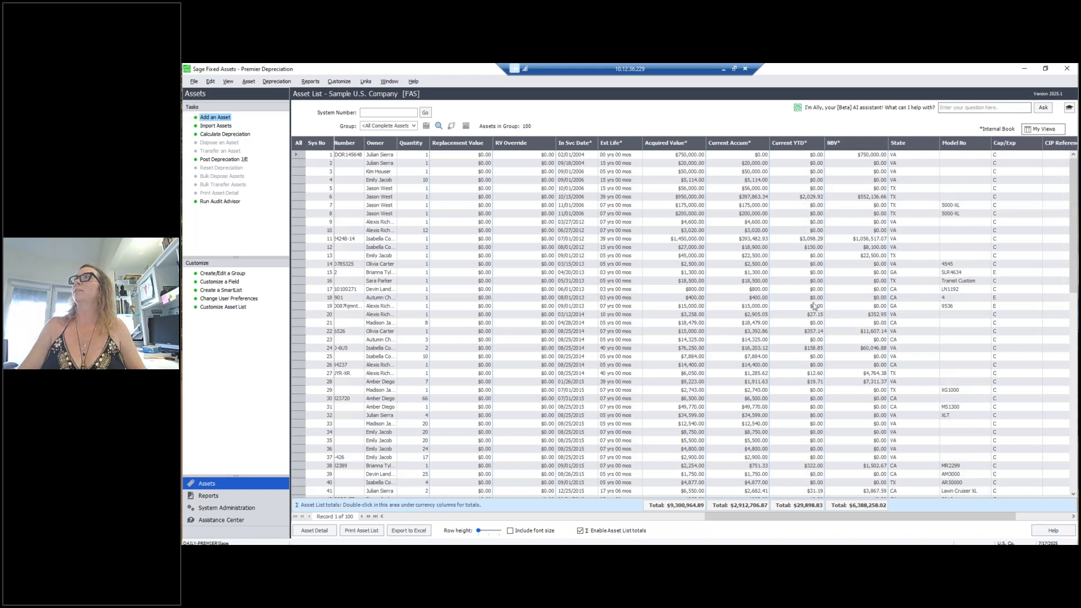
Close and reopen Sample U.S. Company, dismissing its Assets Snapshot, and check the asset list's book columns and totals.
{"action": "left_click", "coordinate": [194, 82]}
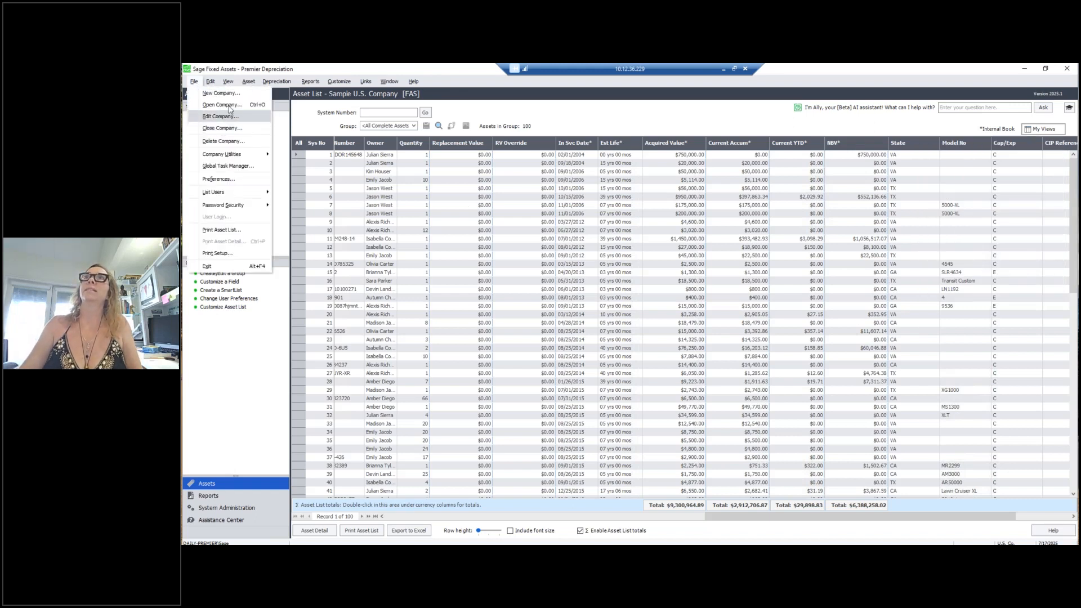
{"action": "left_click", "coordinate": [223, 129]}
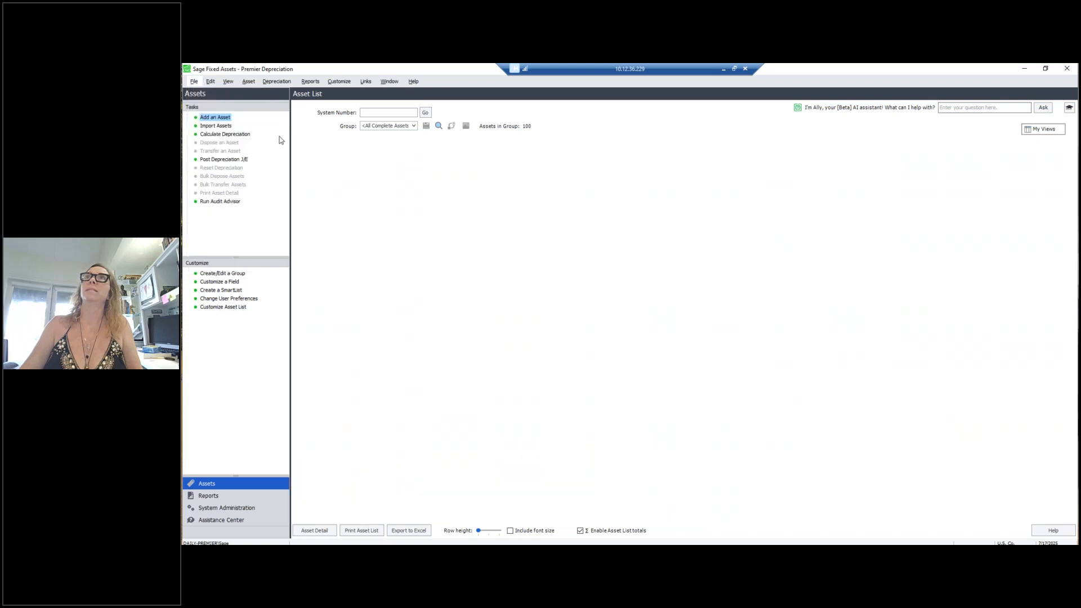
{"action": "left_click", "coordinate": [193, 82]}
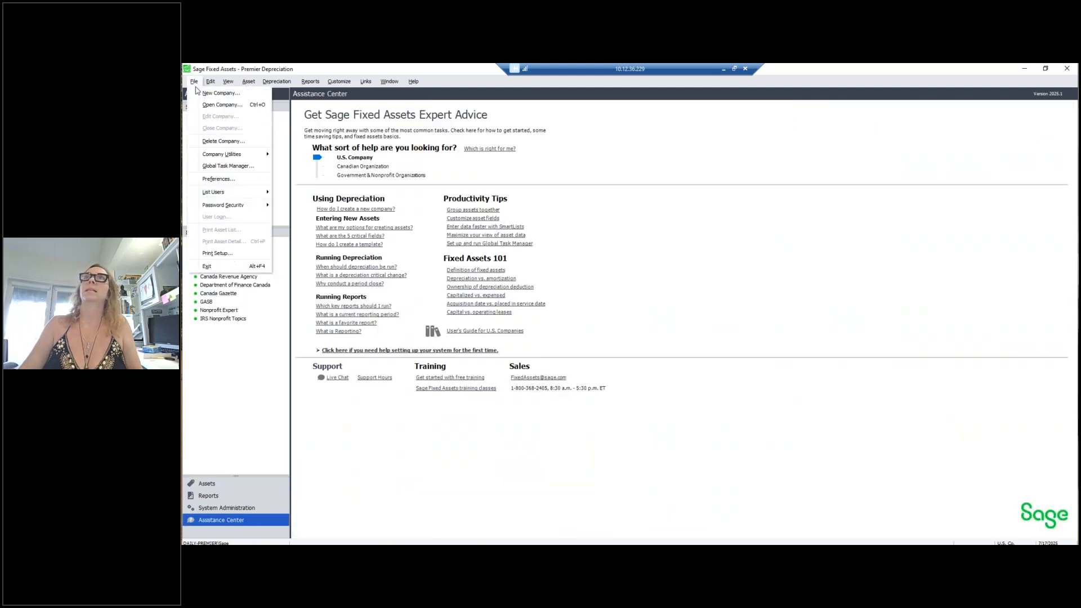
{"action": "left_click", "coordinate": [206, 105]}
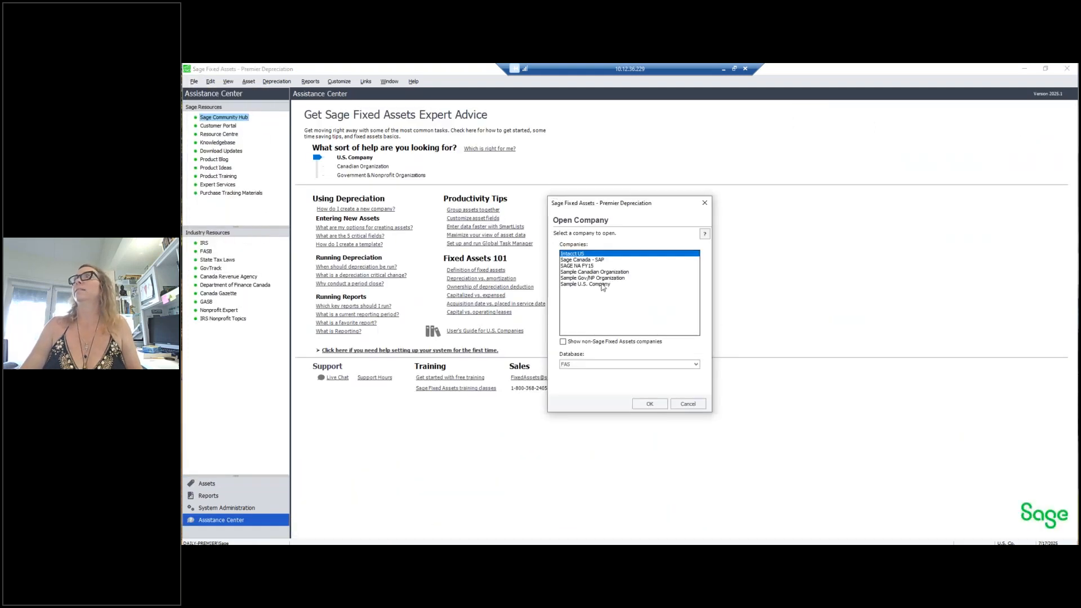
{"action": "left_click", "coordinate": [601, 284]}
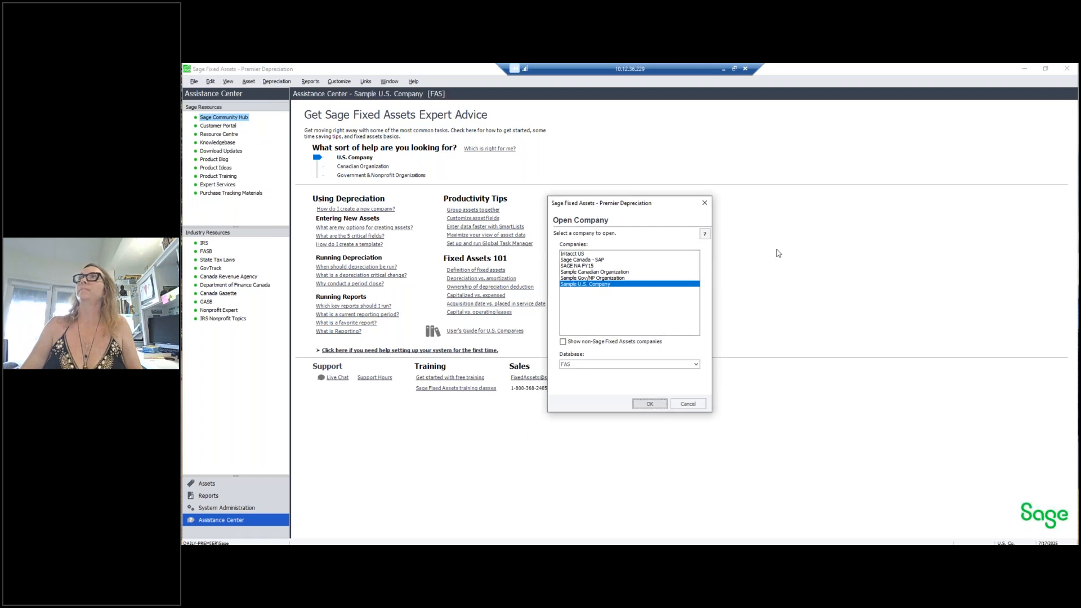
{"action": "key", "text": "Return"}
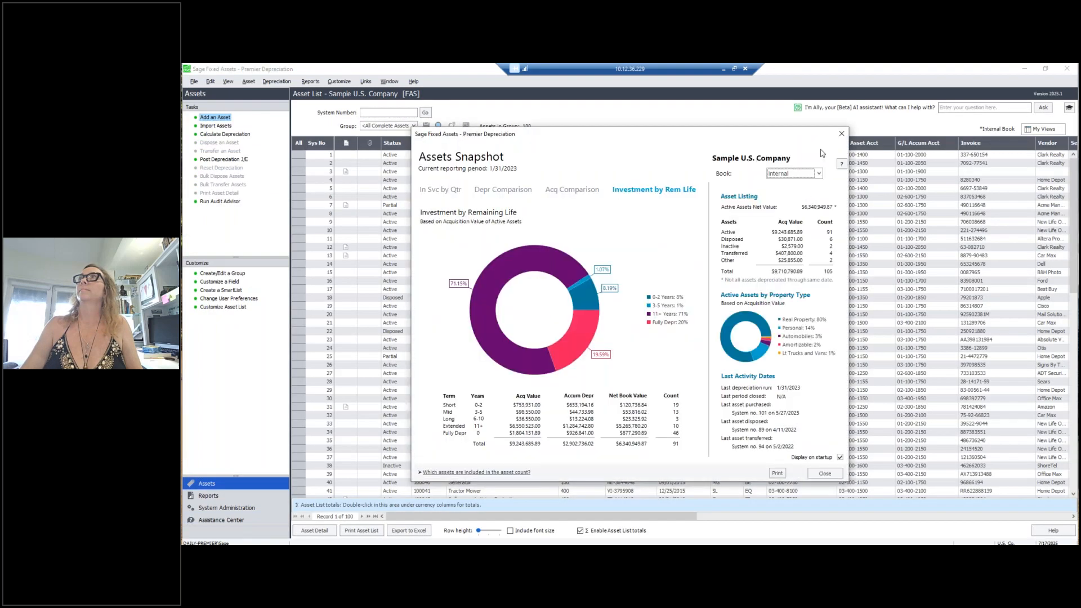
{"action": "left_click", "coordinate": [841, 135]}
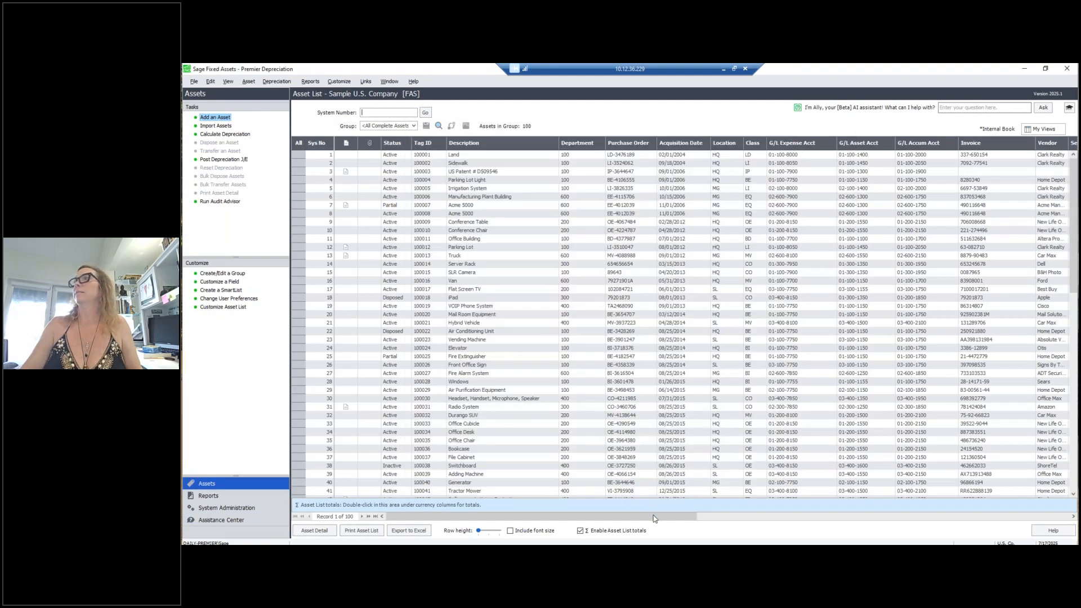
{"action": "left_click_drag", "start_coordinate": [697, 516], "coordinate": [1053, 513]}
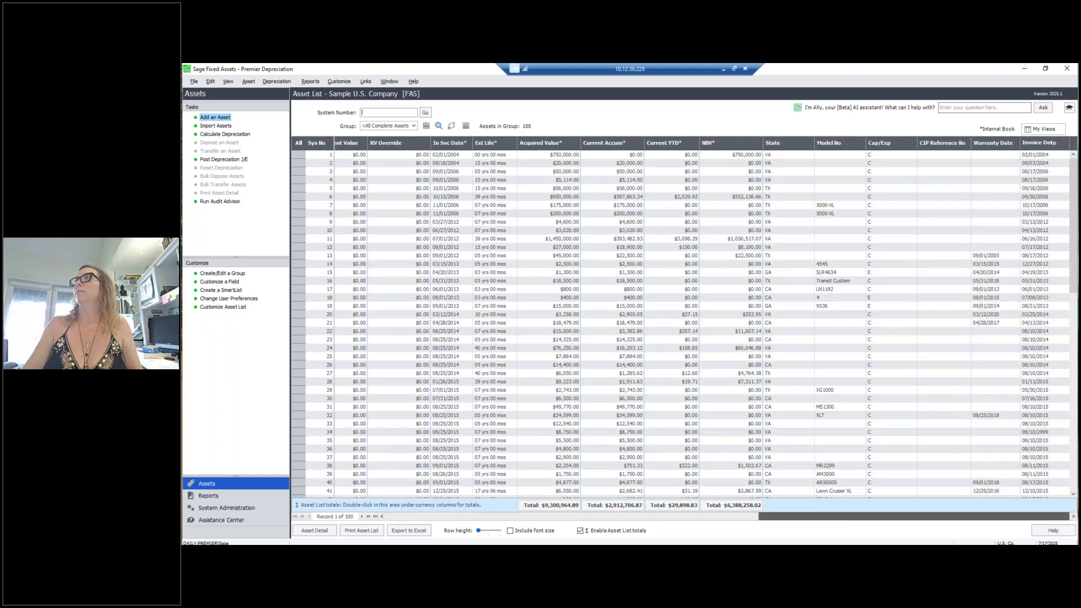
Apply the saved Sample Recon view to the asset list and review its columns.
{"action": "left_click", "coordinate": [1049, 132]}
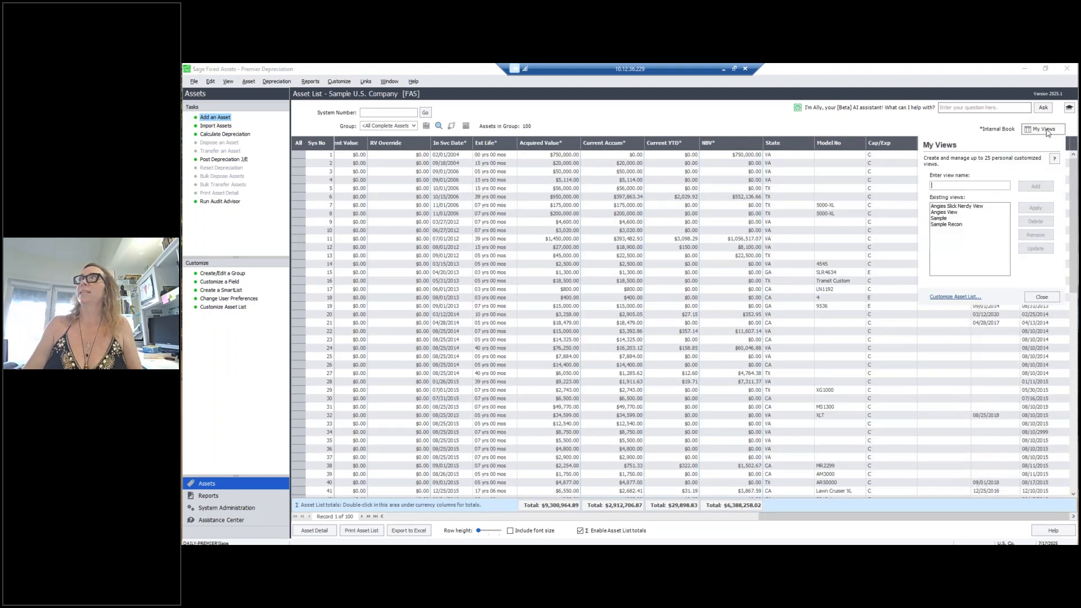
{"action": "left_click", "coordinate": [954, 226]}
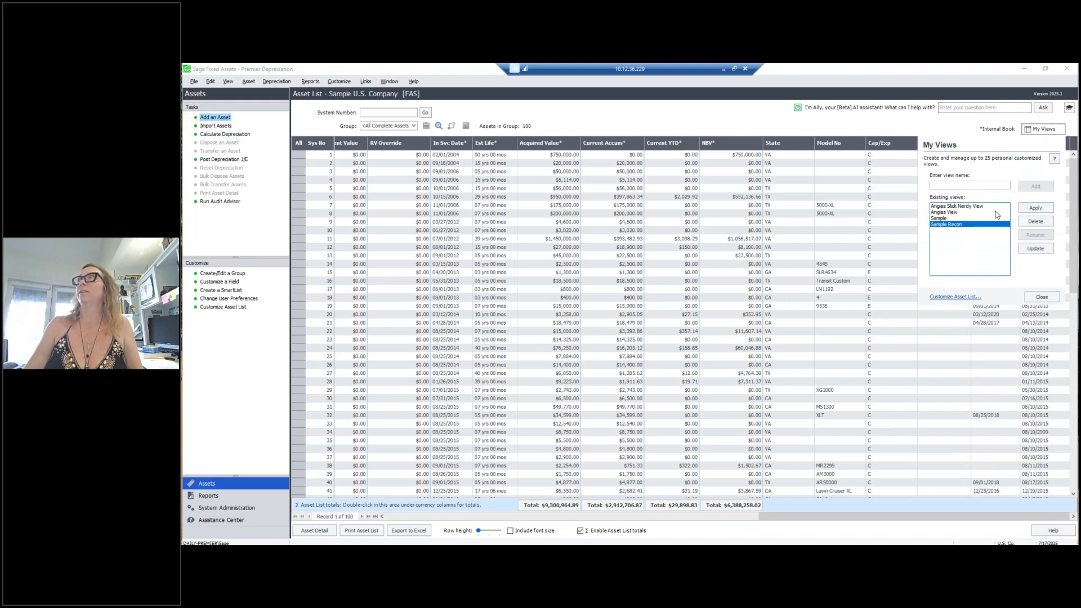
{"action": "left_click", "coordinate": [1036, 208]}
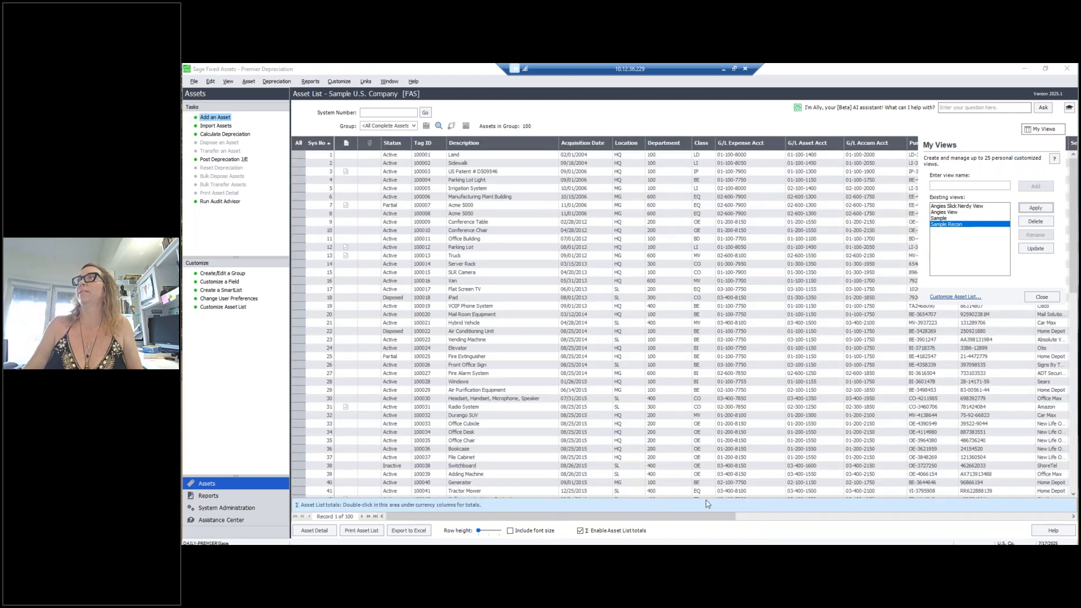
{"action": "left_click", "coordinate": [1042, 297]}
{"action": "left_click_drag", "start_coordinate": [732, 517], "coordinate": [884, 517]}
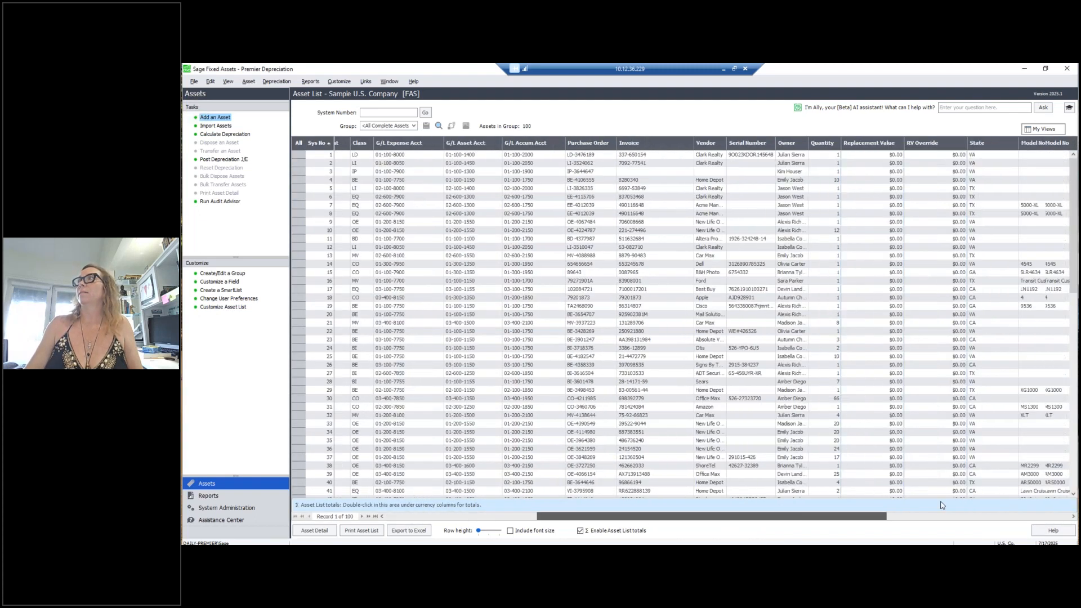
{"action": "scroll", "coordinate": [942, 505], "scroll_direction": "right", "scroll_amount": 10}
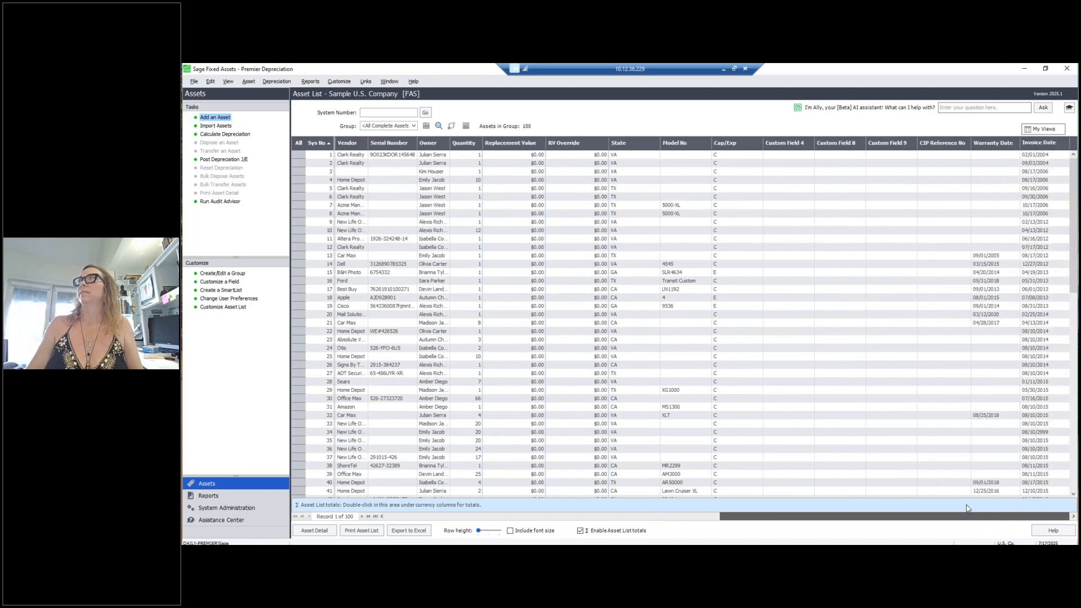
{"action": "scroll", "coordinate": [966, 508], "scroll_direction": "left", "scroll_amount": 10}
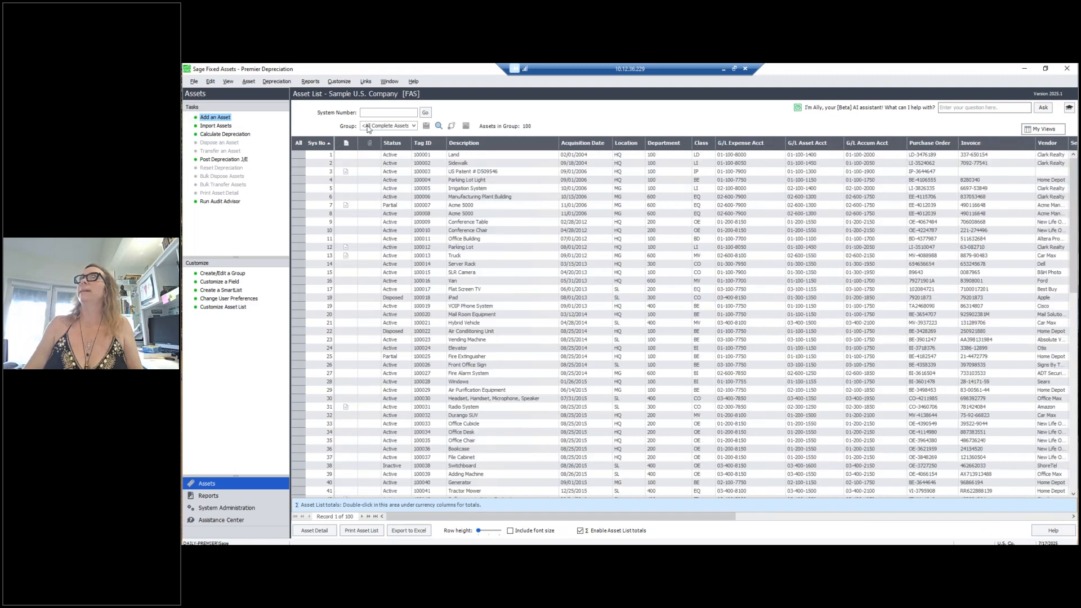
Limit the asset list to the Manufacturing group.
{"action": "left_click", "coordinate": [393, 127]}
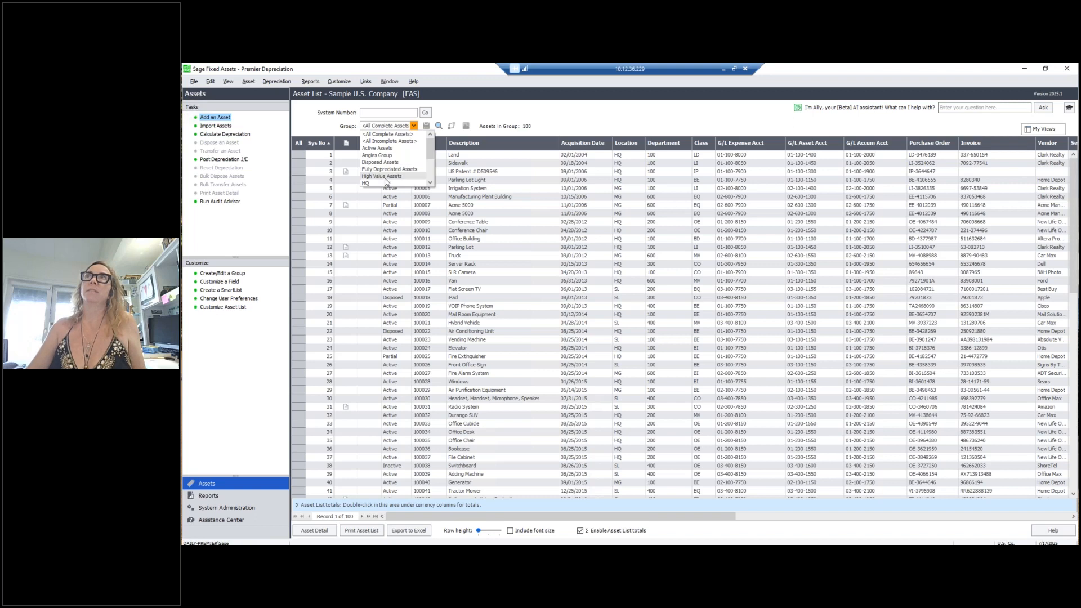
{"action": "scroll", "coordinate": [396, 175], "scroll_direction": "down", "scroll_amount": 1}
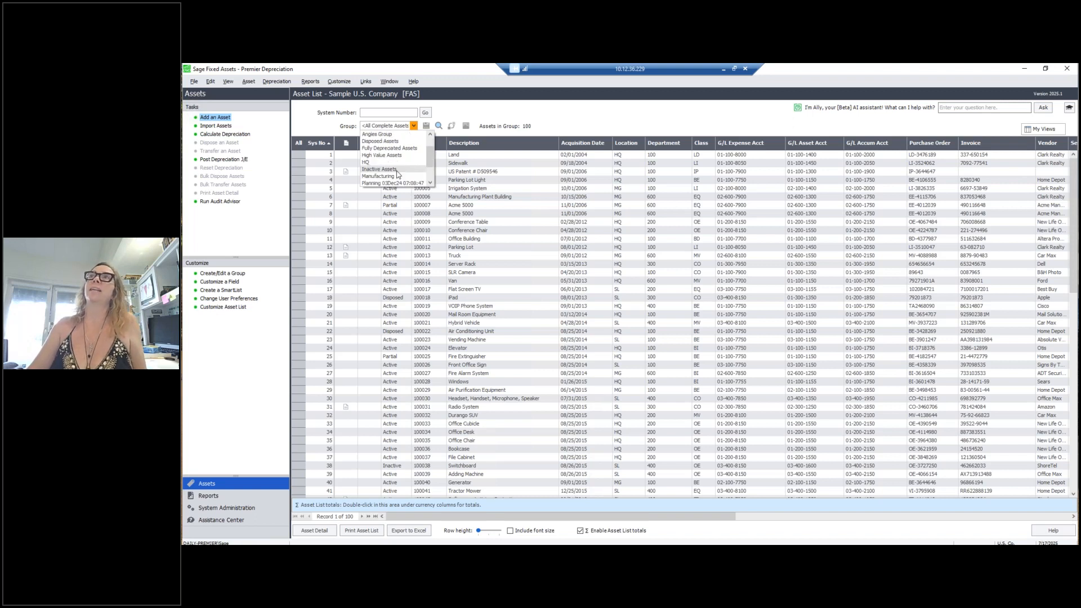
{"action": "scroll", "coordinate": [398, 174], "scroll_direction": "down", "scroll_amount": 1}
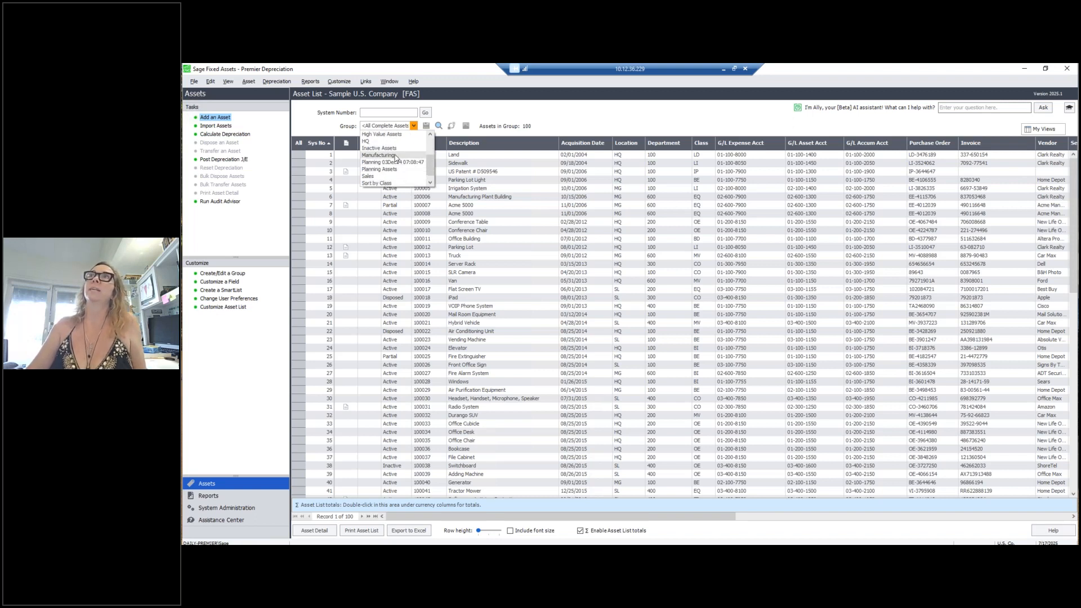
{"action": "left_click", "coordinate": [396, 156]}
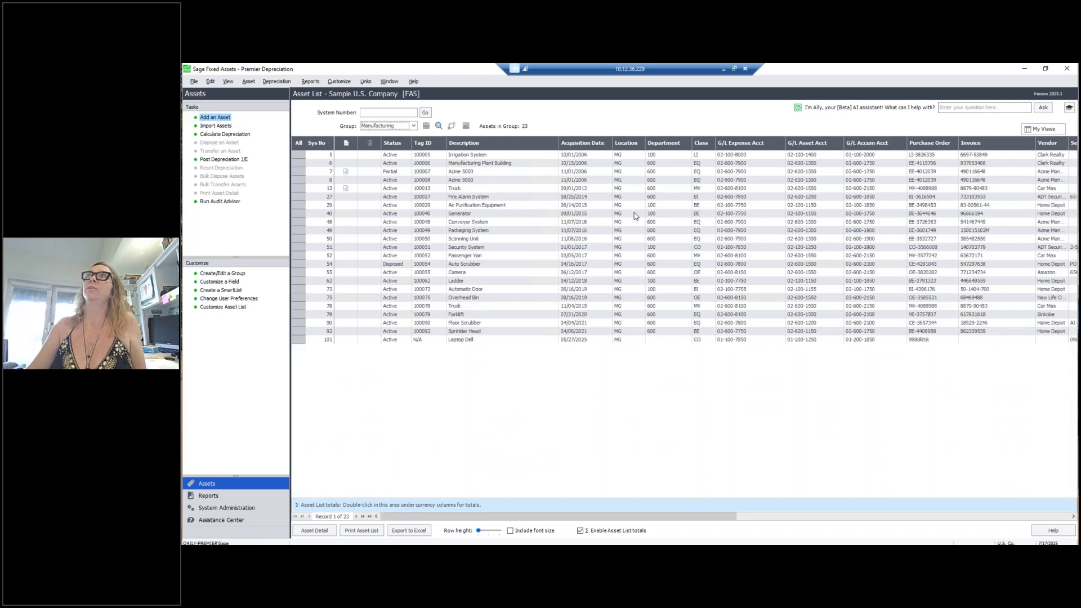
Apply the personal view titled with the owner's first name plus "Slick Nerdy View" to the Manufacturing group.
{"action": "left_click", "coordinate": [1044, 129]}
{"action": "left_click", "coordinate": [971, 207]}
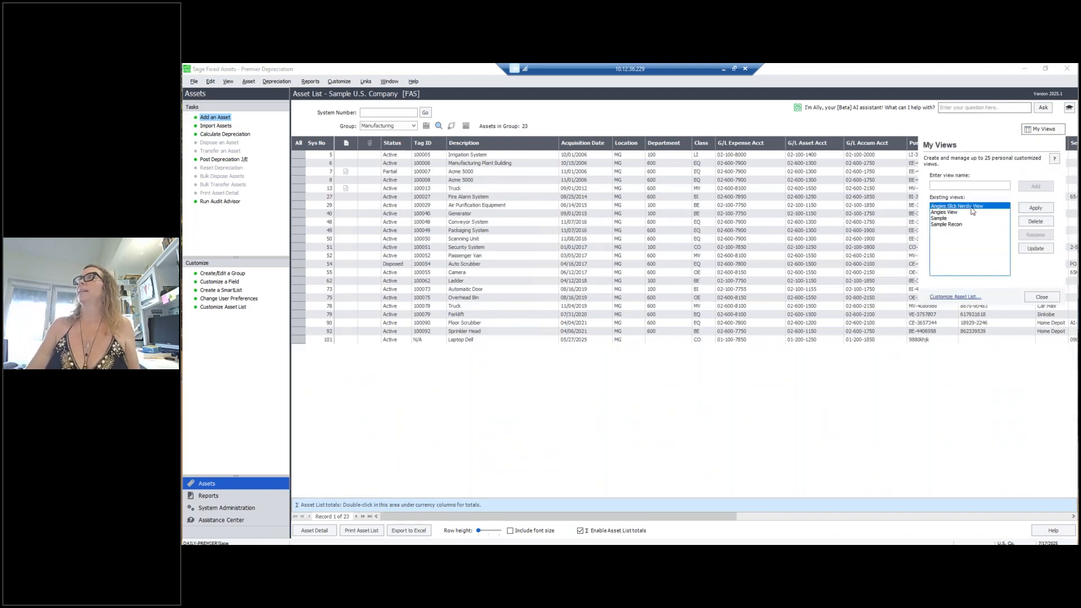
{"action": "left_click", "coordinate": [1048, 206]}
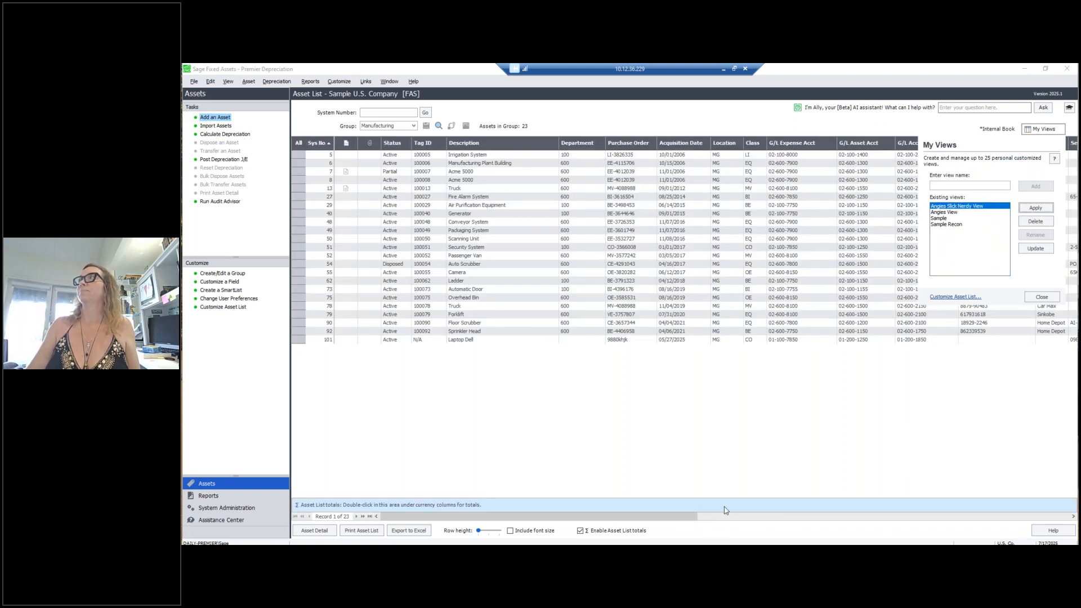
{"action": "left_click", "coordinate": [1034, 299]}
{"action": "left_click_drag", "start_coordinate": [632, 513], "coordinate": [344, 512]}
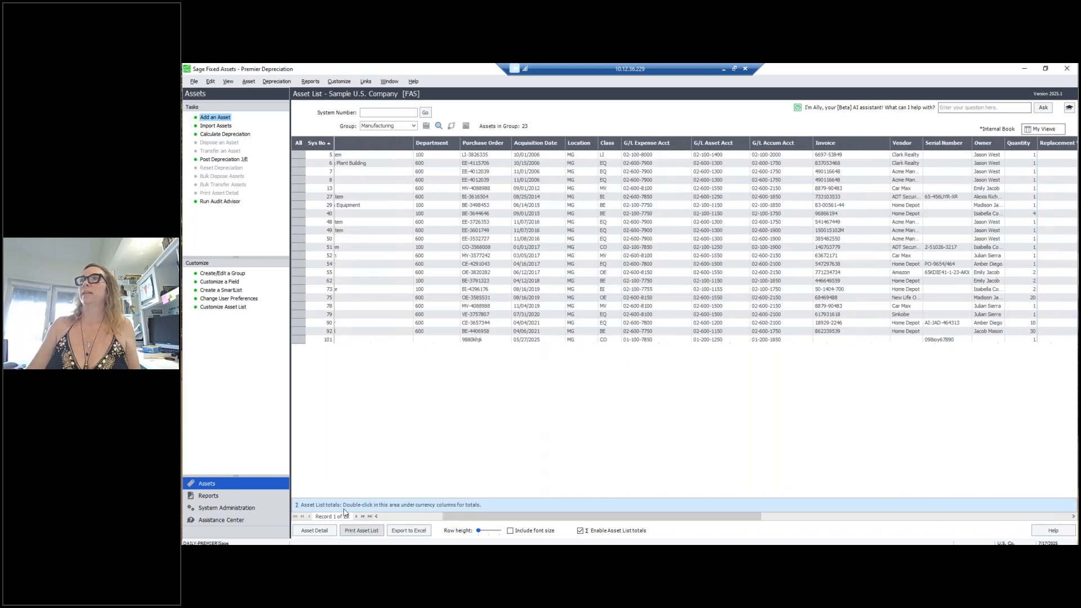
Export all listed Manufacturing assets as an Excel 2007 .xlsx workbook on the Desktop, named with the owner's first name plus "Nerdy View".
{"action": "left_click", "coordinate": [298, 143]}
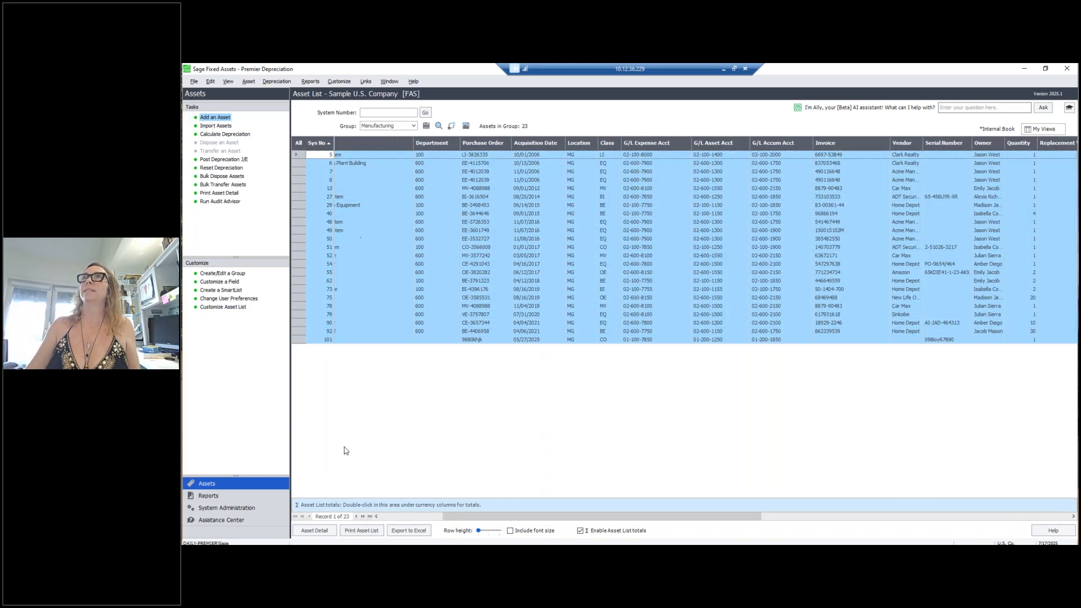
{"action": "left_click", "coordinate": [409, 532]}
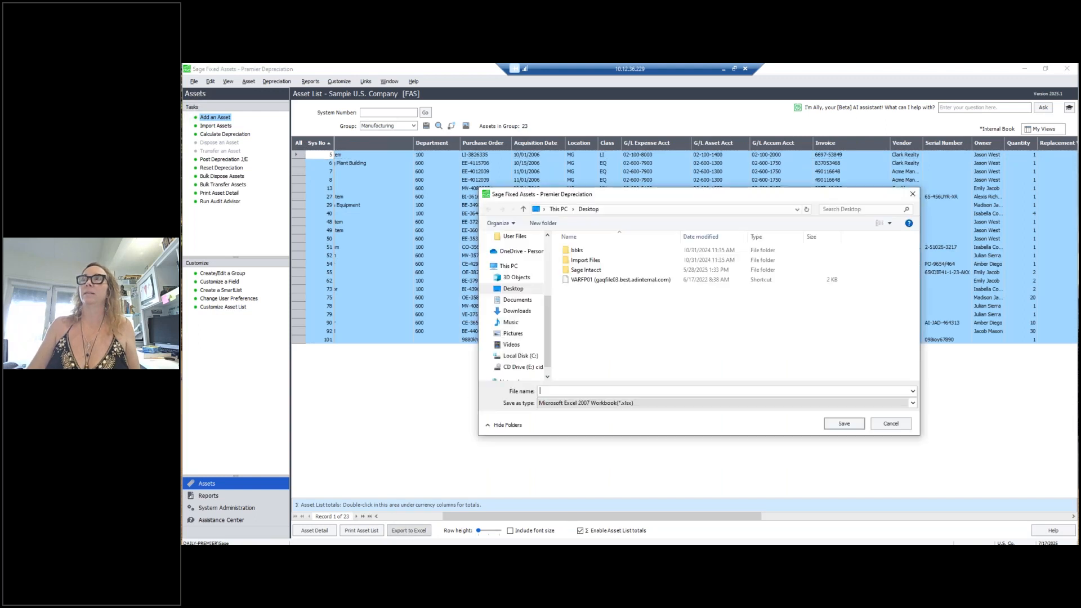
{"action": "left_click", "coordinate": [613, 404]}
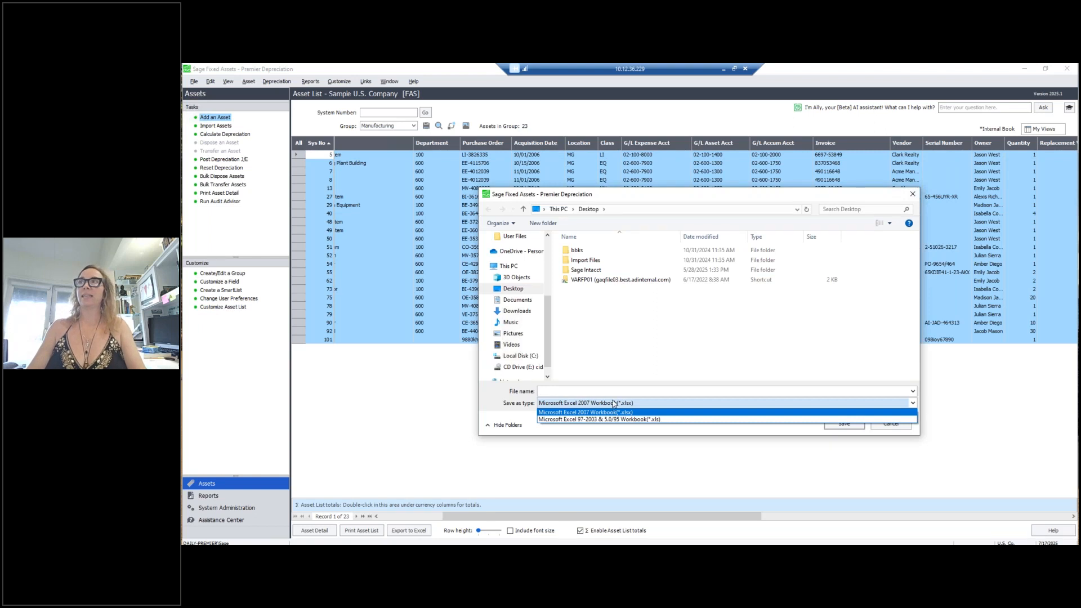
{"action": "left_click", "coordinate": [613, 404]}
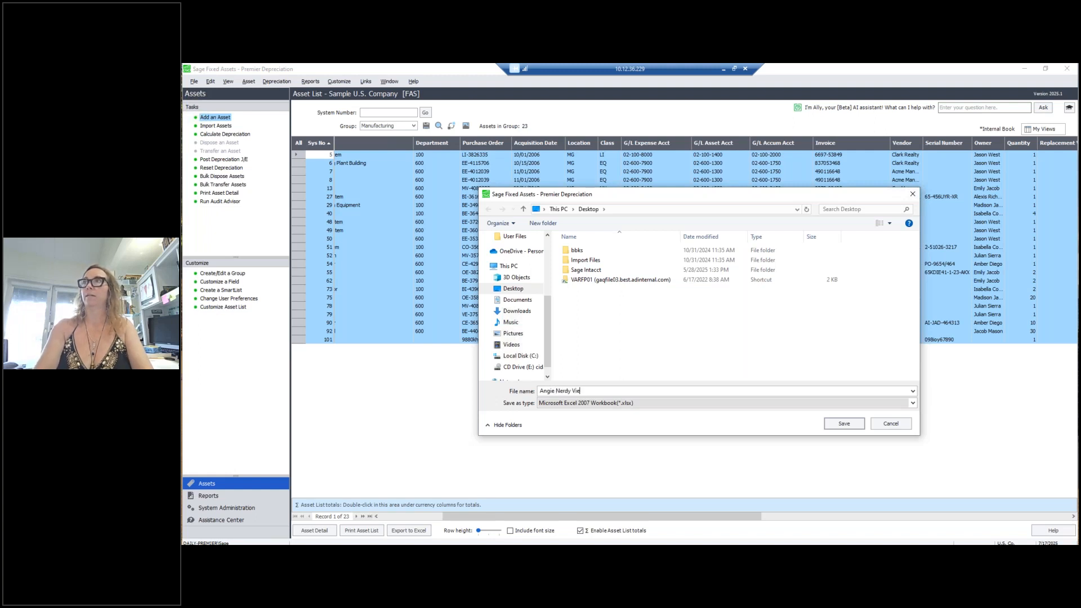
{"action": "left_click", "coordinate": [844, 423]}
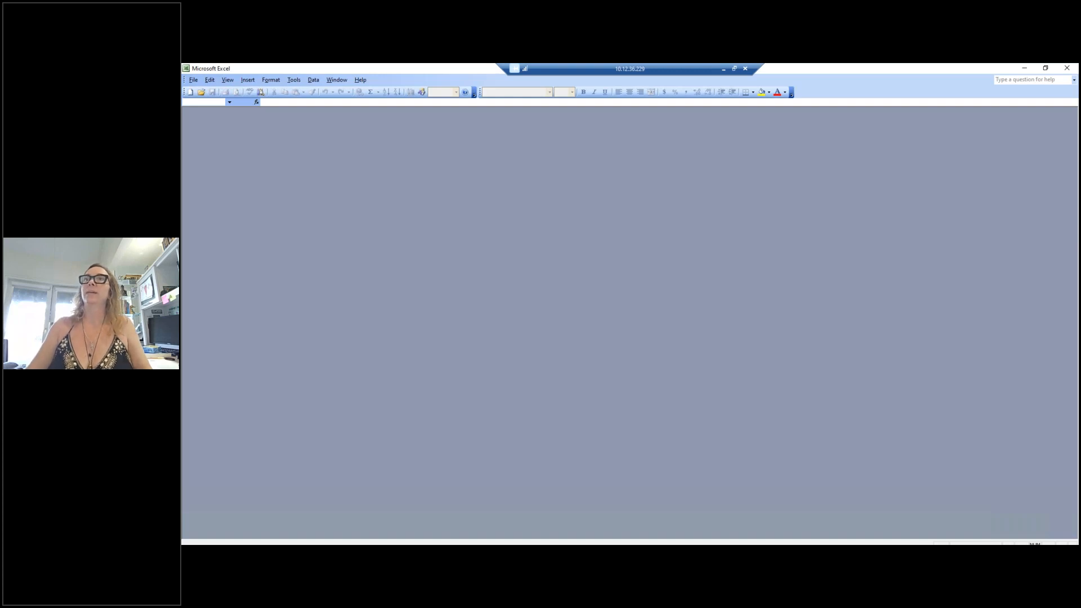
Return to Sage Fixed Assets and check the Manufacturing group's Internal book columns and totals.
{"action": "left_click", "coordinate": [345, 515]}
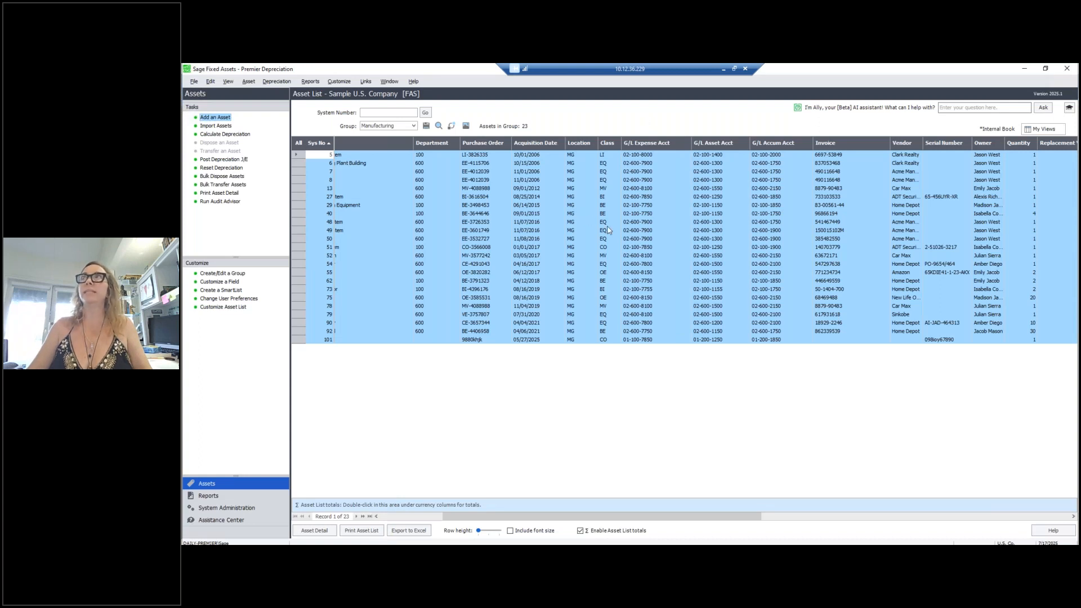
{"action": "left_click", "coordinate": [580, 205]}
{"action": "left_click_drag", "start_coordinate": [713, 520], "coordinate": [527, 462]}
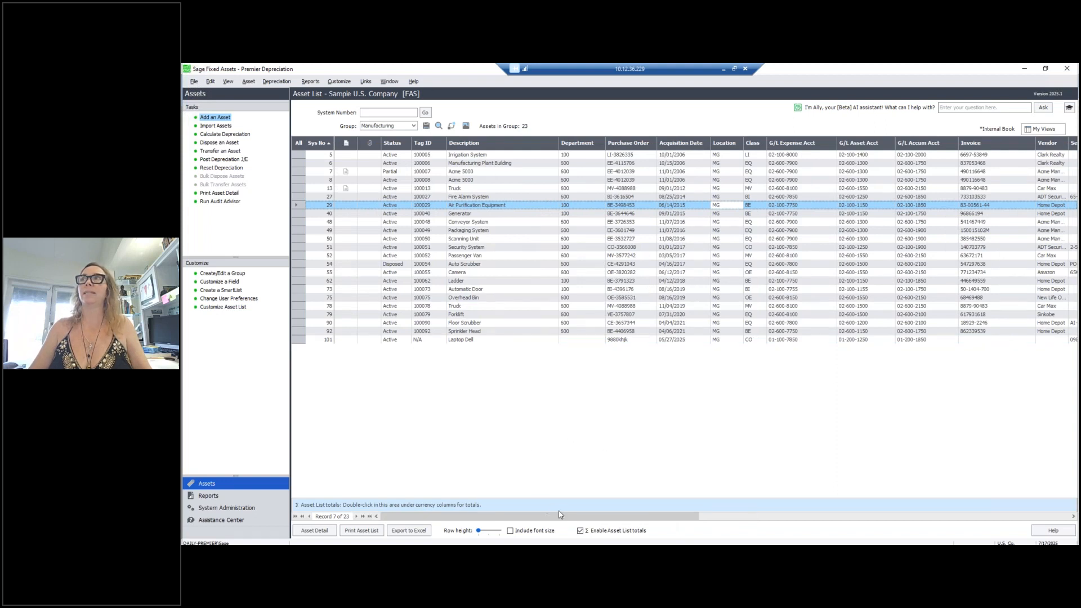
{"action": "left_click_drag", "start_coordinate": [602, 518], "coordinate": [987, 476]}
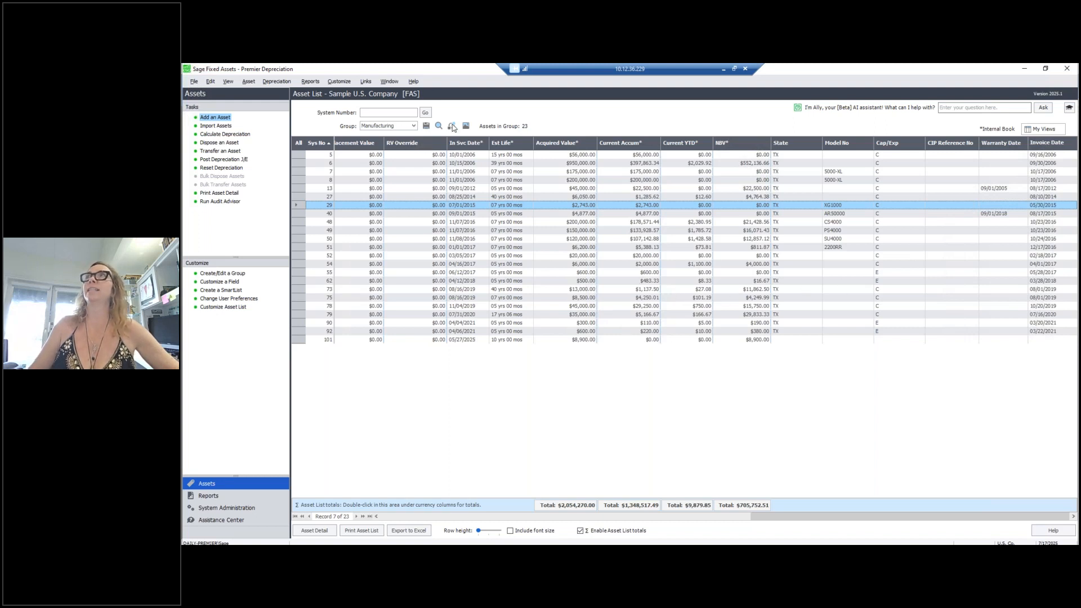
Switch the asset list's book fields to the Tax book in the asset list customization.
{"action": "left_click", "coordinate": [342, 81]}
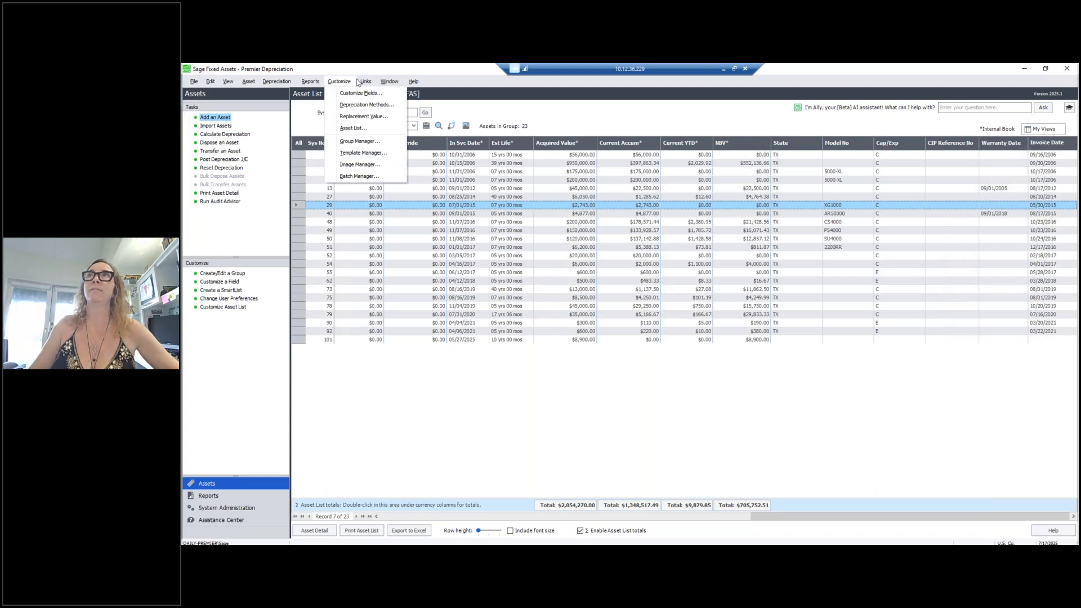
{"action": "left_click", "coordinate": [353, 128]}
{"action": "left_click", "coordinate": [591, 384]}
{"action": "left_click", "coordinate": [584, 399]}
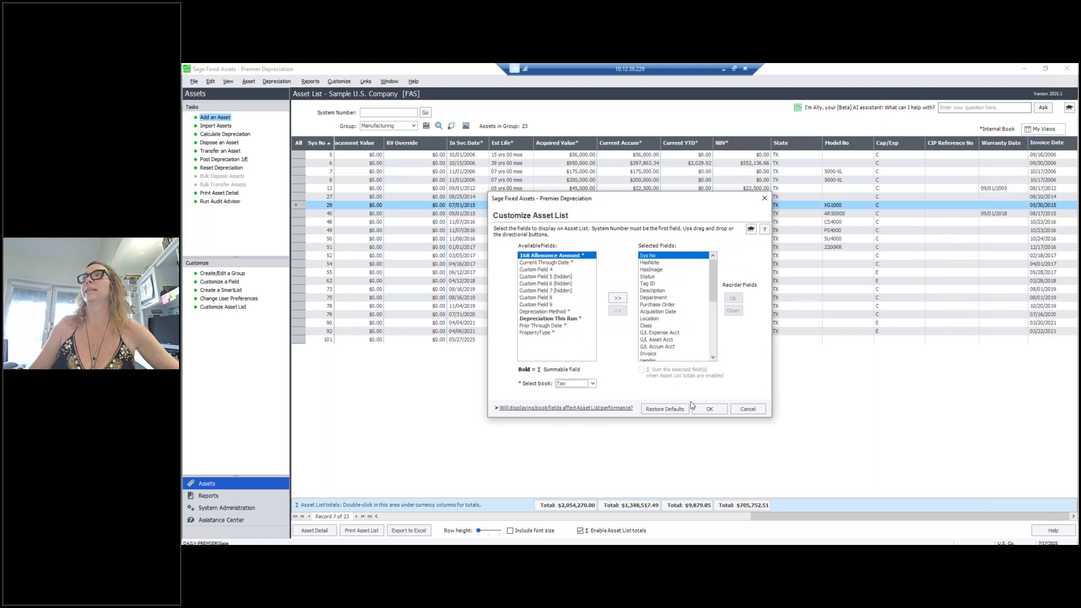
{"action": "left_click", "coordinate": [710, 409]}
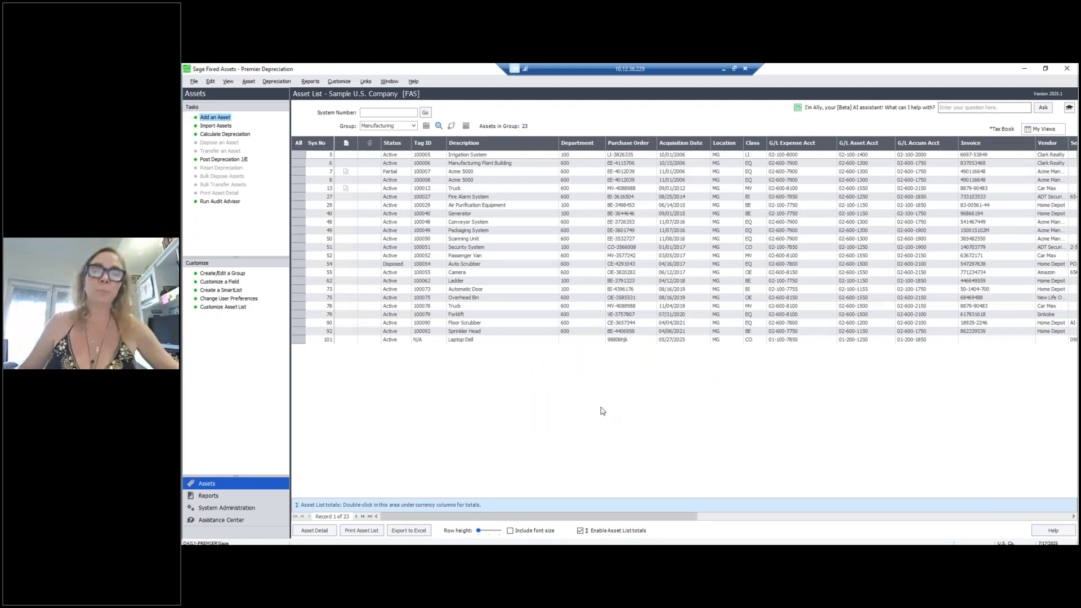
Switch to Excel, decline the compatibility pack download for the exported workbook, and return to Sage Fixed Assets.
{"action": "left_click", "coordinate": [409, 530]}
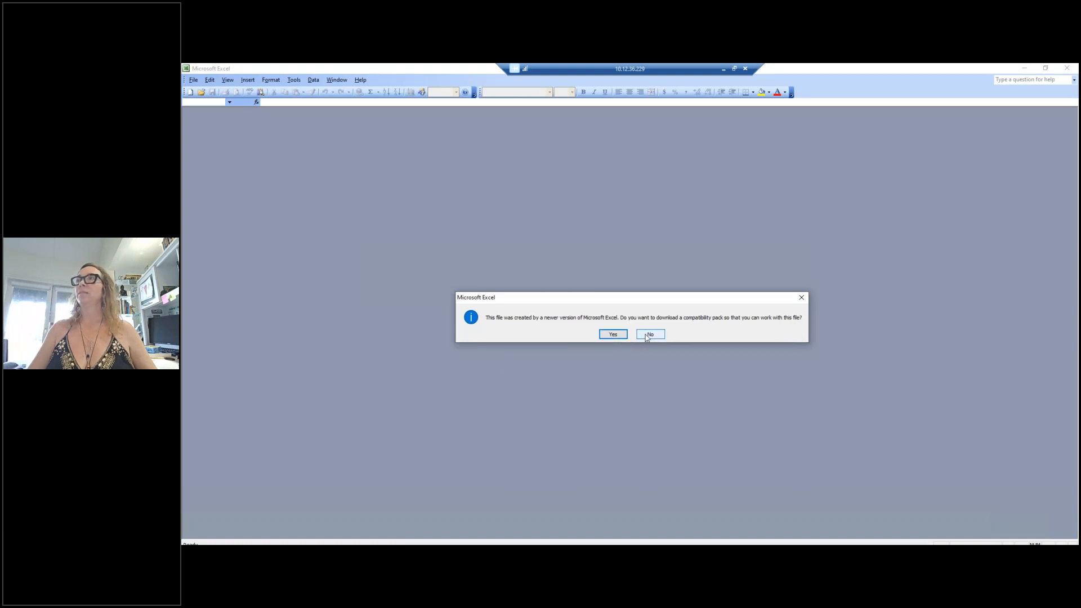
{"action": "left_click", "coordinate": [651, 335]}
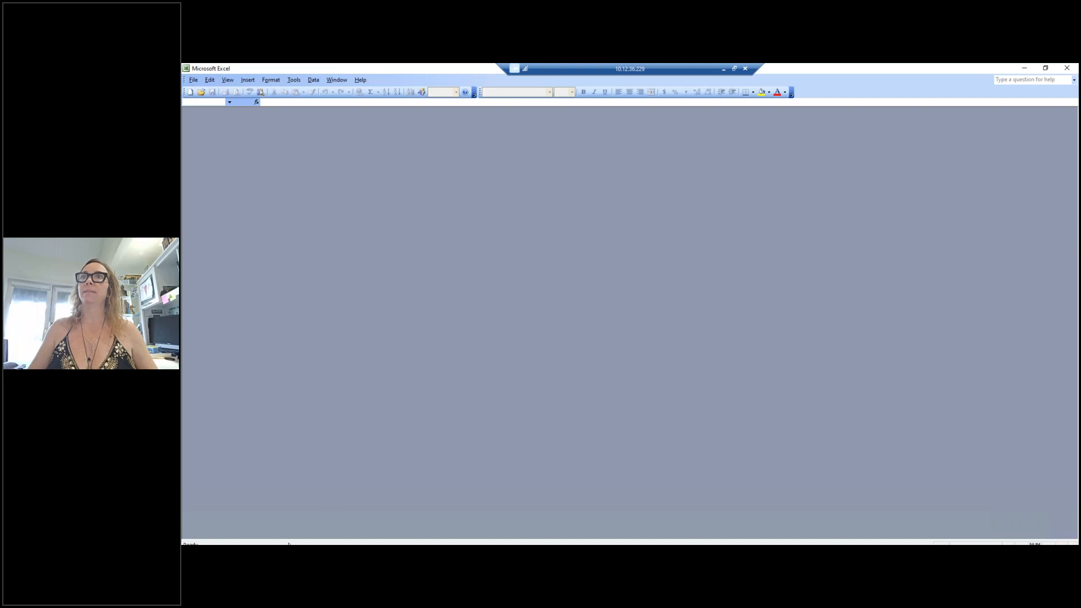
{"action": "mouse_move", "coordinate": [288, 545]}
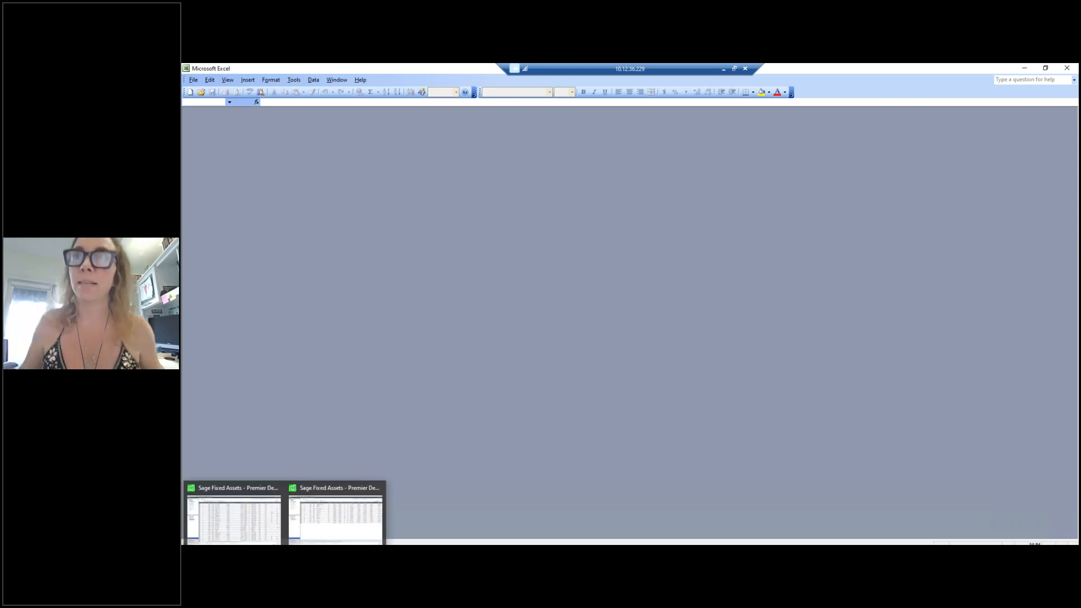
{"action": "left_click", "coordinate": [321, 532]}
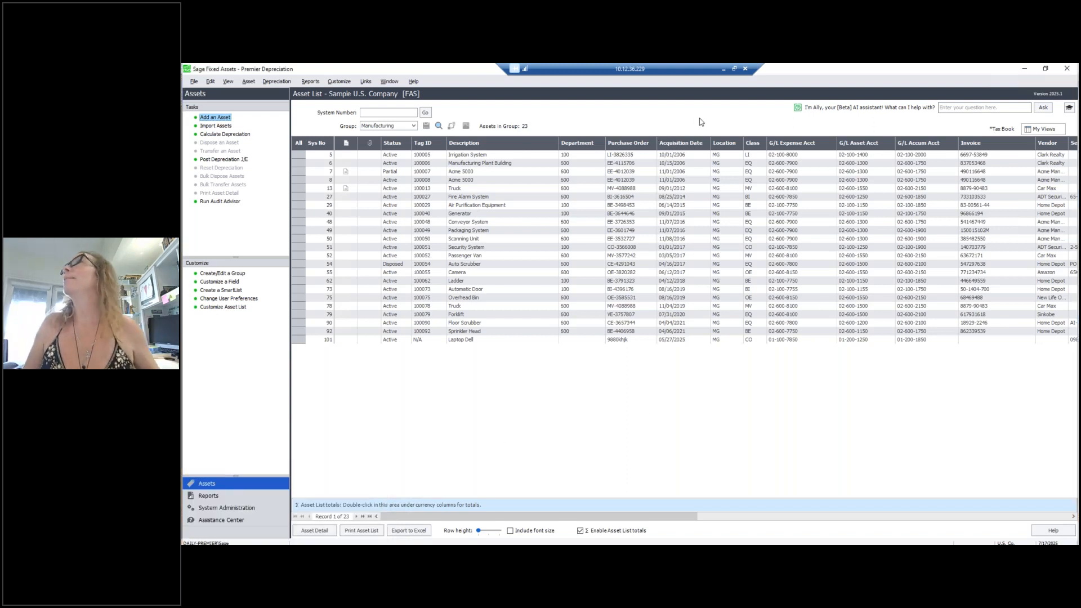
Review the saved personal views without applying one.
{"action": "left_click", "coordinate": [1043, 130]}
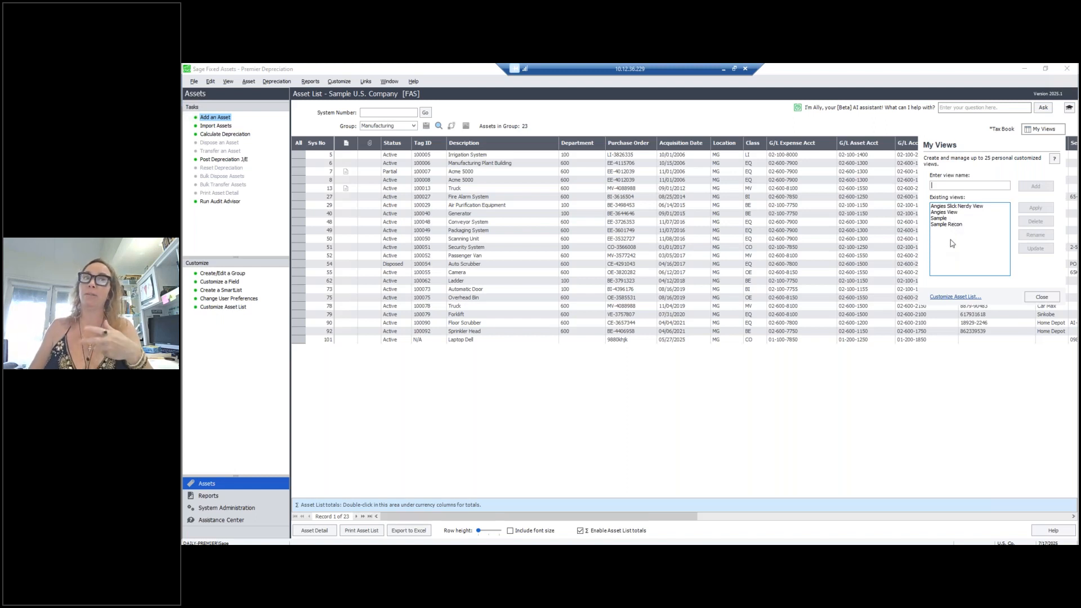
{"action": "left_click", "coordinate": [951, 207]}
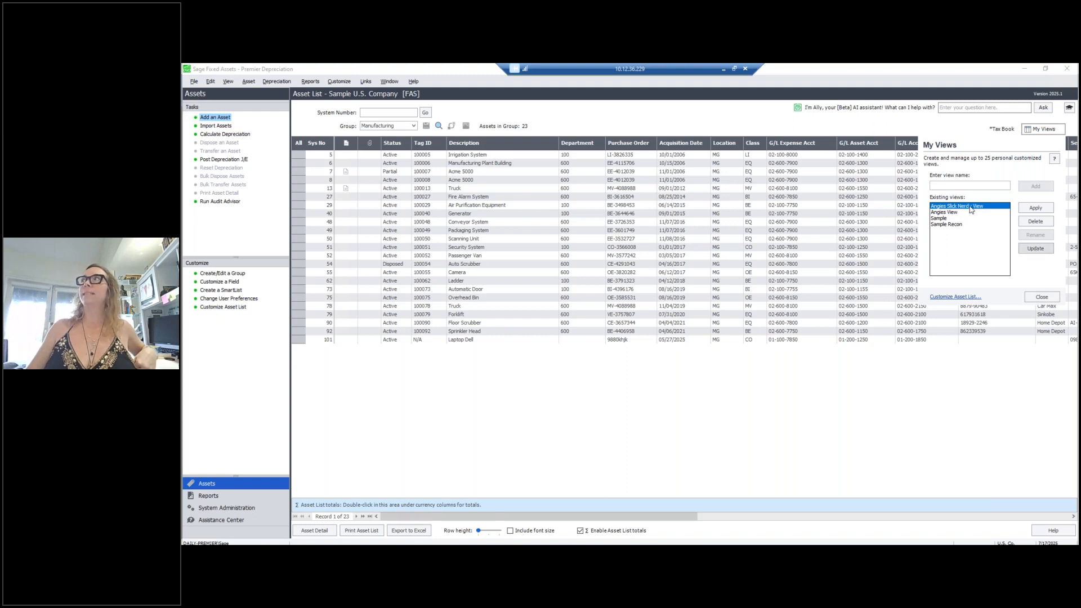
{"action": "left_click", "coordinate": [1042, 297]}
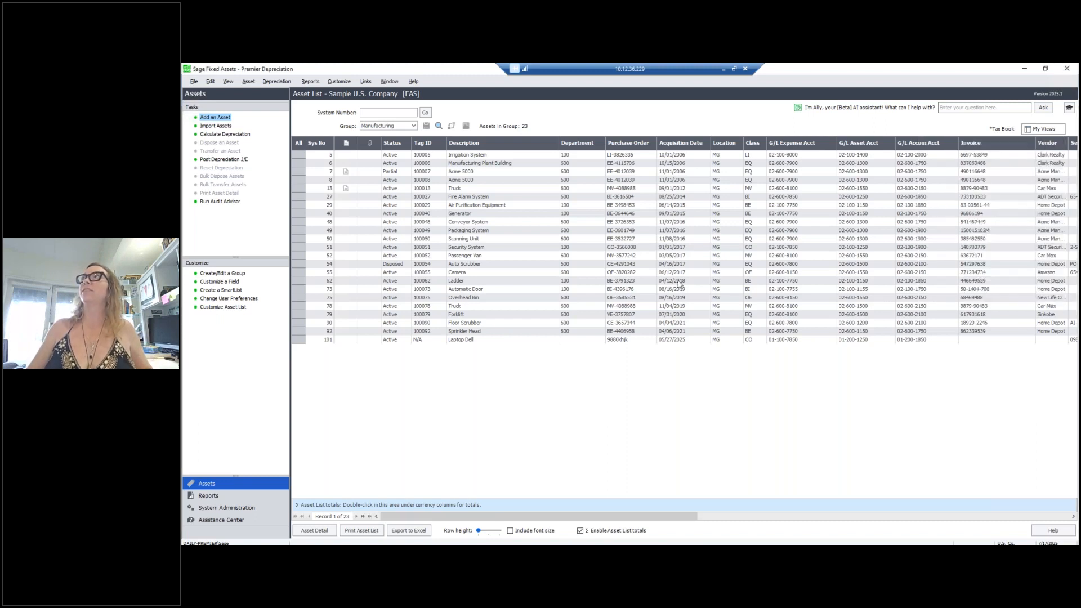
Limit the asset list to the Active Assets group and check its Tax book columns and totals.
{"action": "left_click", "coordinate": [415, 126]}
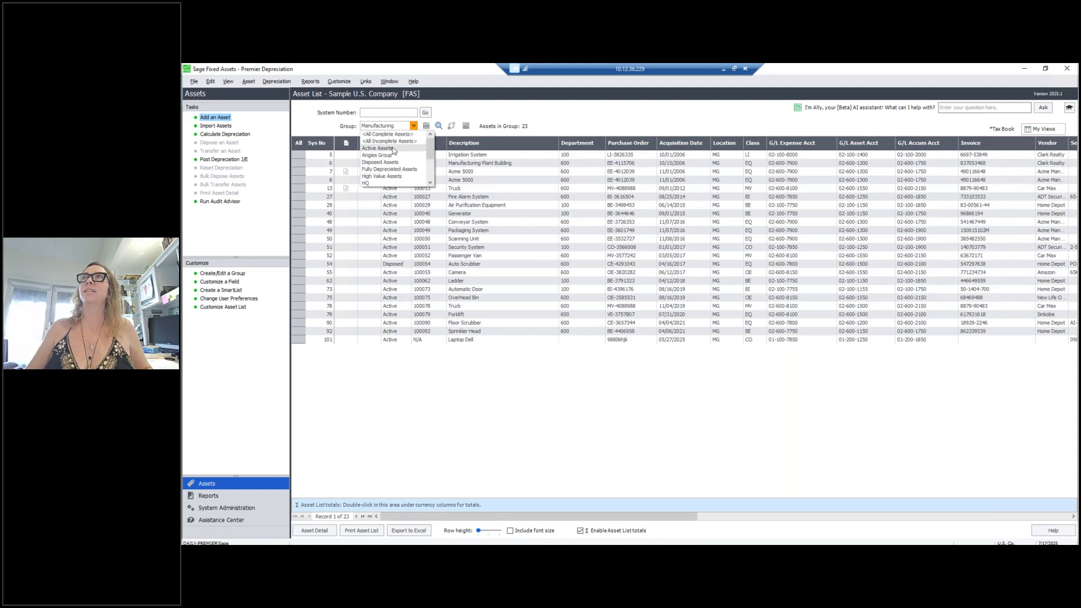
{"action": "left_click", "coordinate": [393, 148]}
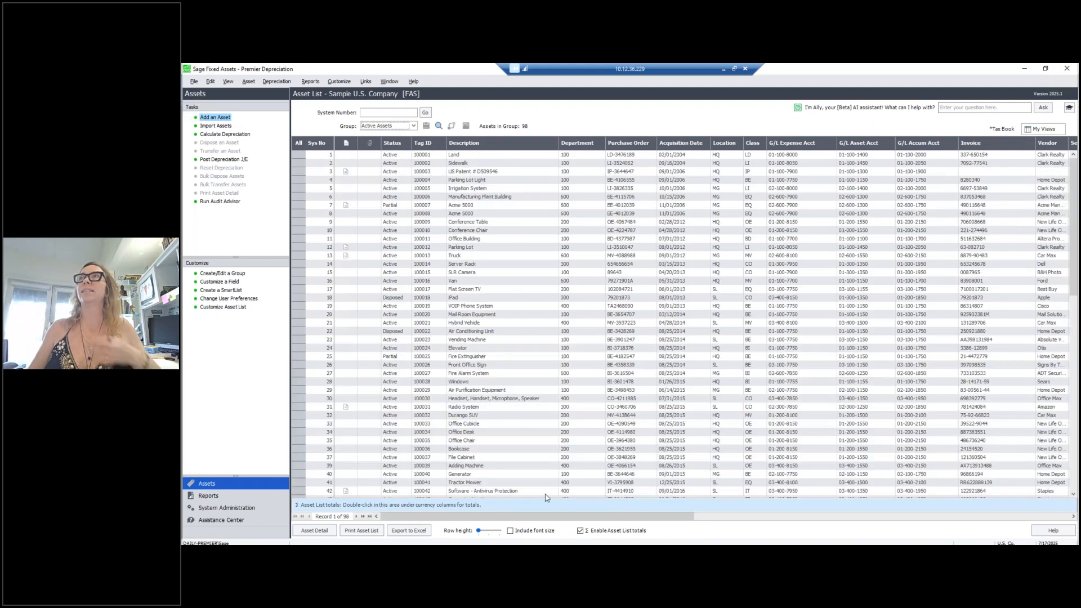
{"action": "left_click_drag", "start_coordinate": [556, 517], "coordinate": [932, 517]}
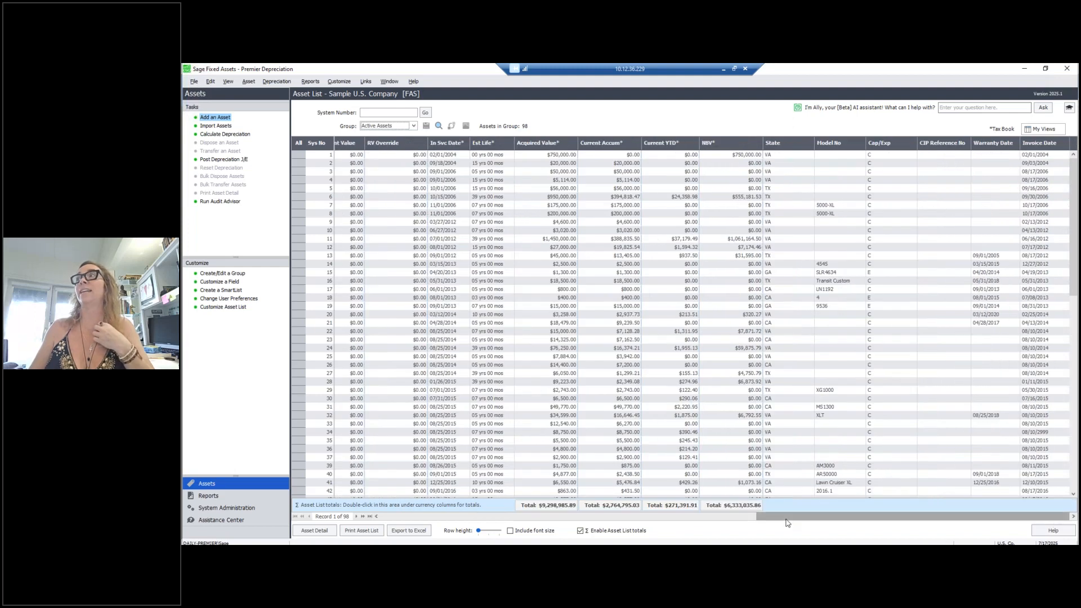
{"action": "left_click_drag", "start_coordinate": [788, 519], "coordinate": [372, 534]}
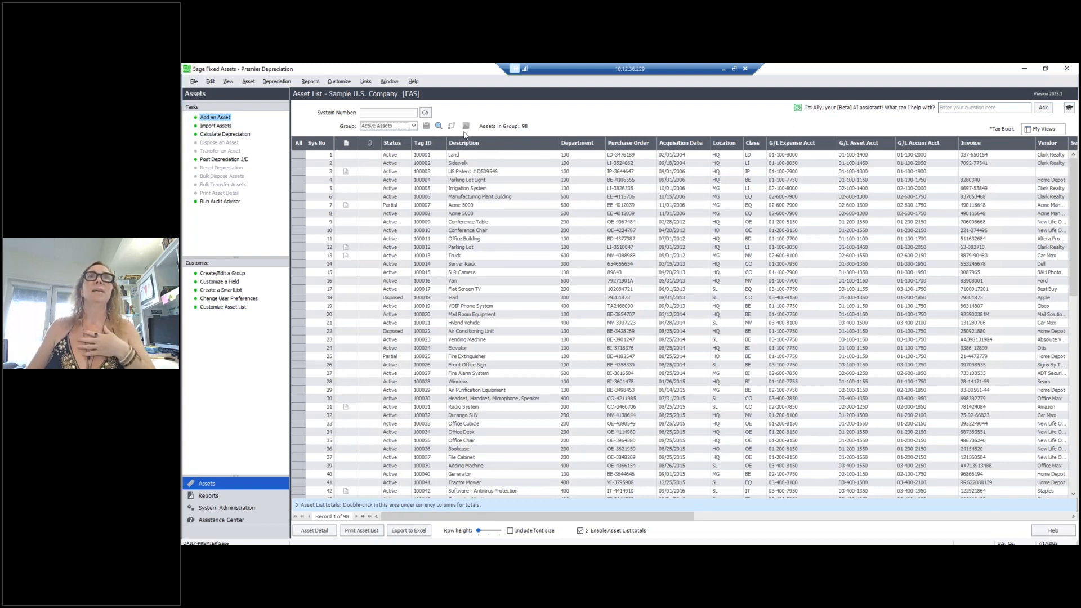
Review the available standard and customized report choices without opening a report.
{"action": "left_click", "coordinate": [309, 82]}
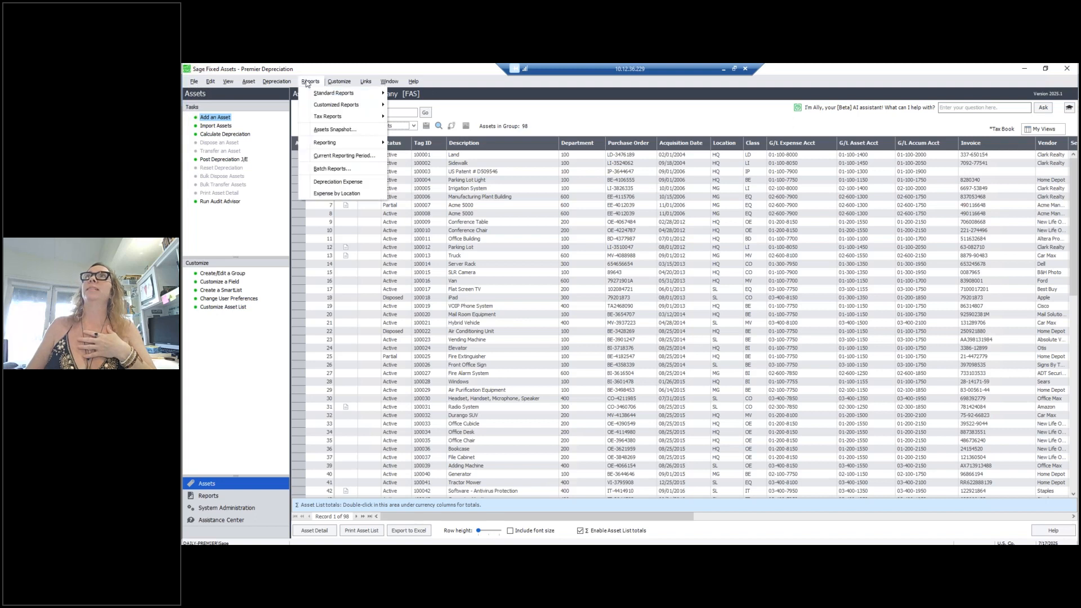
{"action": "mouse_move", "coordinate": [309, 94]}
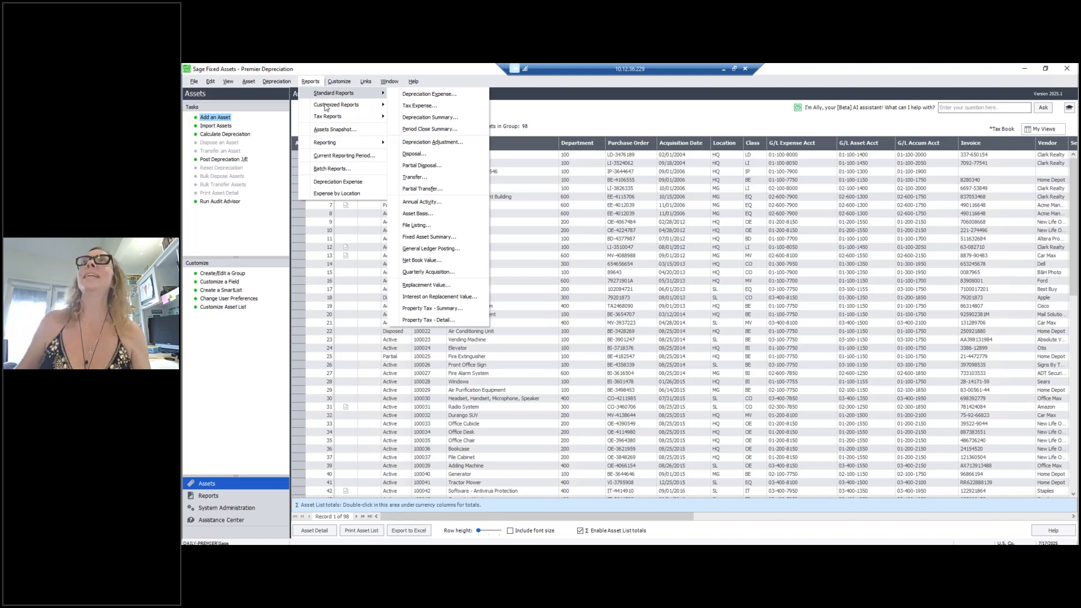
{"action": "left_click", "coordinate": [321, 82]}
{"action": "left_click", "coordinate": [321, 82]}
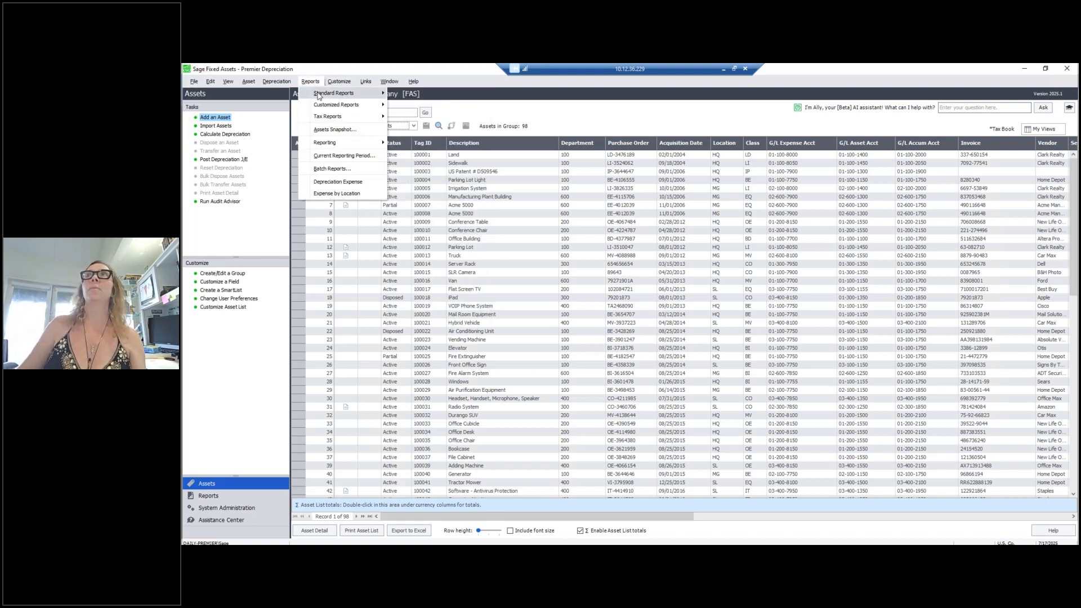
{"action": "mouse_move", "coordinate": [319, 96]}
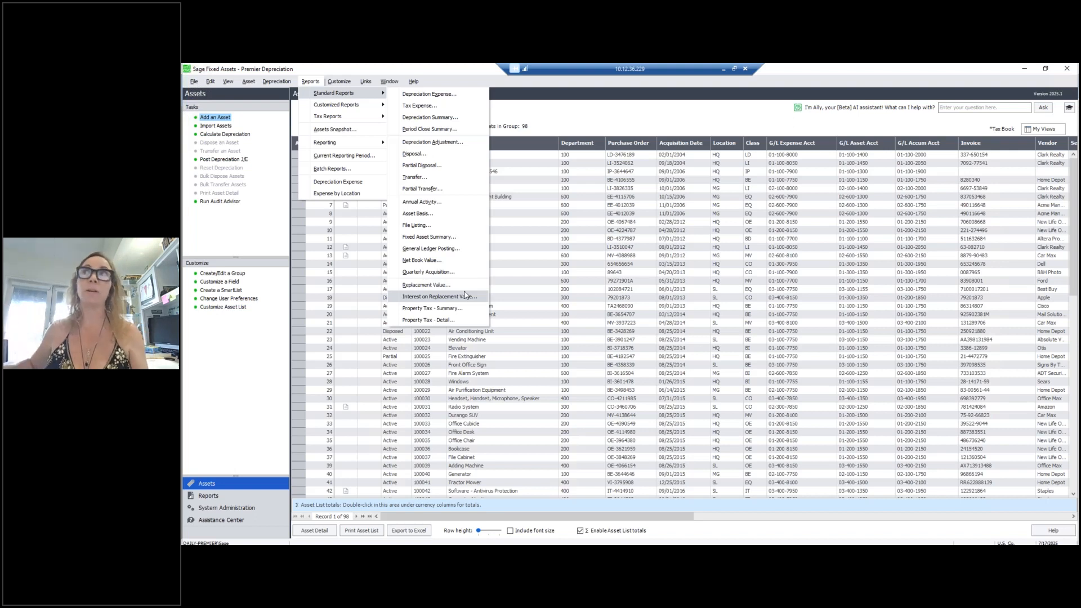
{"action": "mouse_move", "coordinate": [359, 107]}
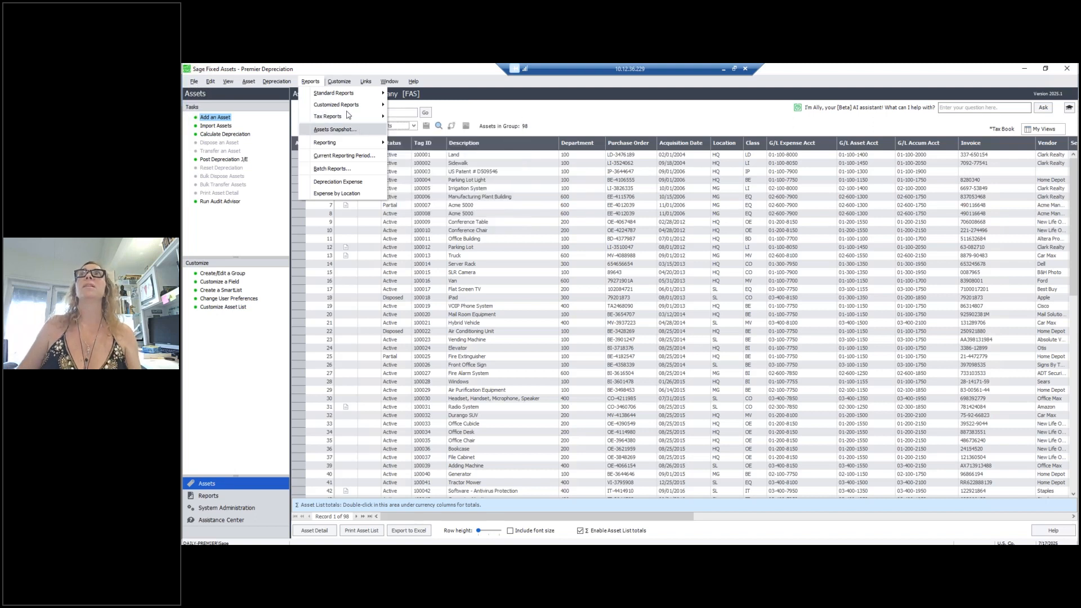
{"action": "left_click", "coordinate": [314, 84]}
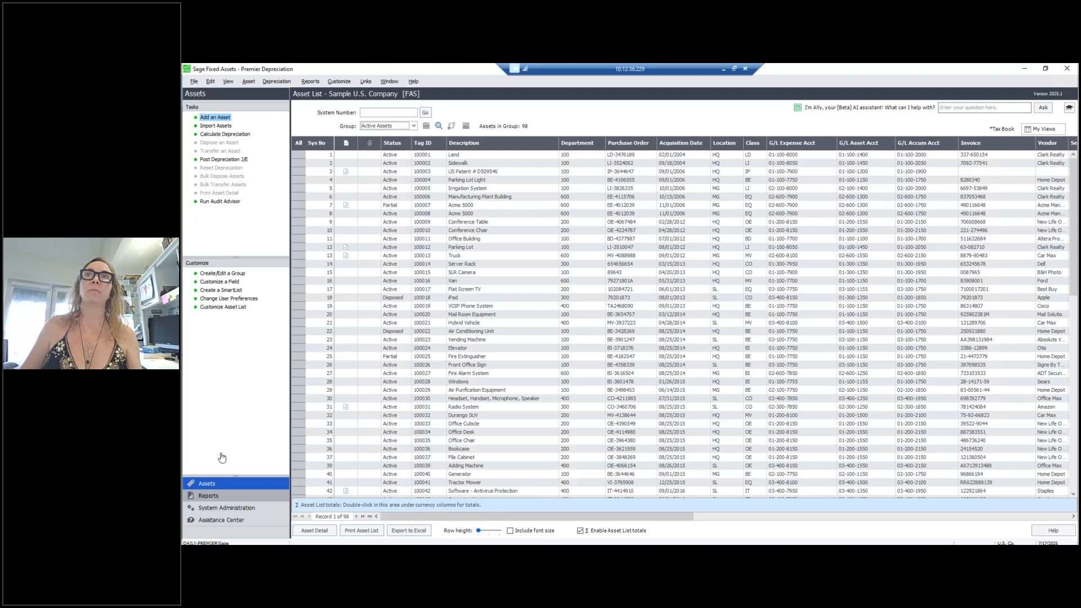
Open the Reports workspace and limit the report list to the Standard Reports category.
{"action": "left_click", "coordinate": [208, 496]}
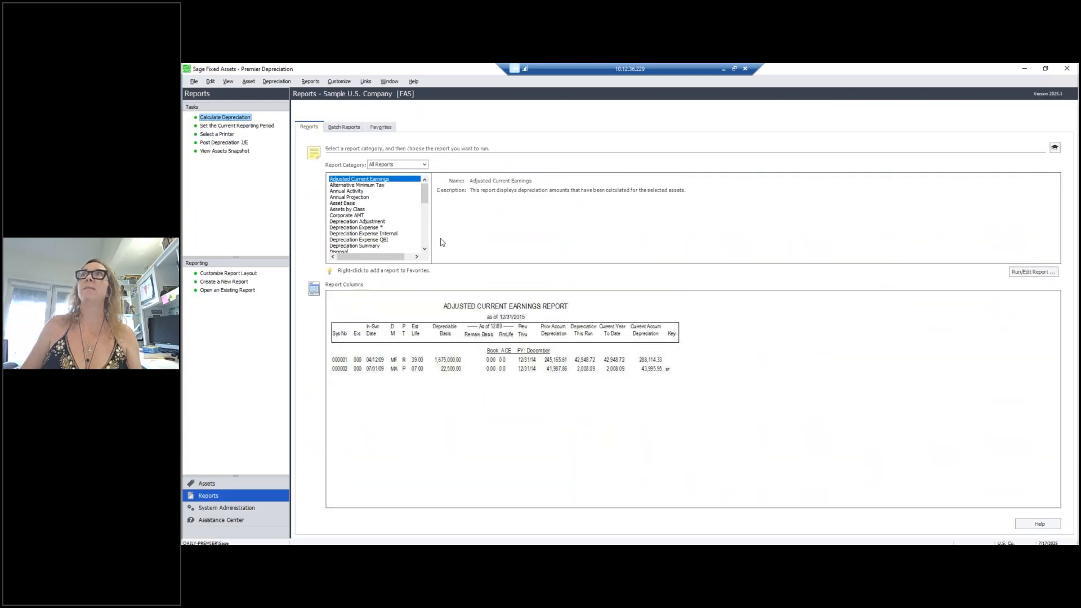
{"action": "left_click", "coordinate": [405, 165]}
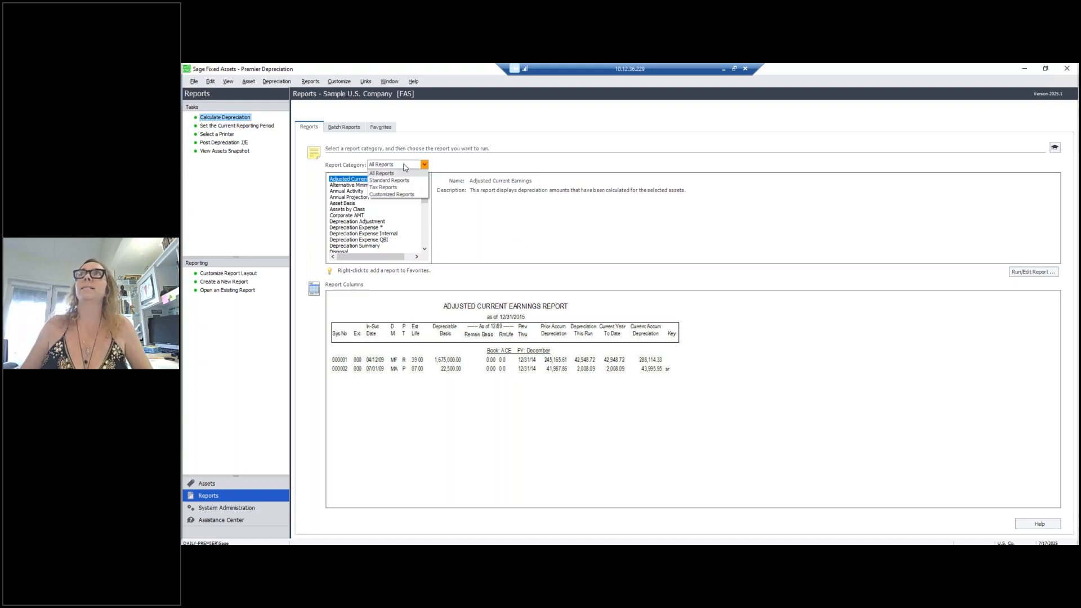
{"action": "left_click", "coordinate": [396, 180]}
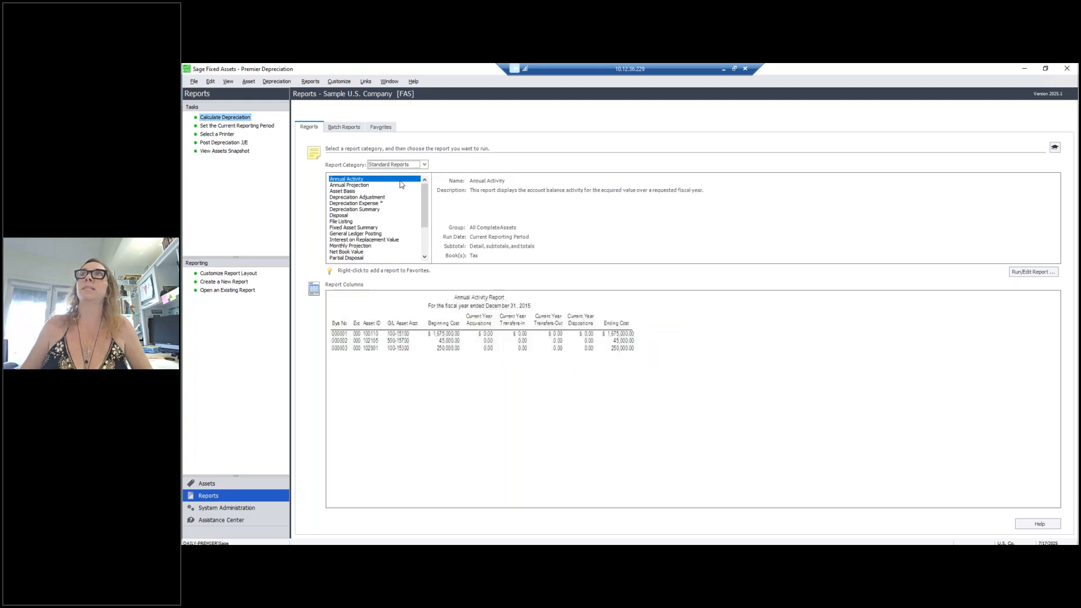
Preview the Depreciation Adjustment, Depreciation Summary, Depreciation Expense and Fixed Asset Summary reports, and check the report categories.
{"action": "left_click", "coordinate": [364, 198]}
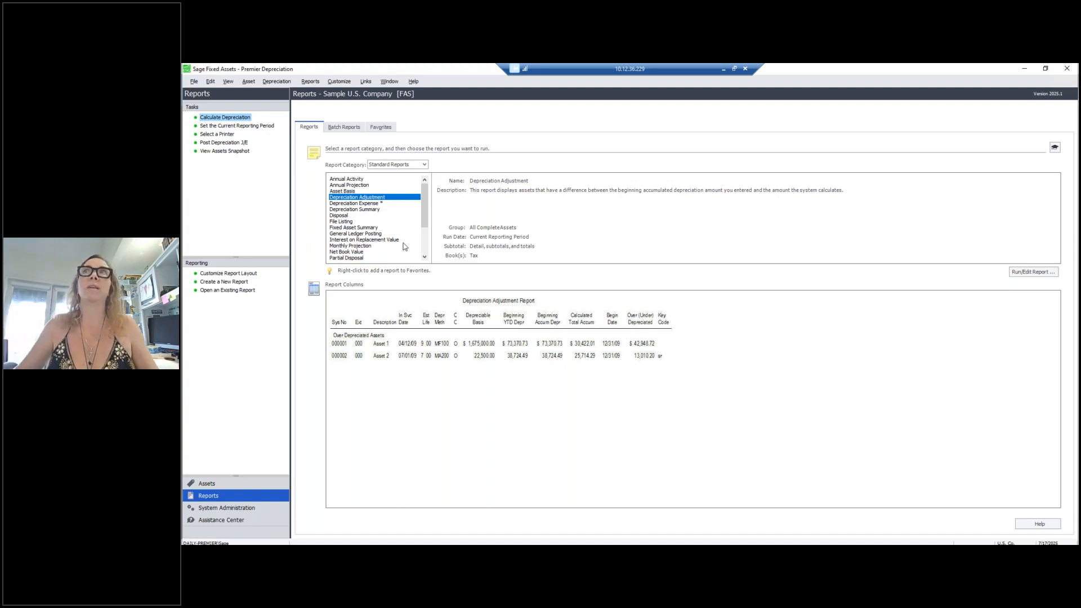
{"action": "left_click", "coordinate": [362, 210]}
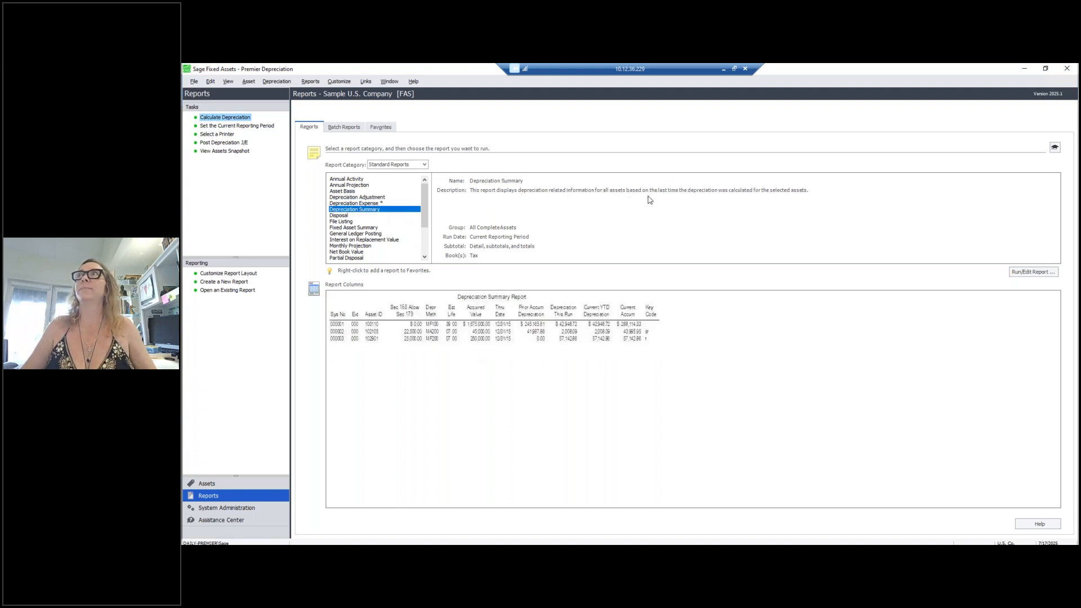
{"action": "left_click", "coordinate": [374, 204]}
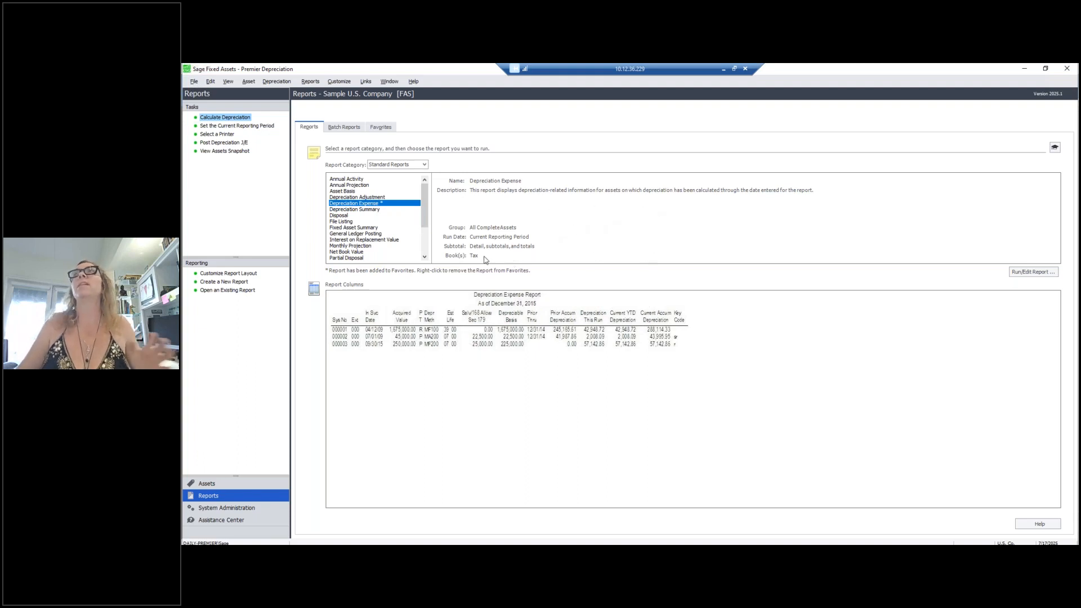
{"action": "left_click", "coordinate": [374, 228]}
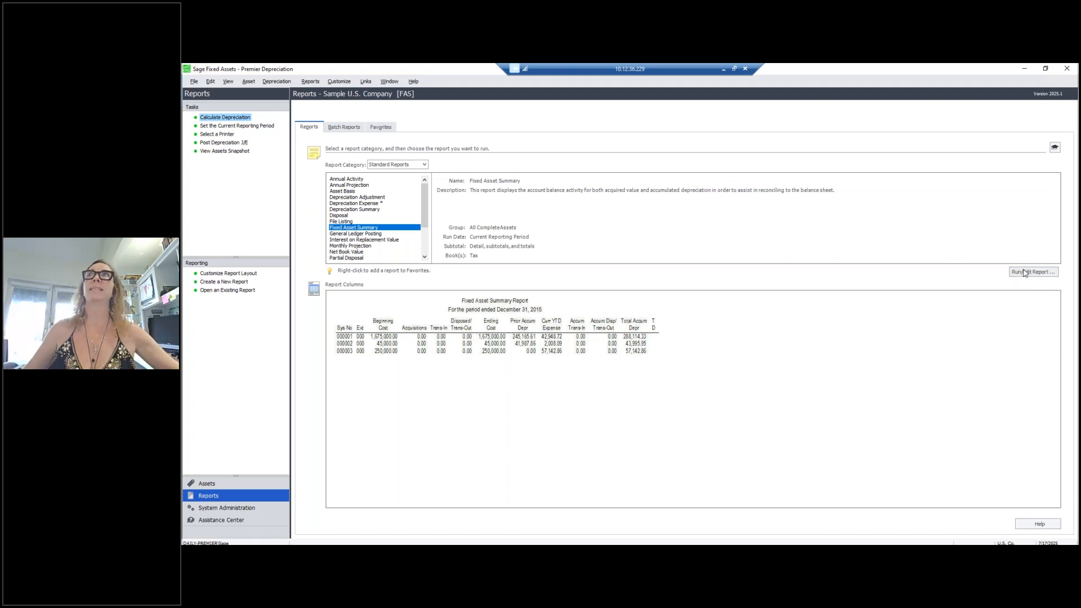
{"action": "left_click", "coordinate": [425, 165]}
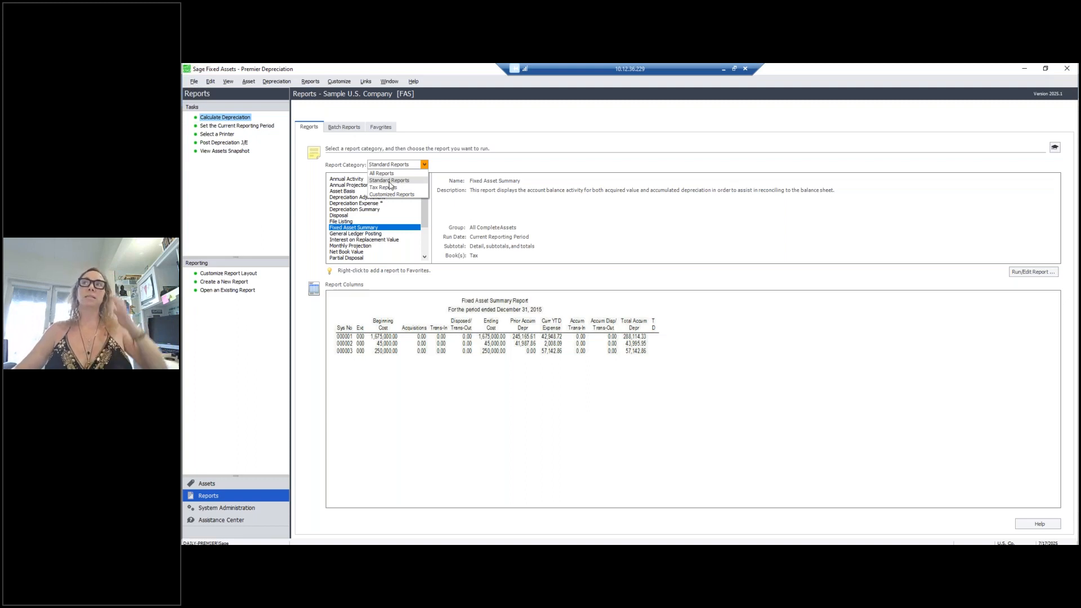
Examine the Month End Processing batch in the Batch Manager, including the Assets by Class report available for it, and close without changes.
{"action": "left_click", "coordinate": [353, 129]}
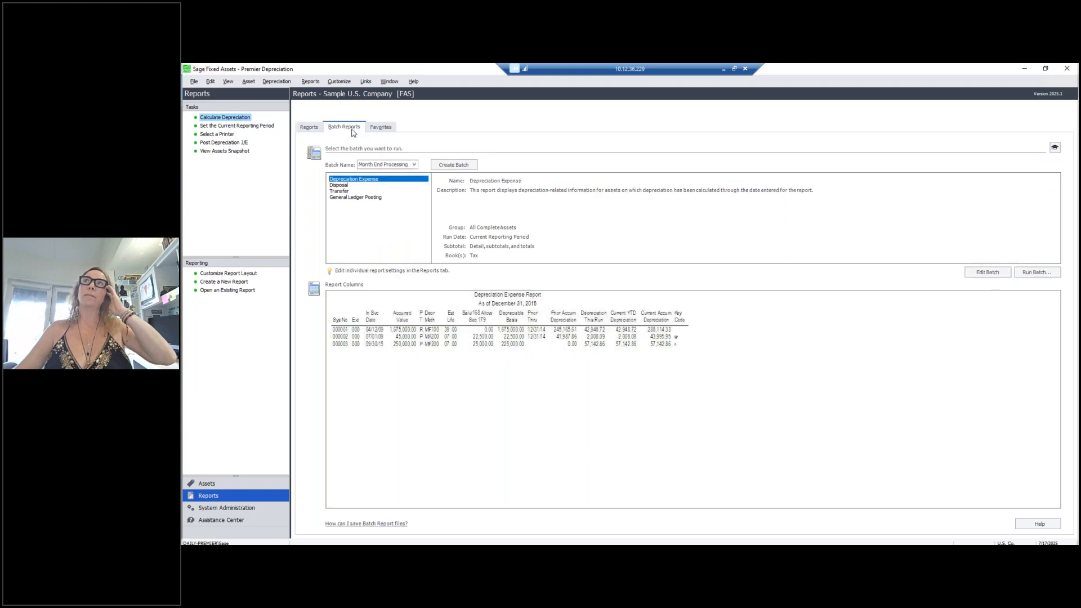
{"action": "left_click", "coordinate": [414, 164]}
{"action": "left_click", "coordinate": [461, 168]}
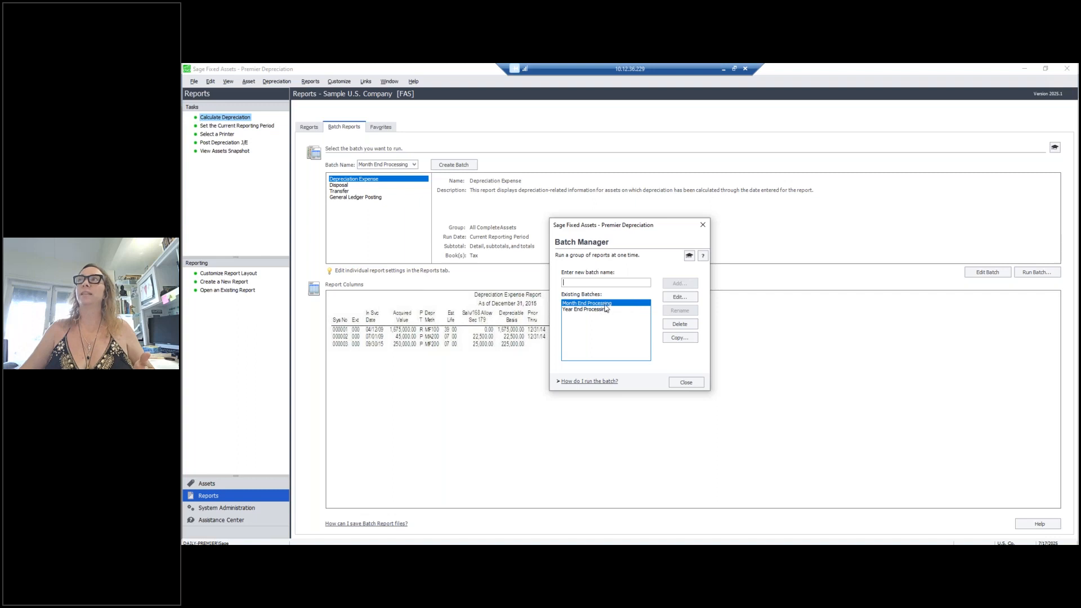
{"action": "left_click", "coordinate": [679, 297]}
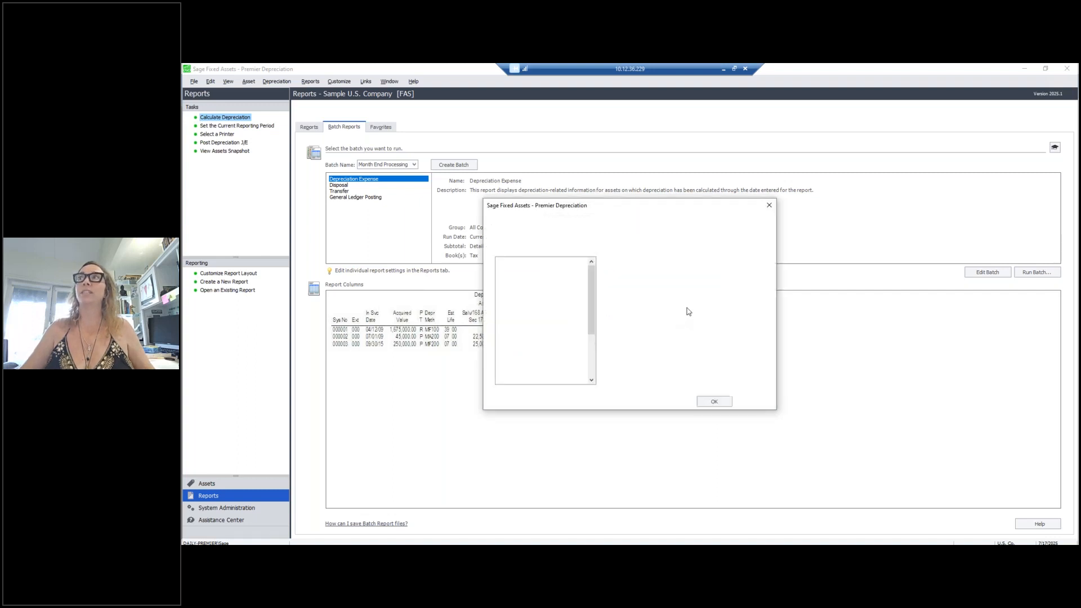
{"action": "left_click_drag", "start_coordinate": [592, 287], "coordinate": [592, 319]}
{"action": "left_click", "coordinate": [500, 270]}
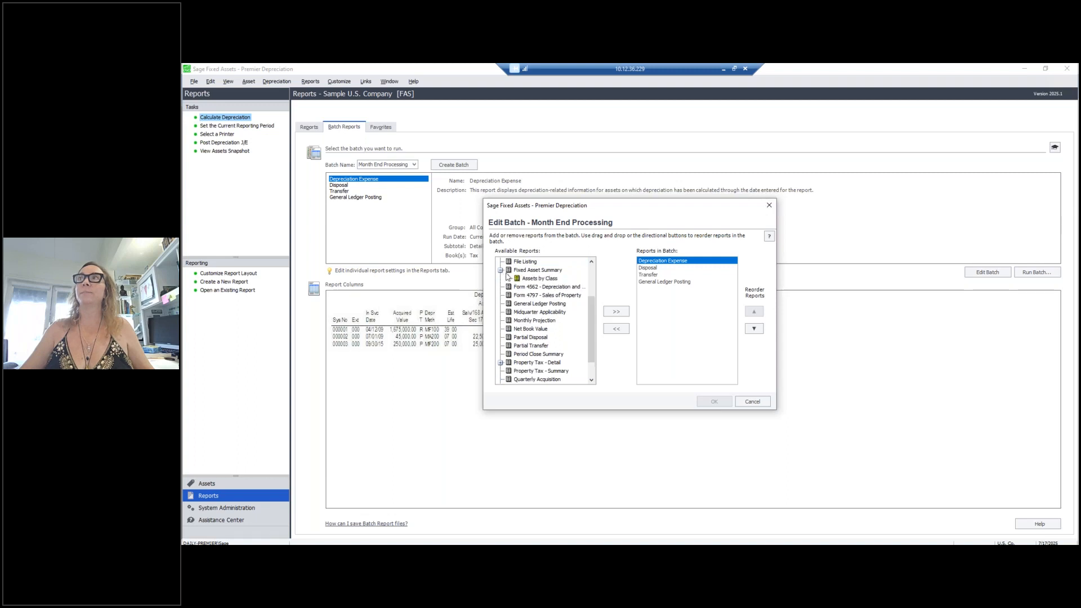
{"action": "left_click", "coordinate": [530, 279]}
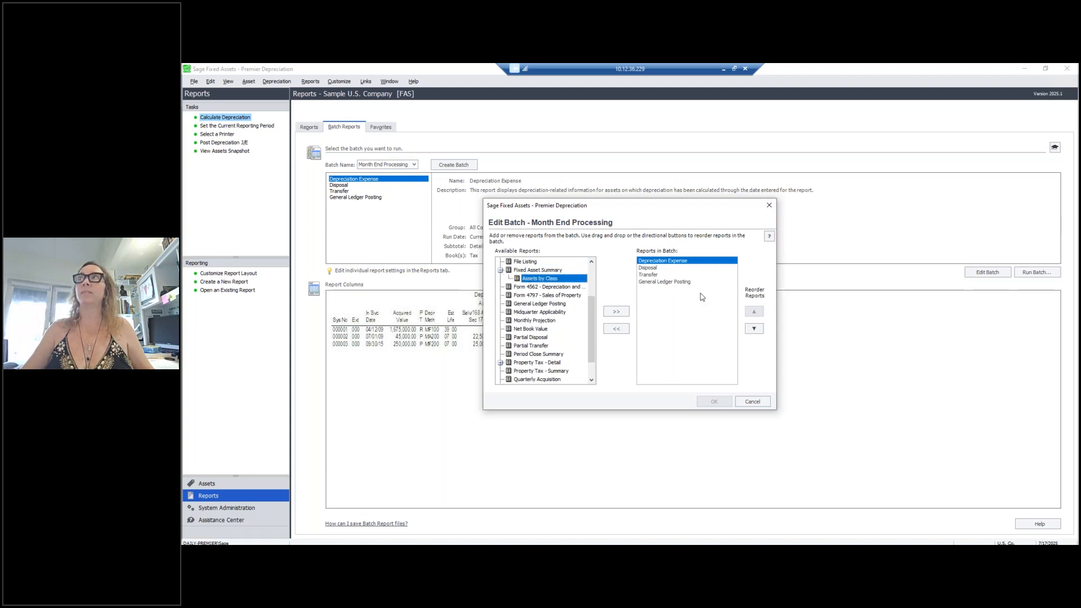
{"action": "left_click", "coordinate": [752, 402]}
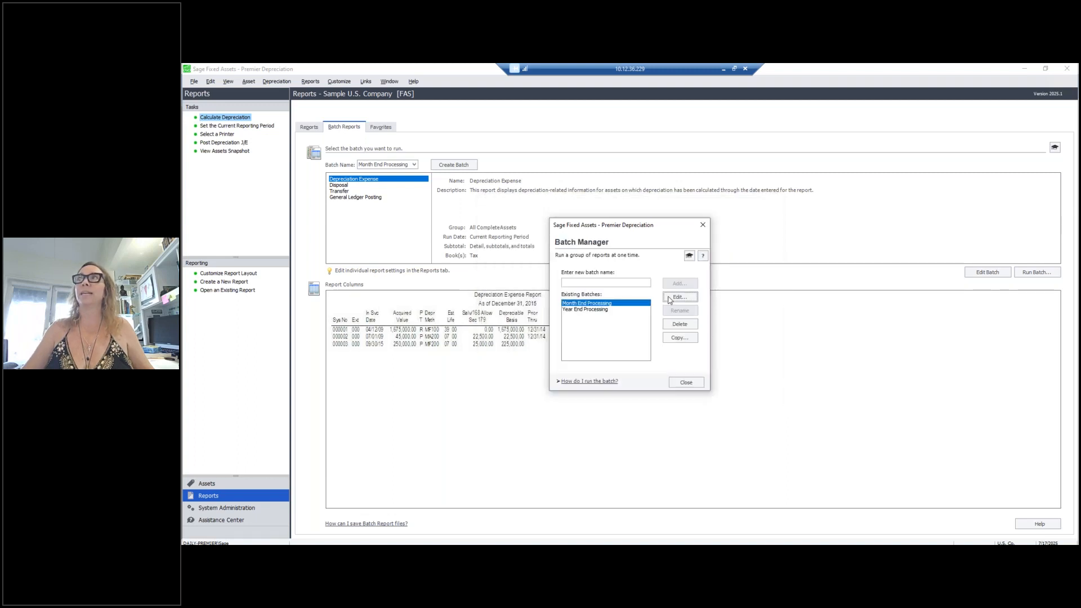
{"action": "left_click", "coordinate": [686, 381]}
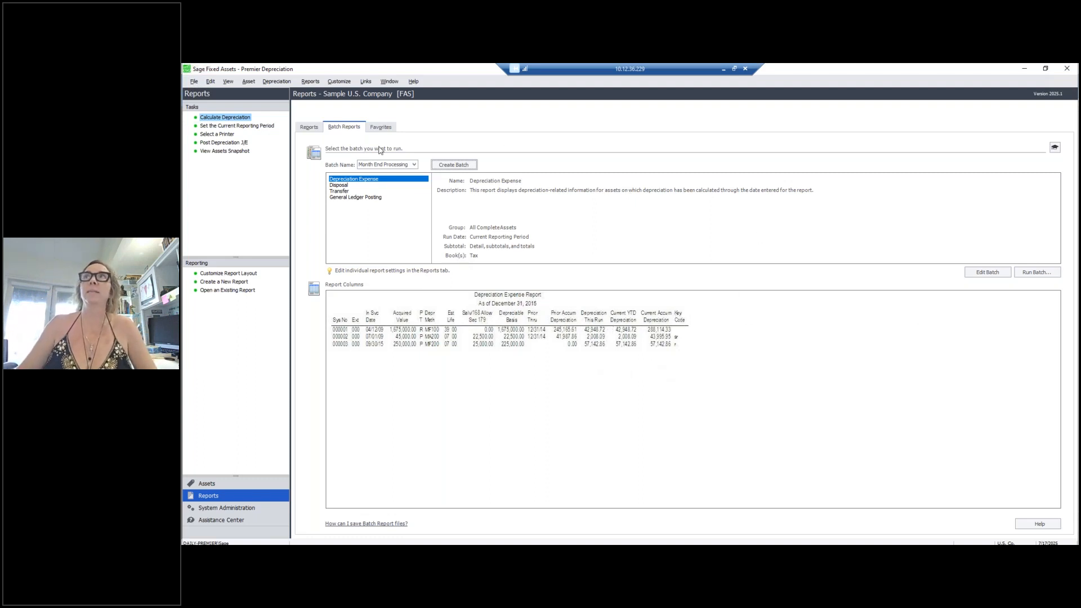
Check the saved report batches and the favorite reports, and return to the standard reports list.
{"action": "left_click", "coordinate": [412, 165]}
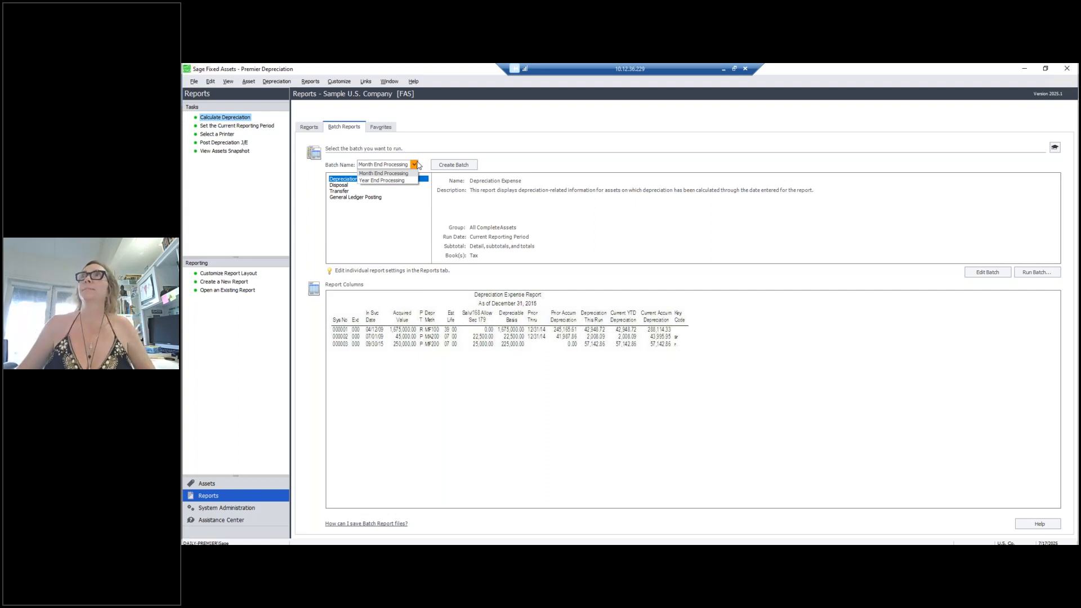
{"action": "left_click", "coordinate": [388, 130]}
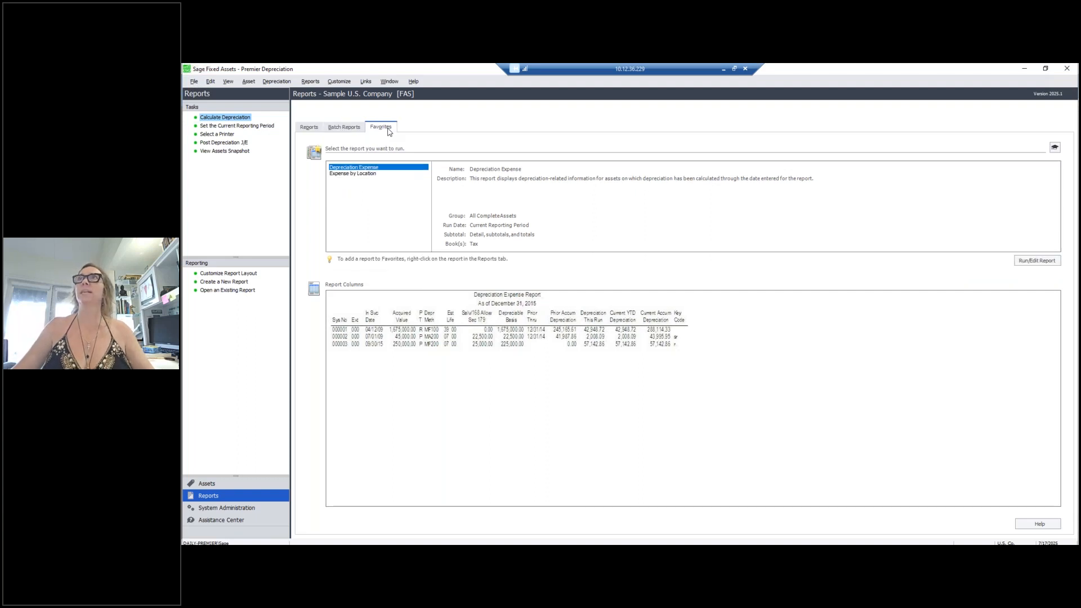
{"action": "left_click", "coordinate": [305, 130]}
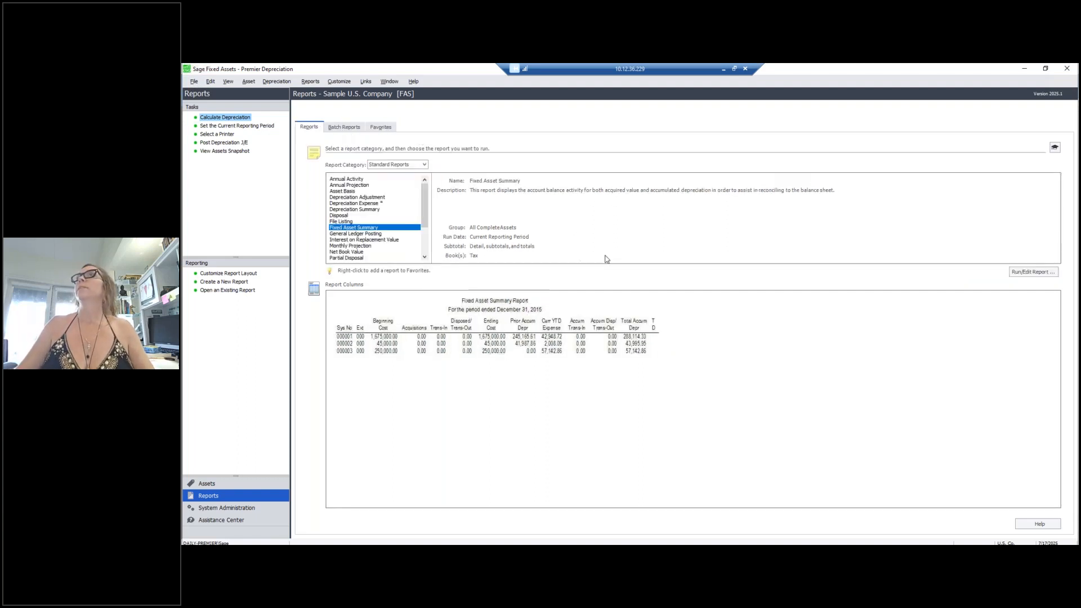
Open the Fixed Asset Summary report definition and review its group and book choices, keeping Active Assets and the Tax book.
{"action": "mouse_move", "coordinate": [426, 209]}
{"action": "left_mouse_down"}
{"action": "mouse_move", "coordinate": [427, 234]}
{"action": "mouse_move", "coordinate": [426, 224]}
{"action": "left_mouse_up"}
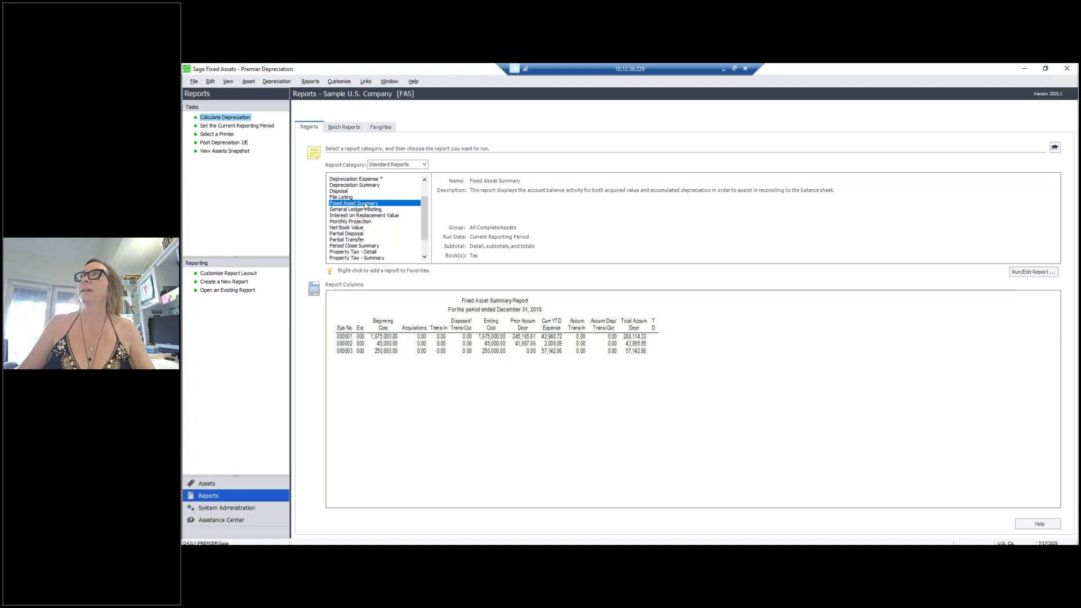
{"action": "left_click", "coordinate": [1025, 274]}
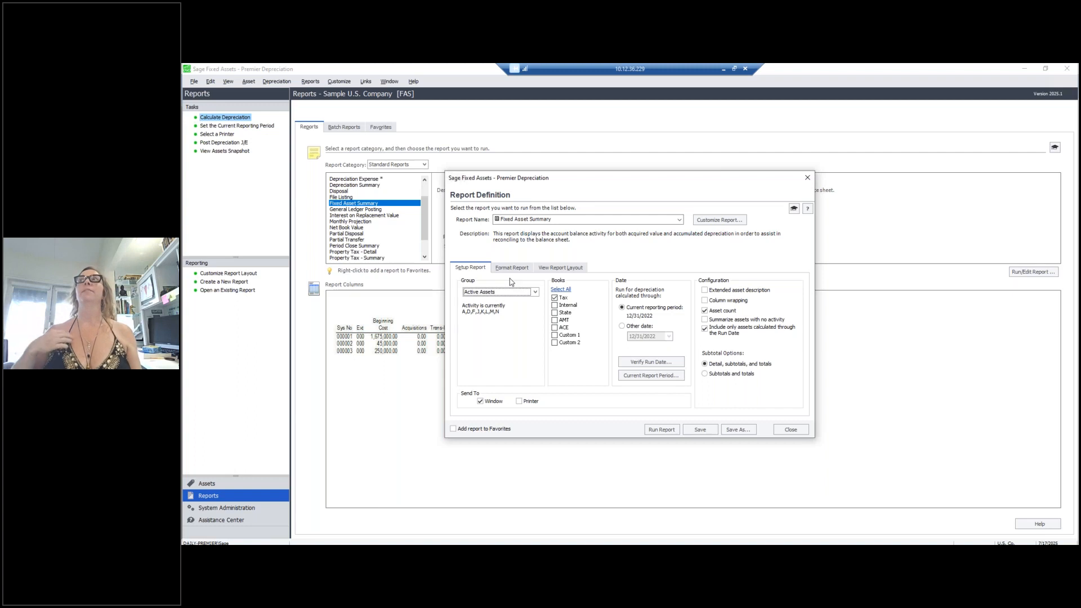
{"action": "left_click", "coordinate": [535, 292]}
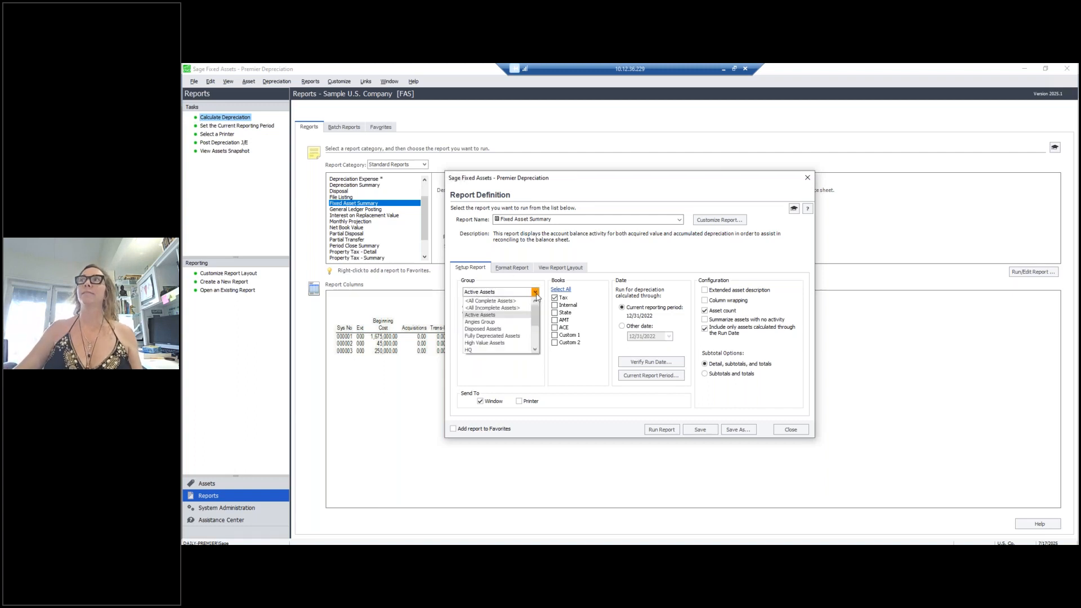
{"action": "scroll", "coordinate": [530, 341], "scroll_direction": "down", "scroll_amount": 3}
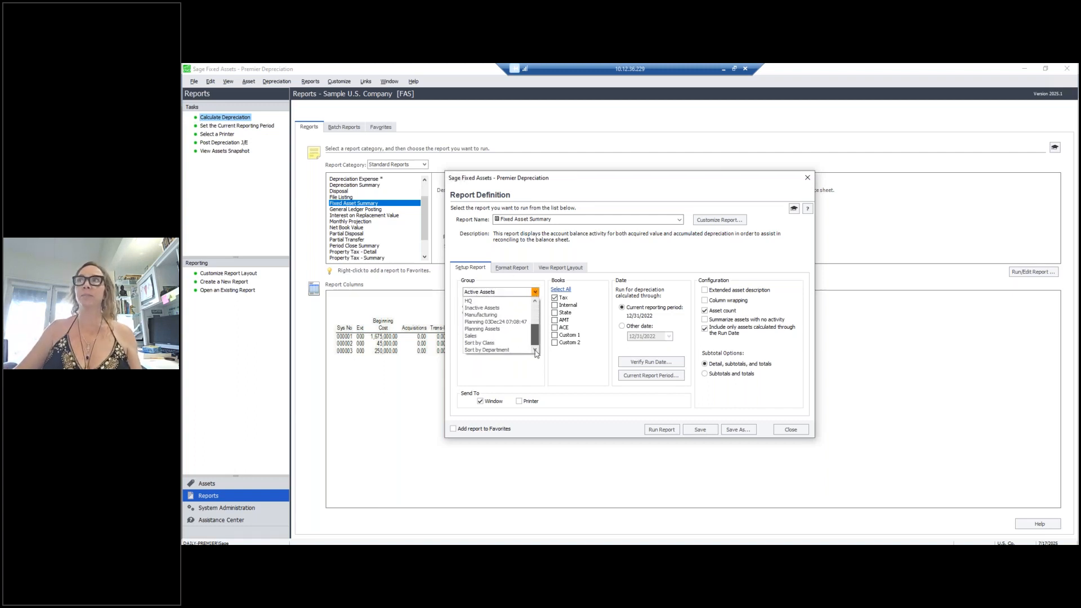
{"action": "scroll", "coordinate": [536, 328], "scroll_direction": "up", "scroll_amount": 3}
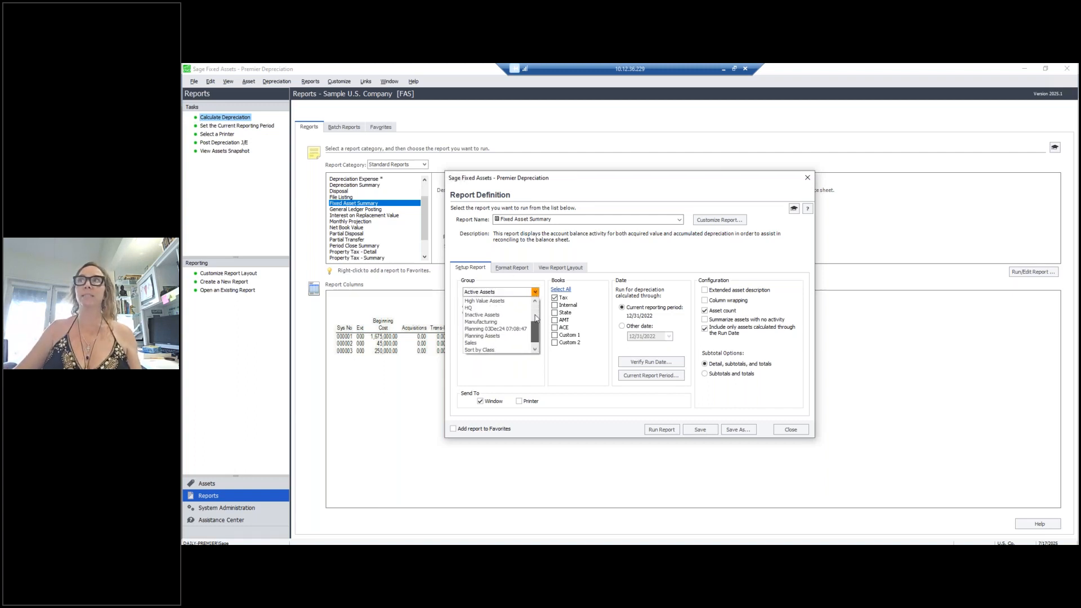
{"action": "left_click", "coordinate": [590, 298]}
{"action": "left_click", "coordinate": [563, 298]}
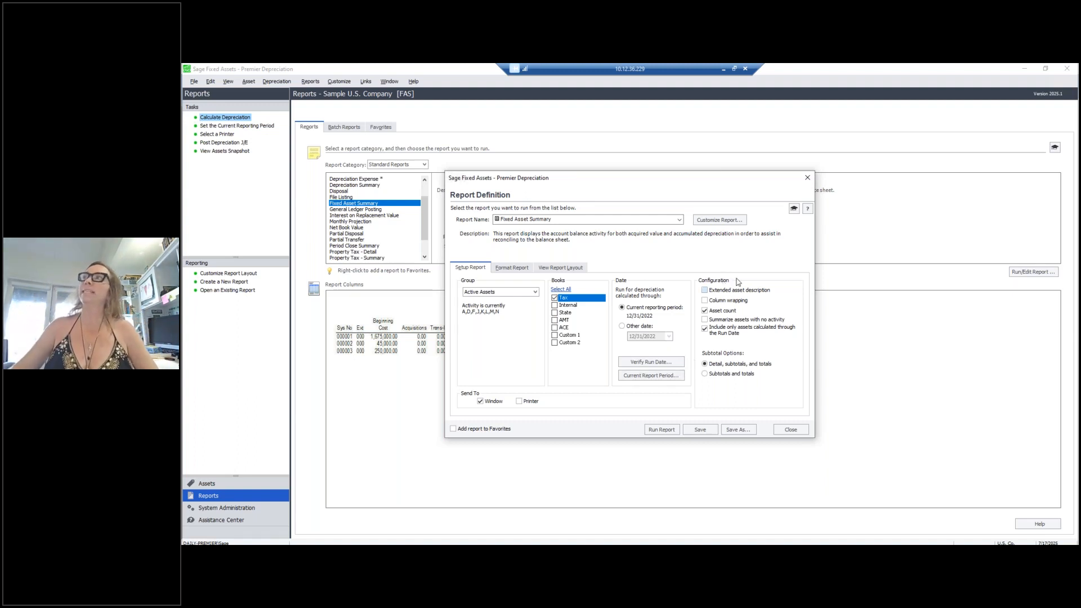
Switch the report definition to Net Book Value to compare its configuration options.
{"action": "left_click", "coordinate": [679, 220]}
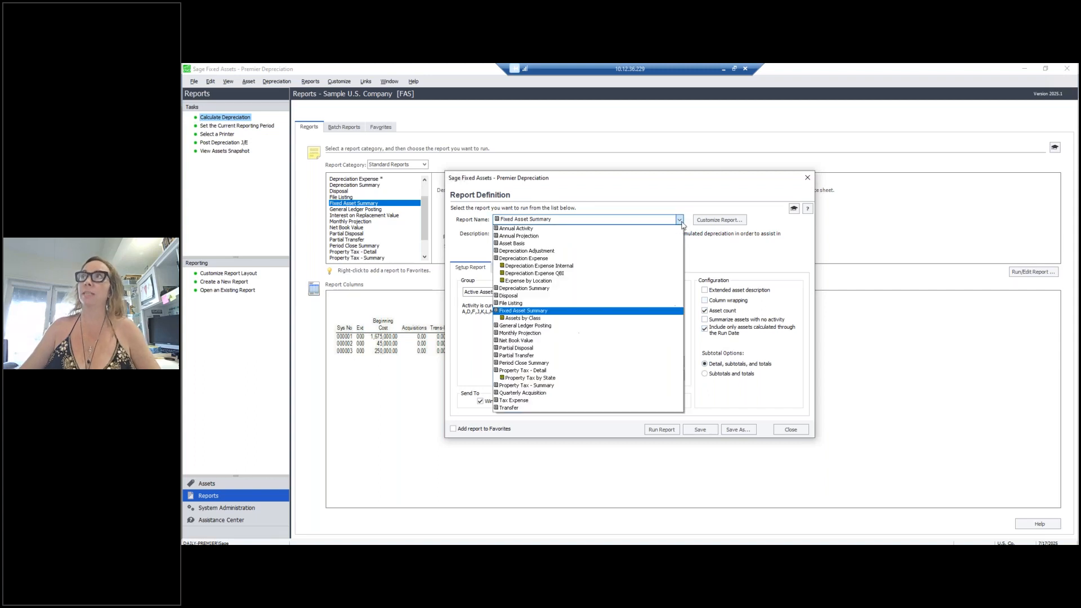
{"action": "left_click", "coordinate": [538, 341]}
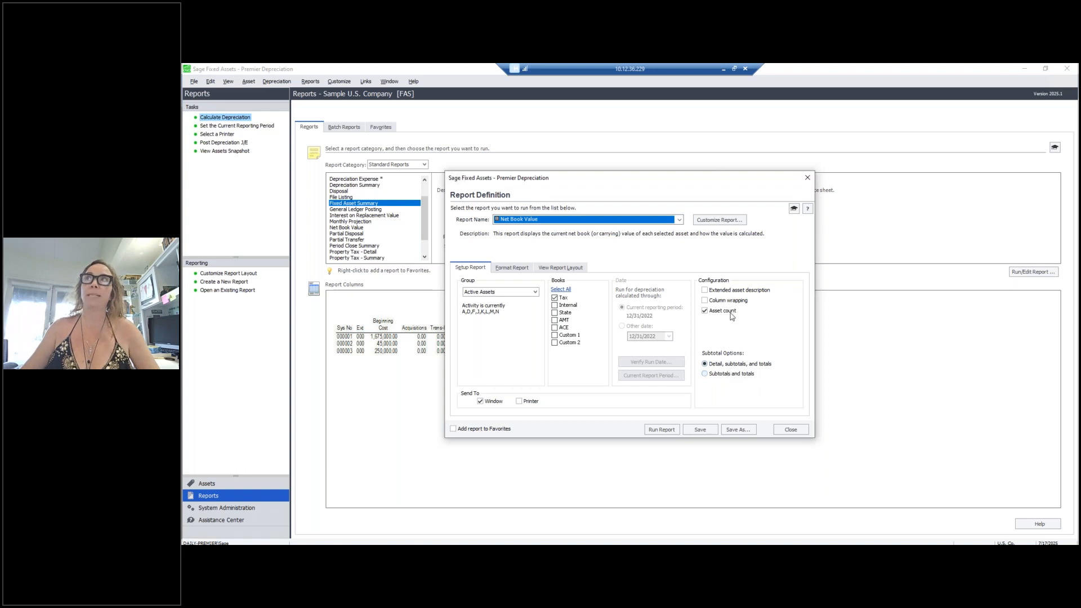
Select Fixed Asset Summary in the report definition and enable summarizing assets with no activity.
{"action": "left_click", "coordinate": [679, 220]}
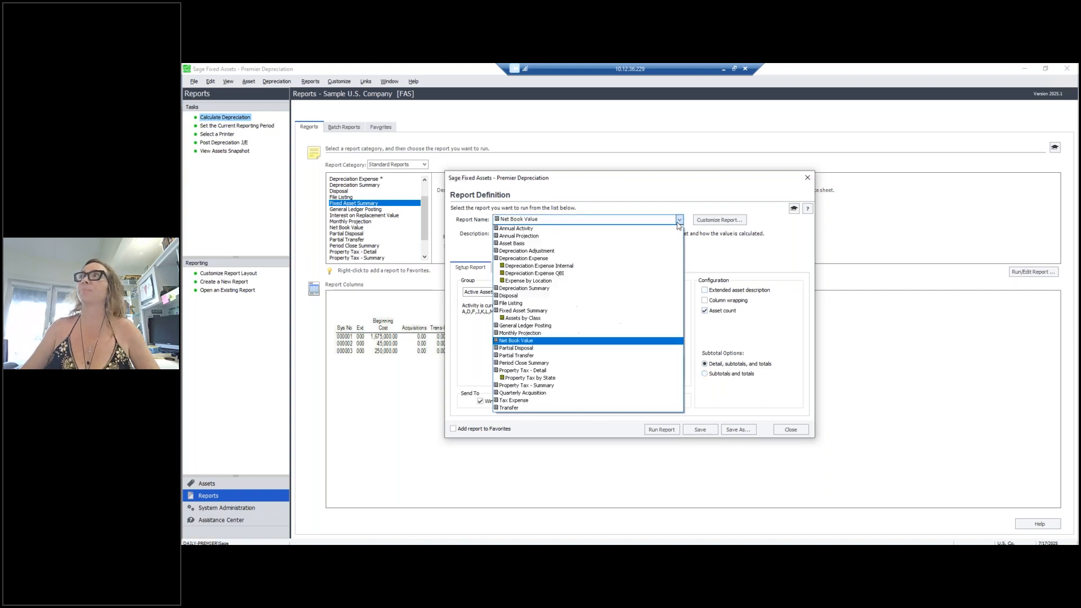
{"action": "left_click", "coordinate": [526, 311]}
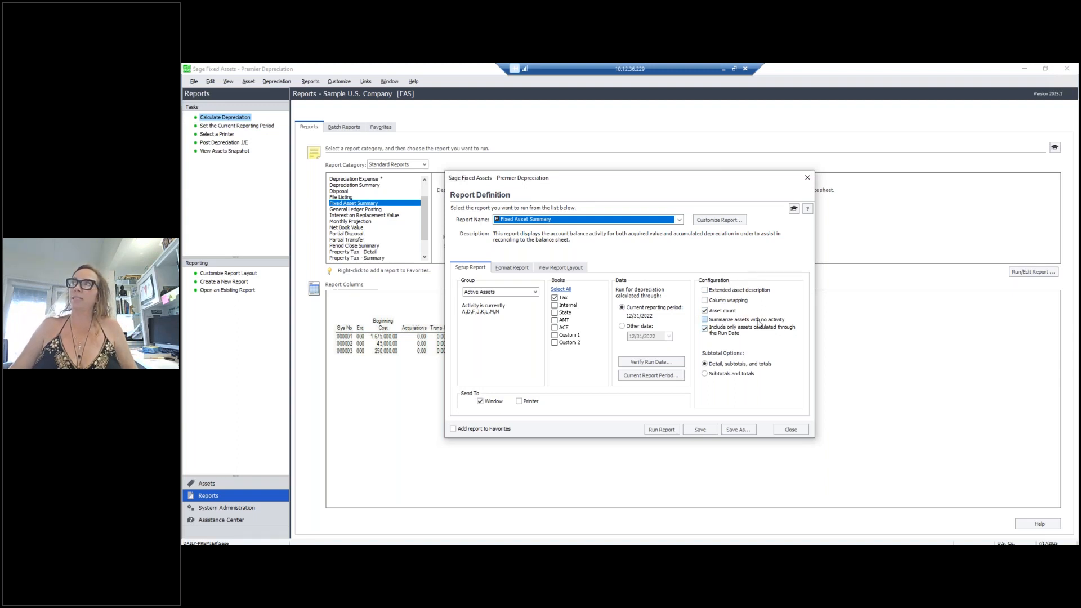
{"action": "left_click", "coordinate": [706, 320]}
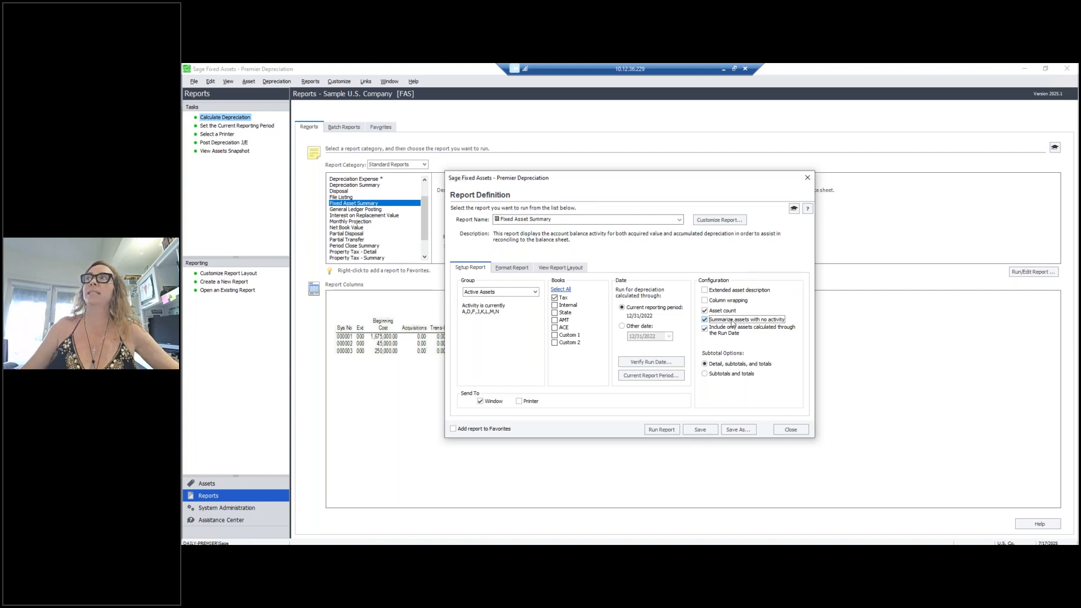
Turn off summarizing assets with no activity and enable the extended asset description for the Fixed Asset Summary report.
{"action": "left_click", "coordinate": [705, 320]}
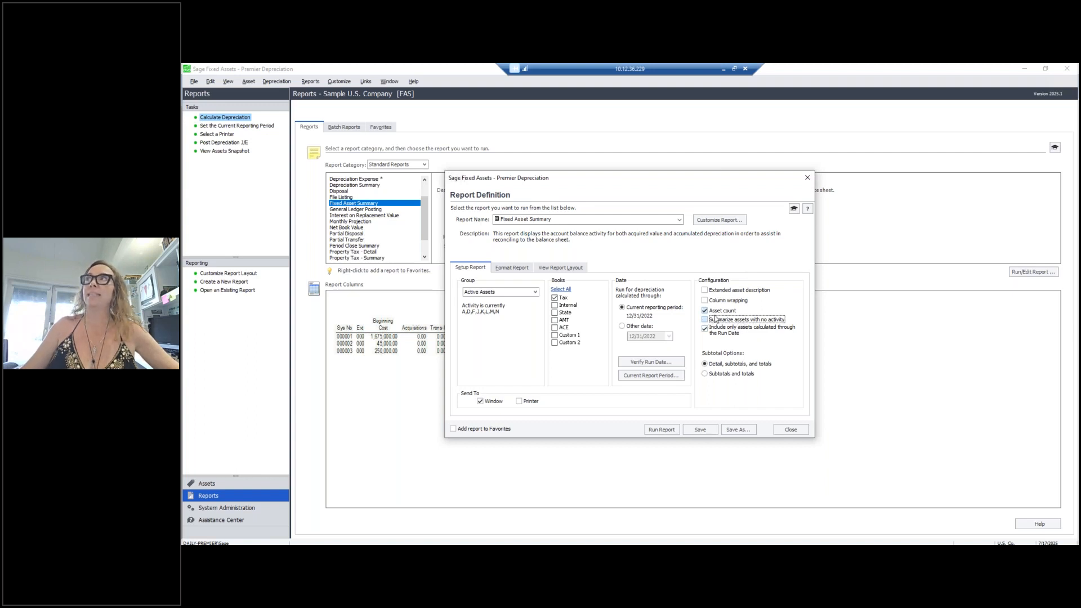
{"action": "left_click", "coordinate": [735, 292]}
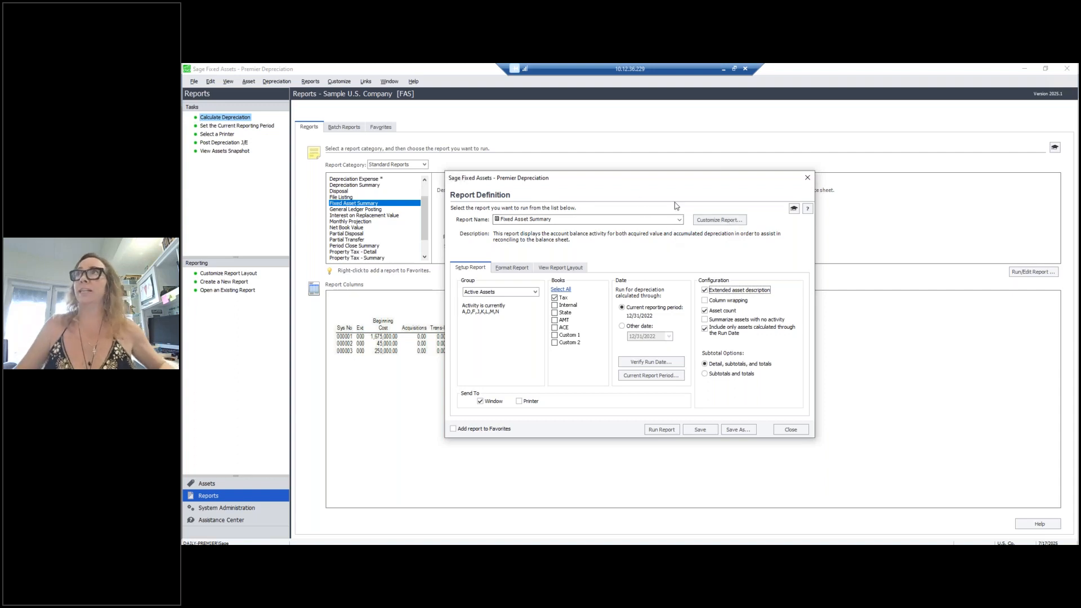
Open the customization of the Fixed Asset Summary report and review its existing report columns.
{"action": "left_click", "coordinate": [727, 221]}
{"action": "left_click", "coordinate": [651, 353]}
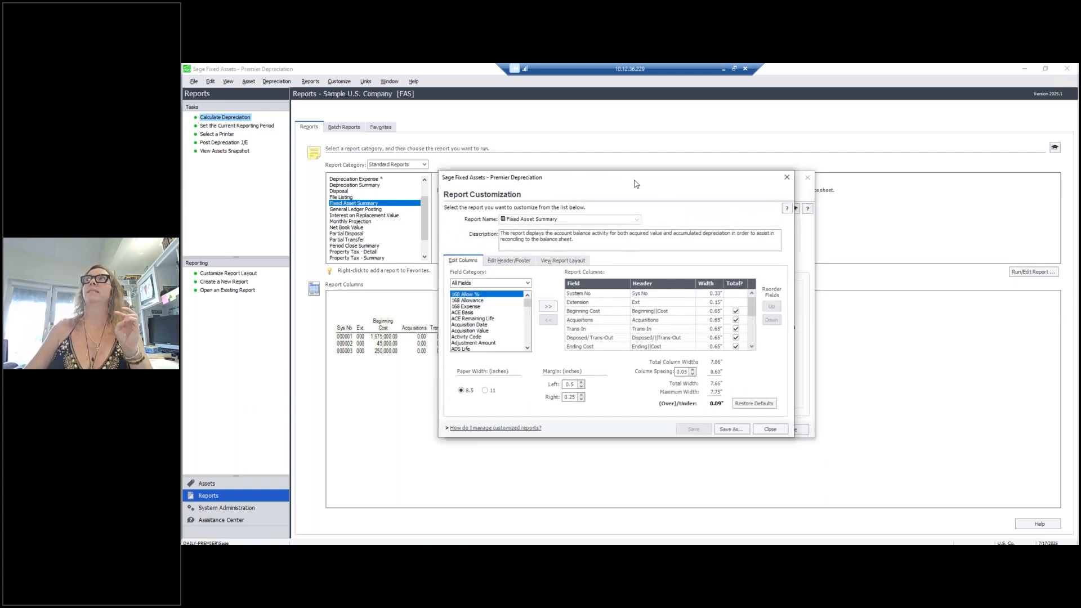
{"action": "left_click_drag", "start_coordinate": [640, 174], "coordinate": [689, 139]}
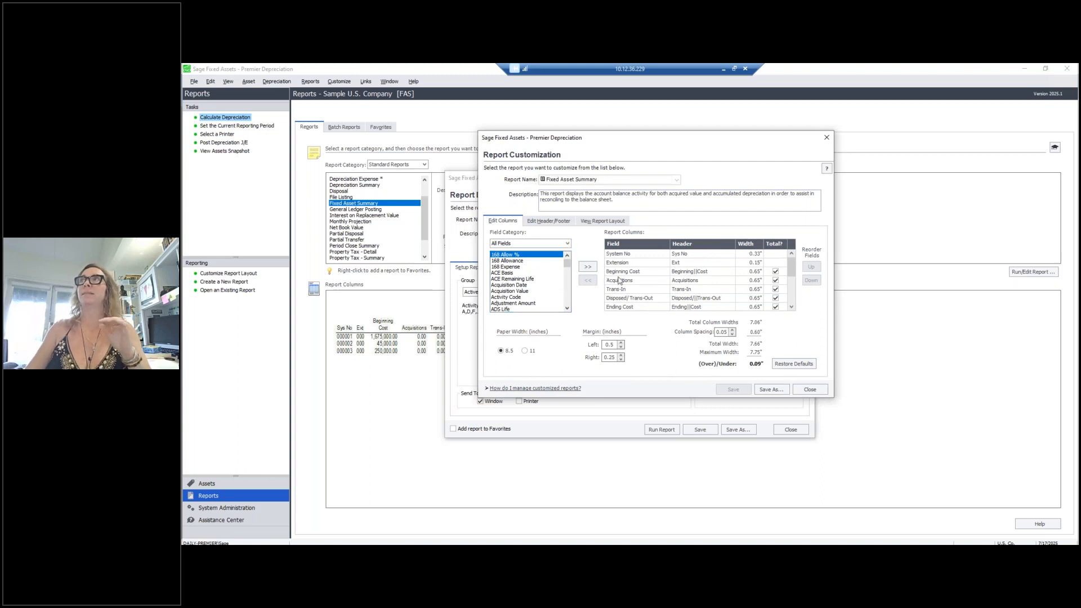
{"action": "left_click_drag", "start_coordinate": [791, 268], "coordinate": [794, 297]}
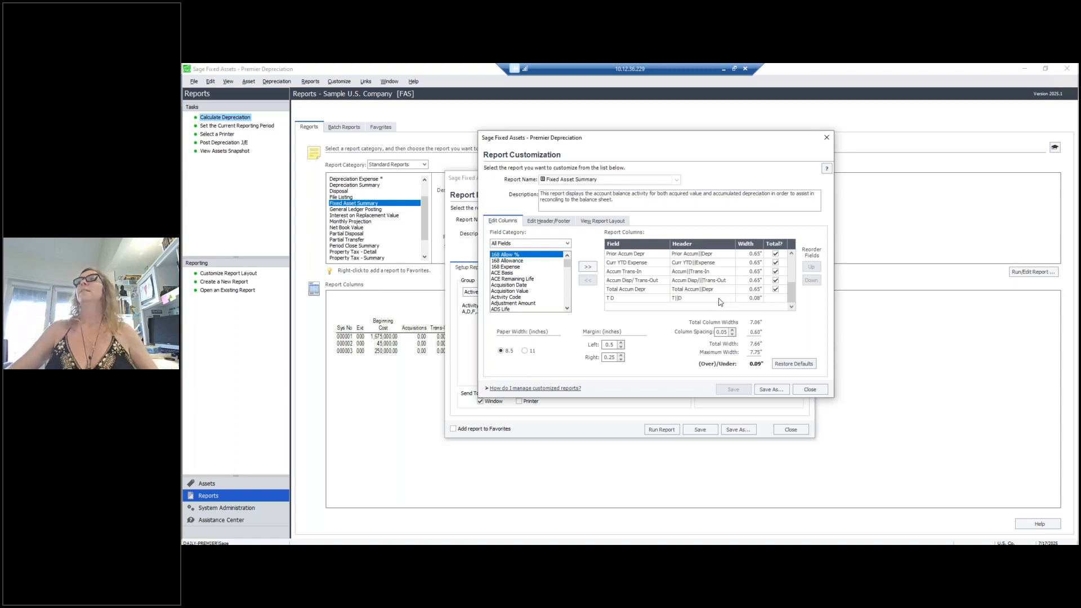
{"action": "scroll", "coordinate": [555, 277], "scroll_direction": "down", "scroll_amount": 5}
Find the Description field among all available fields and add it to the report columns.
{"action": "left_click", "coordinate": [551, 247]}
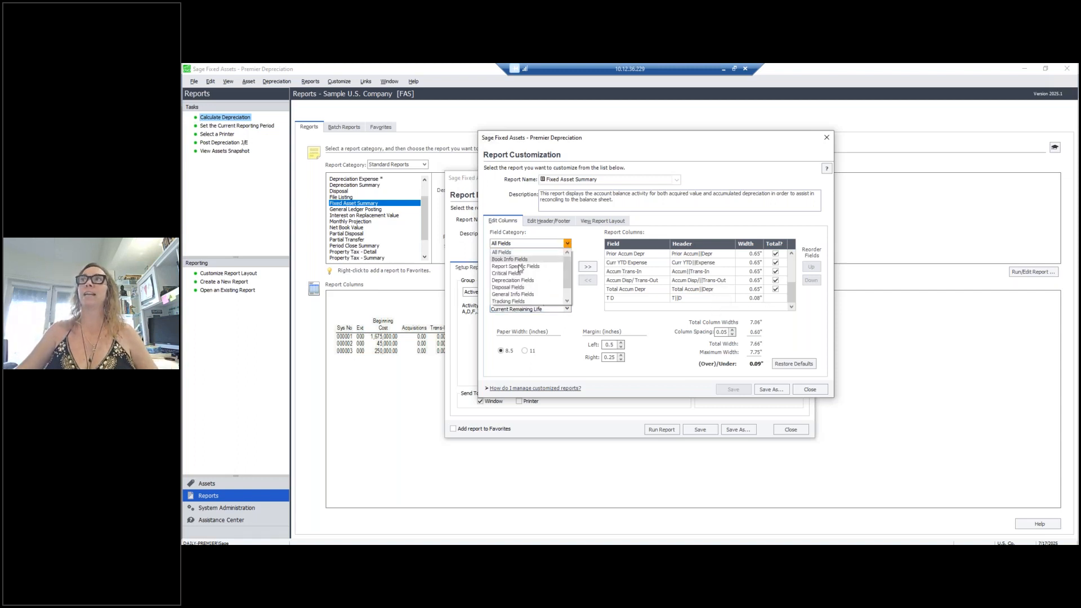
{"action": "left_click", "coordinate": [575, 247]}
{"action": "left_click", "coordinate": [519, 297]}
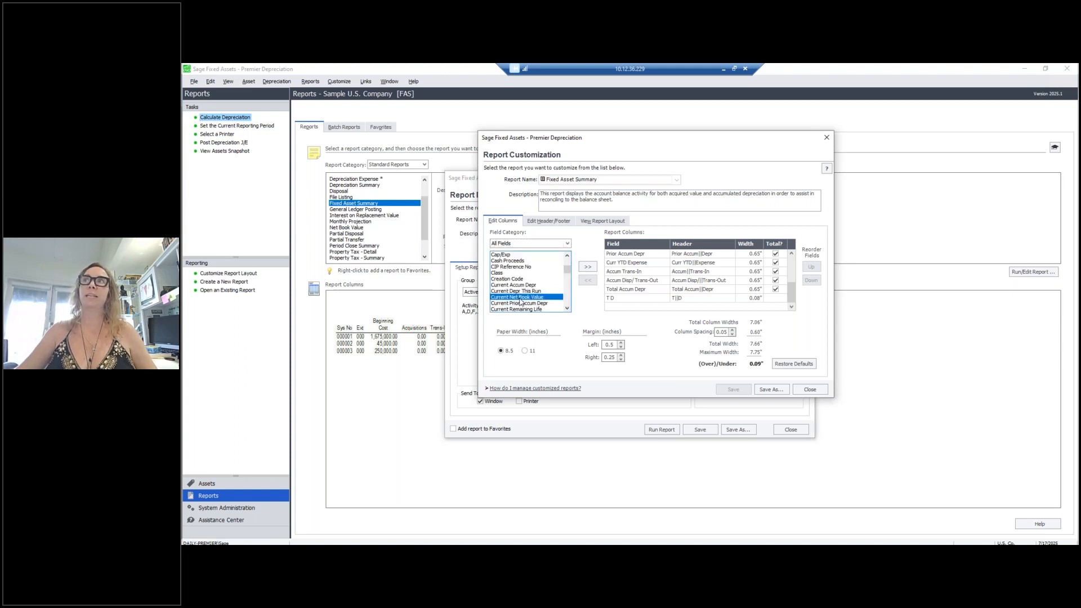
{"action": "scroll", "coordinate": [520, 301], "scroll_direction": "down", "scroll_amount": 6}
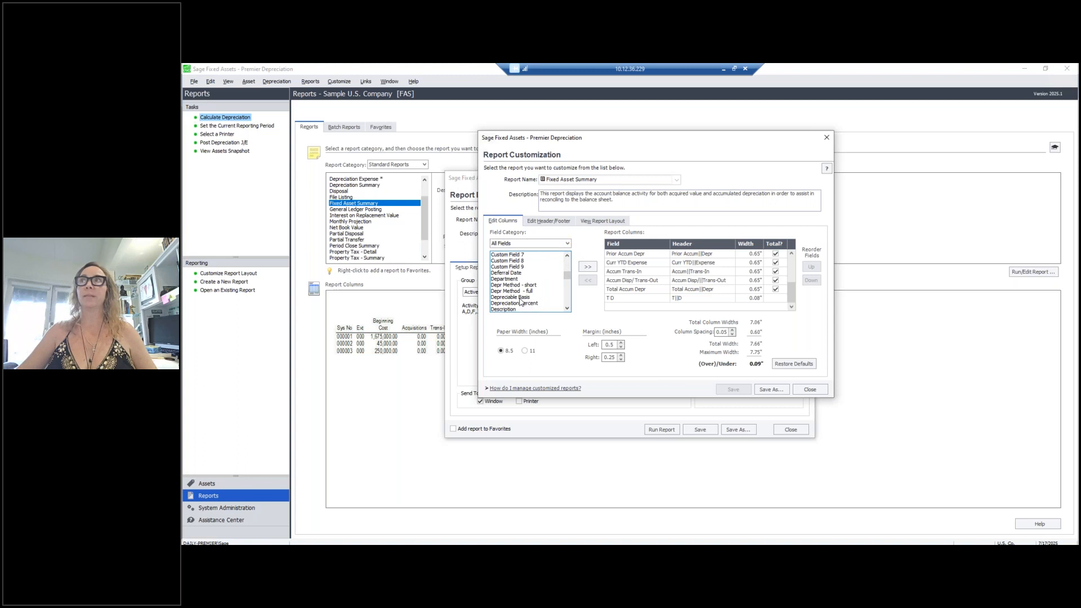
{"action": "left_click", "coordinate": [515, 310]}
{"action": "left_click", "coordinate": [587, 267]}
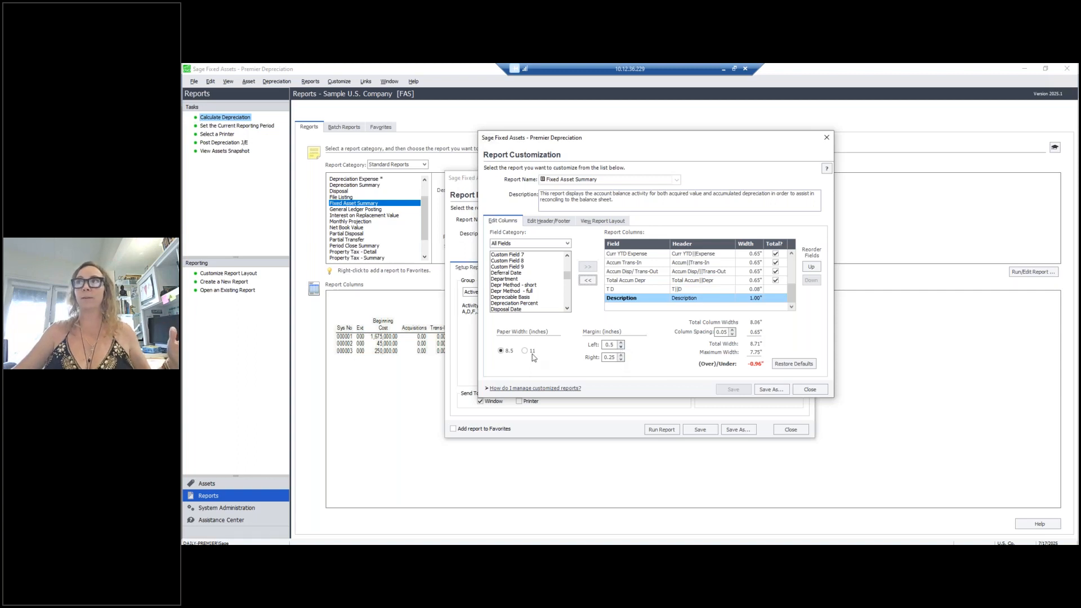
Try the 11-inch paper width and return to 8.5 inches with the default margin, width and spacing settings.
{"action": "left_click", "coordinate": [525, 351]}
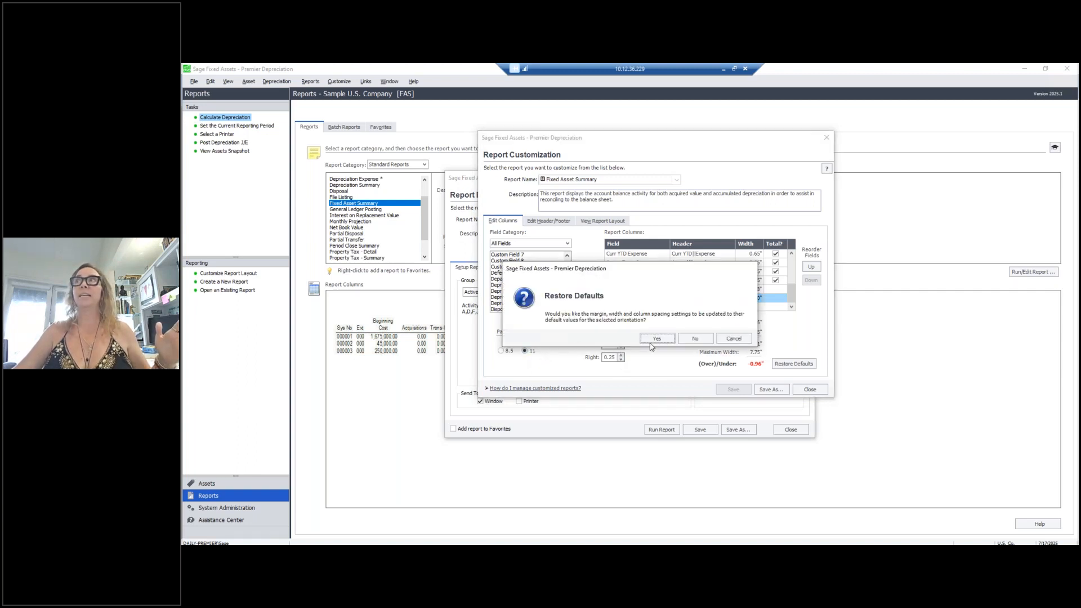
{"action": "left_click", "coordinate": [694, 339]}
{"action": "left_click", "coordinate": [502, 351]}
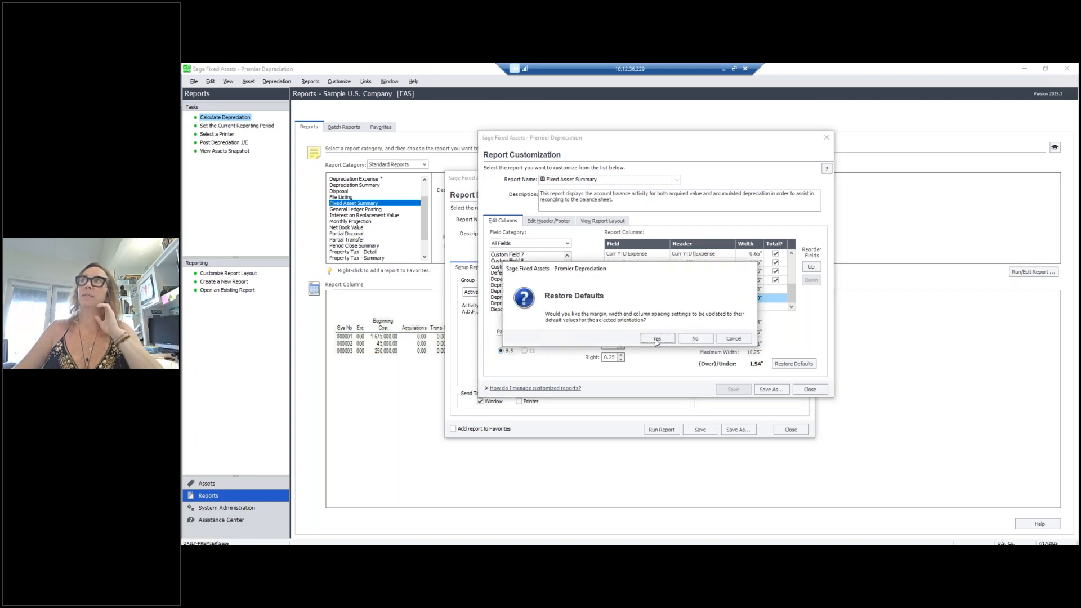
{"action": "left_click", "coordinate": [657, 339]}
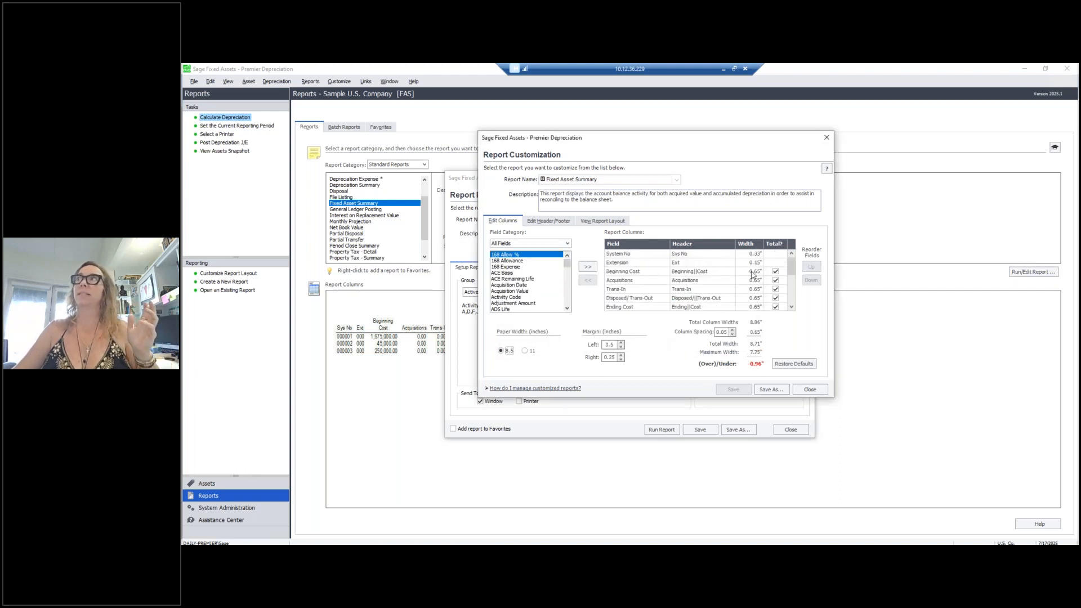
Move the Description column up the report column order to sit directly after Extension.
{"action": "left_click_drag", "start_coordinate": [792, 276], "coordinate": [792, 309]}
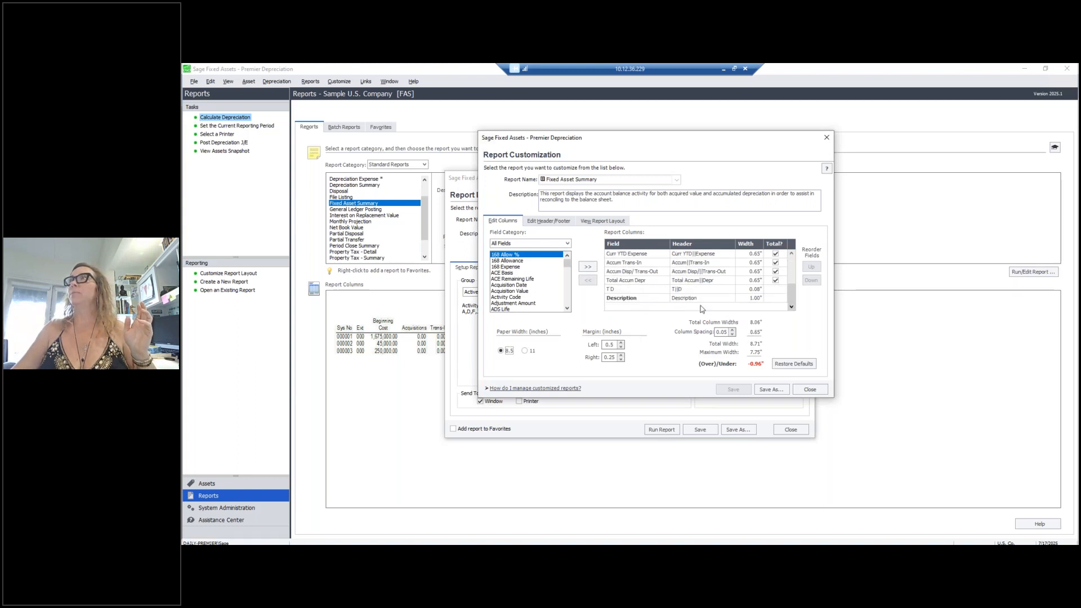
{"action": "left_click", "coordinate": [646, 299]}
{"action": "left_click", "coordinate": [811, 266]}
{"action": "left_click", "coordinate": [811, 266]}
{"action": "left_click", "coordinate": [811, 266]}
{"action": "left_click", "coordinate": [811, 266]}
{"action": "left_click", "coordinate": [811, 266]}
{"action": "left_click", "coordinate": [811, 266]}
{"action": "left_click", "coordinate": [811, 266]}
{"action": "left_click", "coordinate": [810, 266]}
{"action": "left_click", "coordinate": [810, 266]}
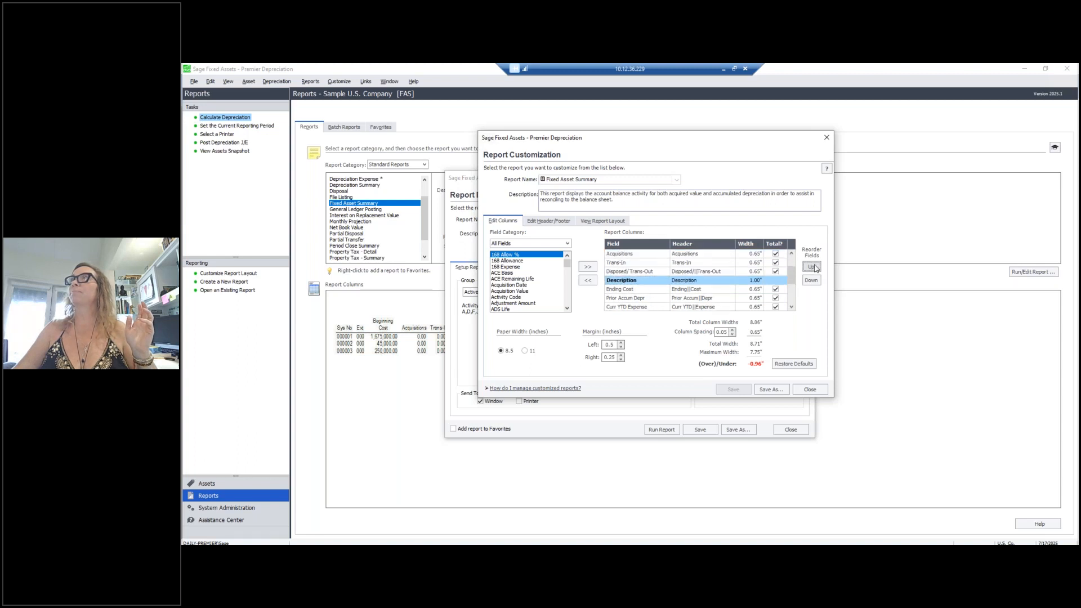
{"action": "left_click", "coordinate": [811, 266]}
{"action": "scroll", "coordinate": [792, 254], "scroll_direction": "up", "scroll_amount": 1}
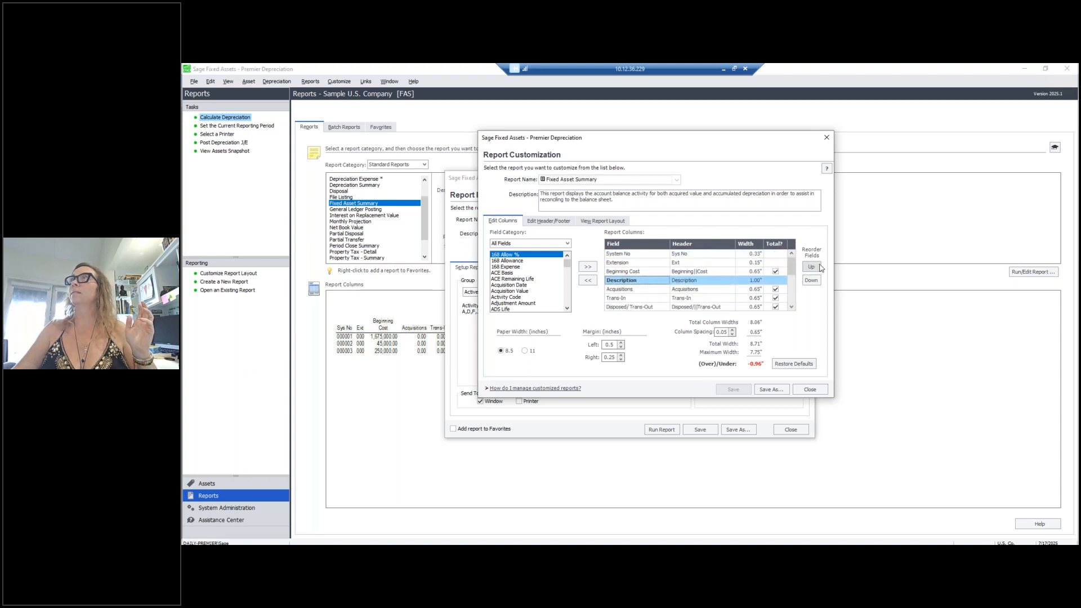
{"action": "left_click", "coordinate": [811, 266]}
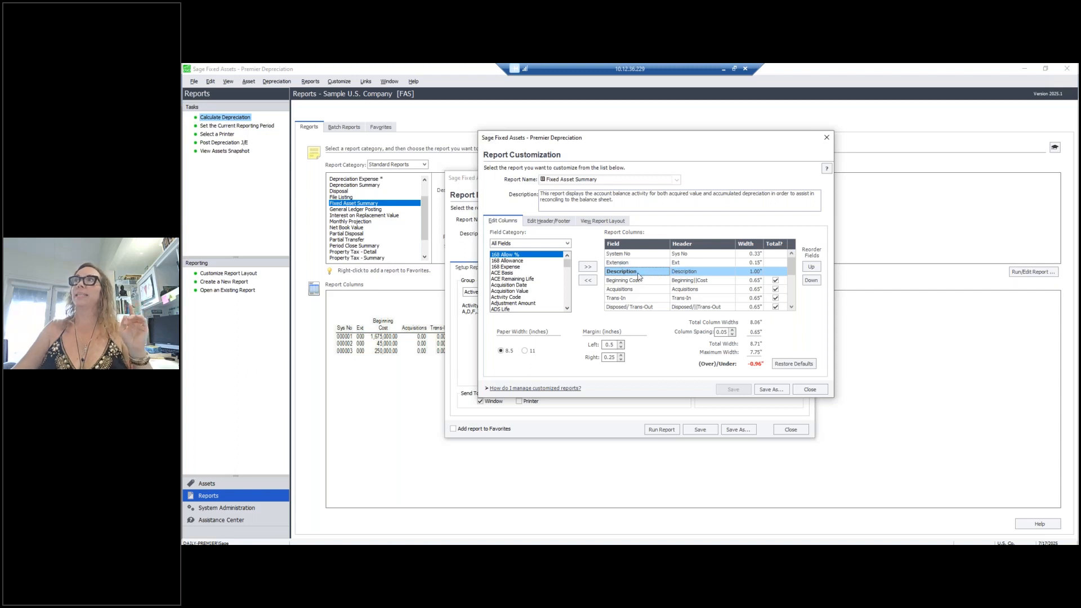
Review the report column widths and reduce the margins to 0.40 inches left and 0.05 inches right.
{"action": "left_click", "coordinate": [755, 272]}
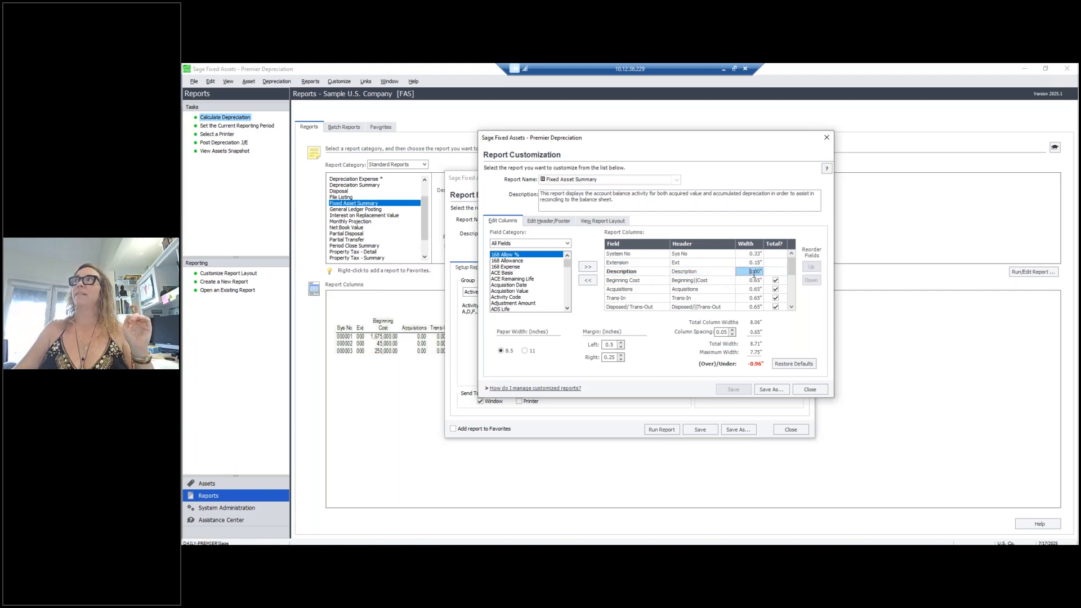
{"action": "scroll", "coordinate": [785, 297], "scroll_direction": "down", "scroll_amount": 2}
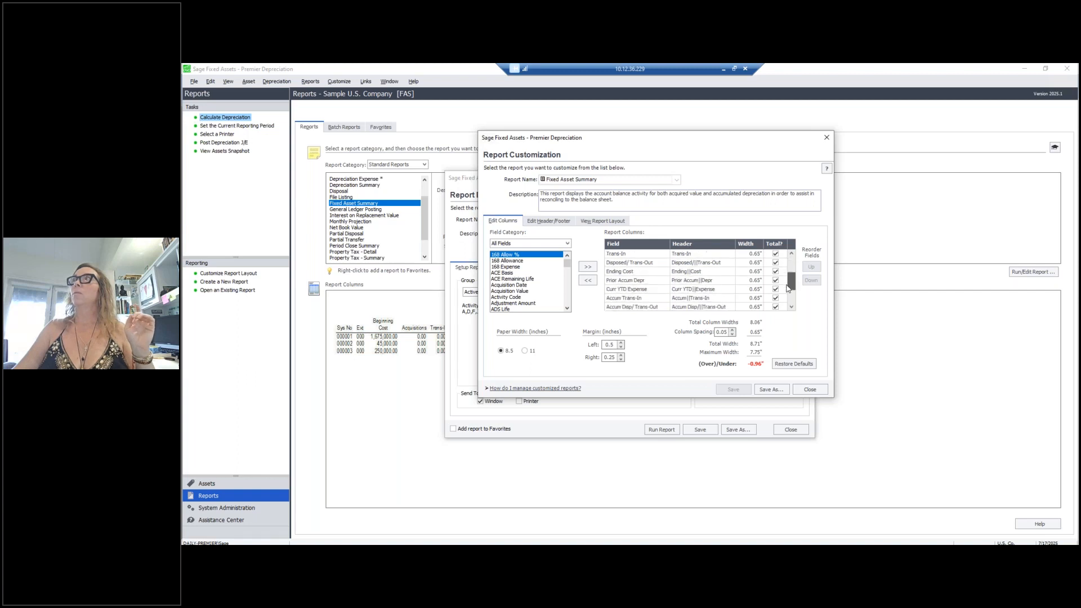
{"action": "scroll", "coordinate": [786, 299], "scroll_direction": "down", "scroll_amount": 1}
{"action": "left_click_drag", "start_coordinate": [786, 299], "coordinate": [793, 273]}
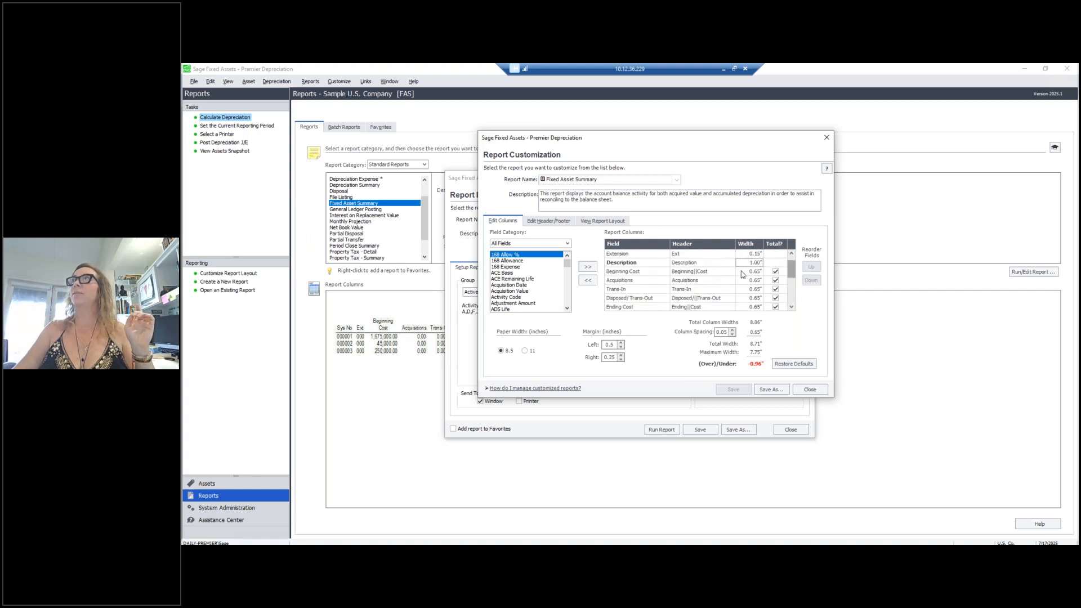
{"action": "scroll", "coordinate": [789, 303], "scroll_direction": "down", "scroll_amount": 2}
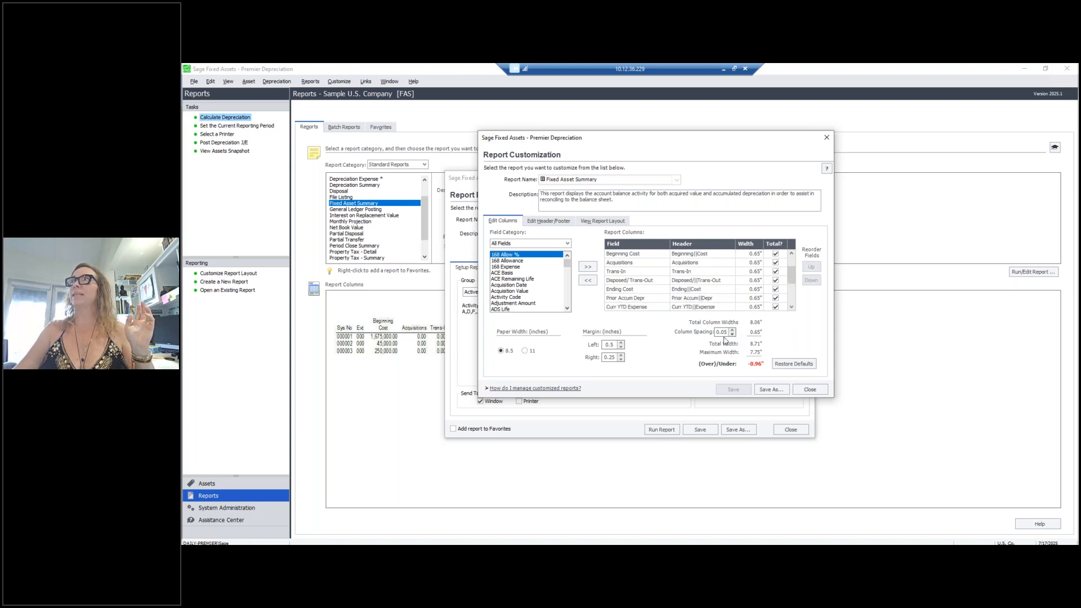
{"action": "left_click", "coordinate": [621, 360]}
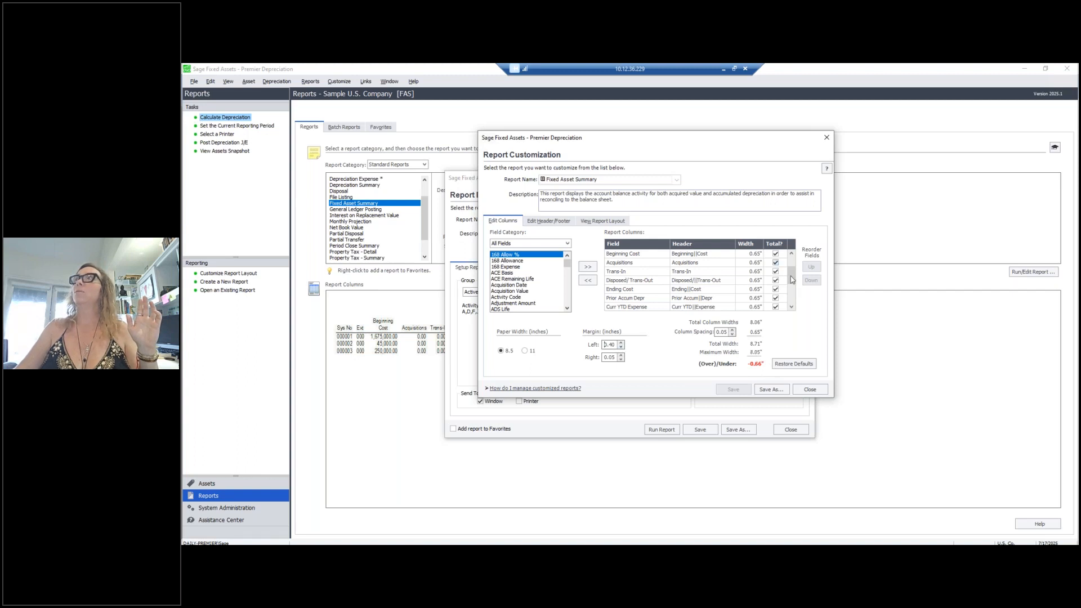
Set the width of the Description column to 0.75 inches.
{"action": "left_click_drag", "start_coordinate": [792, 277], "coordinate": [790, 264]}
{"action": "left_click", "coordinate": [752, 272]}
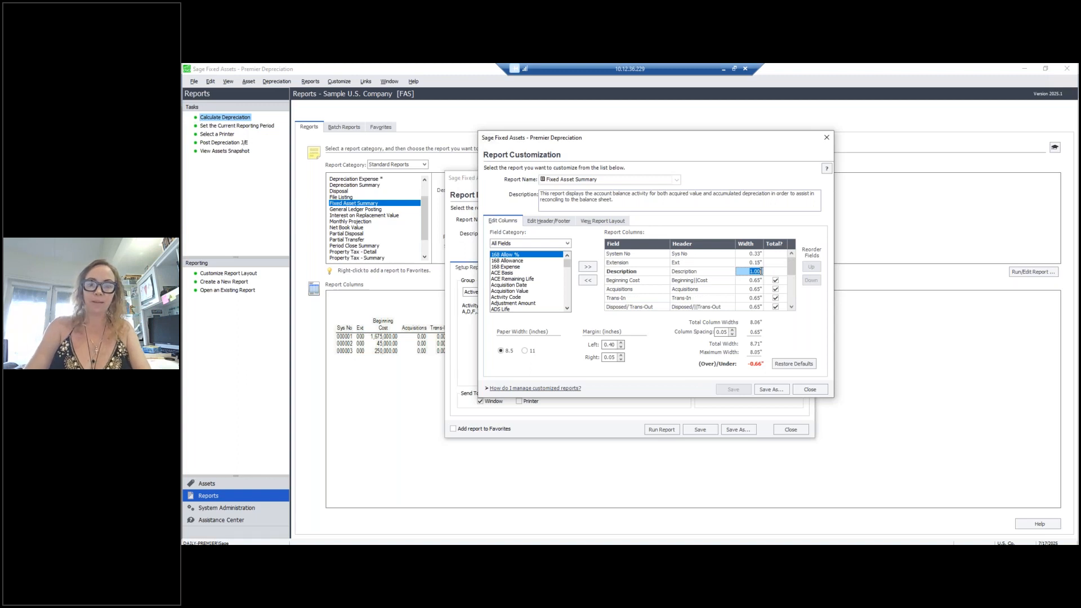
{"action": "type", "text": "7"}
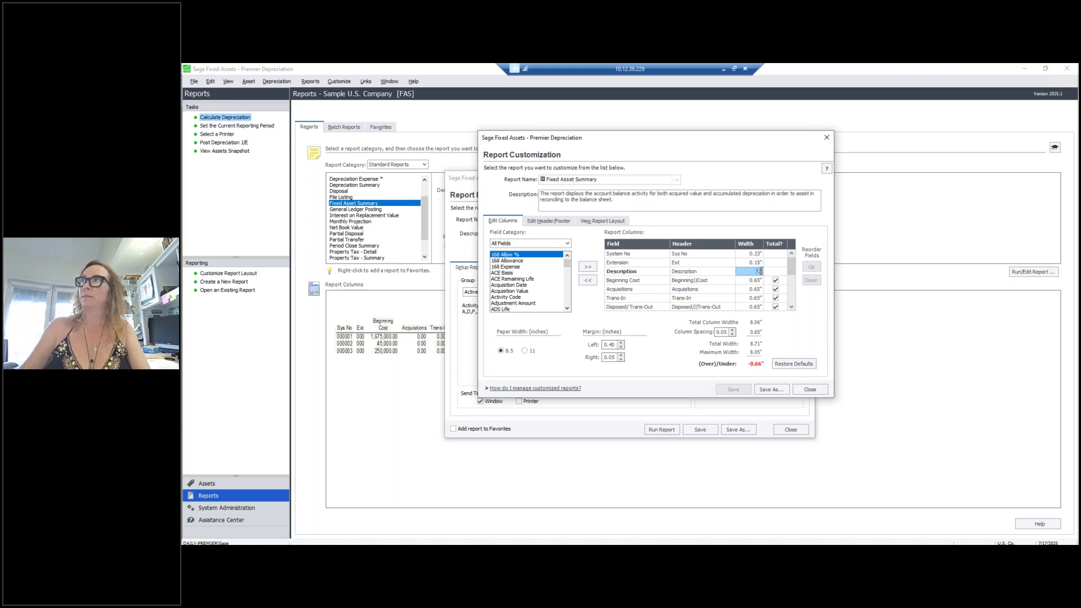
{"action": "key", "text": "BackSpace"}
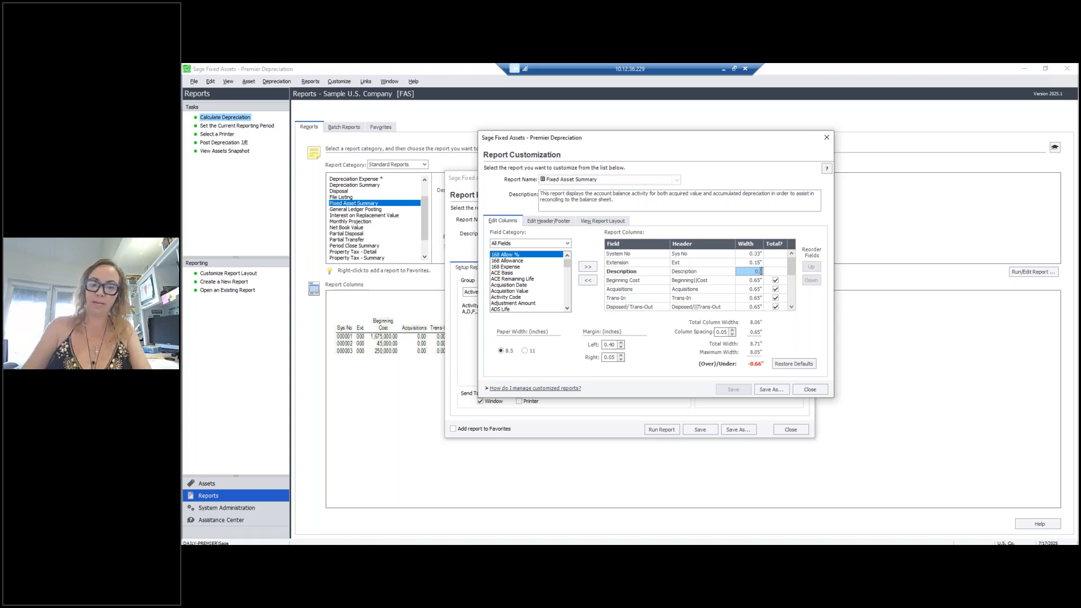
{"action": "type", "text": "0.75"}
{"action": "key", "text": "Return"}
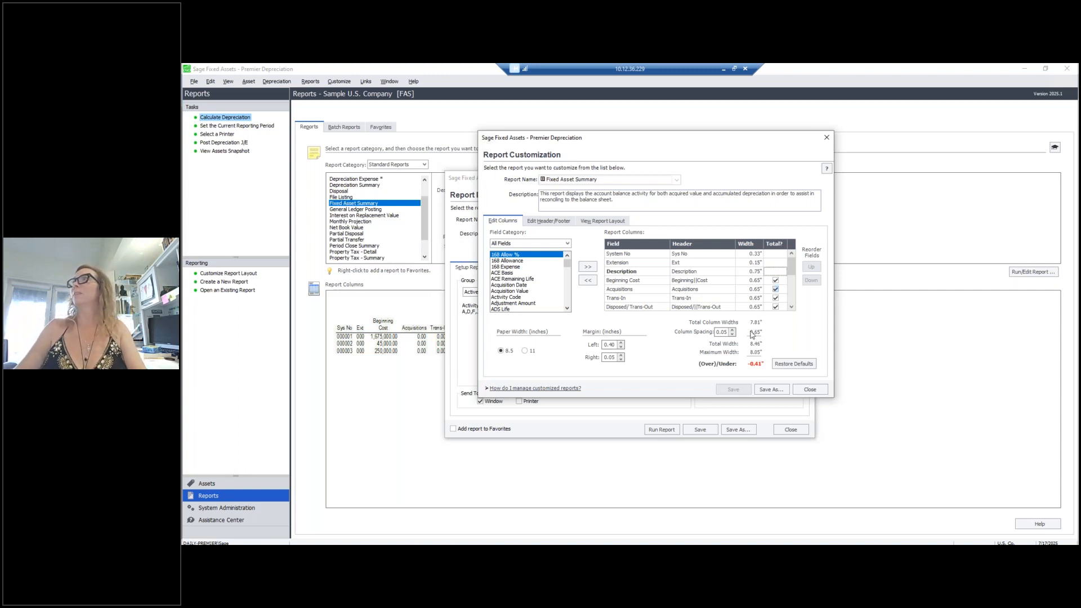
Look through the report columns for one to drop and remove the Extension column.
{"action": "left_click", "coordinate": [775, 276]}
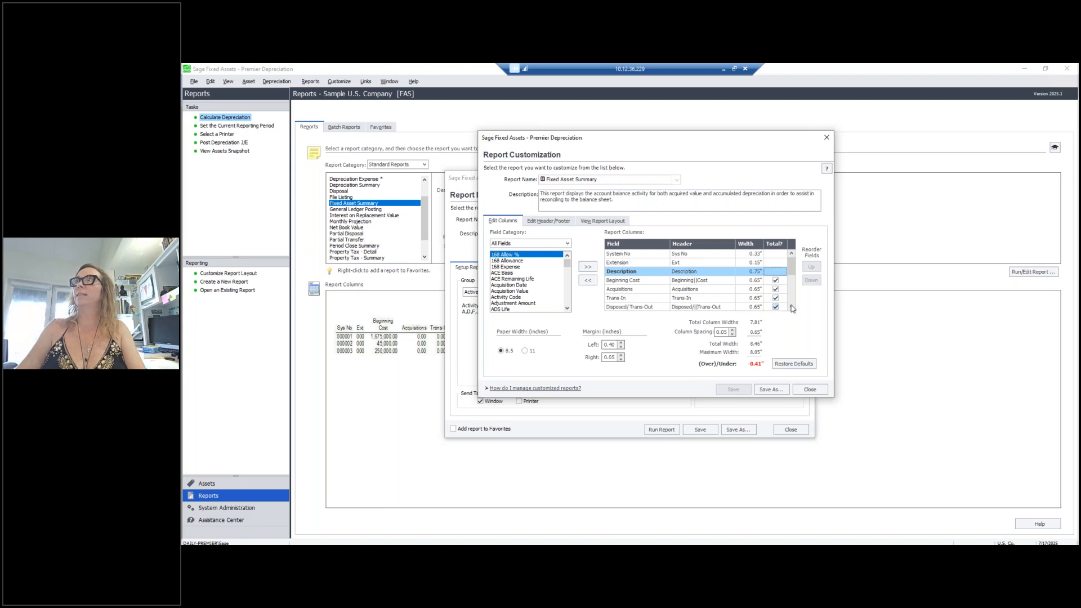
{"action": "scroll", "coordinate": [792, 307], "scroll_direction": "down", "scroll_amount": 6}
{"action": "scroll", "coordinate": [792, 308], "scroll_direction": "up", "scroll_amount": 6}
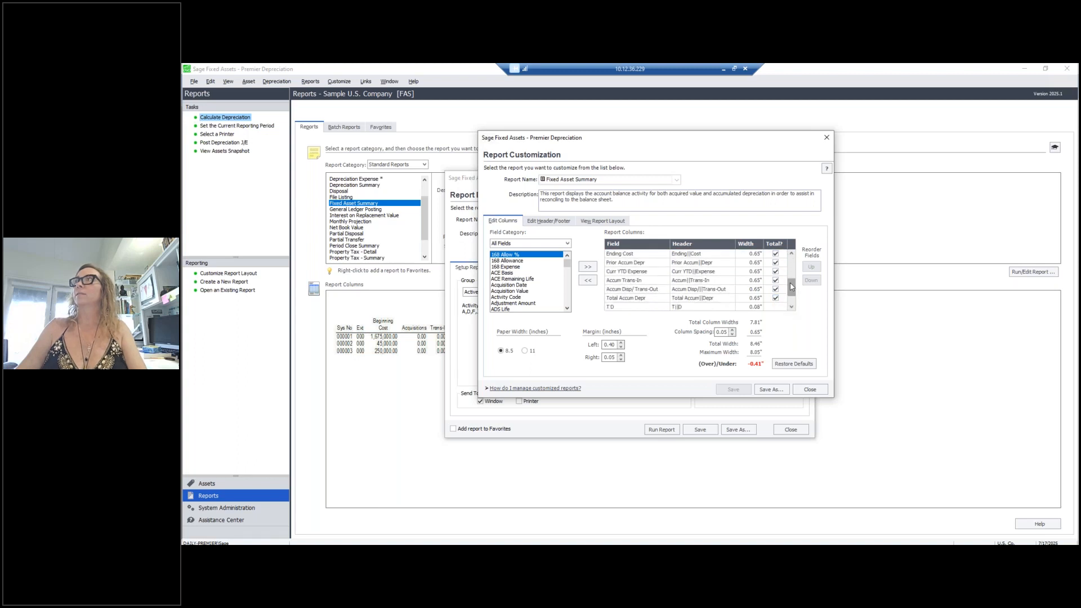
{"action": "left_click", "coordinate": [666, 263]}
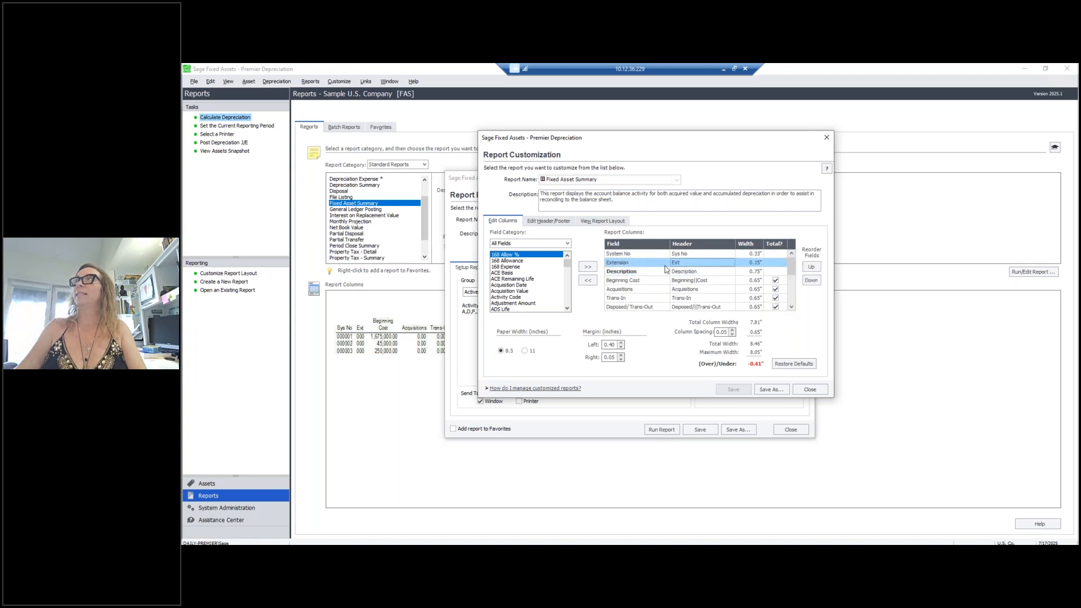
{"action": "left_click", "coordinate": [588, 280]}
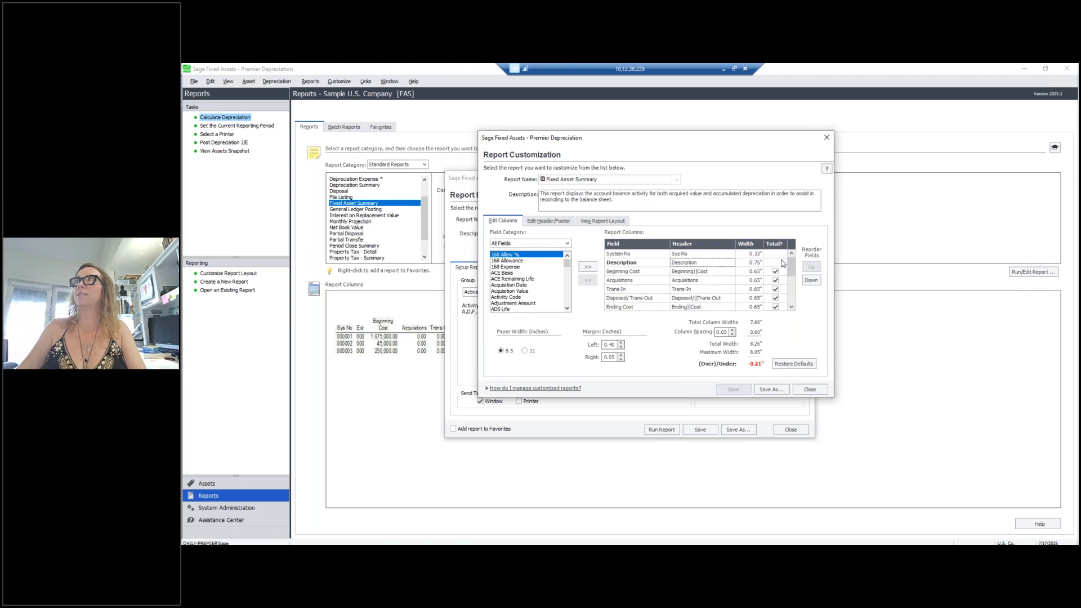
Reduce the report's left margin to 0.05 inches.
{"action": "mouse_move", "coordinate": [795, 274]}
{"action": "left_mouse_down"}
{"action": "mouse_move", "coordinate": [791, 298]}
{"action": "mouse_move", "coordinate": [789, 287]}
{"action": "left_mouse_up"}
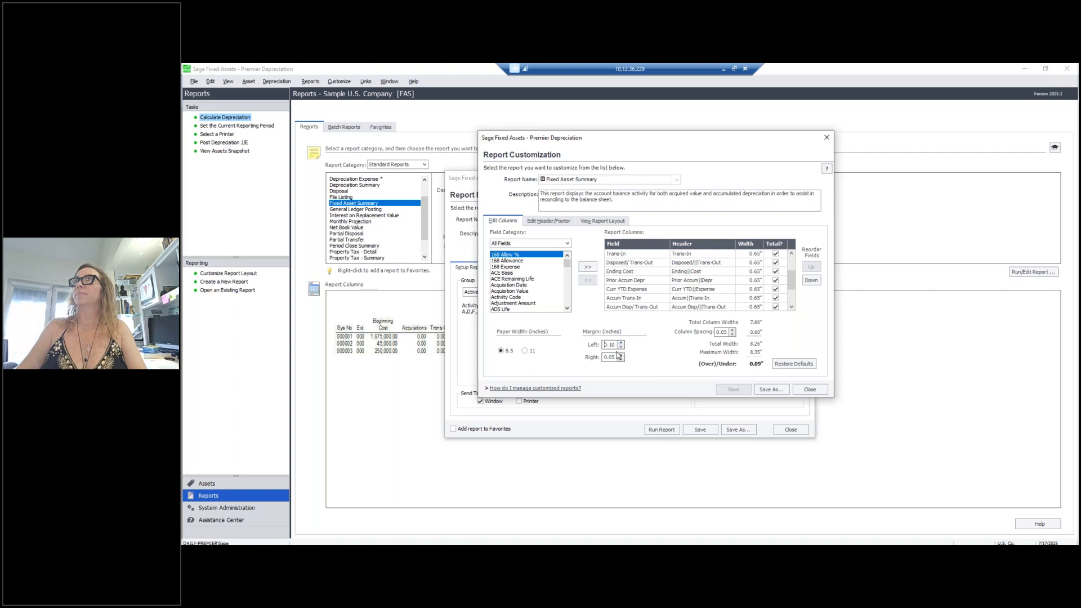
{"action": "double_click", "coordinate": [613, 344]}
{"action": "type", "text": "0"}
{"action": "key", "text": "Tab"}
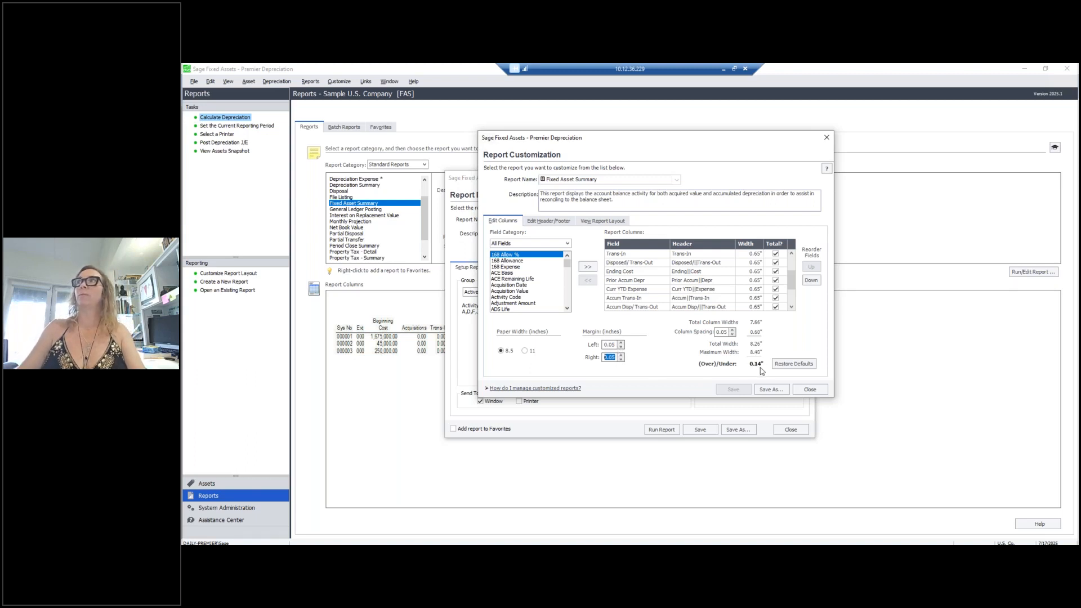
Find the Class field among the available fields and add it to the report columns.
{"action": "left_click", "coordinate": [792, 257]}
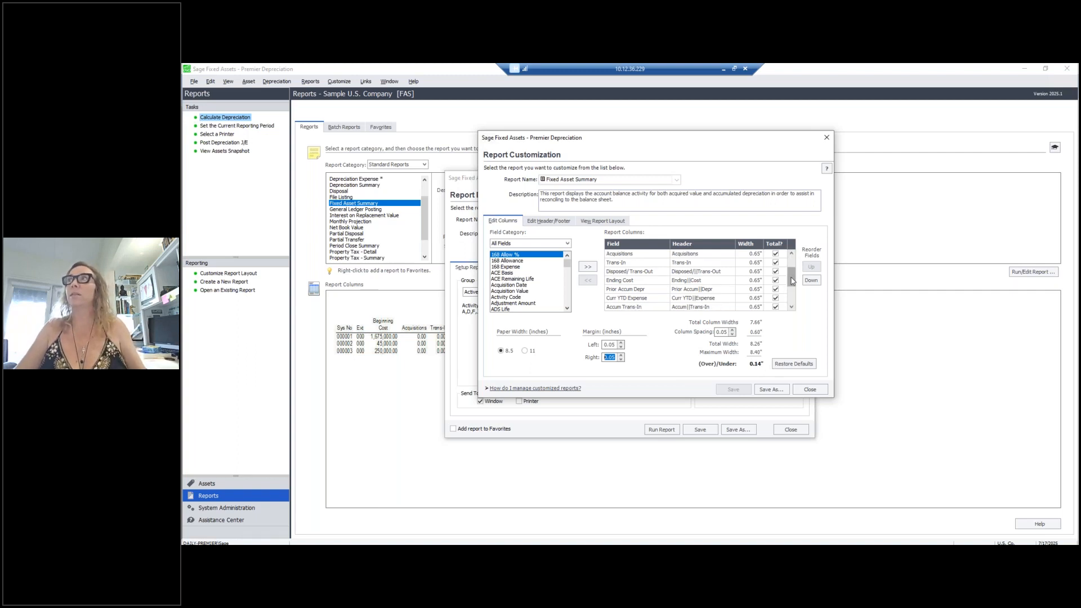
{"action": "scroll", "coordinate": [791, 275], "scroll_direction": "up", "scroll_amount": 1}
{"action": "scroll", "coordinate": [791, 280], "scroll_direction": "down", "scroll_amount": 1}
{"action": "left_click", "coordinate": [511, 286]}
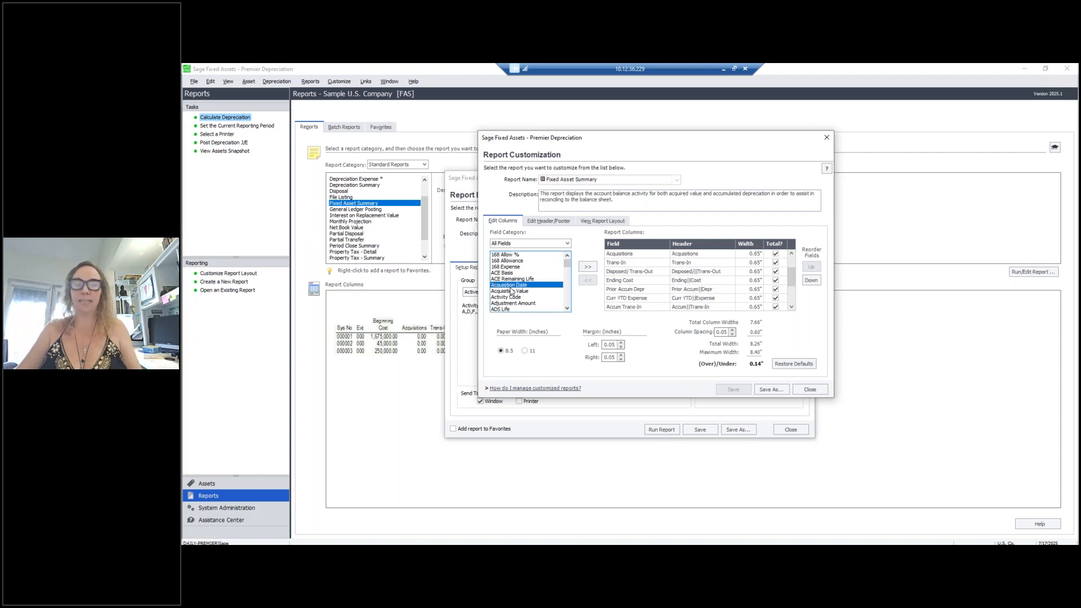
{"action": "key", "text": "c"}
{"action": "left_click", "coordinate": [567, 309]}
{"action": "left_click", "coordinate": [567, 309]}
{"action": "left_click", "coordinate": [568, 309]}
{"action": "left_click", "coordinate": [568, 309]}
{"action": "left_click", "coordinate": [568, 310]}
{"action": "left_click", "coordinate": [505, 297]}
{"action": "left_click", "coordinate": [587, 268]}
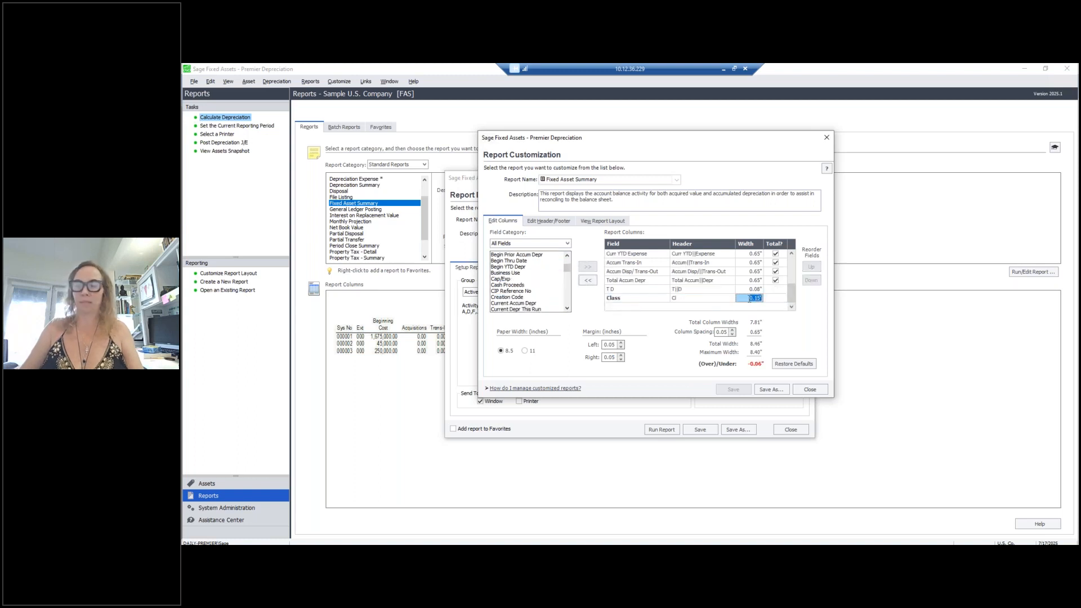
Narrow the Class column to 0.1 inches and then to 0.09 inches.
{"action": "type", "text": "0.1"}
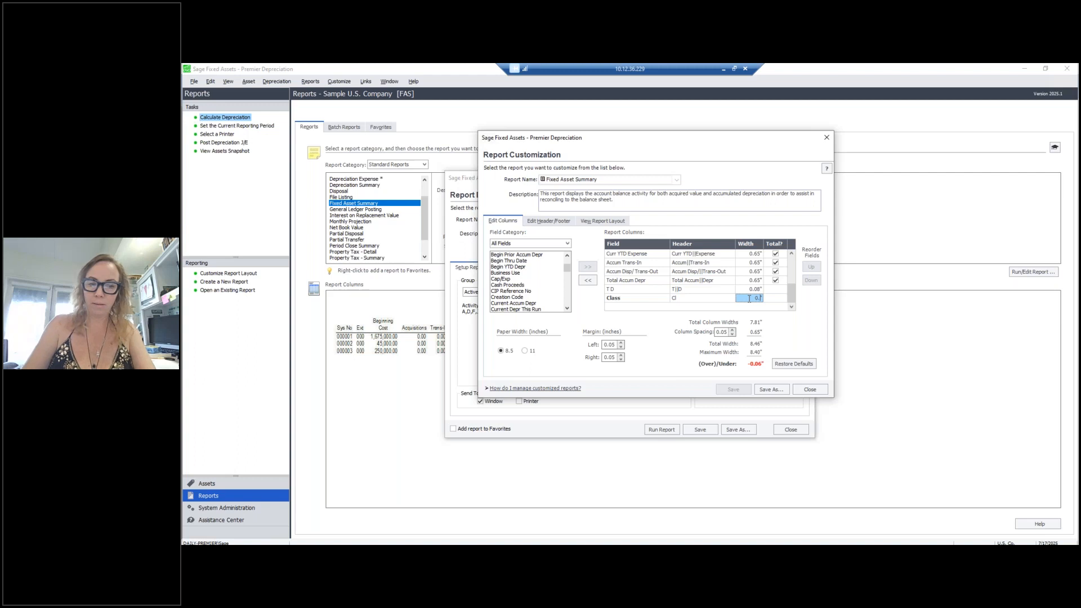
{"action": "key", "text": "Tab"}
{"action": "left_click", "coordinate": [753, 297]}
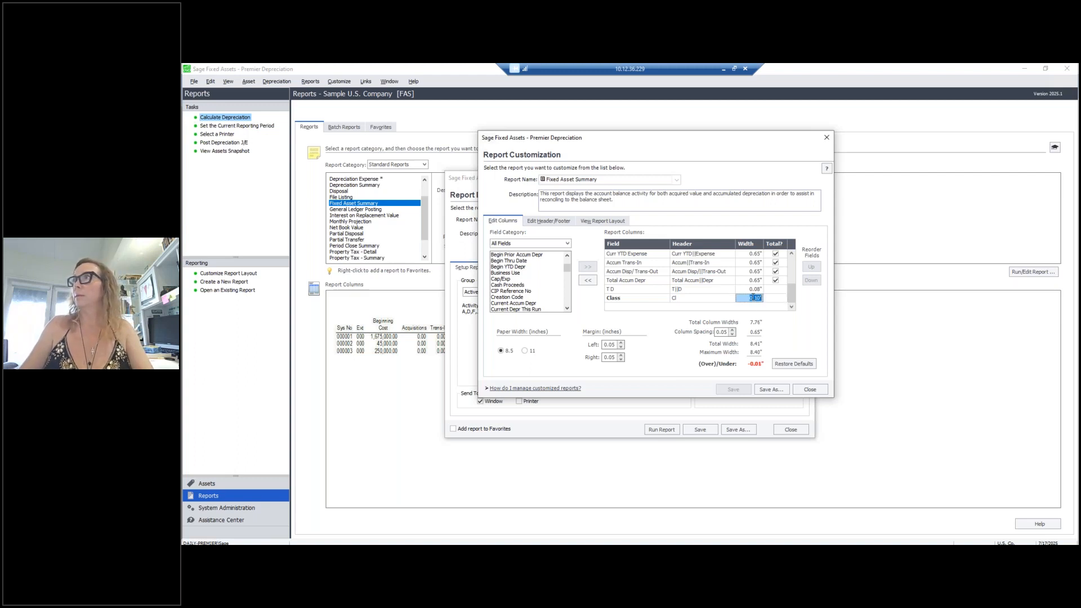
{"action": "type", "text": "0.09"}
{"action": "key", "text": "Tab"}
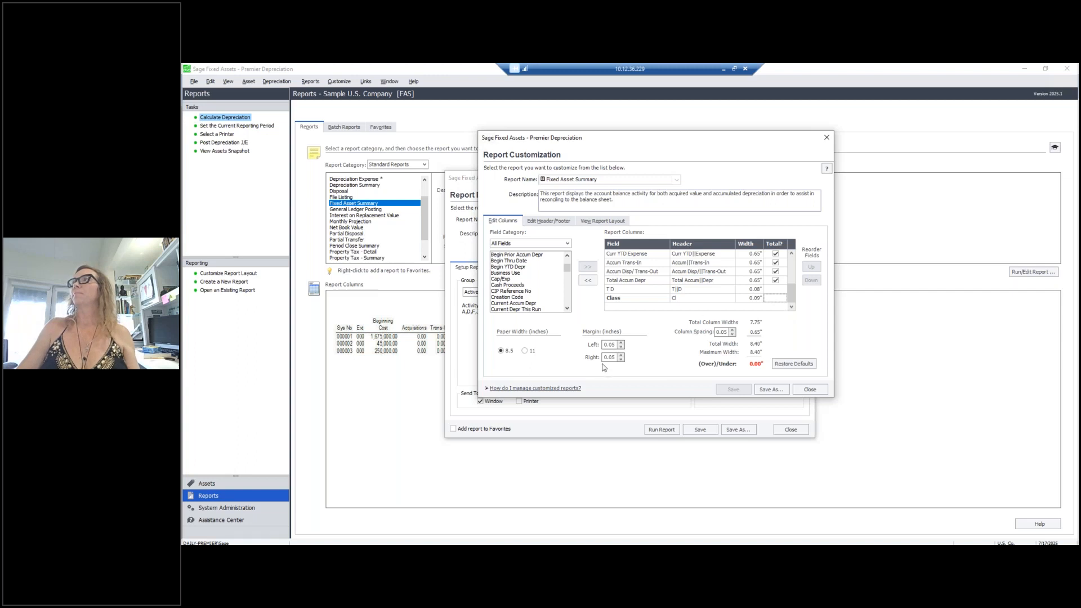
Reduce the report's left margin to 0.04 inches.
{"action": "left_click", "coordinate": [611, 345]}
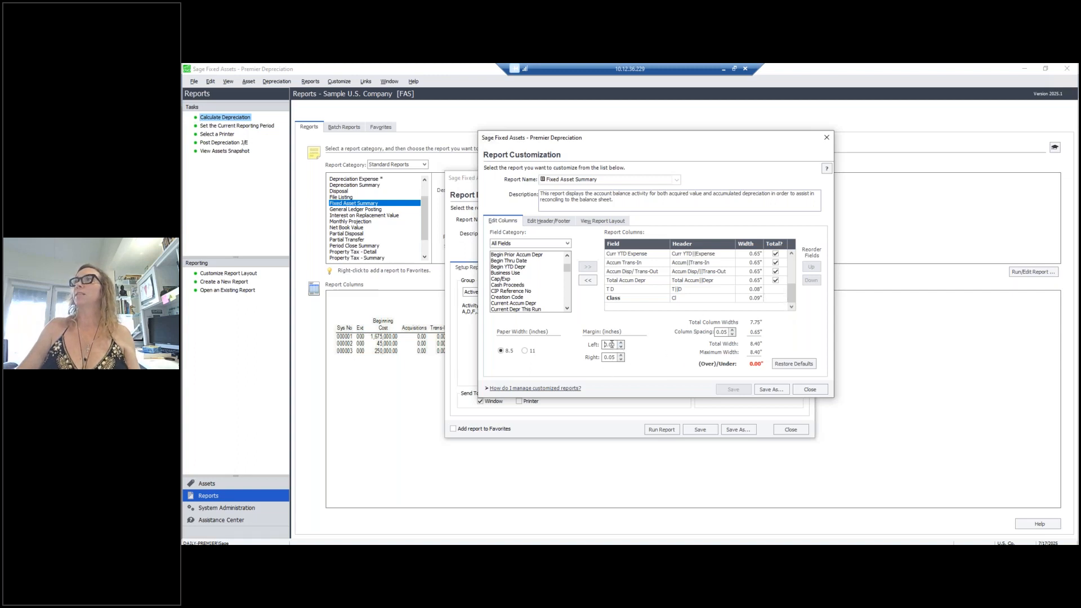
{"action": "left_click_drag", "start_coordinate": [611, 345], "coordinate": [587, 346]}
{"action": "left_click", "coordinate": [606, 345]}
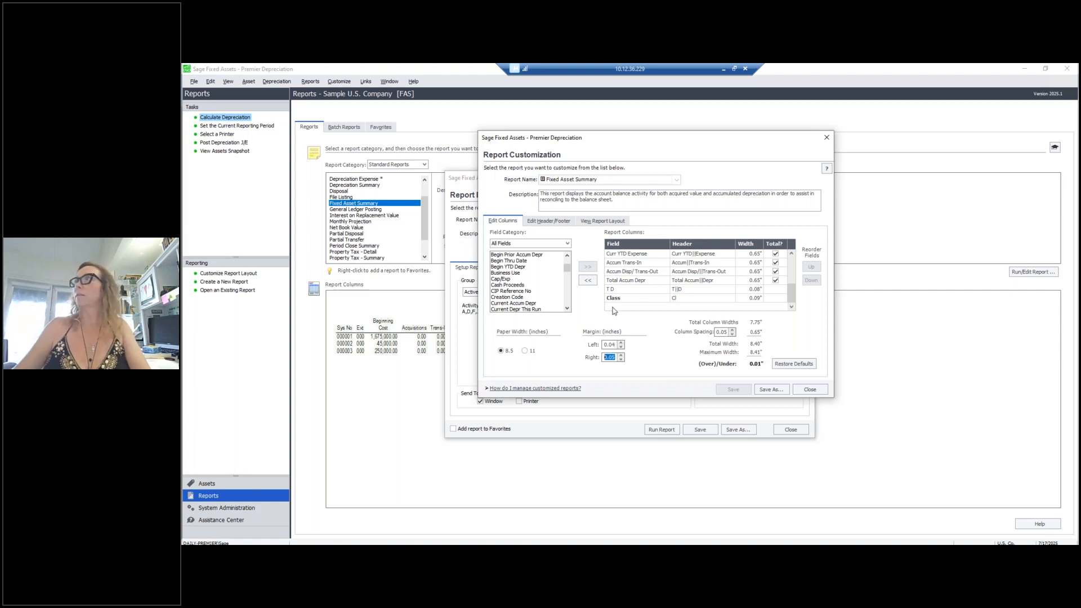
Change the centered header title to "Roll Forward - With Class" and add a "Created by:" footer with the creator's first name.
{"action": "left_click", "coordinate": [555, 220]}
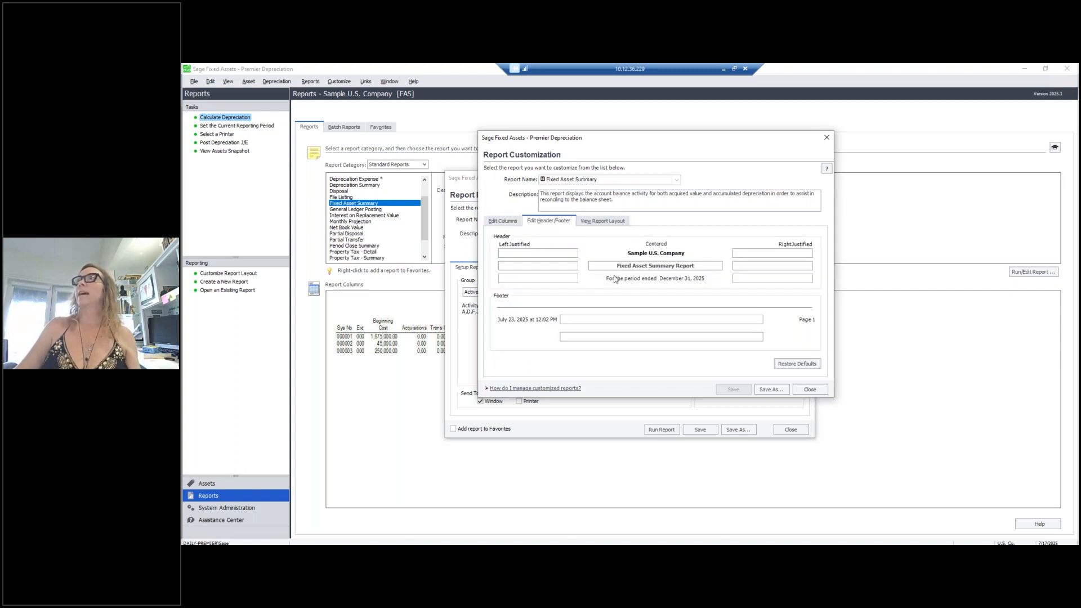
{"action": "left_click_drag", "start_coordinate": [698, 266], "coordinate": [607, 265]}
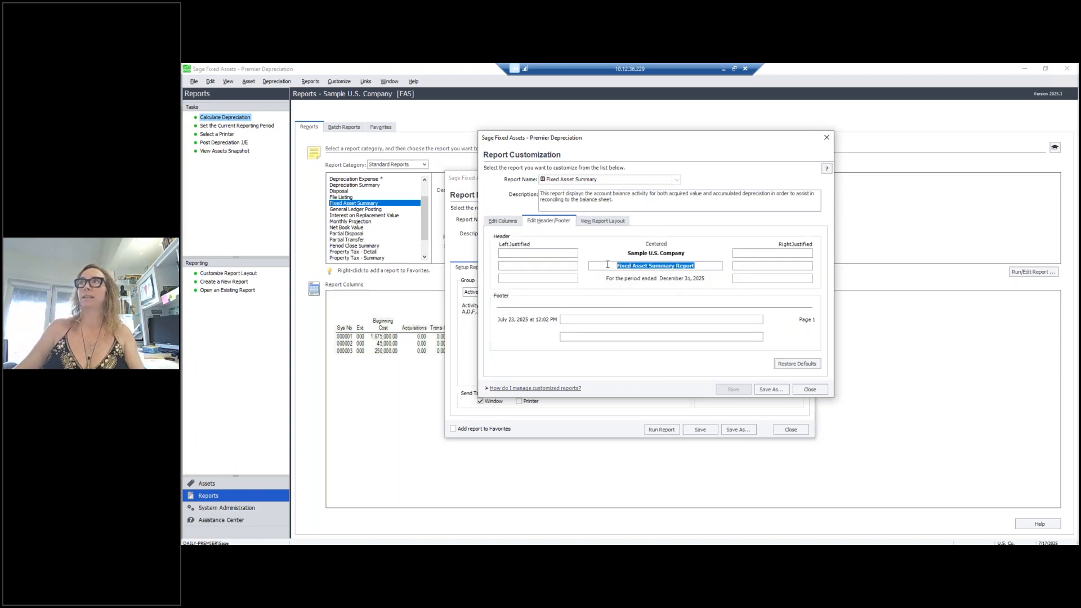
{"action": "type", "text": "Roll"}
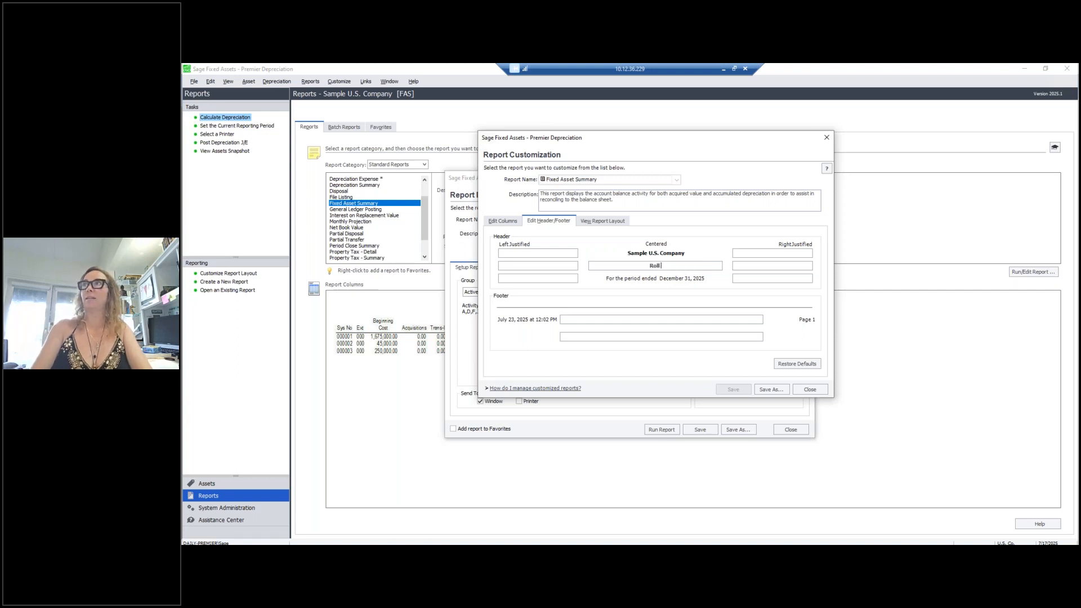
{"action": "type", "text": " Forward -"}
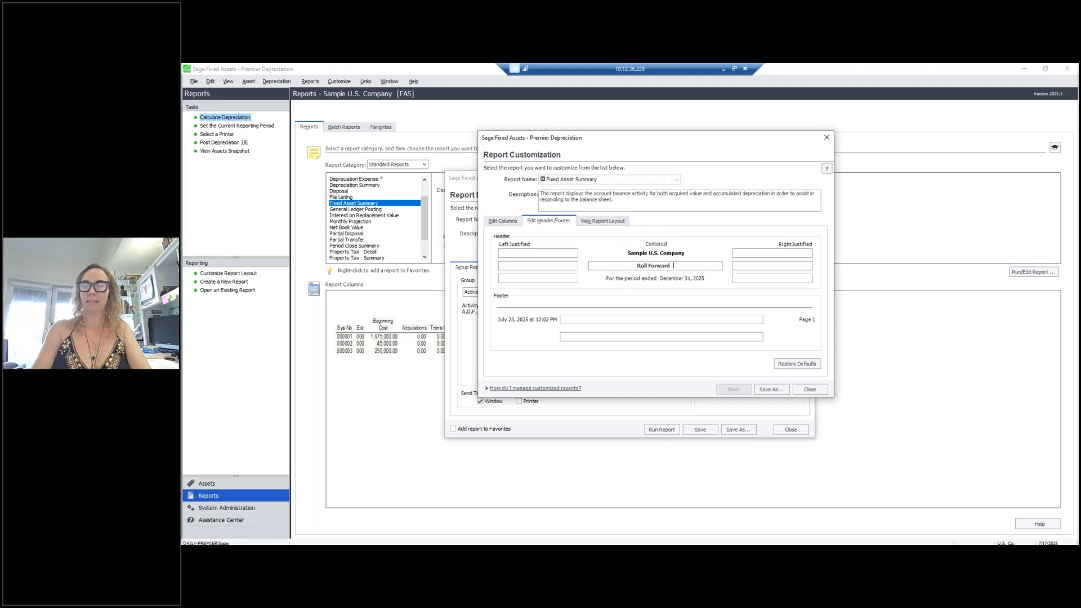
{"action": "type", "text": " With Class"}
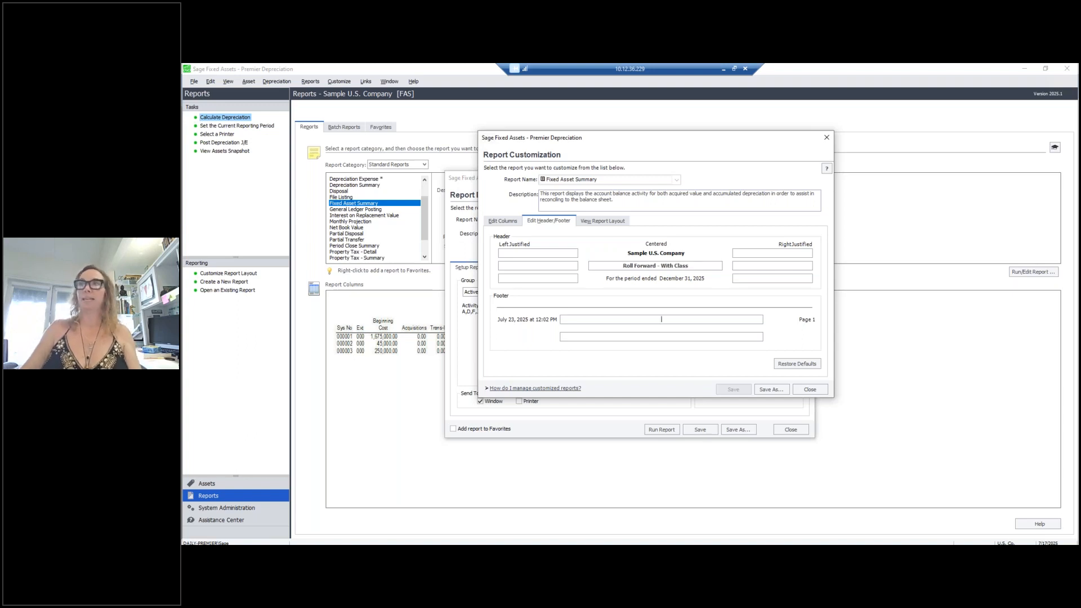
{"action": "type", "text": "Created by: "}
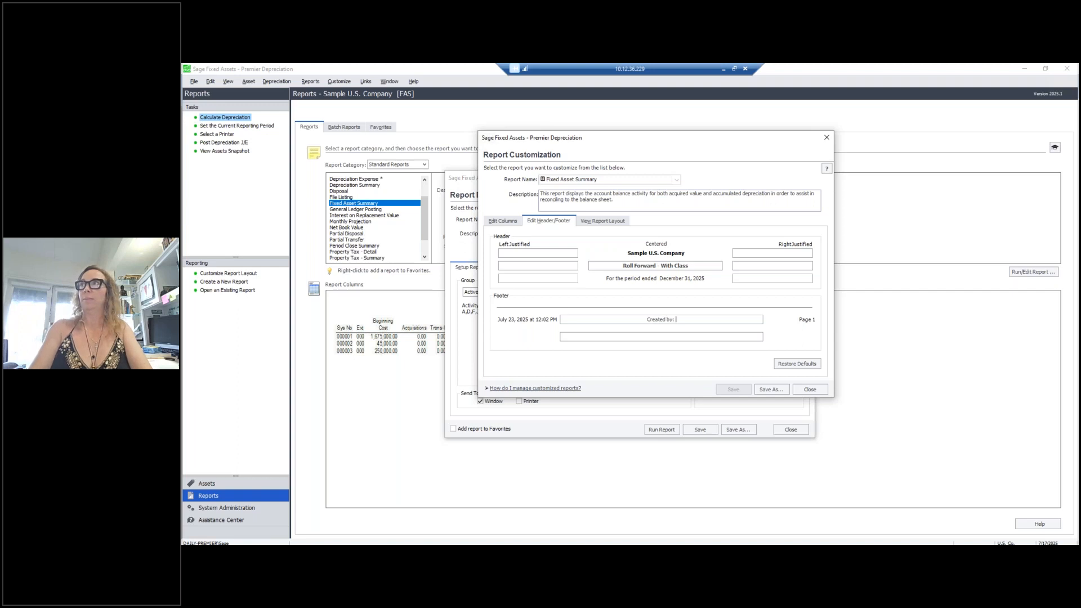
{"action": "type", "text": "Angela"}
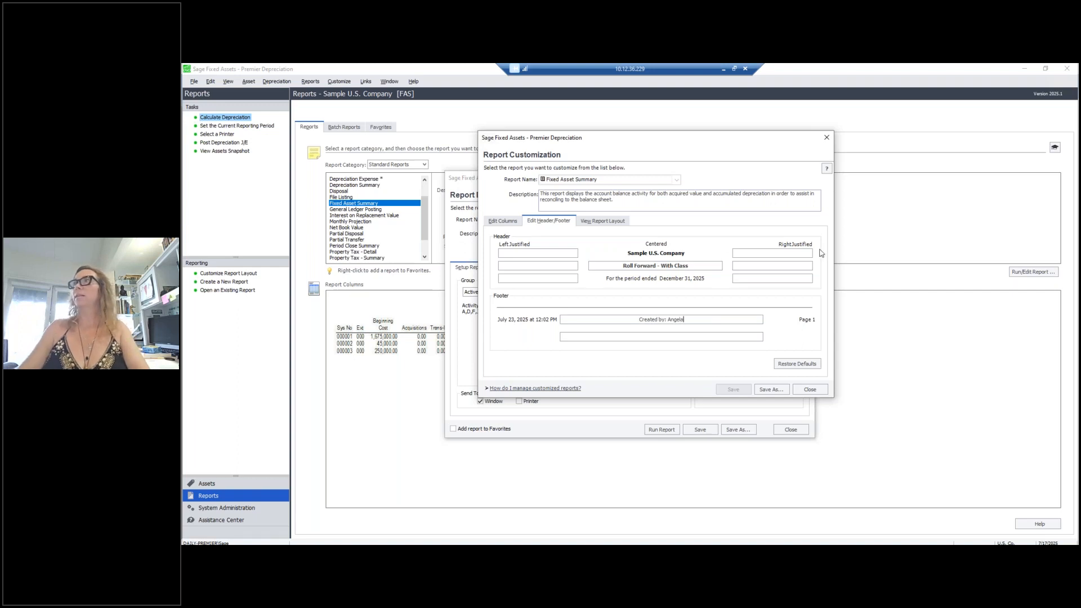
Preview the customized report layout, including its further columns, and return to the column settings.
{"action": "left_click", "coordinate": [615, 223]}
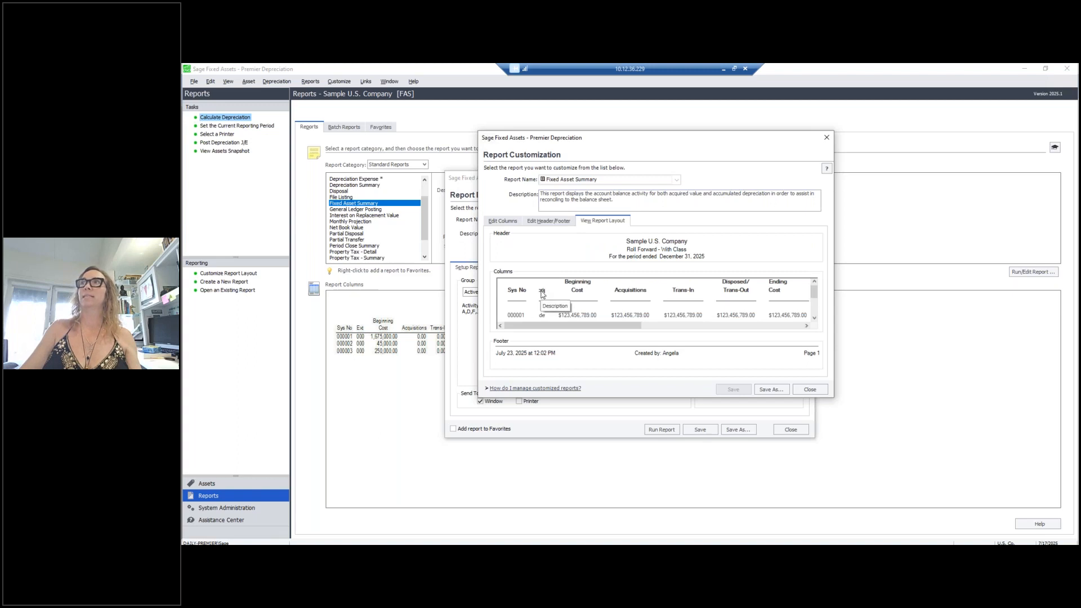
{"action": "left_click_drag", "start_coordinate": [583, 325], "coordinate": [542, 345]}
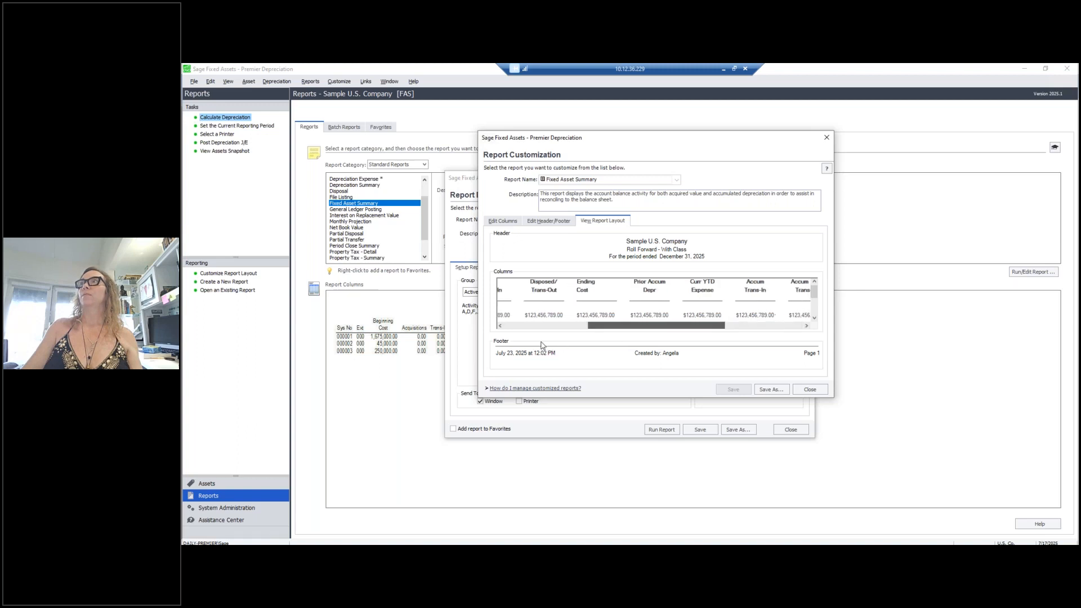
{"action": "left_click", "coordinate": [503, 221]}
{"action": "scroll", "coordinate": [732, 289], "scroll_direction": "up", "scroll_amount": 5}
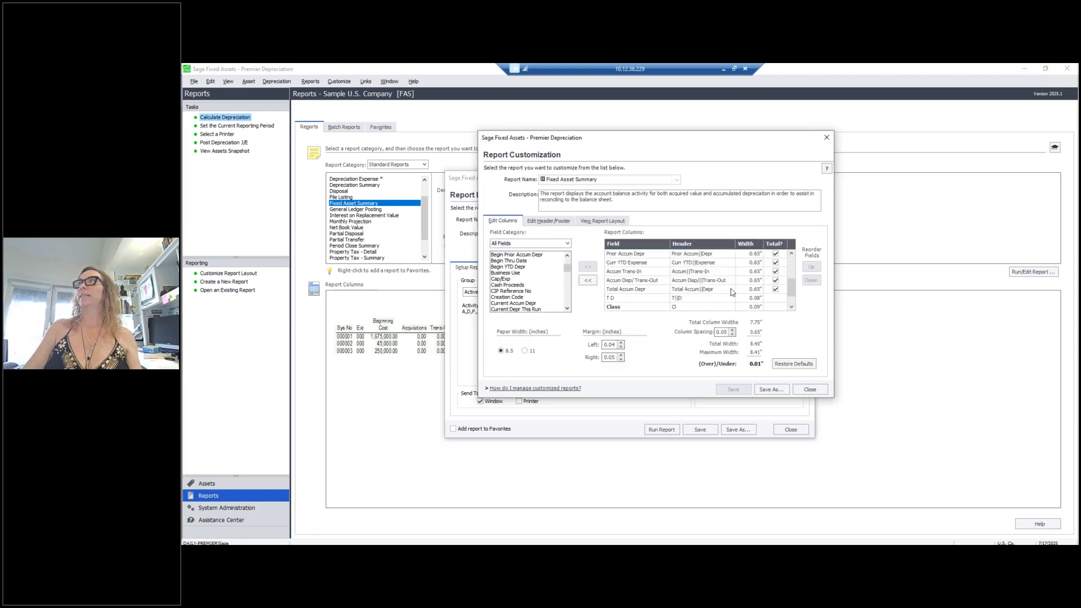
Reorder the report columns so that Class sits between Description and Beginning Cost.
{"action": "left_click_drag", "start_coordinate": [789, 268], "coordinate": [789, 297]}
{"action": "left_click", "coordinate": [653, 298]}
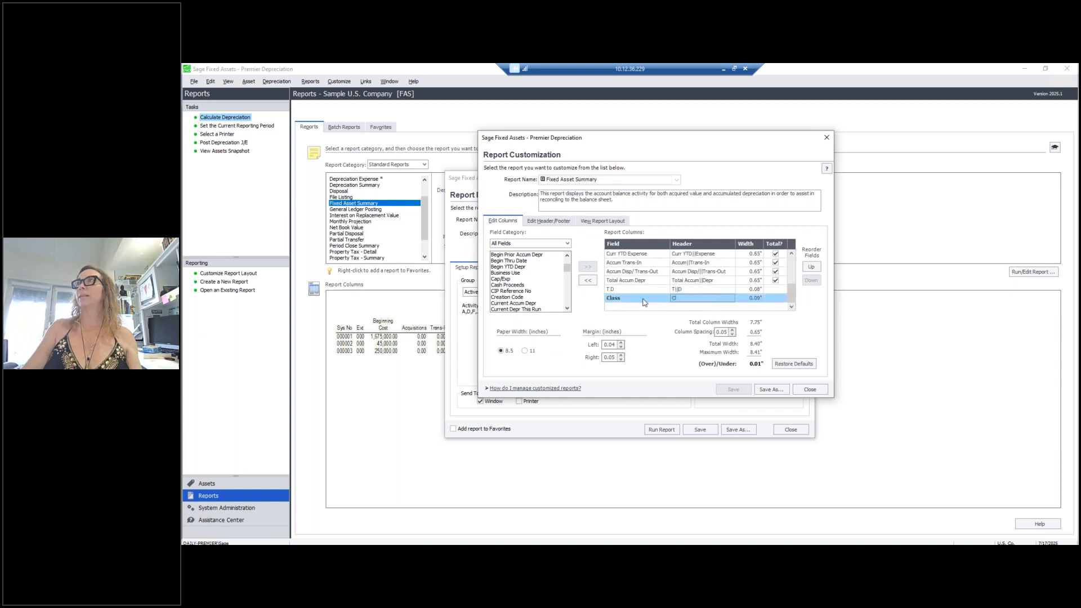
{"action": "left_click", "coordinate": [811, 268]}
{"action": "left_click", "coordinate": [811, 267]}
{"action": "left_click", "coordinate": [811, 267]}
{"action": "left_click", "coordinate": [811, 267]}
{"action": "left_click", "coordinate": [811, 268]}
{"action": "left_click", "coordinate": [811, 267]}
{"action": "left_click", "coordinate": [811, 268]}
{"action": "left_click", "coordinate": [792, 255]}
{"action": "left_click", "coordinate": [791, 256]}
{"action": "left_click", "coordinate": [791, 256]}
{"action": "left_click", "coordinate": [812, 267]}
{"action": "left_click", "coordinate": [812, 267]}
{"action": "left_click", "coordinate": [812, 267]}
{"action": "left_click", "coordinate": [812, 267]}
{"action": "left_click", "coordinate": [811, 267]}
{"action": "left_click", "coordinate": [791, 256]}
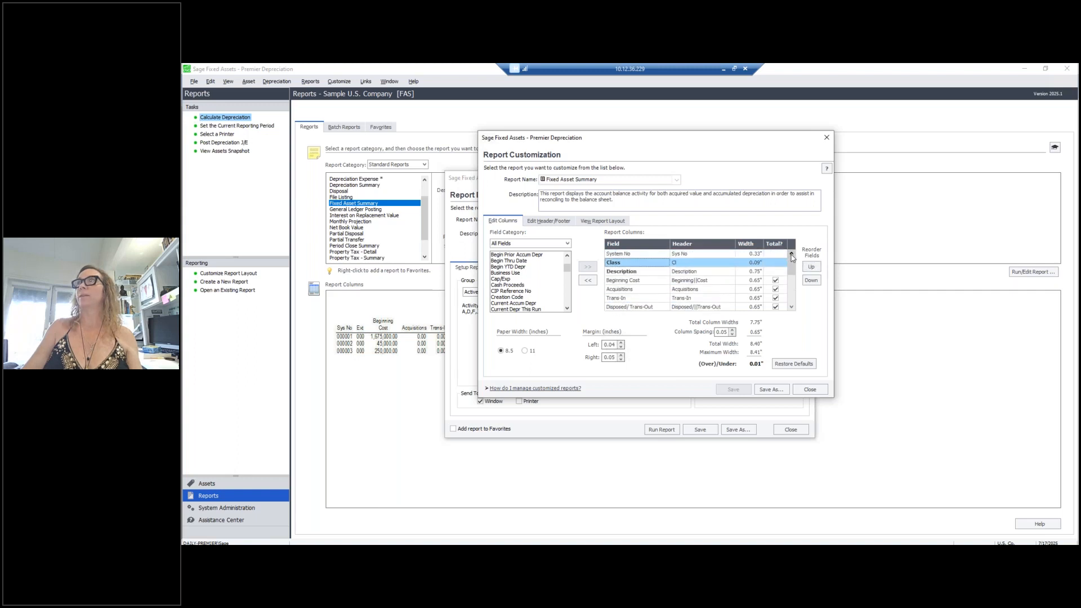
{"action": "left_click", "coordinate": [810, 281]}
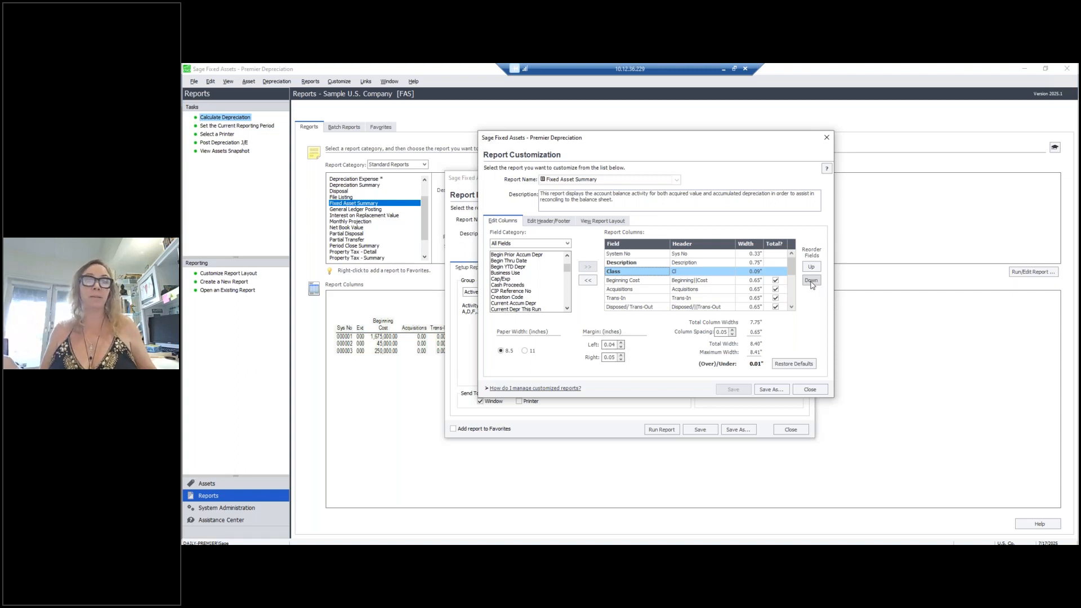
Switch the paper width to 11 inches and accept the default margins, widths and column spacing for that orientation.
{"action": "left_click", "coordinate": [524, 351]}
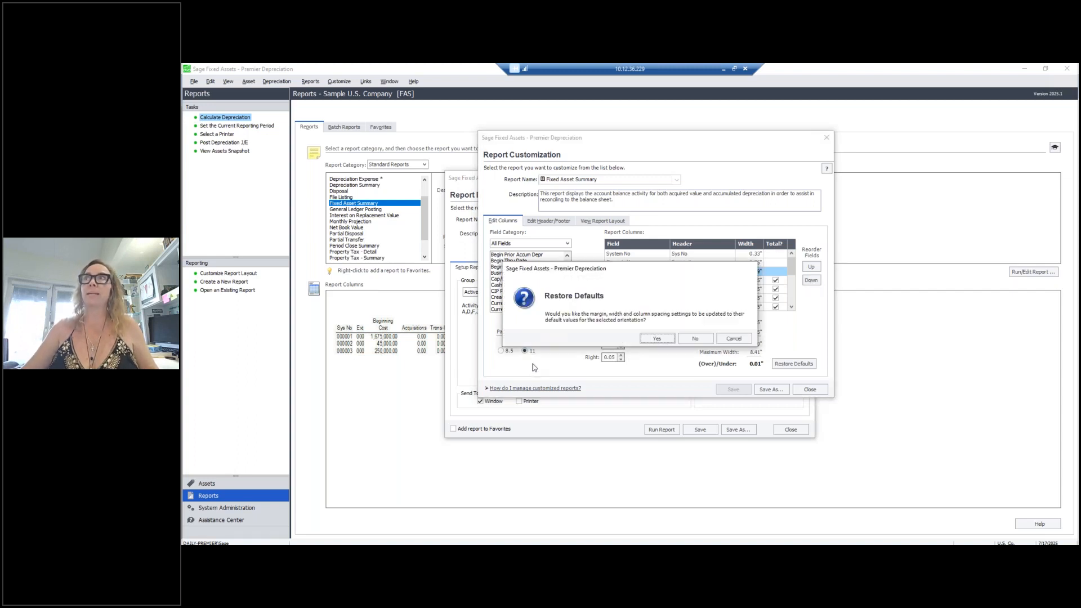
{"action": "left_click", "coordinate": [657, 339]}
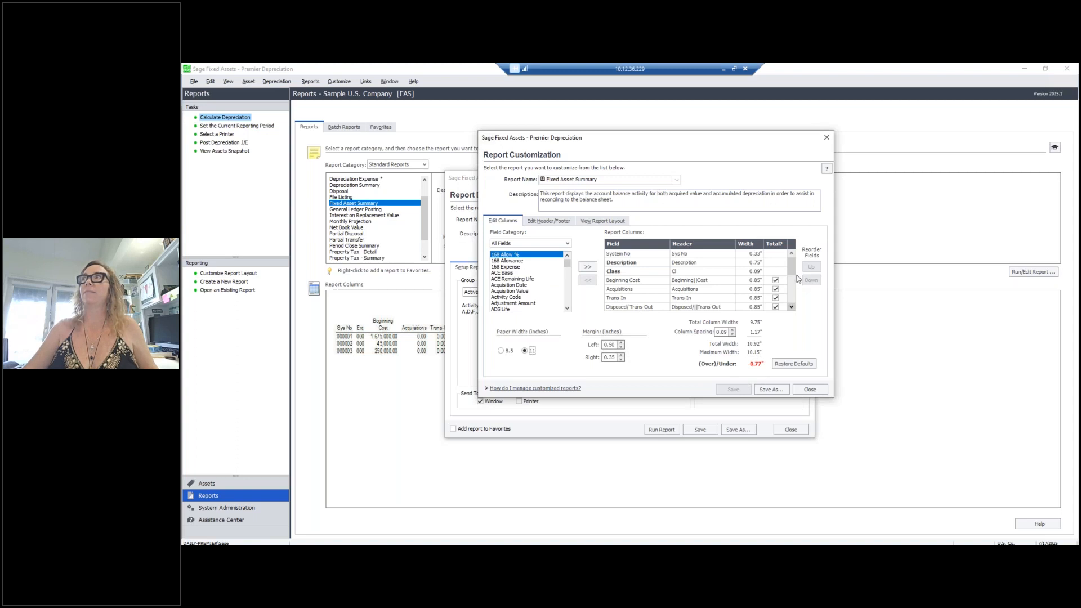
{"action": "mouse_move", "coordinate": [792, 267]}
{"action": "left_mouse_down"}
{"action": "mouse_move", "coordinate": [795, 307]}
{"action": "mouse_move", "coordinate": [791, 263]}
{"action": "left_mouse_up"}
Reduce both the left and right report margins to 0.05 inches.
{"action": "left_click", "coordinate": [621, 348]}
{"action": "left_click", "coordinate": [621, 348]}
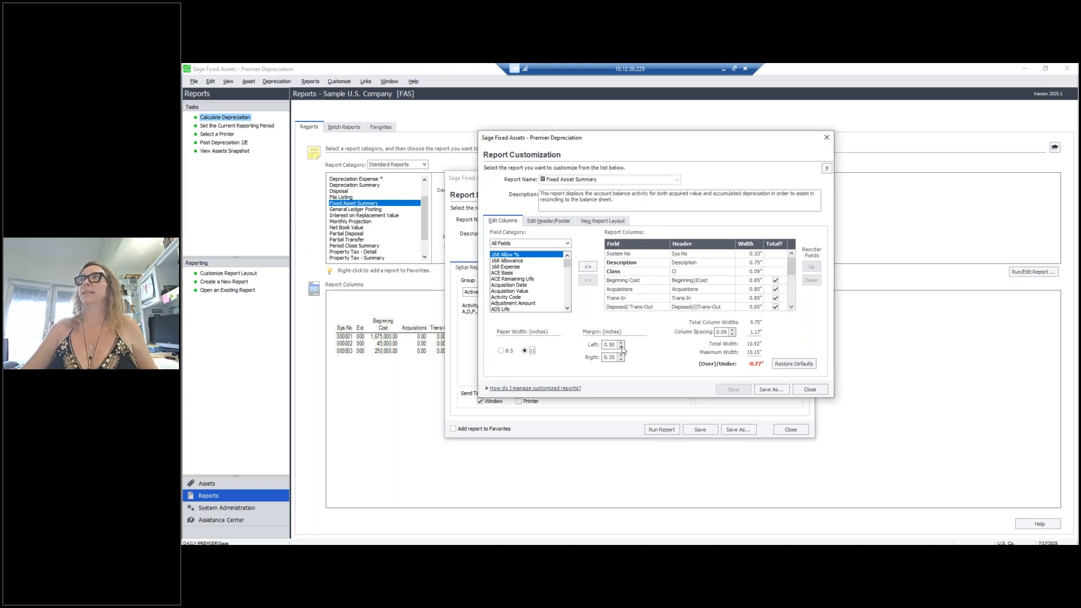
{"action": "left_click", "coordinate": [621, 359]}
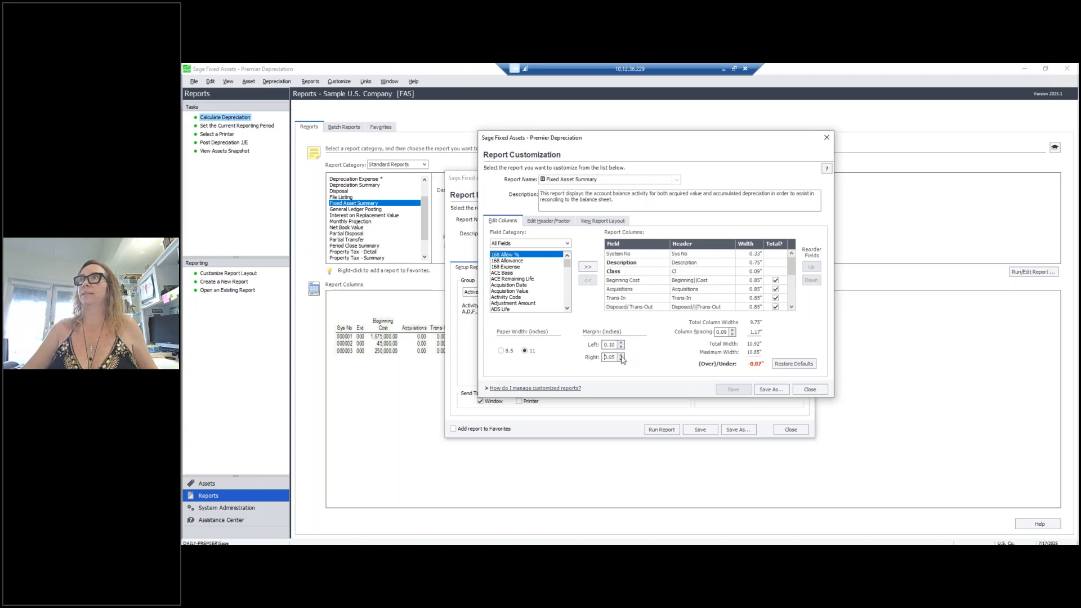
{"action": "left_click", "coordinate": [621, 342]}
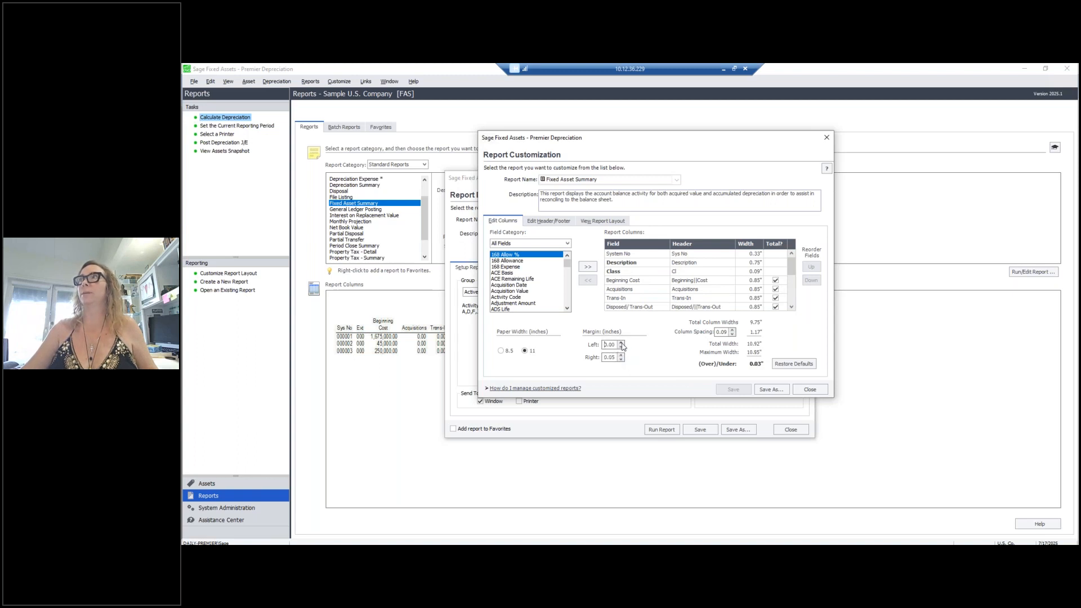
{"action": "left_click_drag", "start_coordinate": [615, 345], "coordinate": [611, 342]}
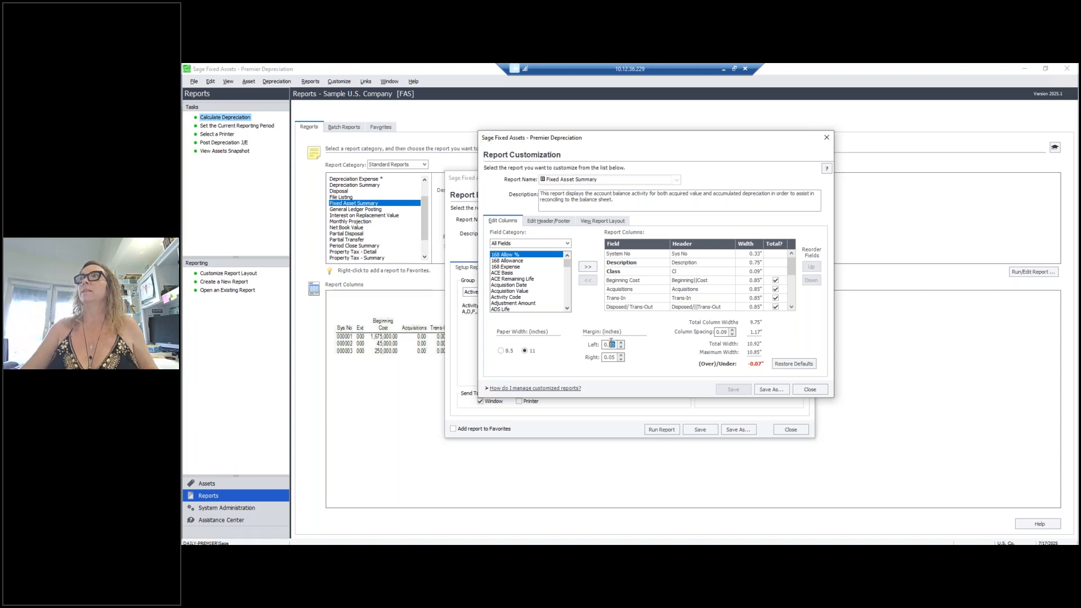
{"action": "type", "text": "05"}
{"action": "key", "text": "Tab"}
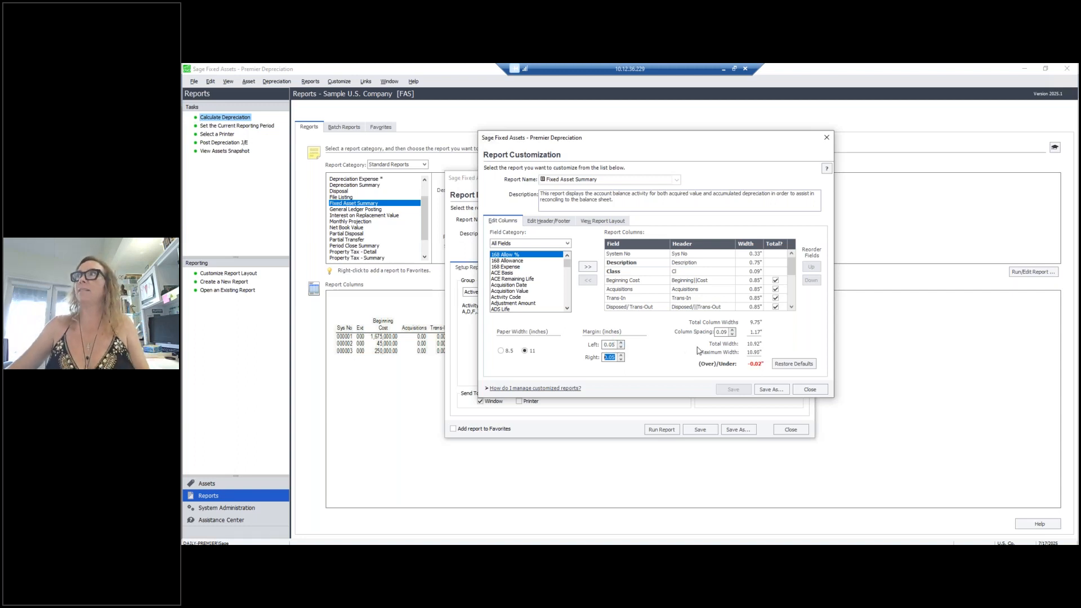
Set the report's column spacing to 0.05 inches.
{"action": "left_click", "coordinate": [732, 335]}
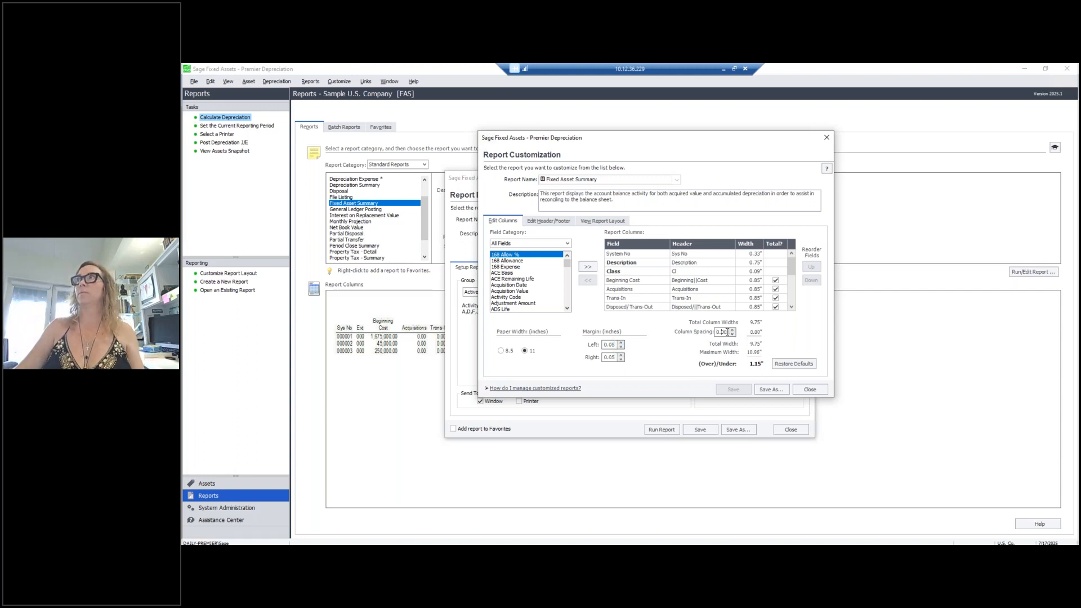
{"action": "double_click", "coordinate": [712, 332]}
{"action": "left_click", "coordinate": [722, 333]}
{"action": "type", "text": "5"}
{"action": "key", "text": "Tab"}
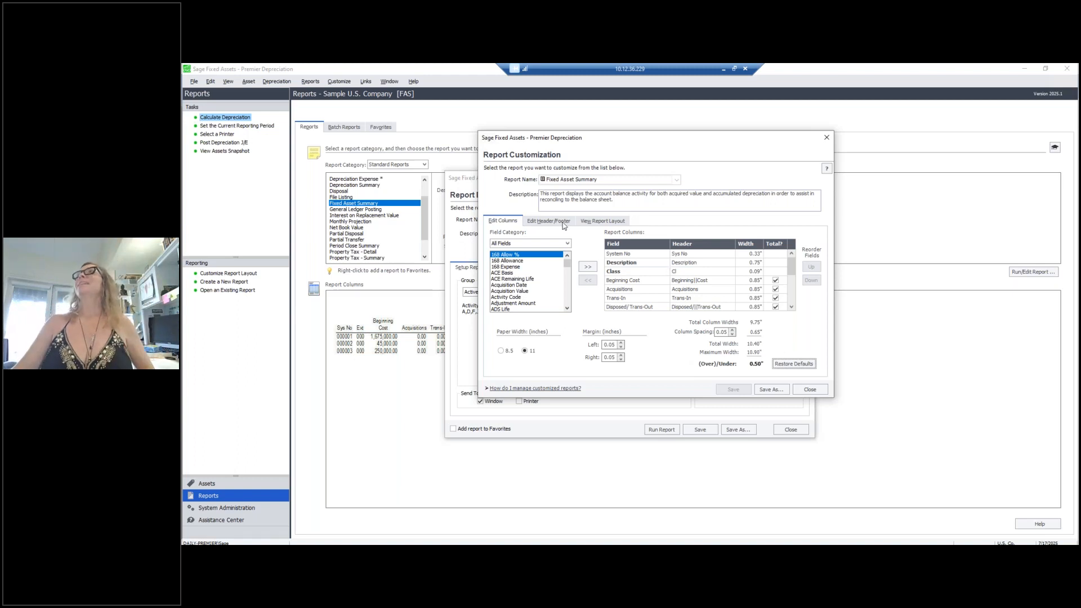
Save the customized report as "Roll Forward with Class (AB)" and close the report customization.
{"action": "left_click", "coordinate": [768, 389]}
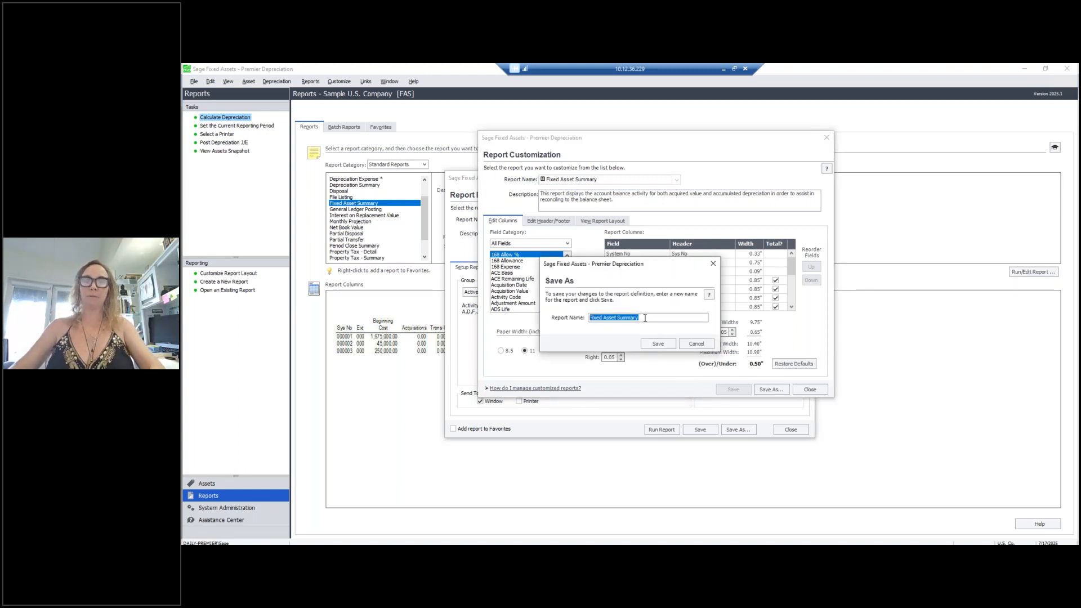
{"action": "type", "text": "Roll Forward with Class (AB"}
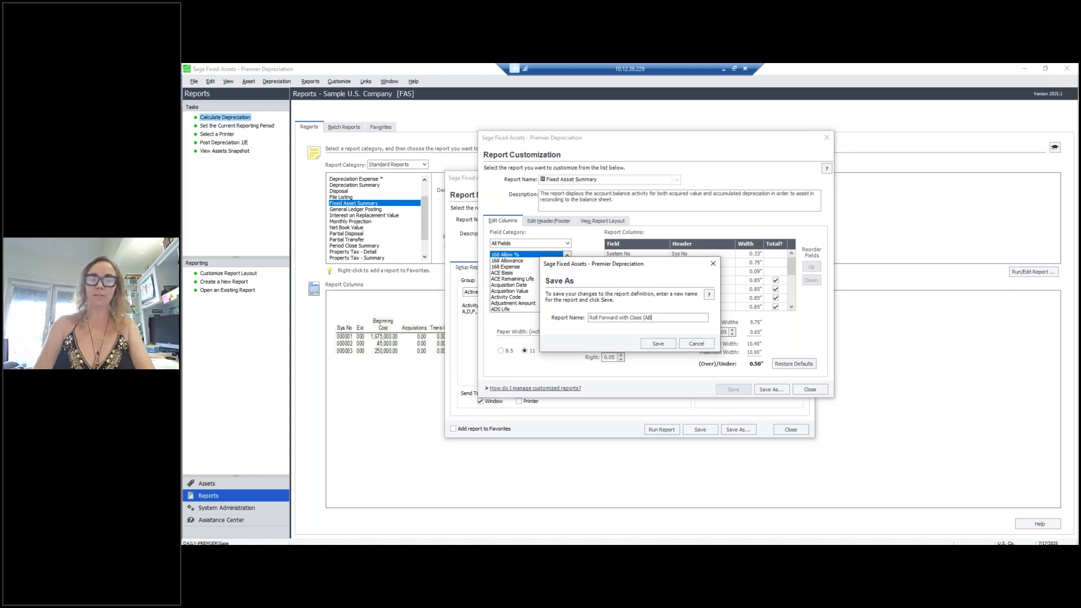
{"action": "left_click", "coordinate": [658, 344]}
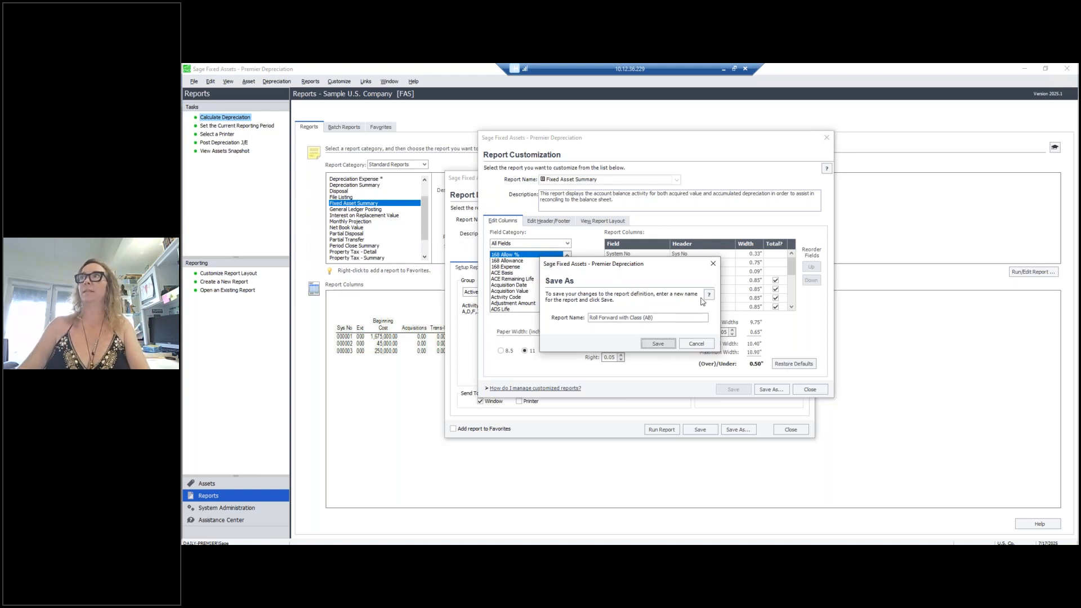
{"action": "left_click", "coordinate": [809, 389]}
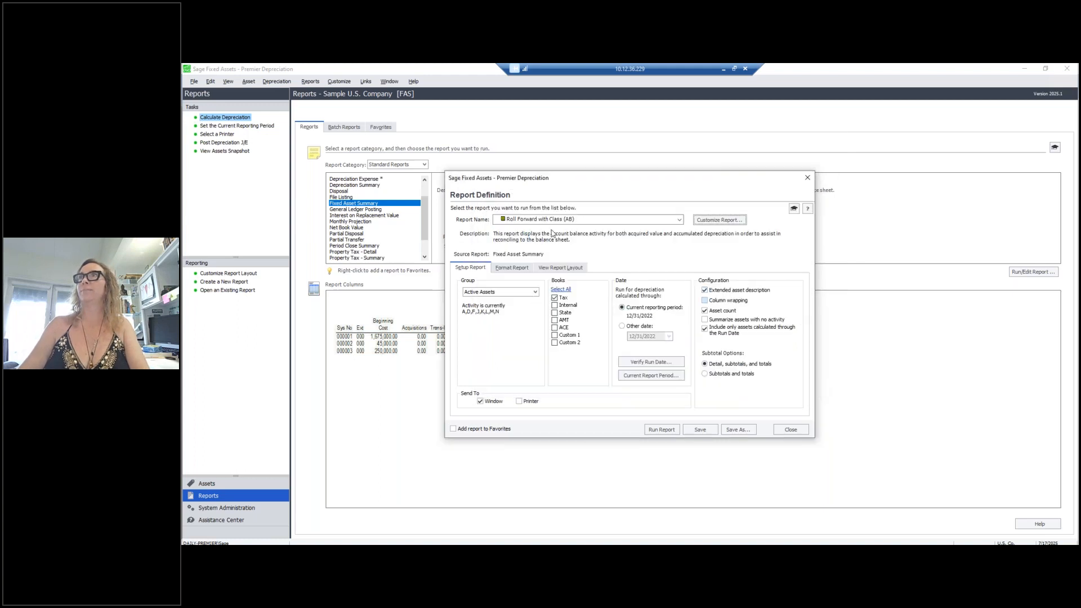
Select the "Roll Forward with Class (AB)" report and set its subtotal option to Detail, subtotals, and totals.
{"action": "left_click", "coordinate": [679, 219]}
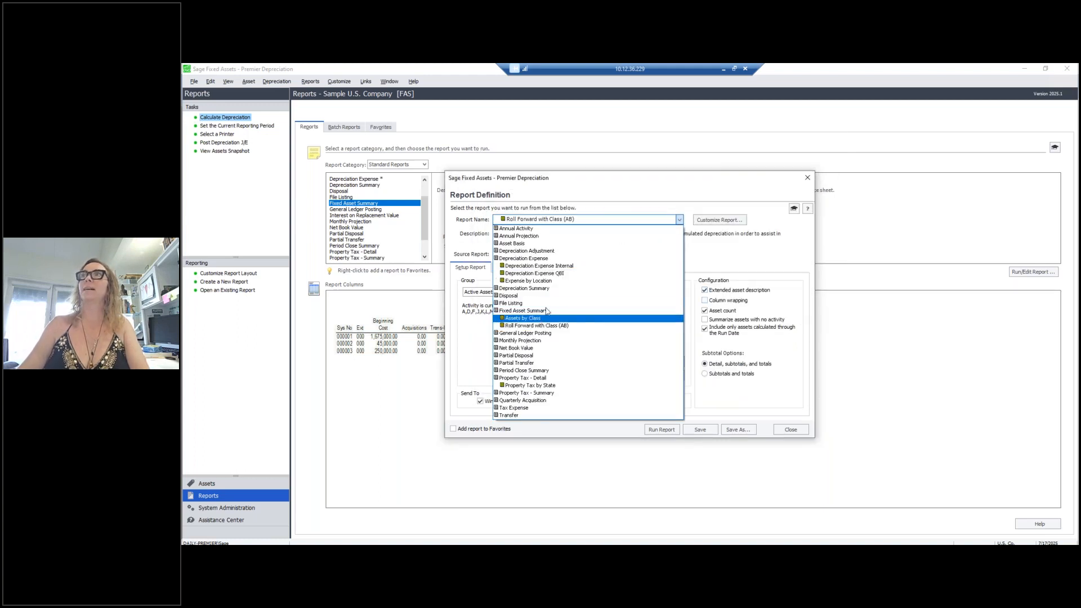
{"action": "left_click", "coordinate": [534, 326]}
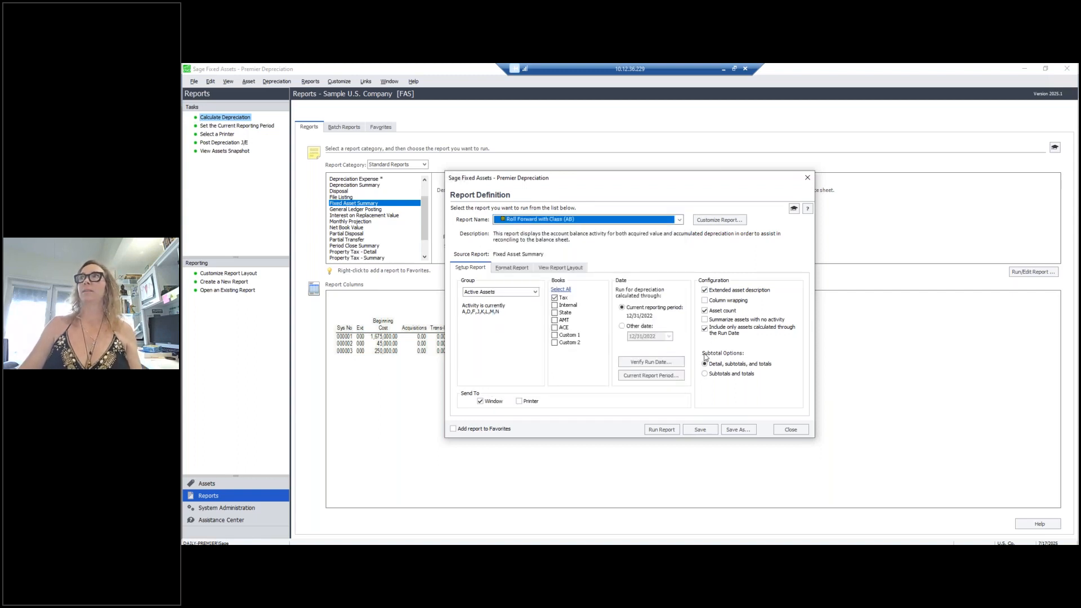
{"action": "left_click", "coordinate": [723, 376]}
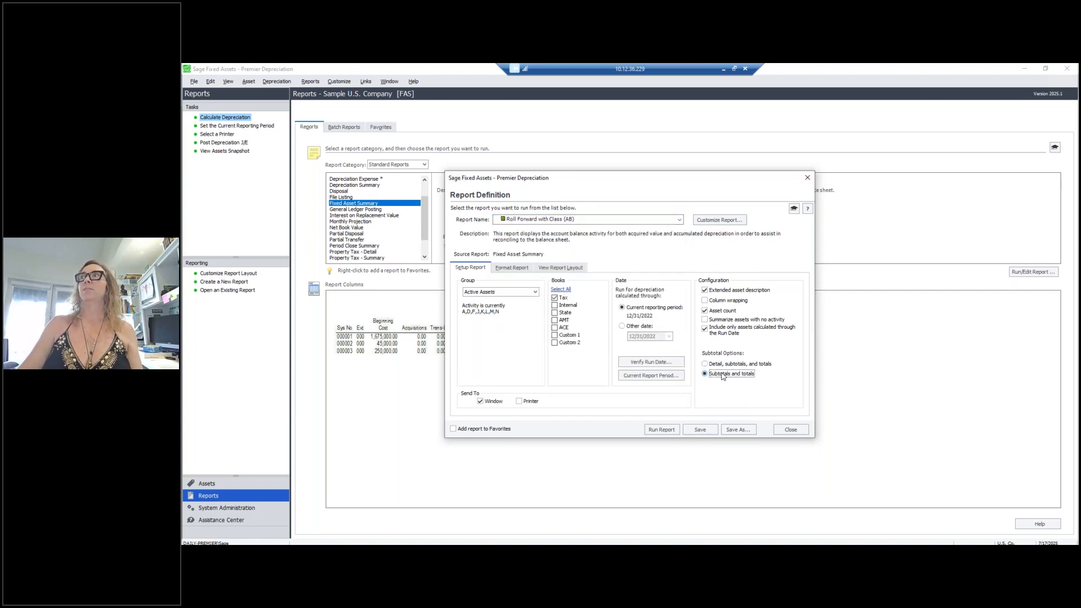
{"action": "left_click", "coordinate": [721, 365]}
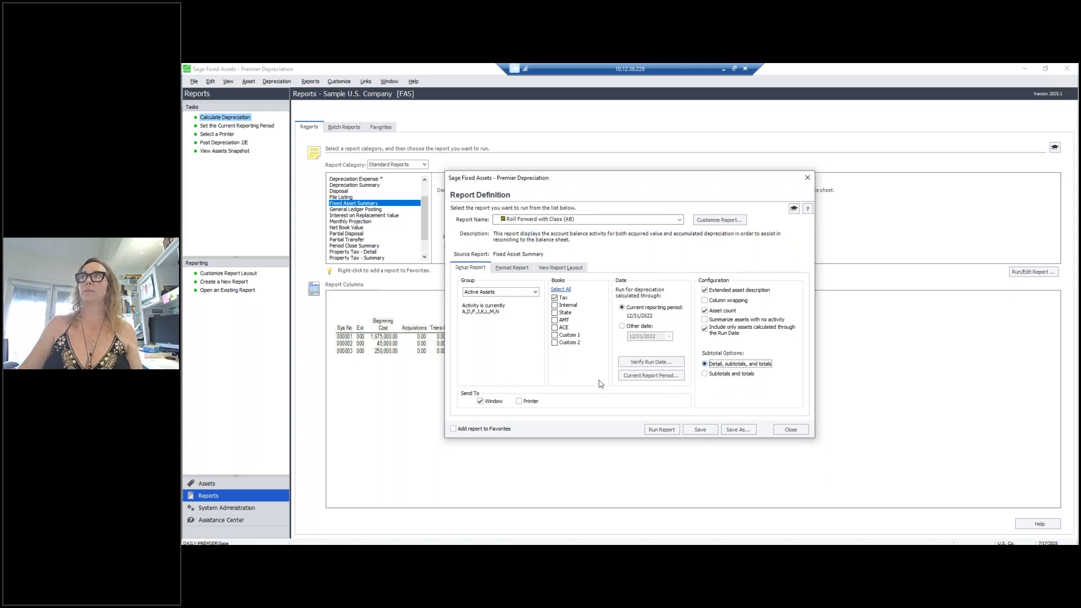
Examine the report's sort options, comparing the group's own sort with the override, and look through the available asset groups.
{"action": "left_click", "coordinate": [510, 268]}
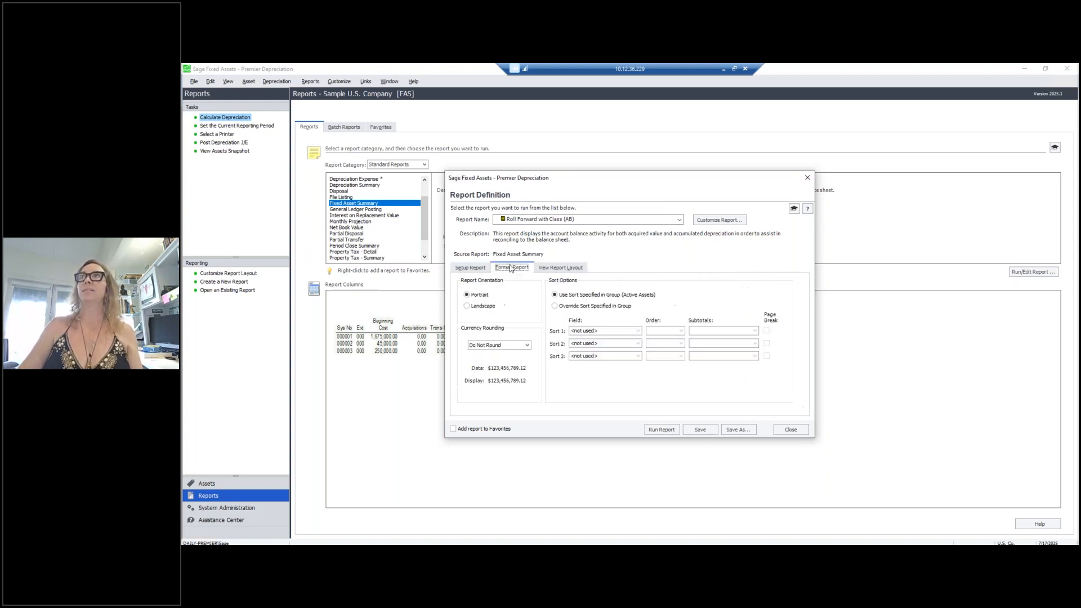
{"action": "left_click", "coordinate": [585, 305]}
{"action": "left_click", "coordinate": [589, 295]}
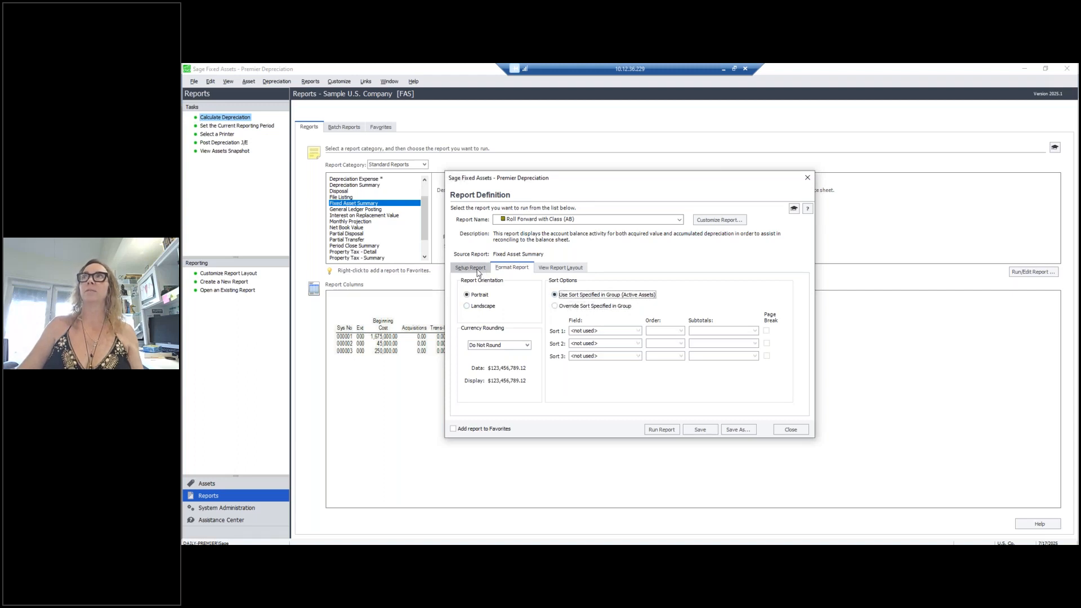
{"action": "left_click", "coordinate": [478, 269]}
{"action": "left_click", "coordinate": [534, 292]}
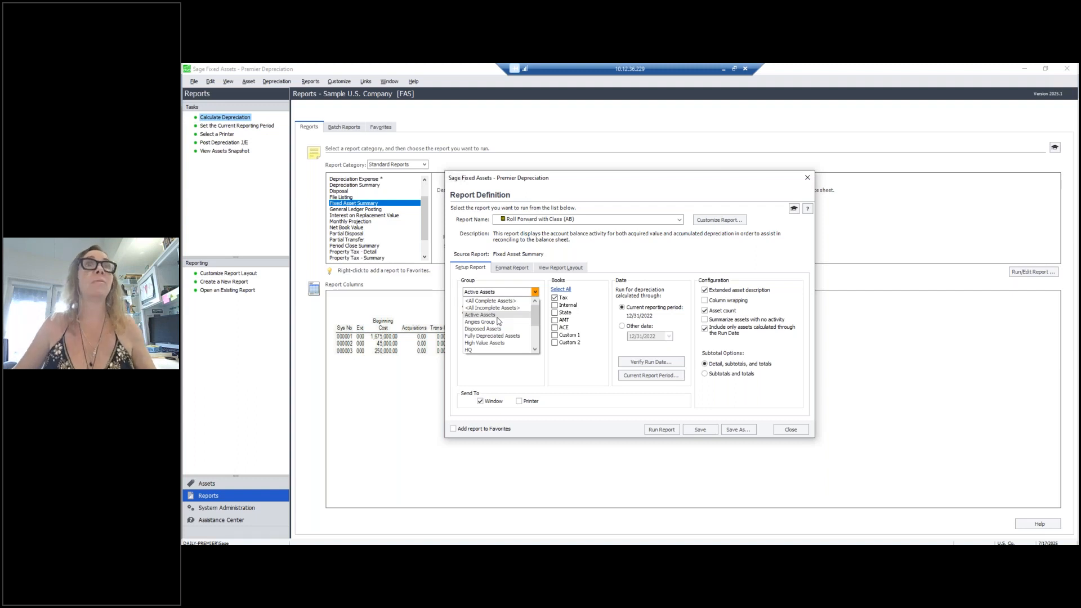
{"action": "left_click", "coordinate": [512, 268]}
{"action": "left_click", "coordinate": [585, 307]}
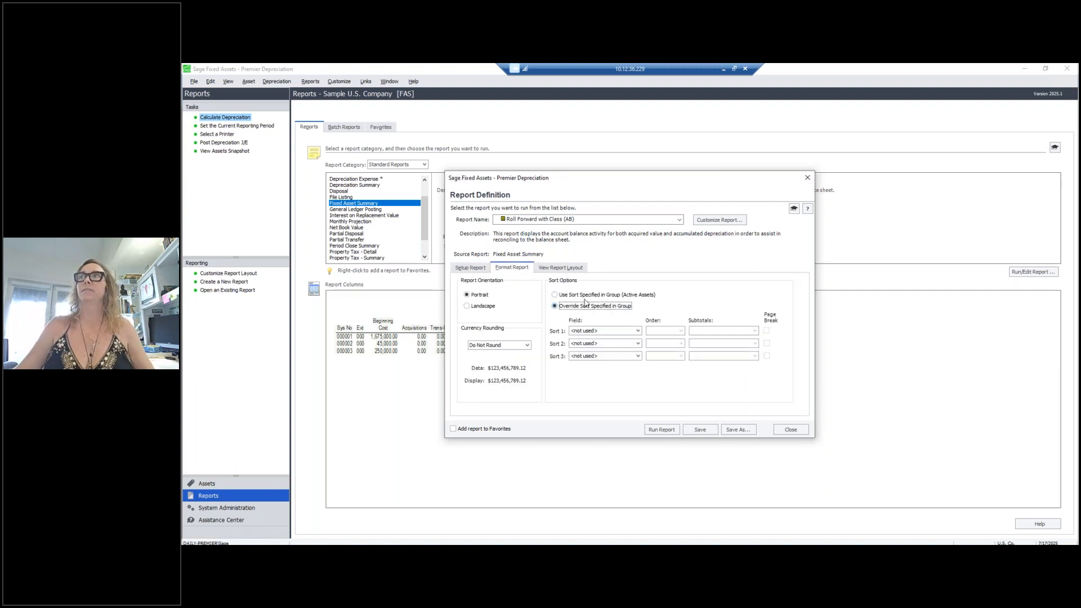
{"action": "left_click", "coordinate": [586, 295]}
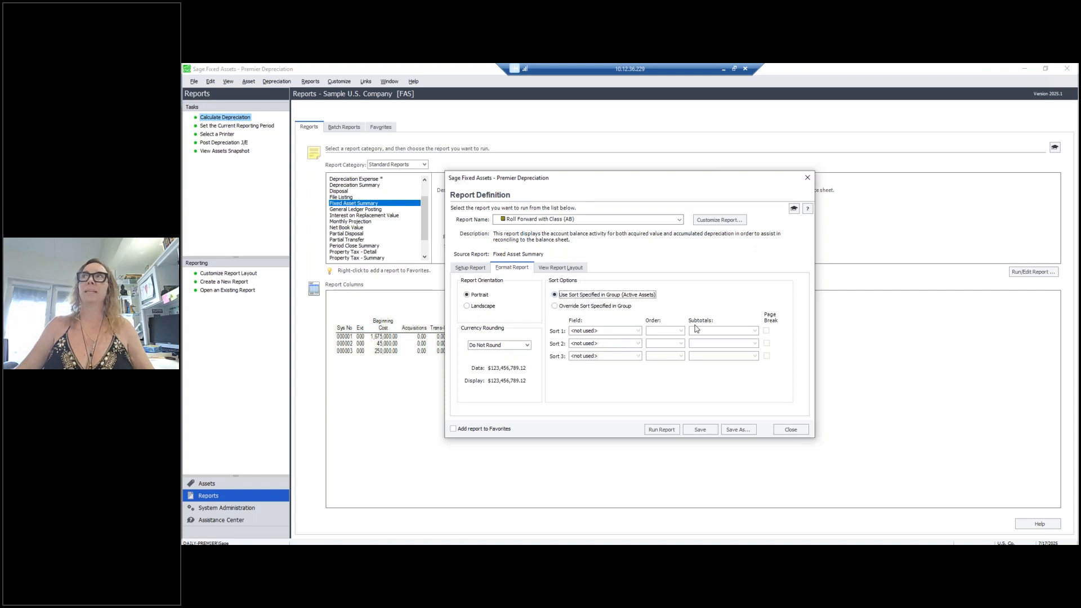
Override the sort specified in the group and set the first sort to Class, ascending, with subtotals.
{"action": "left_click", "coordinate": [591, 307]}
{"action": "left_click", "coordinate": [638, 330]}
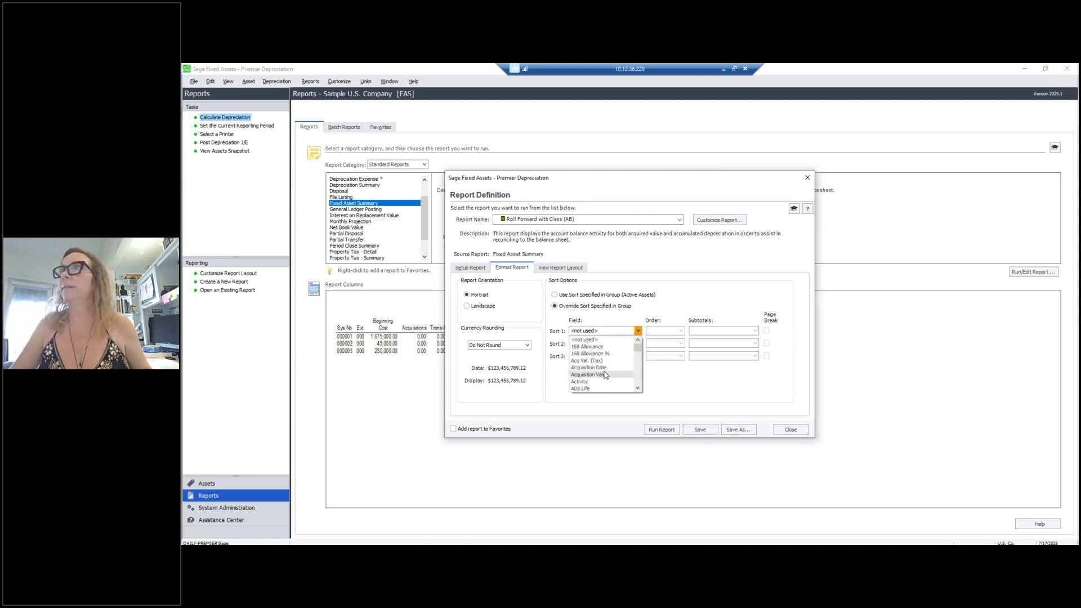
{"action": "scroll", "coordinate": [616, 374], "scroll_direction": "down", "scroll_amount": 2}
{"action": "left_click", "coordinate": [638, 389]}
{"action": "left_click", "coordinate": [638, 388]}
{"action": "left_click", "coordinate": [638, 389]}
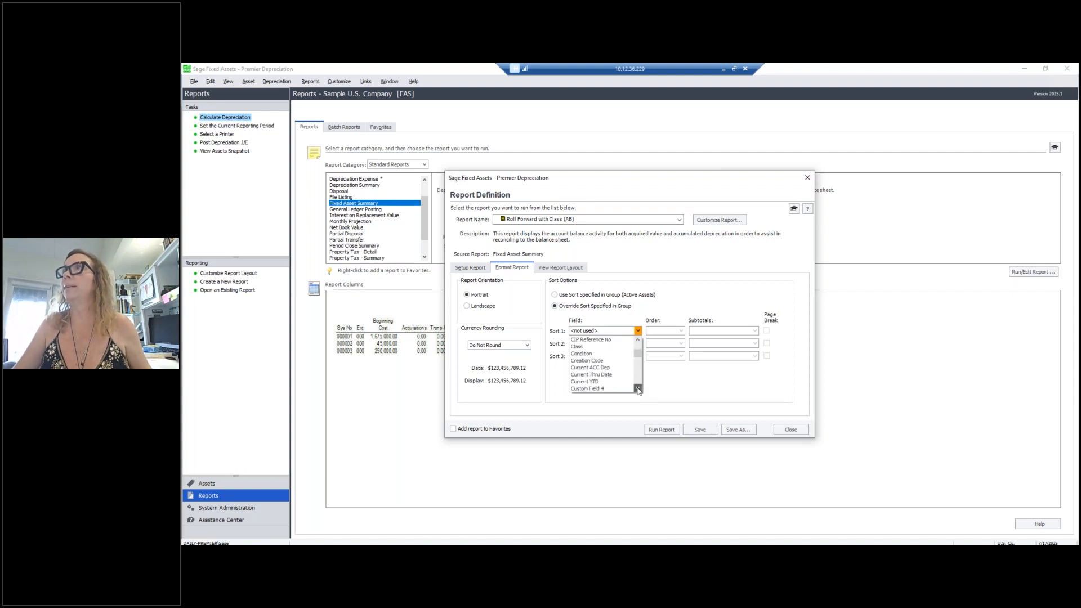
{"action": "left_click", "coordinate": [585, 347]}
{"action": "left_click", "coordinate": [743, 332]}
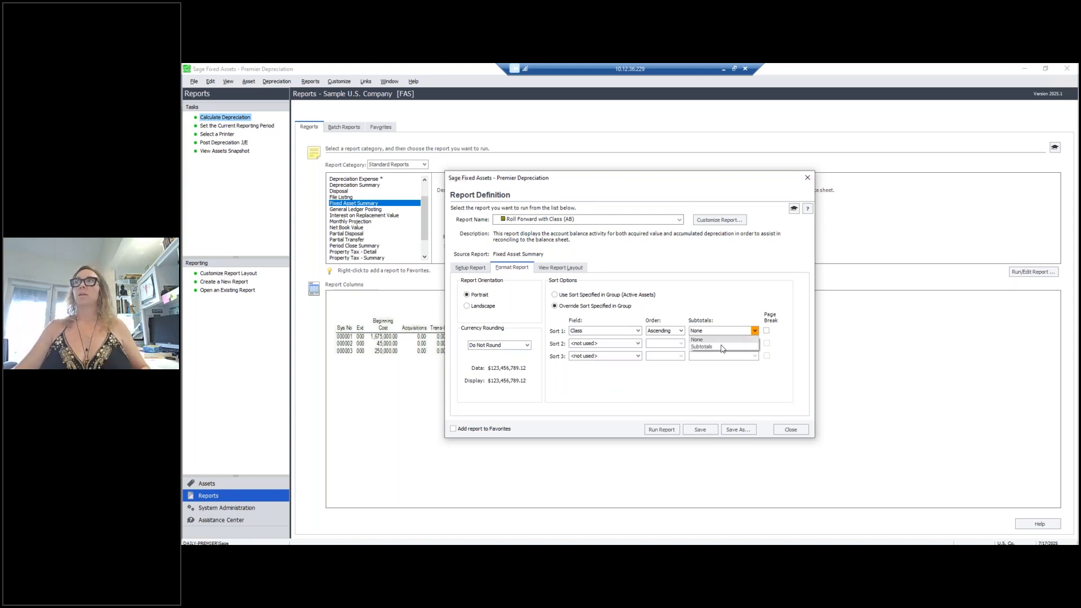
{"action": "left_click", "coordinate": [723, 347]}
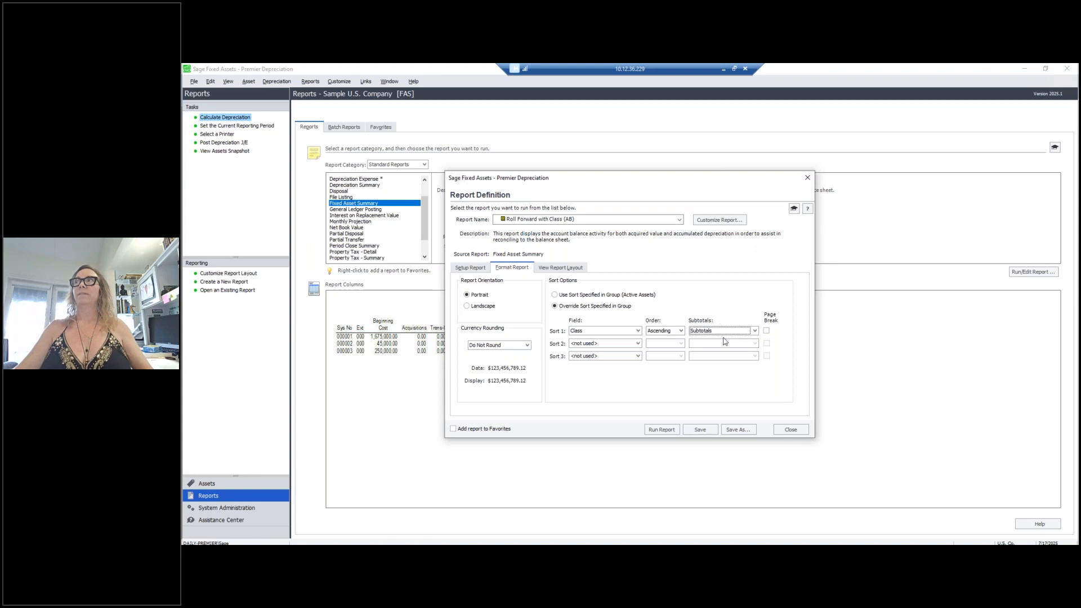
Change the first sort field to Location, with subtotals and a page break.
{"action": "left_click", "coordinate": [638, 332]}
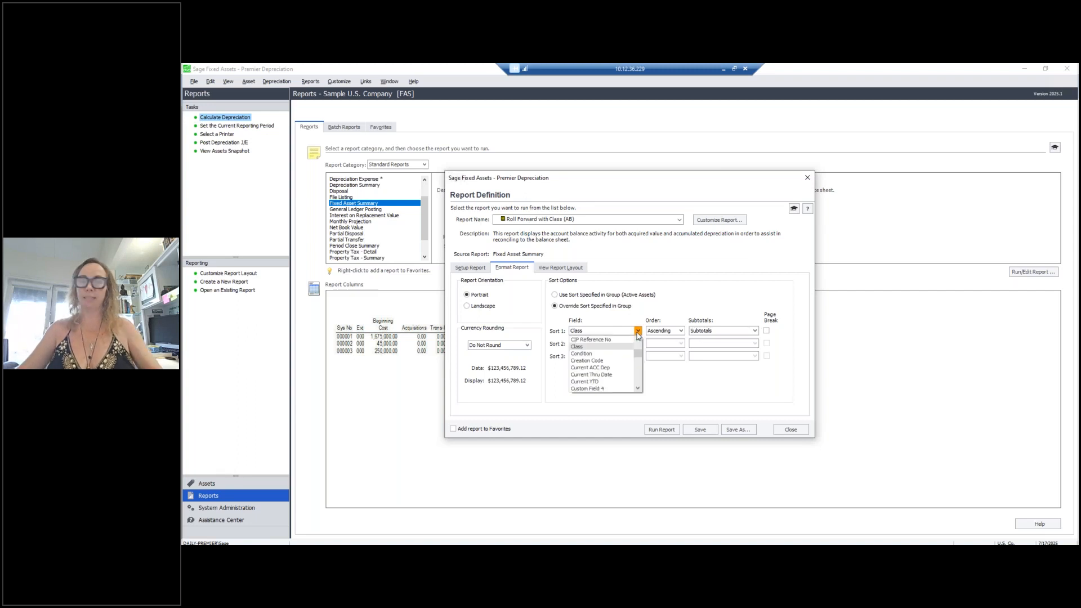
{"action": "scroll", "coordinate": [635, 352], "scroll_direction": "down", "scroll_amount": 5}
{"action": "left_click", "coordinate": [625, 367]}
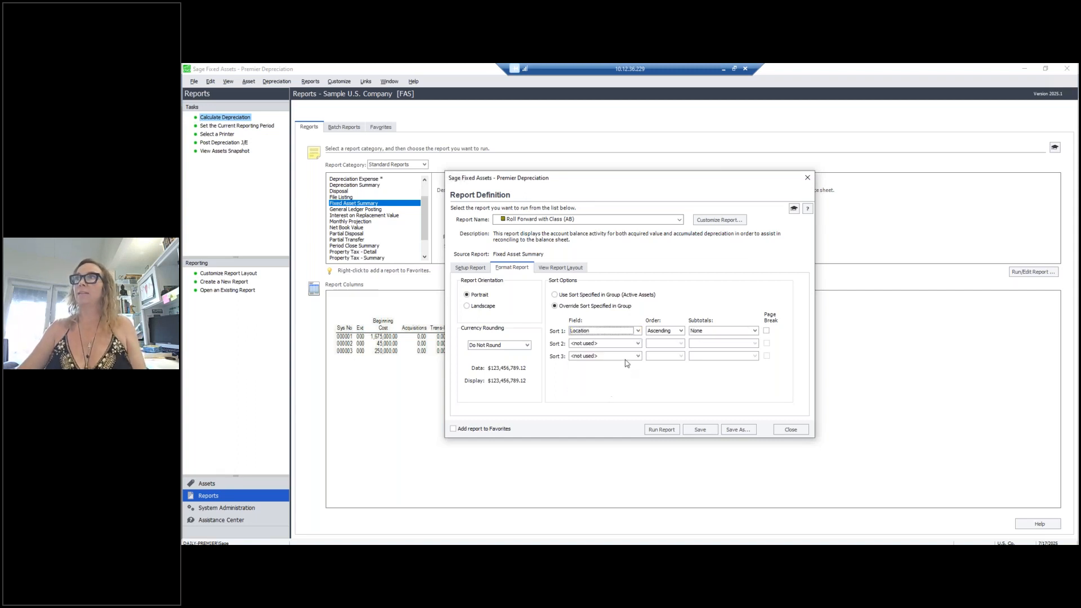
{"action": "left_click", "coordinate": [707, 337]}
{"action": "left_click", "coordinate": [713, 338]}
{"action": "left_click", "coordinate": [766, 331]}
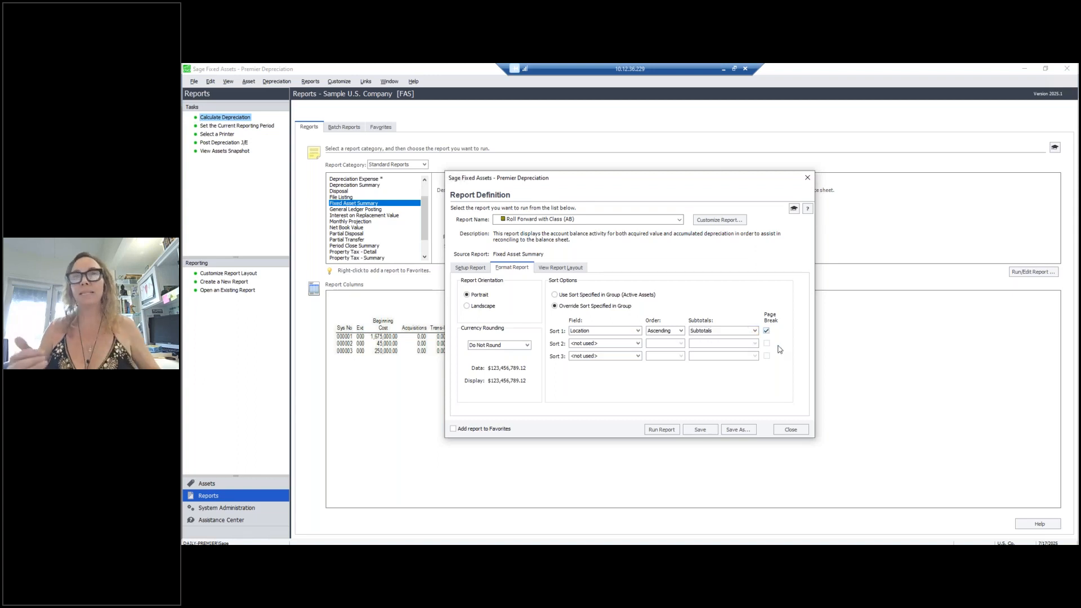
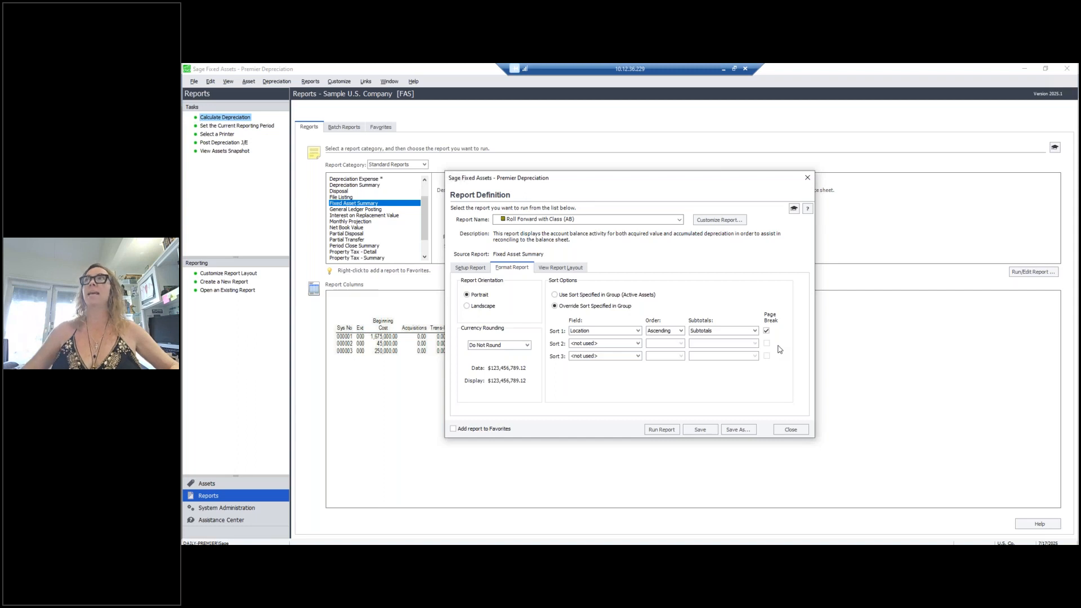
Set the report to show subtotals and totals only, keeping the page break on the Location sort.
{"action": "left_click", "coordinate": [471, 268]}
{"action": "left_click", "coordinate": [726, 376]}
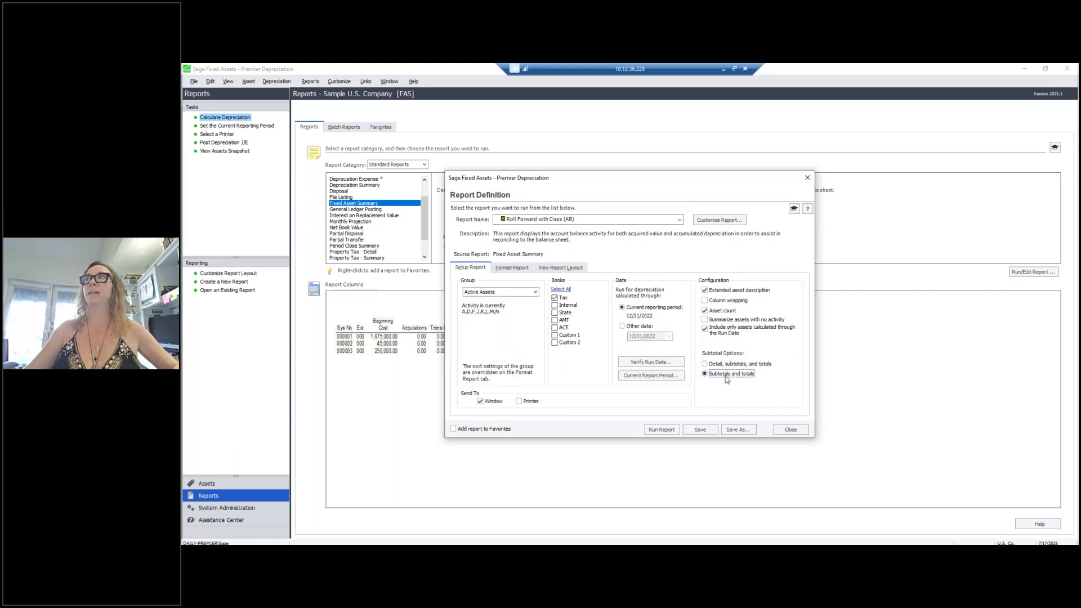
{"action": "left_click", "coordinate": [516, 269]}
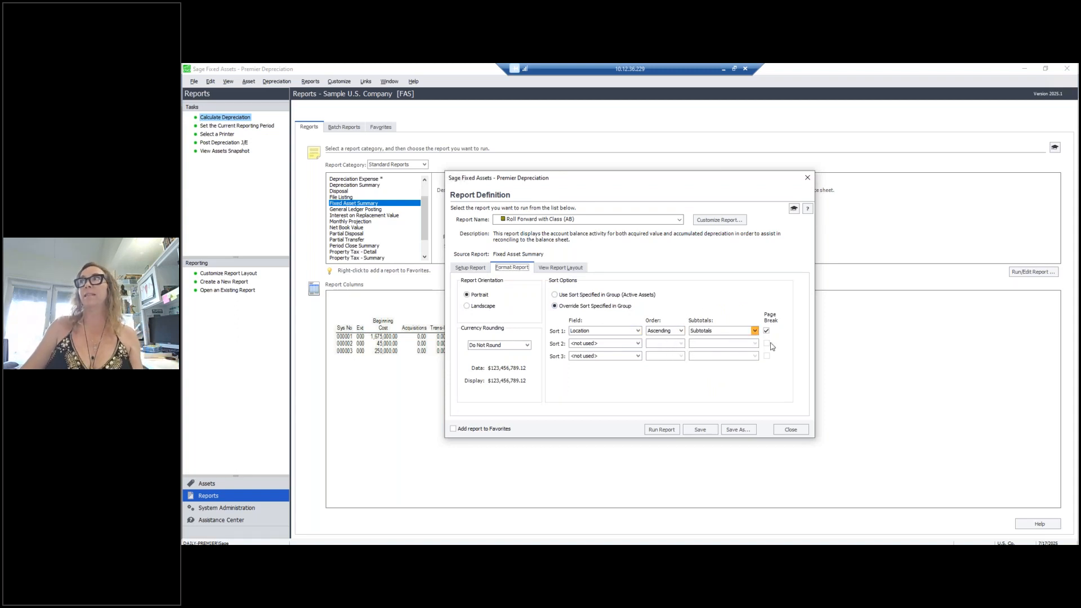
{"action": "left_click", "coordinate": [766, 331]}
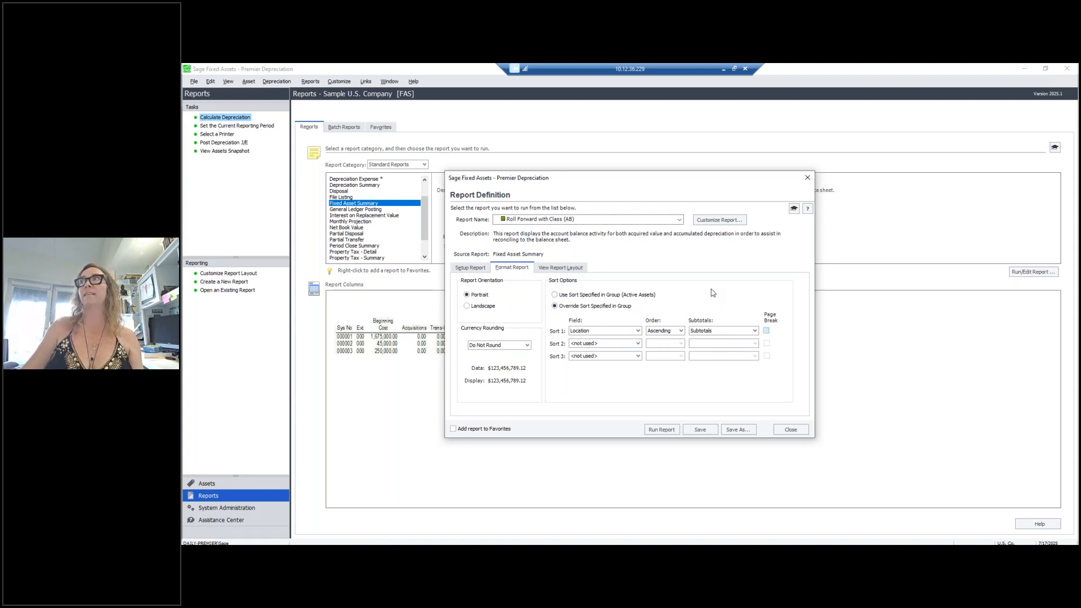
{"action": "left_click", "coordinate": [468, 269]}
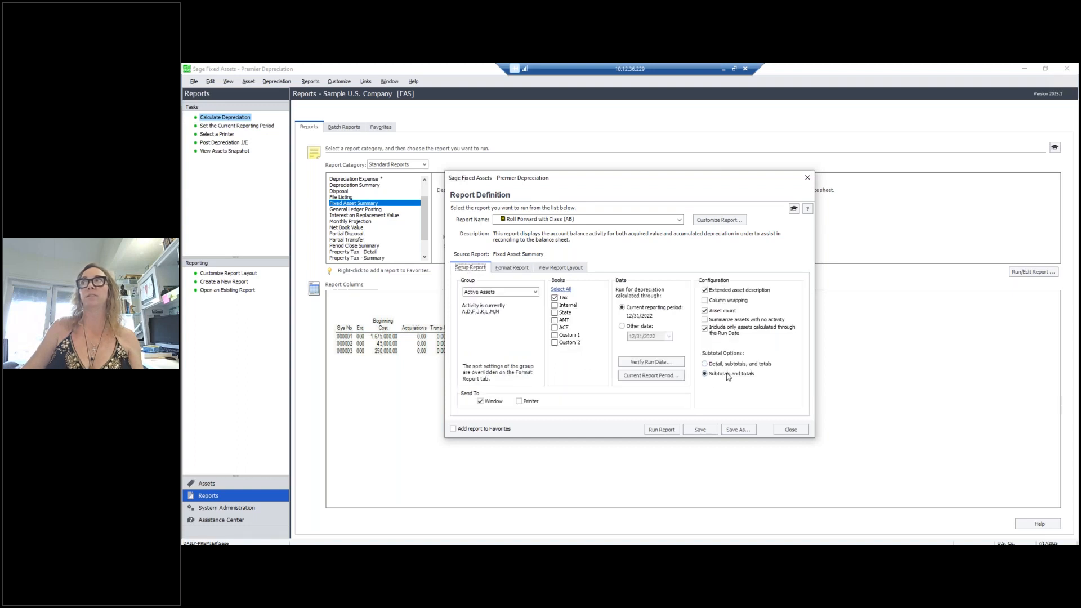
{"action": "left_click", "coordinate": [521, 271]}
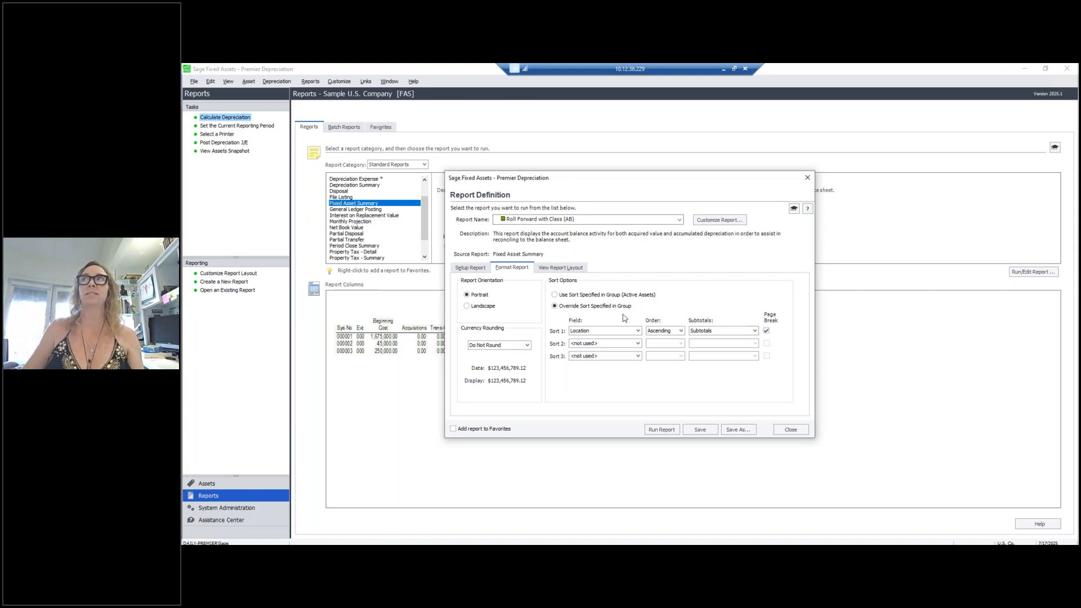
Check the layout, format and setup options of the Roll Forward with Class (AB) report and save its definition.
{"action": "left_click", "coordinate": [557, 268]}
{"action": "left_click_drag", "start_coordinate": [676, 373], "coordinate": [423, 380]}
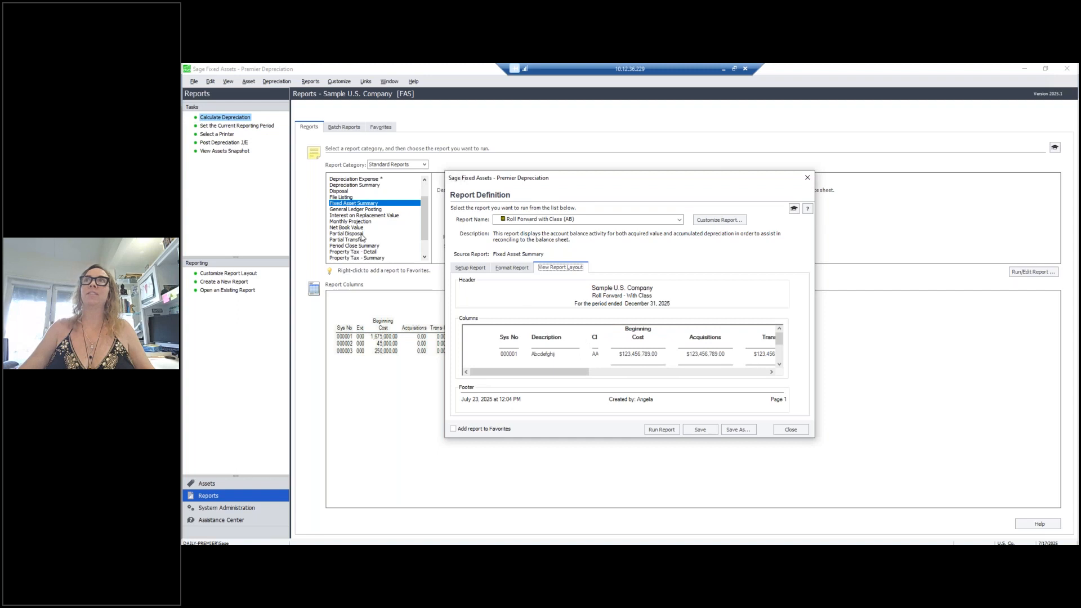
{"action": "left_click", "coordinate": [513, 269]}
{"action": "left_click", "coordinate": [466, 270]}
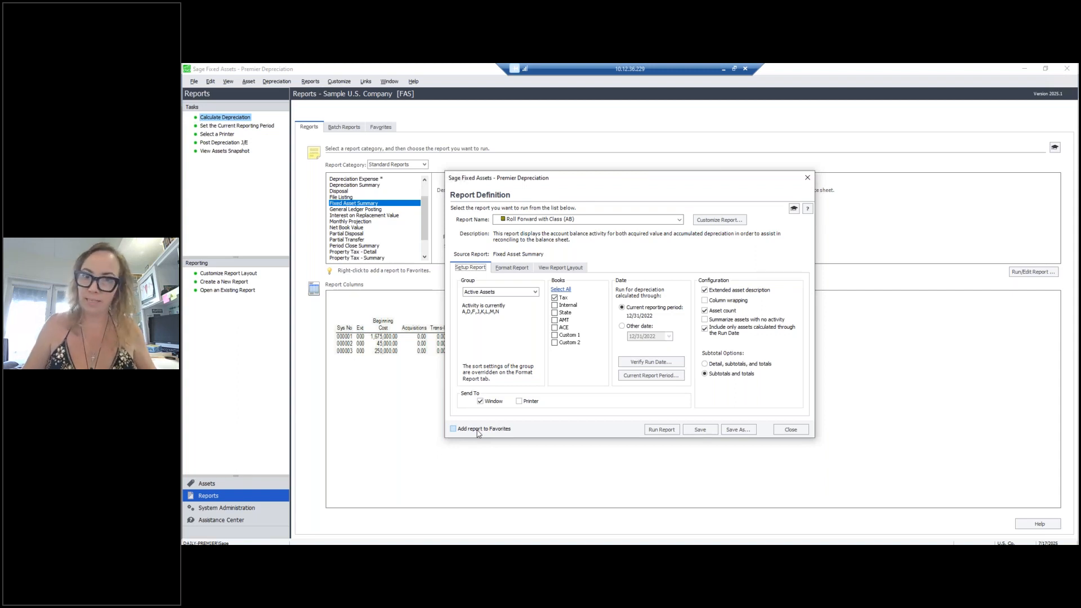
{"action": "left_click", "coordinate": [699, 430]}
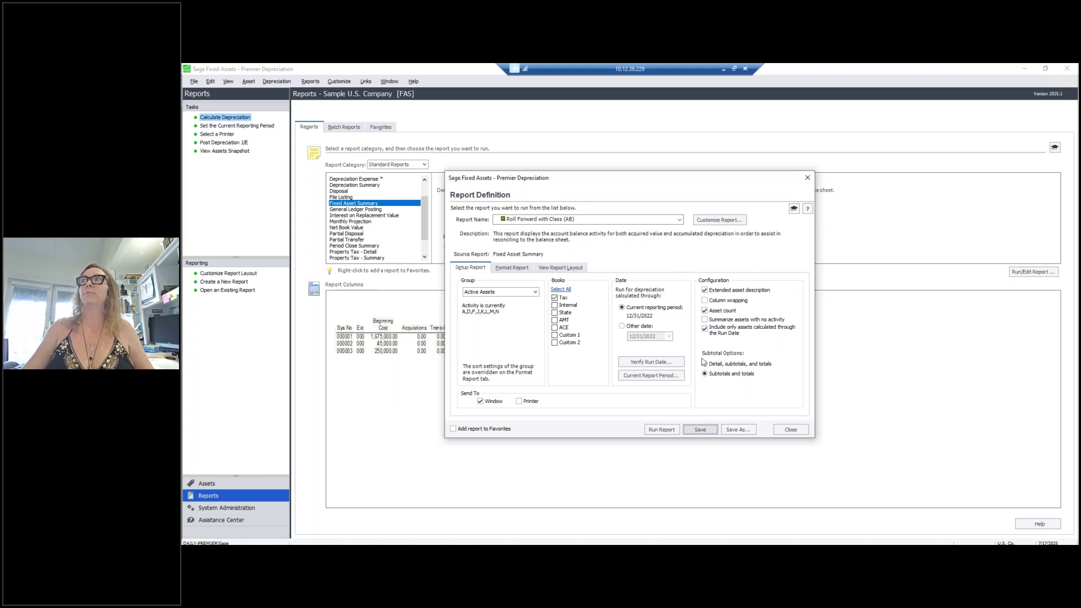
Go through the roll forward report's format, layout and setup pages again, save the definition and close it.
{"action": "left_click", "coordinate": [498, 269]}
{"action": "left_click", "coordinate": [470, 268]}
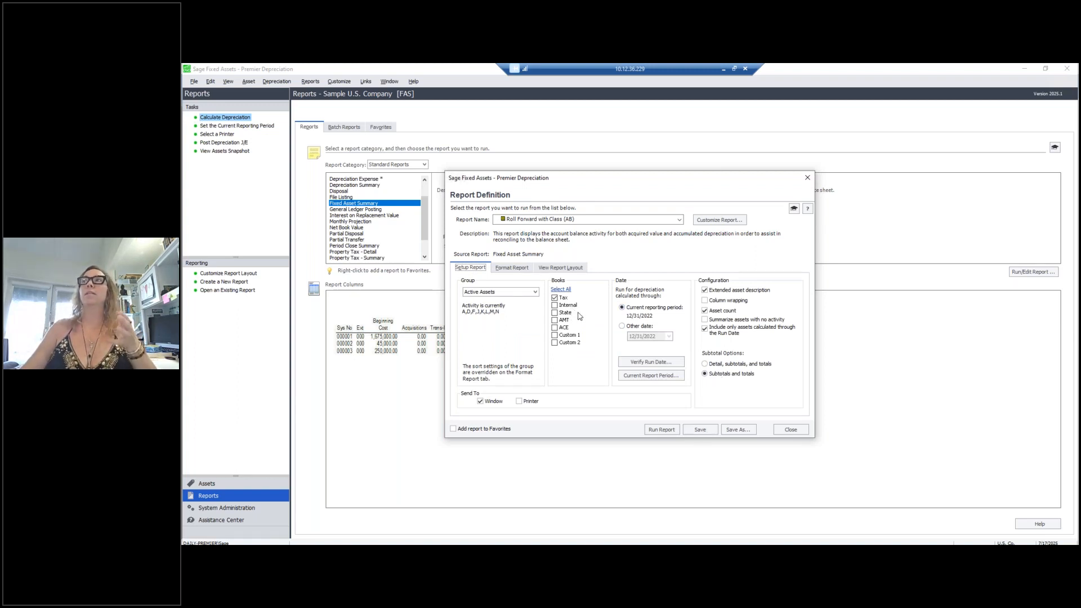
{"action": "left_click", "coordinate": [513, 269]}
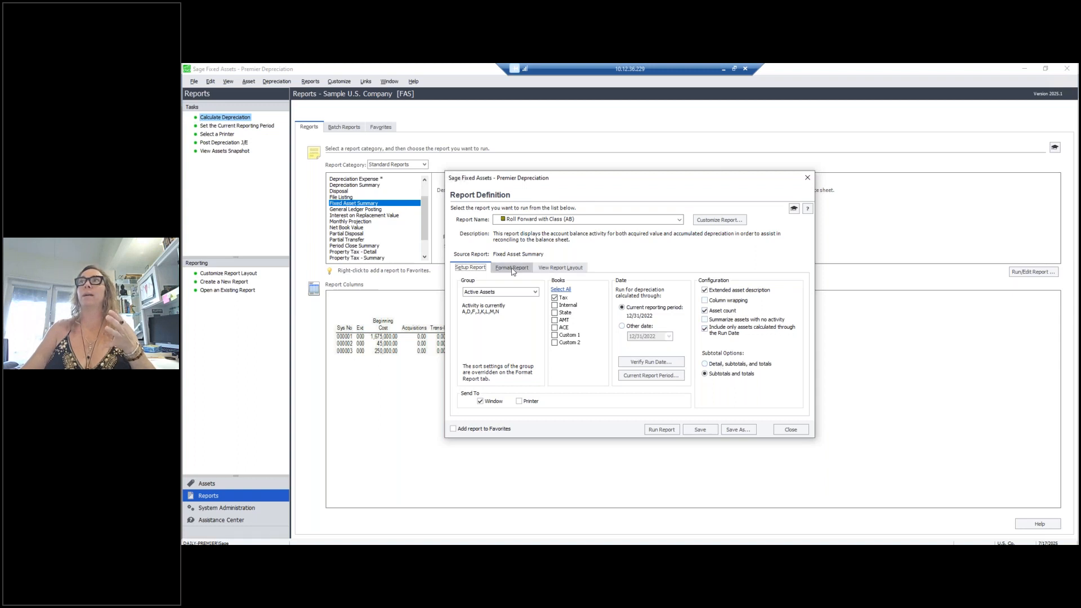
{"action": "left_click", "coordinate": [558, 268]}
{"action": "left_click", "coordinate": [470, 268]}
{"action": "left_click", "coordinate": [699, 429]}
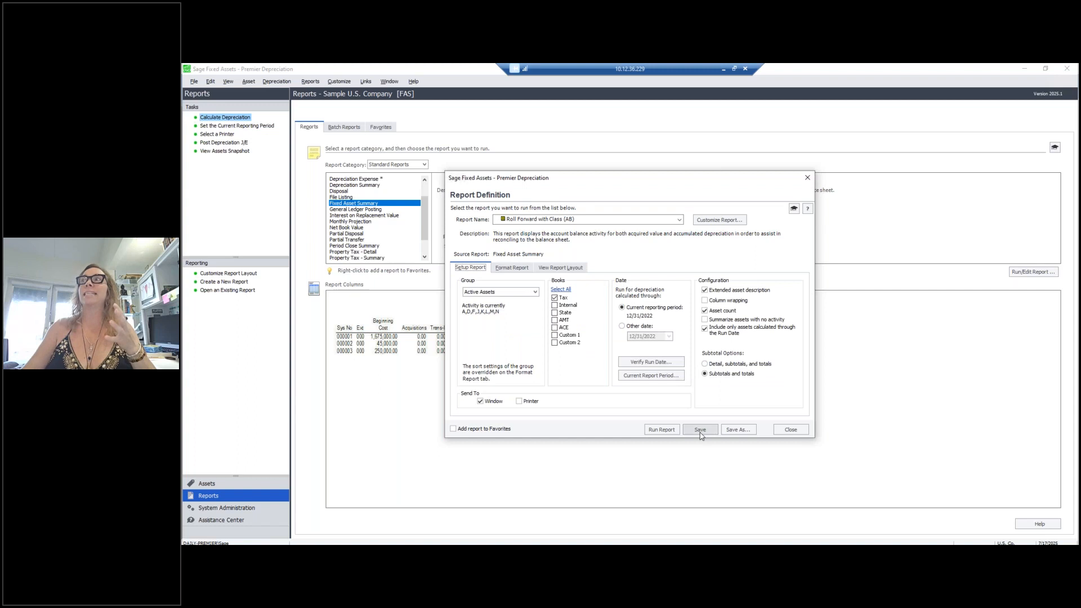
{"action": "left_click", "coordinate": [791, 431]}
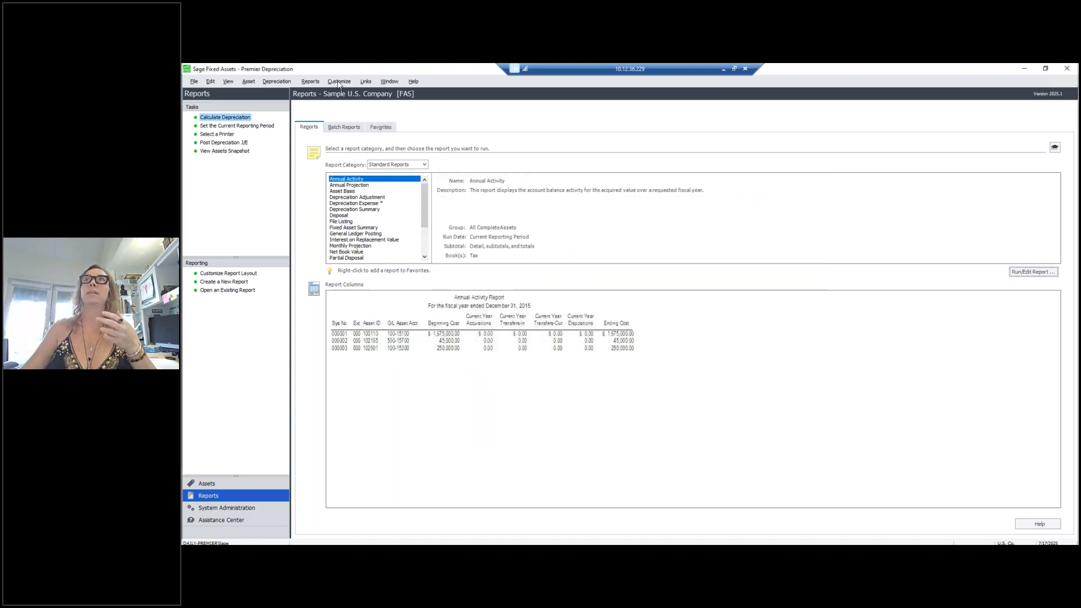
Reopen the report definition window and select the standard Depreciation Expense report.
{"action": "left_click", "coordinate": [309, 82]}
{"action": "mouse_move", "coordinate": [344, 106]}
{"action": "left_click", "coordinate": [430, 164]}
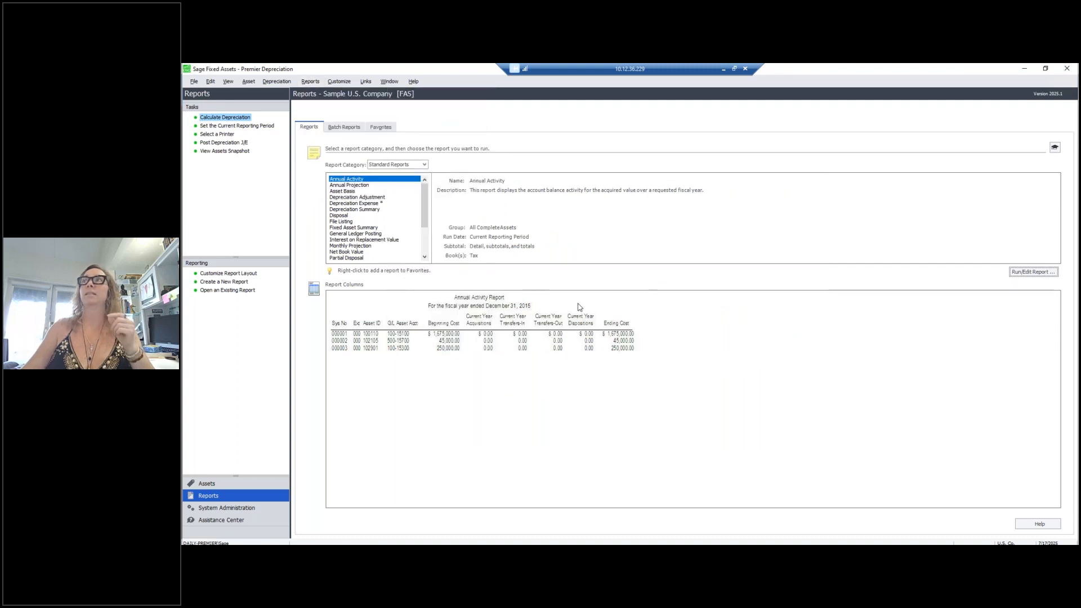
{"action": "left_click", "coordinate": [502, 268]}
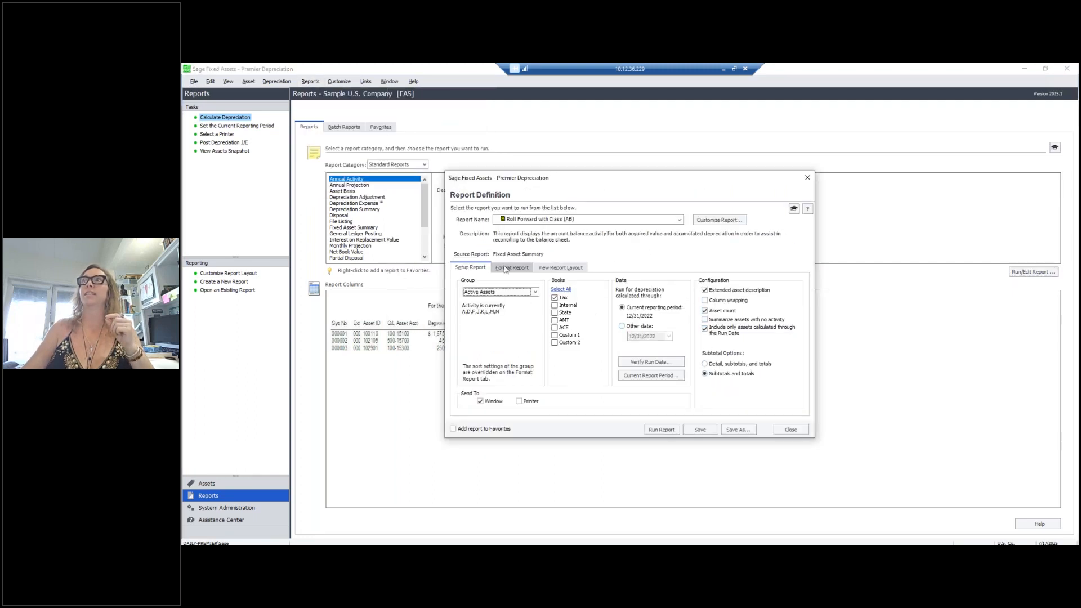
{"action": "left_click", "coordinate": [470, 268]}
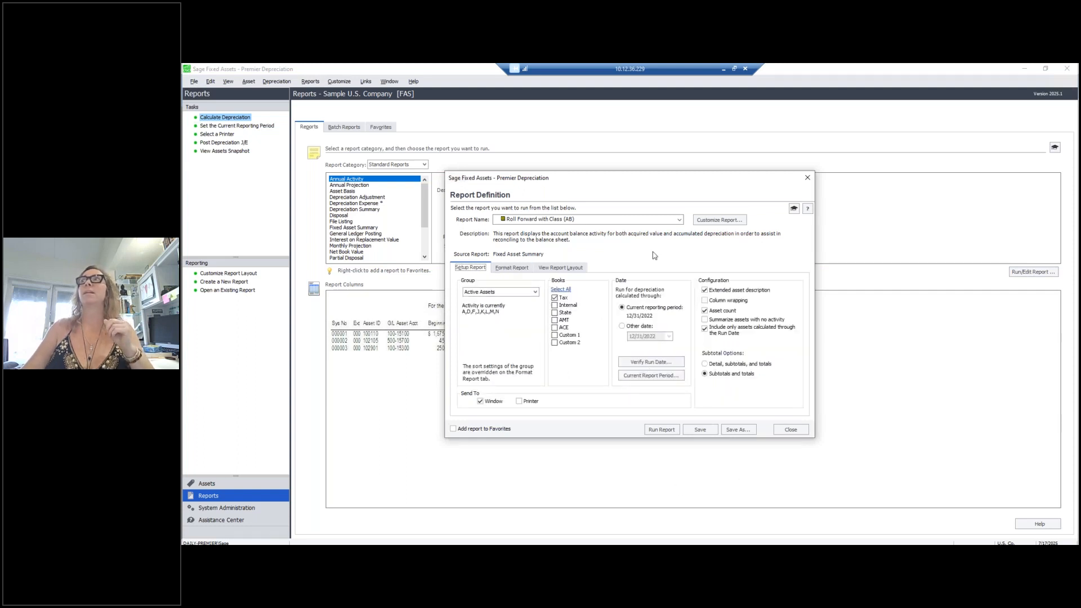
{"action": "left_click", "coordinate": [679, 220]}
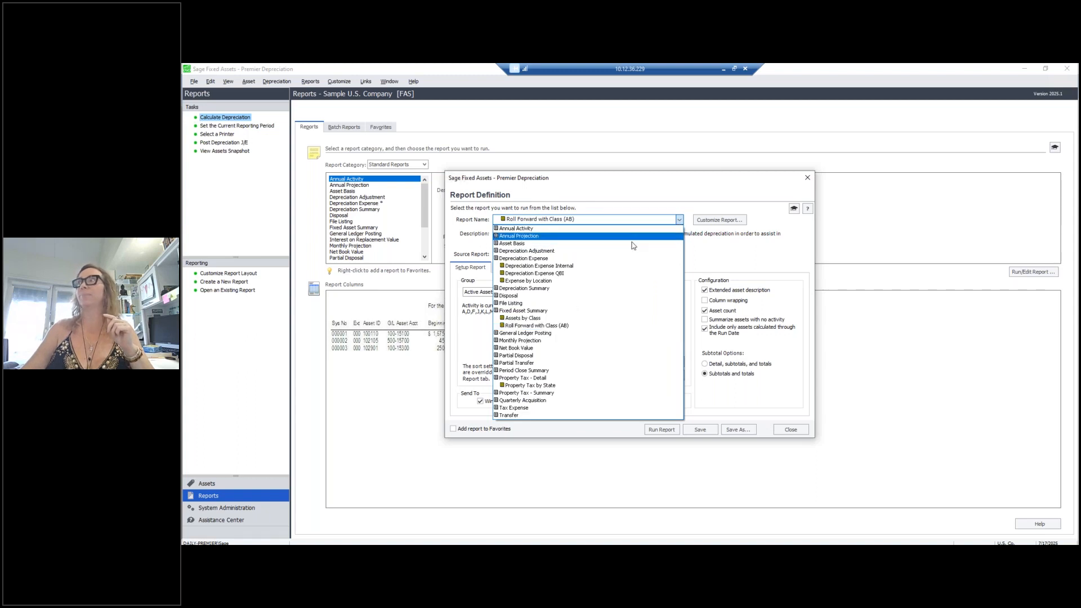
{"action": "left_click", "coordinate": [560, 259]}
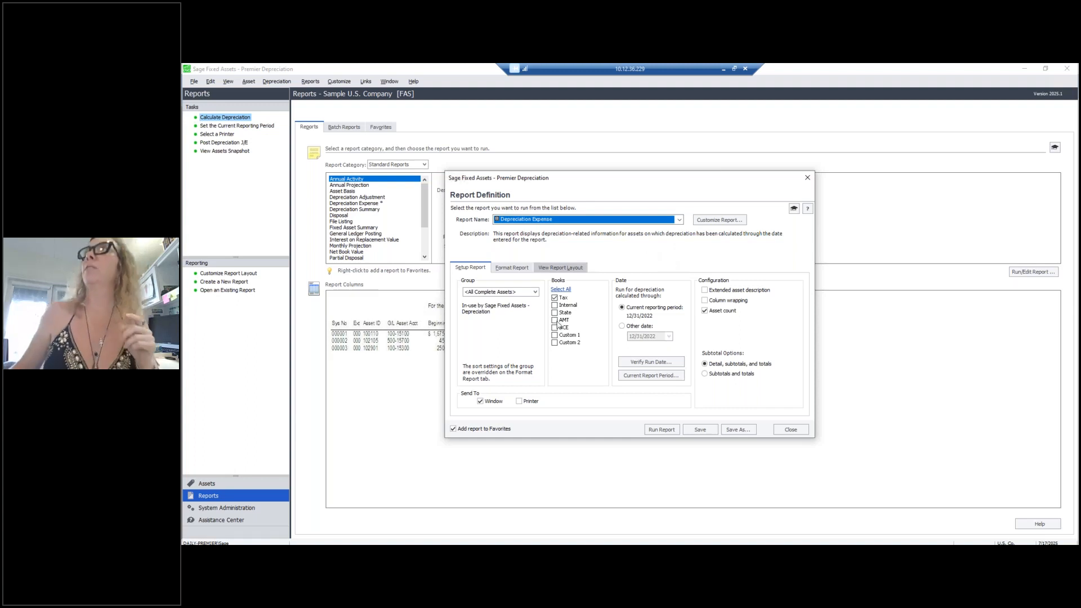
Switch the Depreciation Expense report from the Tax book to the Internal book, and open its customization, saving the changes.
{"action": "left_click", "coordinate": [570, 299]}
{"action": "left_click", "coordinate": [570, 306]}
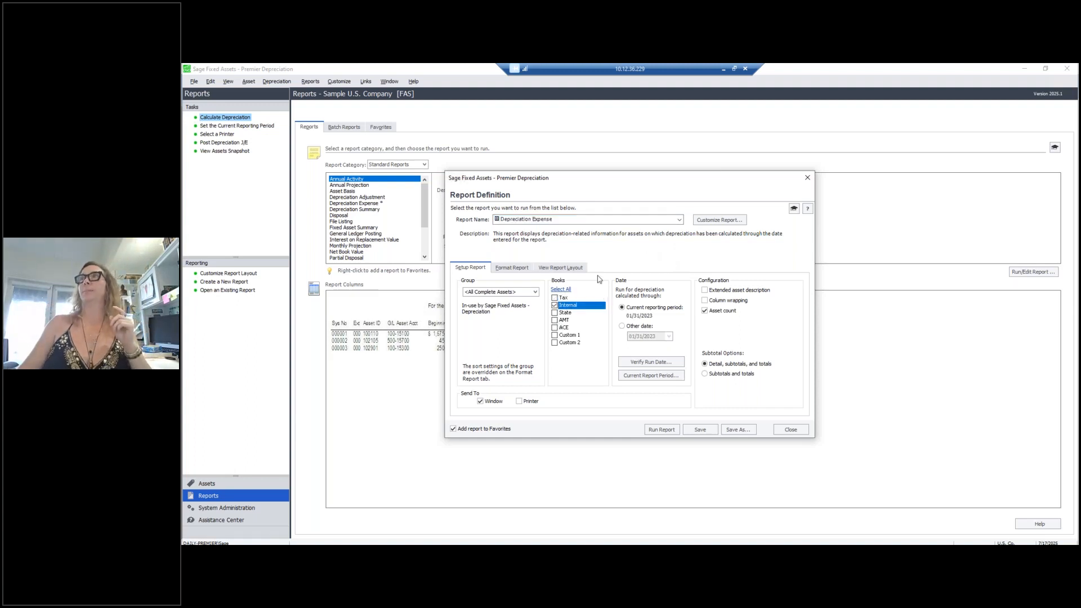
{"action": "left_click", "coordinate": [712, 220]}
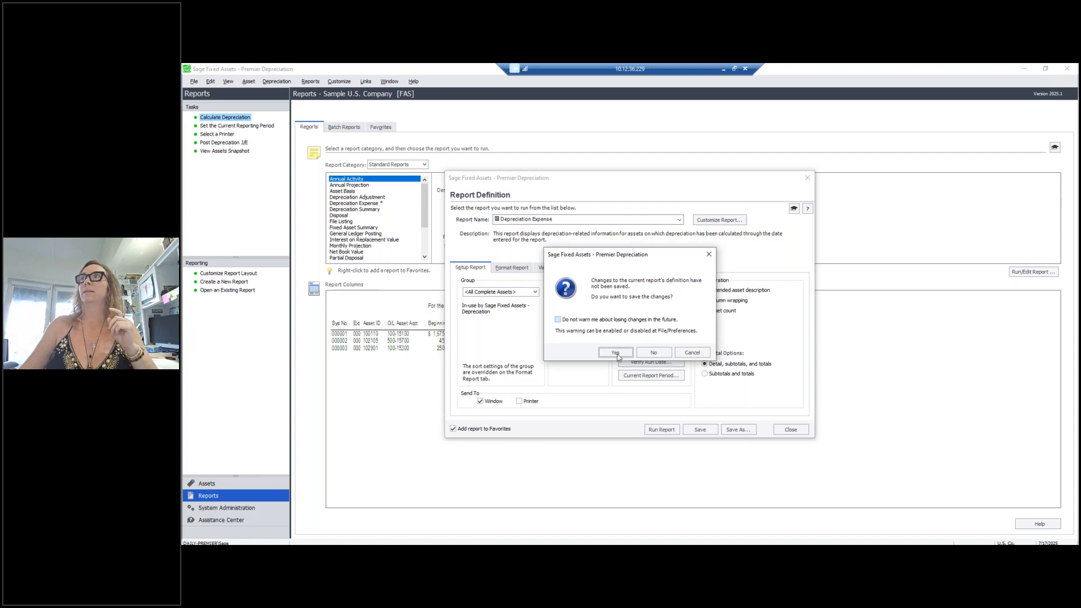
{"action": "left_click", "coordinate": [617, 353]}
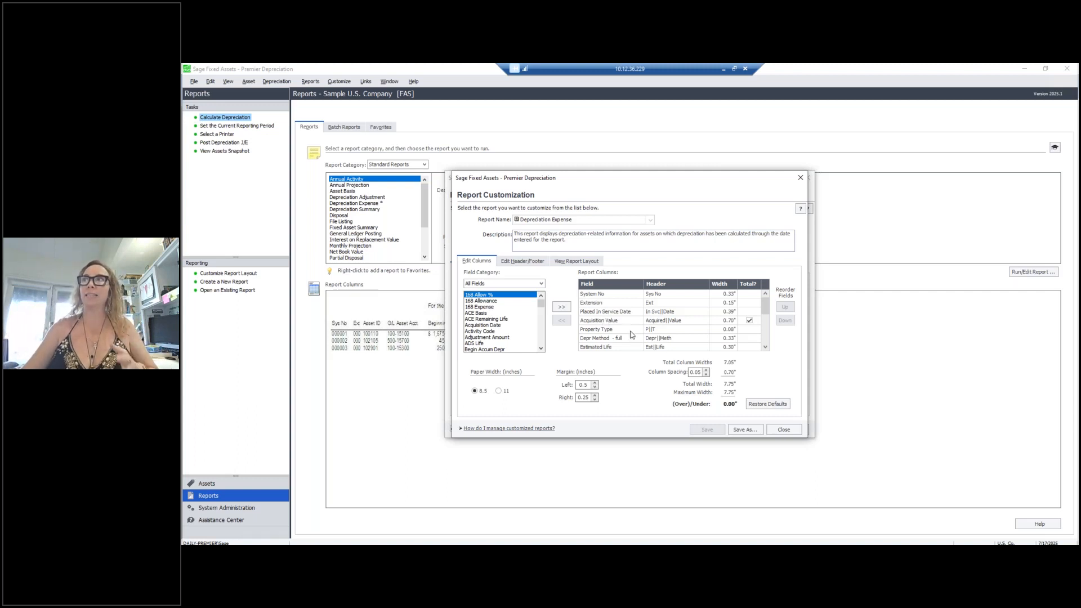
Remove the Salv/168 Allow Sec 179 field from the report columns.
{"action": "scroll", "coordinate": [667, 332], "scroll_direction": "down", "scroll_amount": 1}
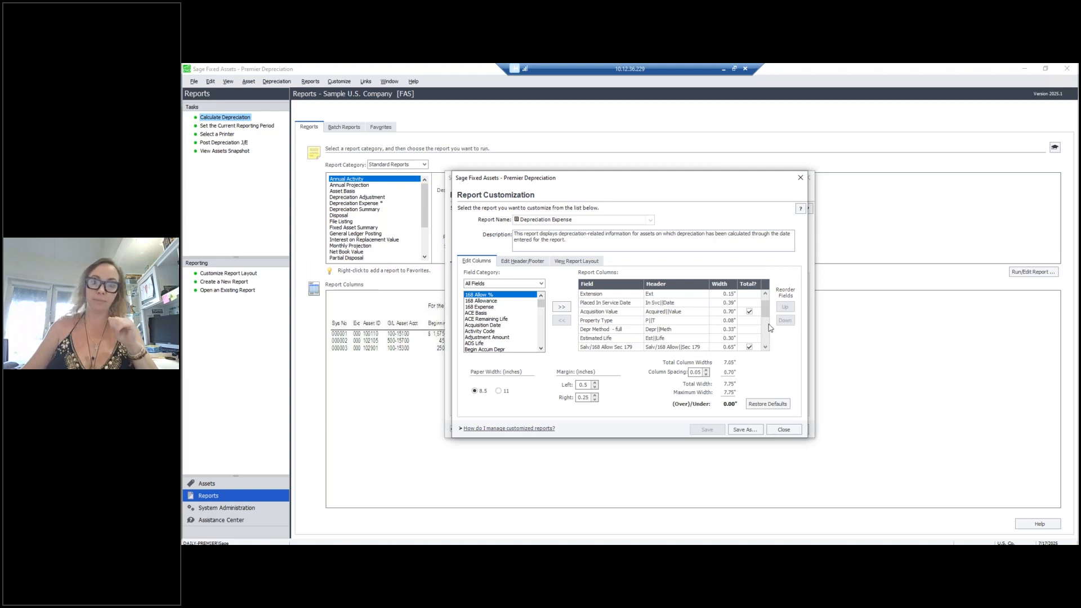
{"action": "left_click_drag", "start_coordinate": [766, 310], "coordinate": [769, 318]}
{"action": "left_click", "coordinate": [599, 322]}
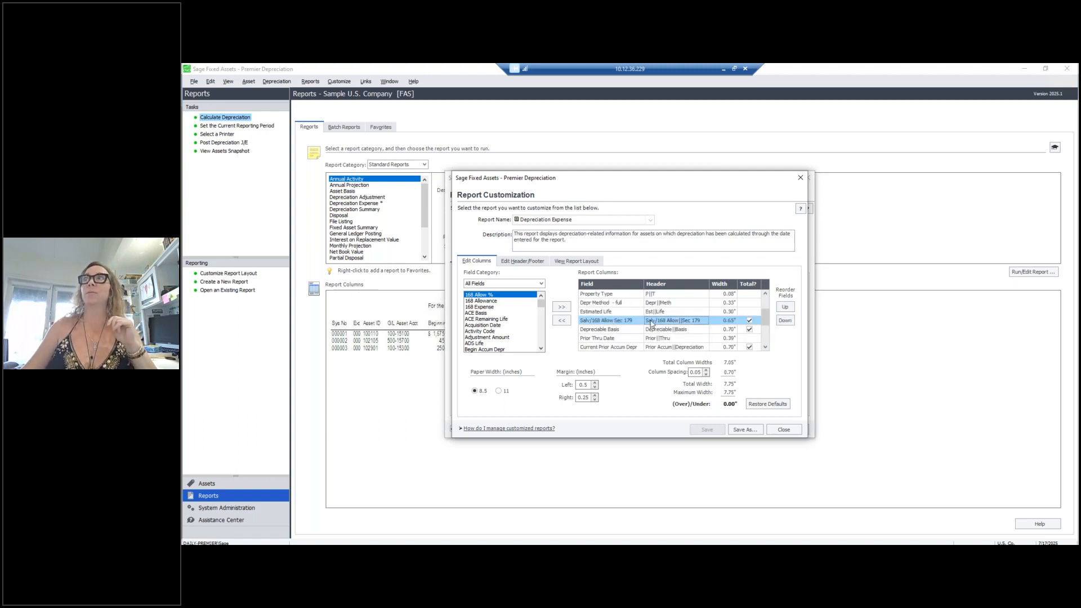
{"action": "left_click", "coordinate": [563, 320]}
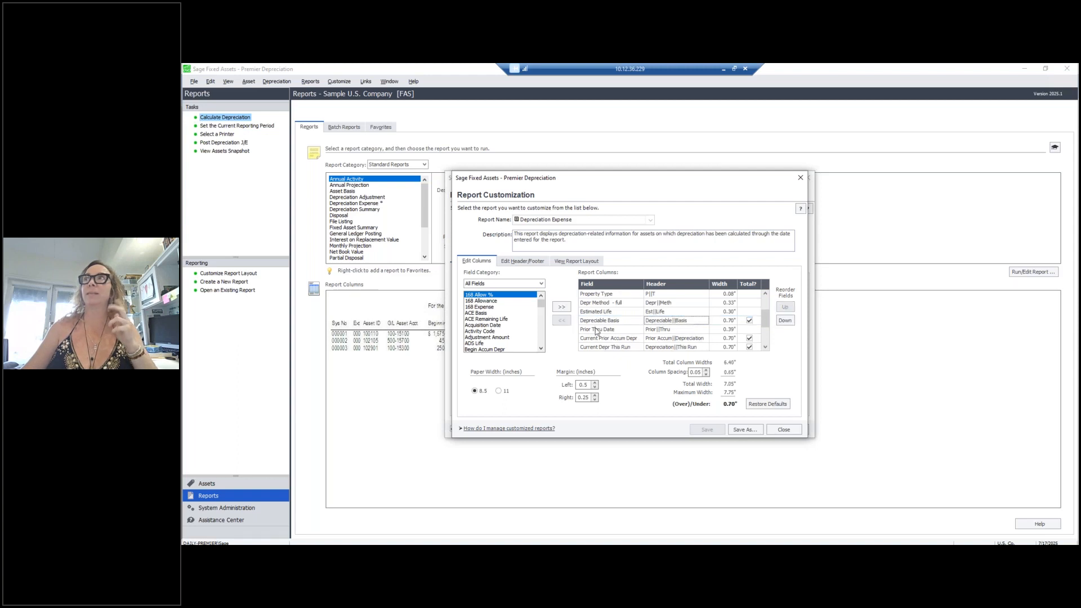
Review the remaining report columns and remove the Extension field.
{"action": "left_click_drag", "start_coordinate": [766, 321], "coordinate": [739, 394]}
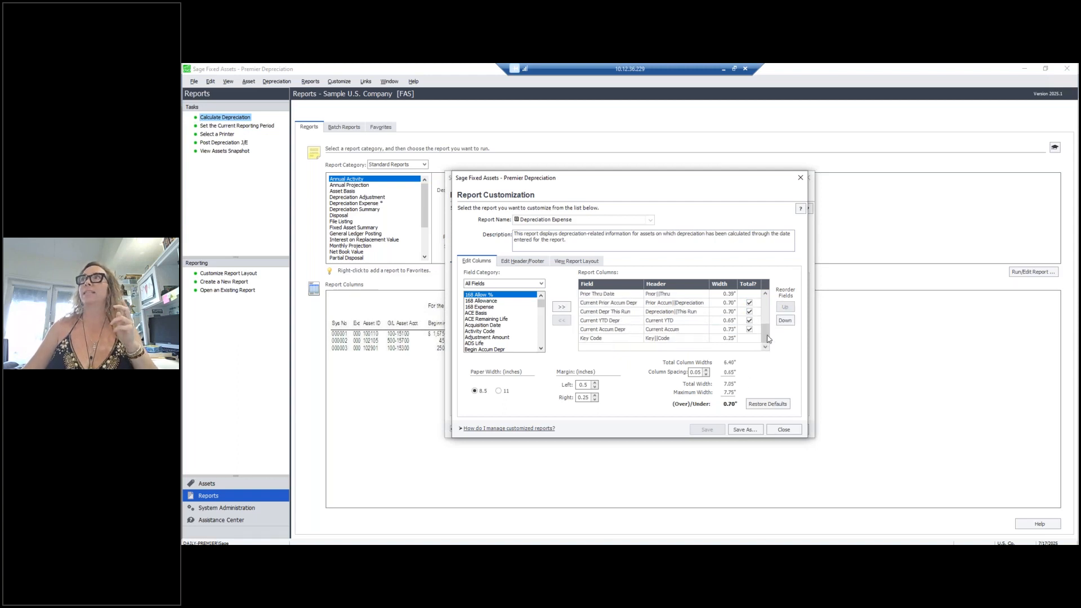
{"action": "left_click_drag", "start_coordinate": [769, 337], "coordinate": [772, 311]}
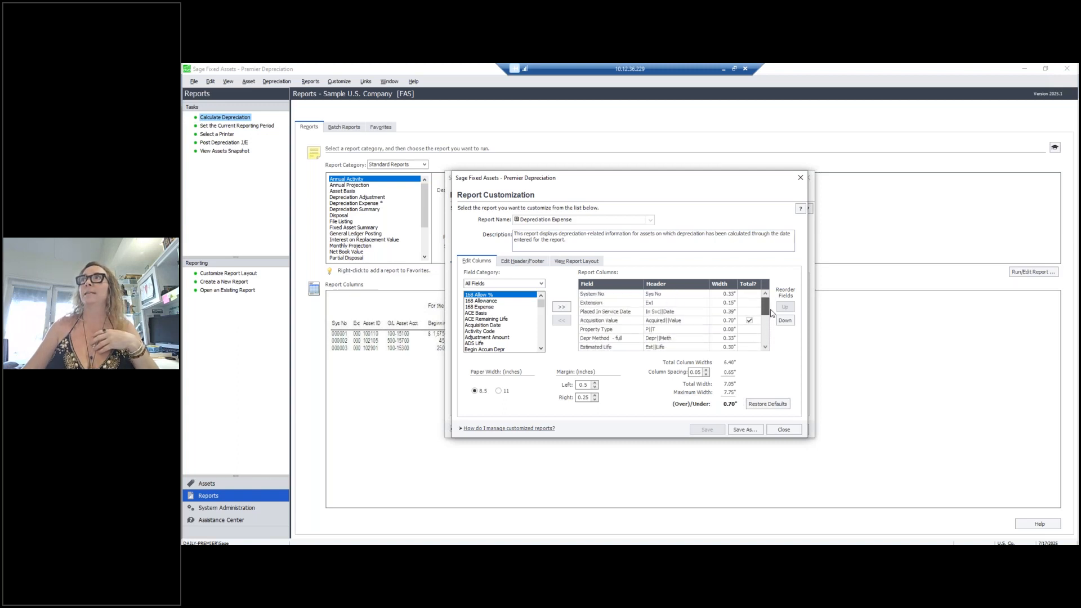
{"action": "left_click", "coordinate": [620, 302]}
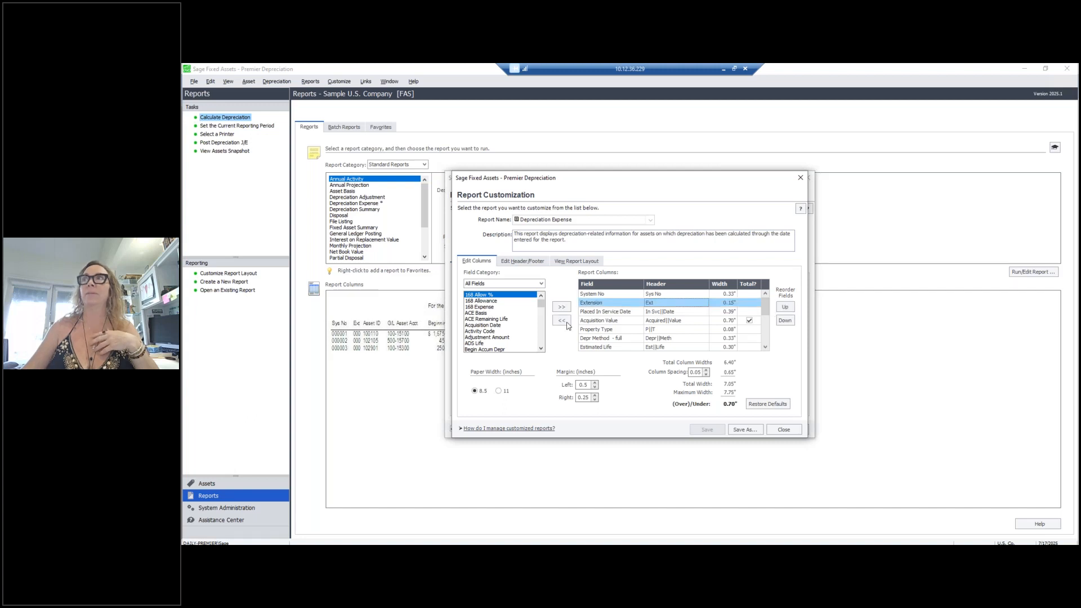
{"action": "left_click", "coordinate": [563, 321]}
Add the Description field from the General Info Fields category to the report columns.
{"action": "left_click_drag", "start_coordinate": [767, 308], "coordinate": [767, 316]}
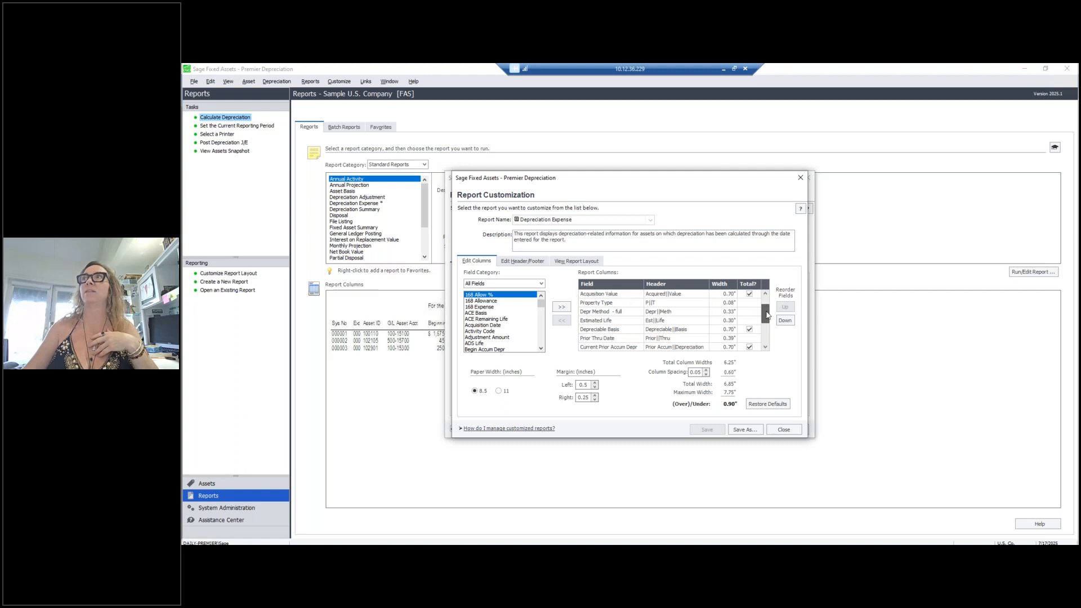
{"action": "left_click", "coordinate": [481, 339]}
{"action": "key", "text": "d"}
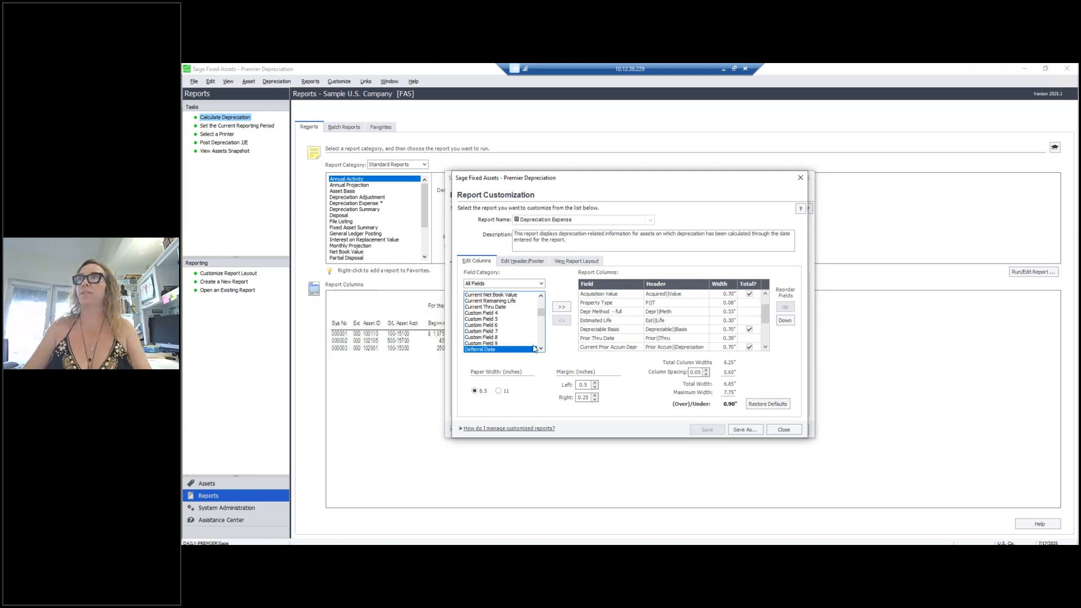
{"action": "left_click", "coordinate": [541, 283]}
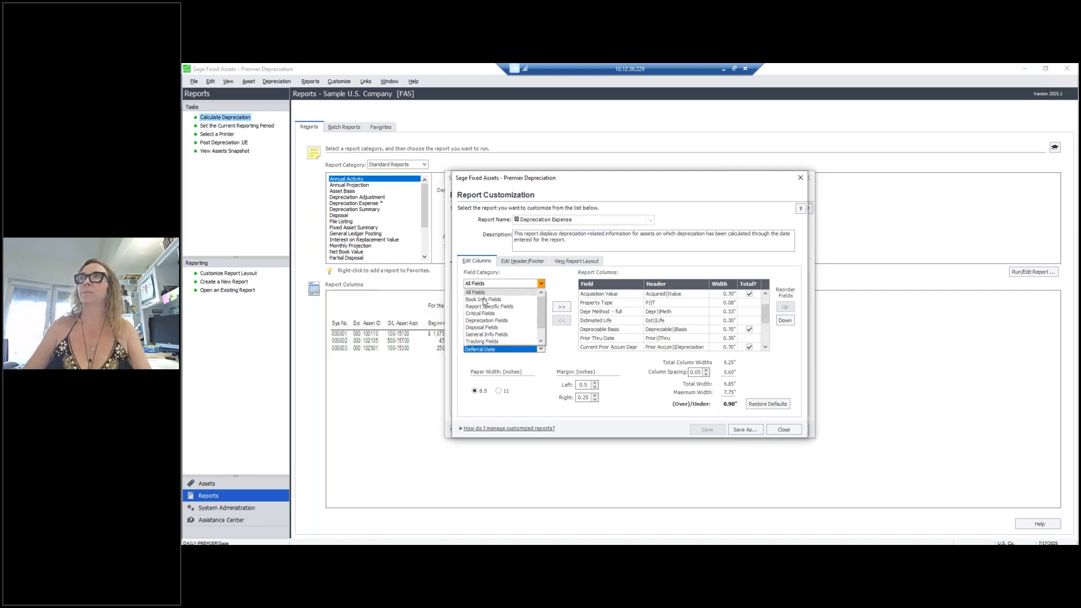
{"action": "left_click", "coordinate": [487, 334]}
{"action": "mouse_move", "coordinate": [540, 308]}
{"action": "left_mouse_down"}
{"action": "mouse_move", "coordinate": [542, 348]}
{"action": "mouse_move", "coordinate": [541, 325]}
{"action": "left_mouse_up"}
{"action": "left_click", "coordinate": [476, 301]}
{"action": "left_click", "coordinate": [562, 307]}
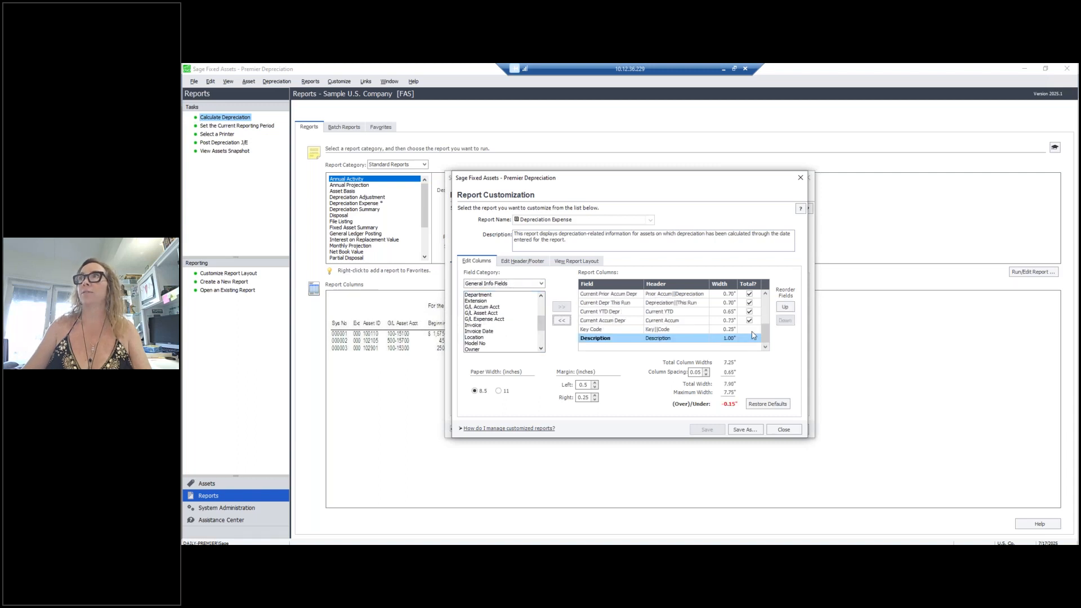
Reorder the report columns so that Description sits directly after System No and before Placed In Service Date.
{"action": "left_click", "coordinate": [785, 307]}
{"action": "left_click", "coordinate": [785, 307]}
{"action": "left_click", "coordinate": [785, 307]}
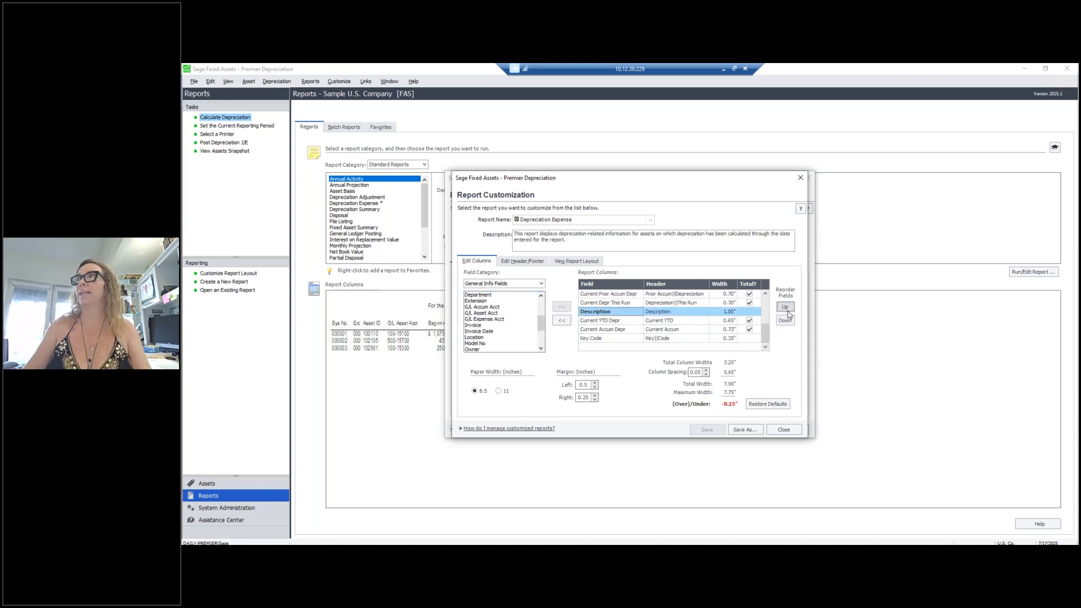
{"action": "left_click", "coordinate": [786, 308]}
{"action": "left_click", "coordinate": [785, 308]}
{"action": "left_click", "coordinate": [786, 308]}
{"action": "left_click", "coordinate": [786, 309]}
{"action": "left_click", "coordinate": [786, 308]}
{"action": "left_click", "coordinate": [786, 308]}
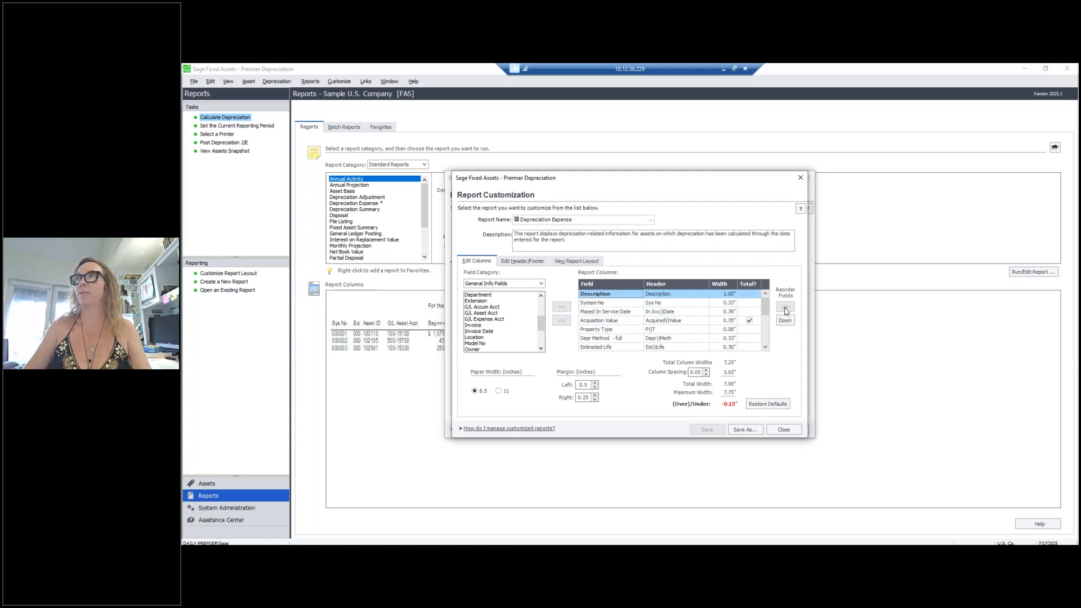
{"action": "left_click", "coordinate": [785, 322]}
{"action": "left_click", "coordinate": [785, 322]}
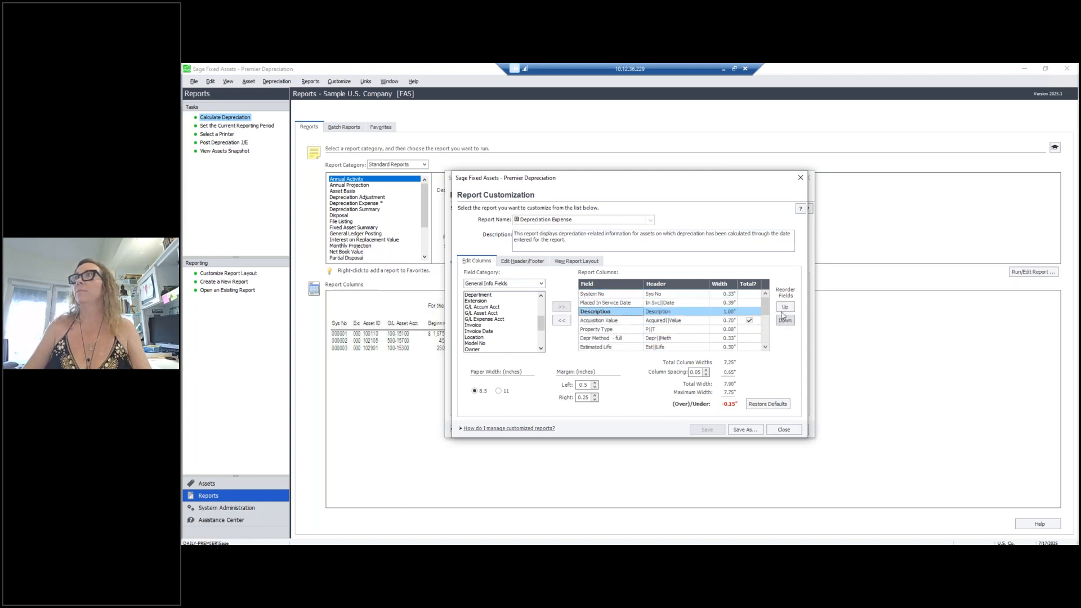
{"action": "left_click", "coordinate": [785, 307]}
Reduce the right margin to 0.05 inches and set the Description column's width to 0.70 inches.
{"action": "left_click", "coordinate": [595, 400]}
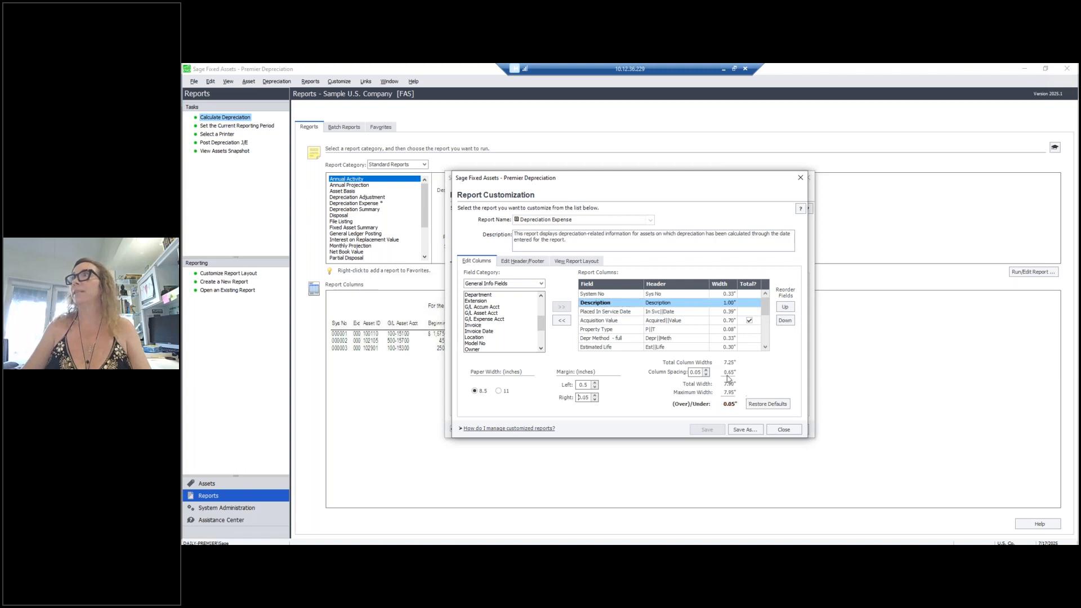
{"action": "left_click", "coordinate": [725, 303]}
{"action": "left_click_drag", "start_coordinate": [726, 303], "coordinate": [734, 302]}
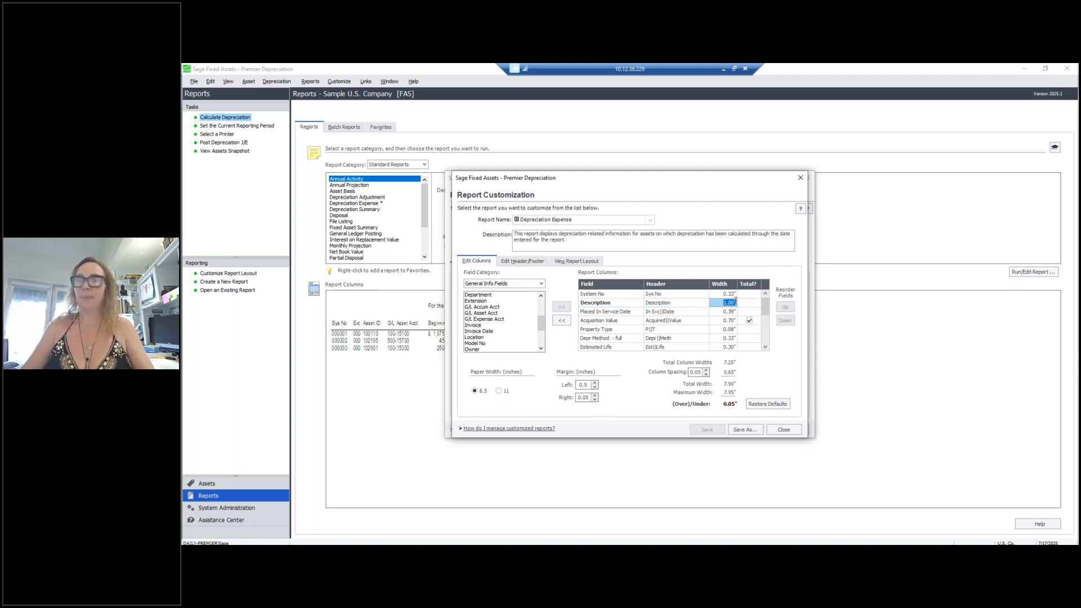
{"action": "type", "text": "0.70"}
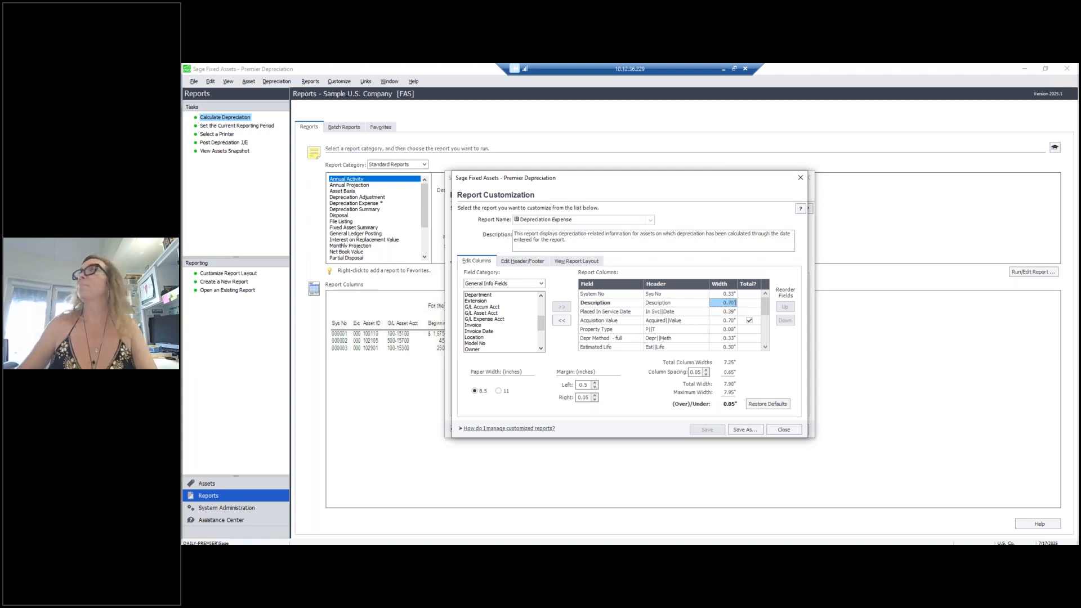
{"action": "key", "text": "Tab"}
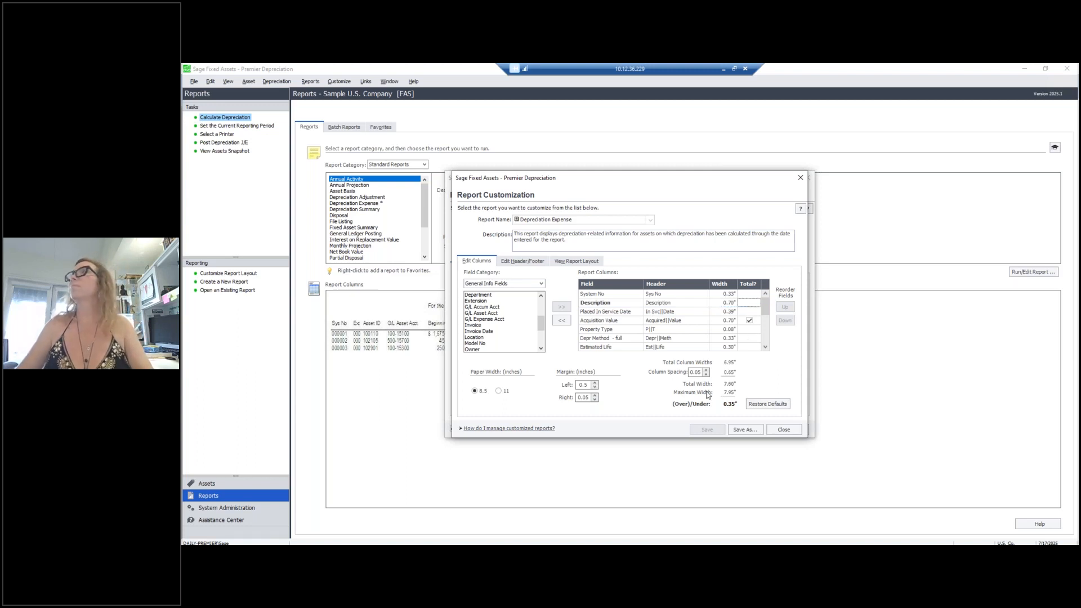
Add the Location field to the report columns and set its width to 0.50 inches.
{"action": "left_click", "coordinate": [476, 338]}
{"action": "left_click", "coordinate": [562, 307]}
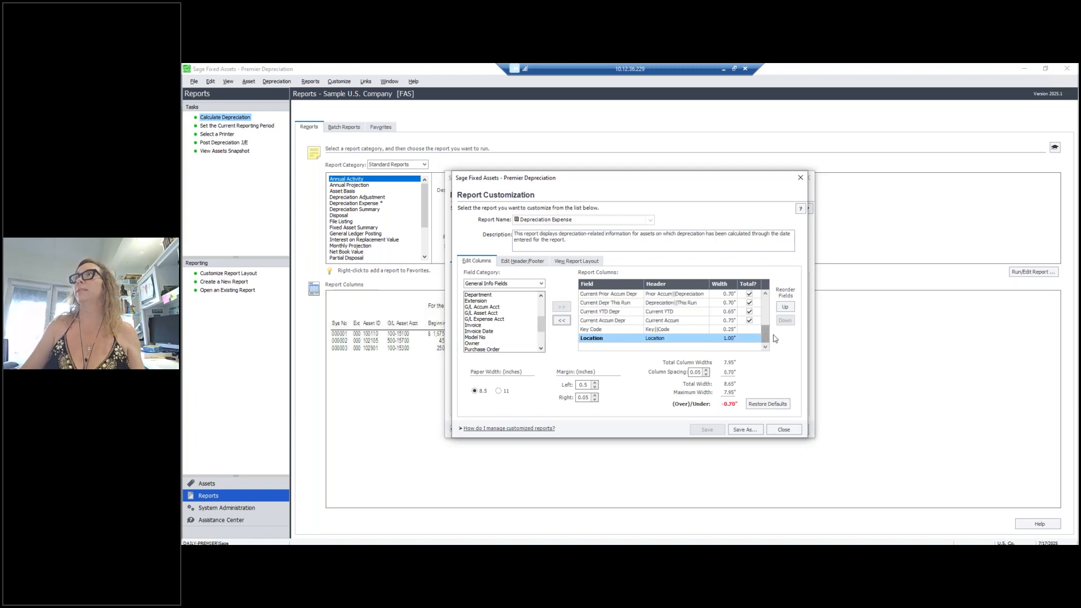
{"action": "left_click", "coordinate": [729, 337]}
{"action": "type", "text": "0.7"}
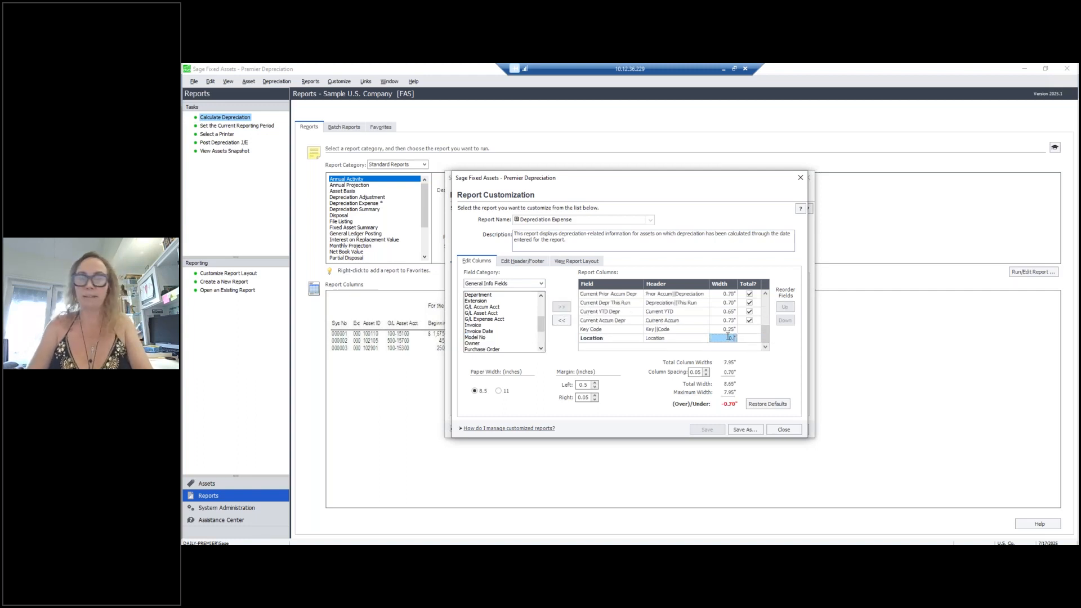
{"action": "type", "text": "0.50\""}
{"action": "left_click", "coordinate": [741, 340]}
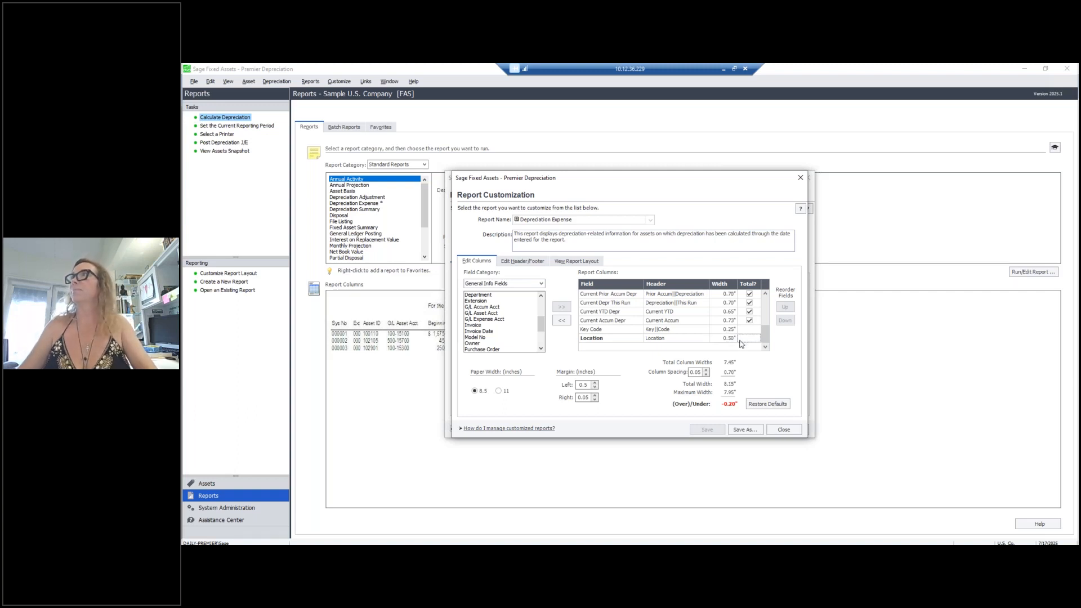
Set the Location column's width to 0.30 inches.
{"action": "left_click", "coordinate": [706, 340]}
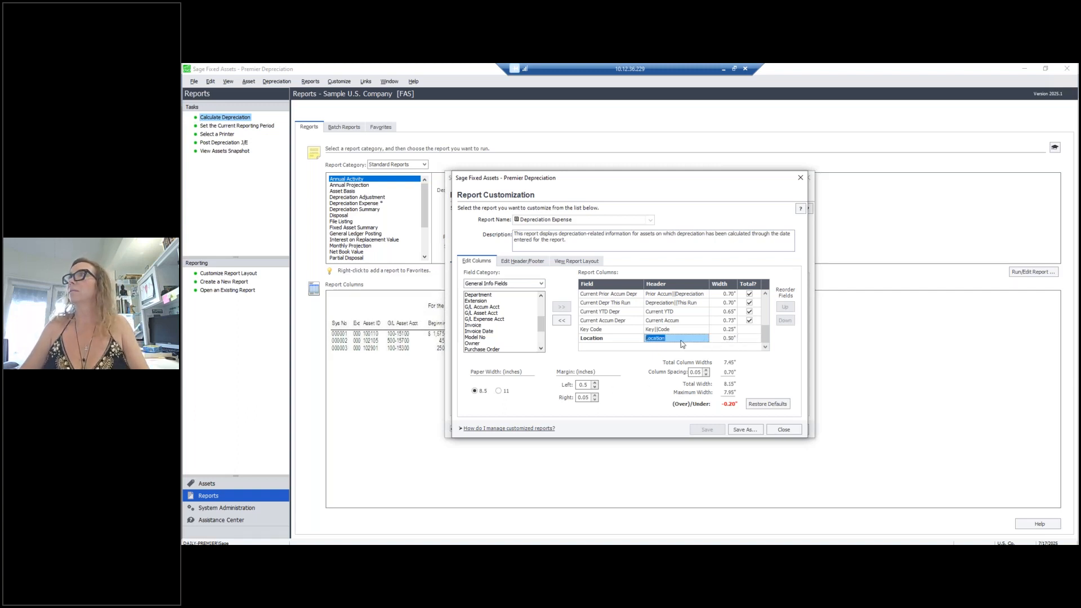
{"action": "left_click", "coordinate": [726, 340]}
{"action": "type", "text": "0.30"}
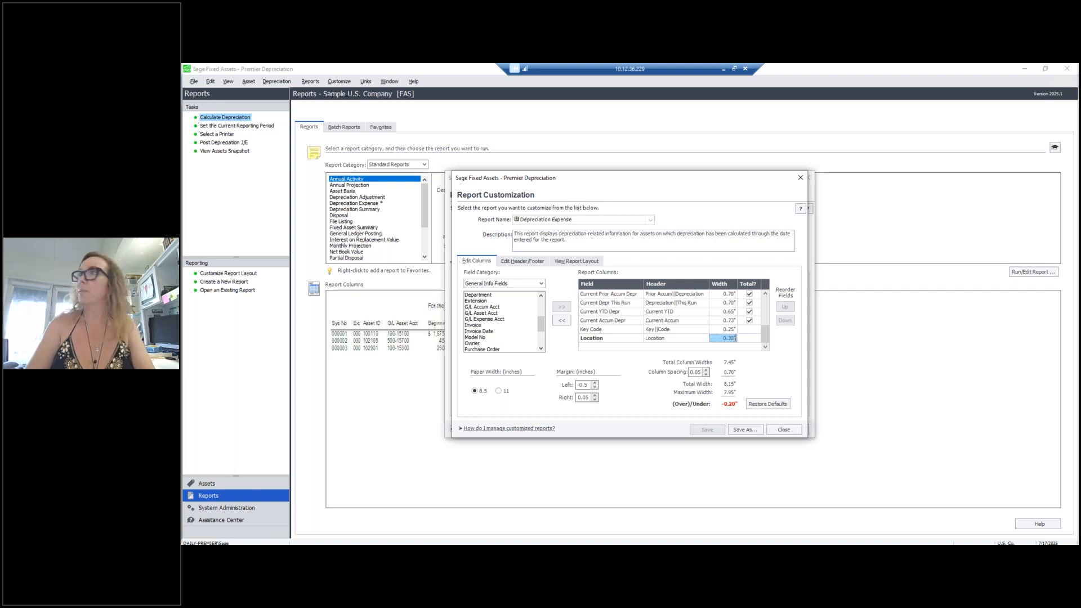
{"action": "key", "text": "Return"}
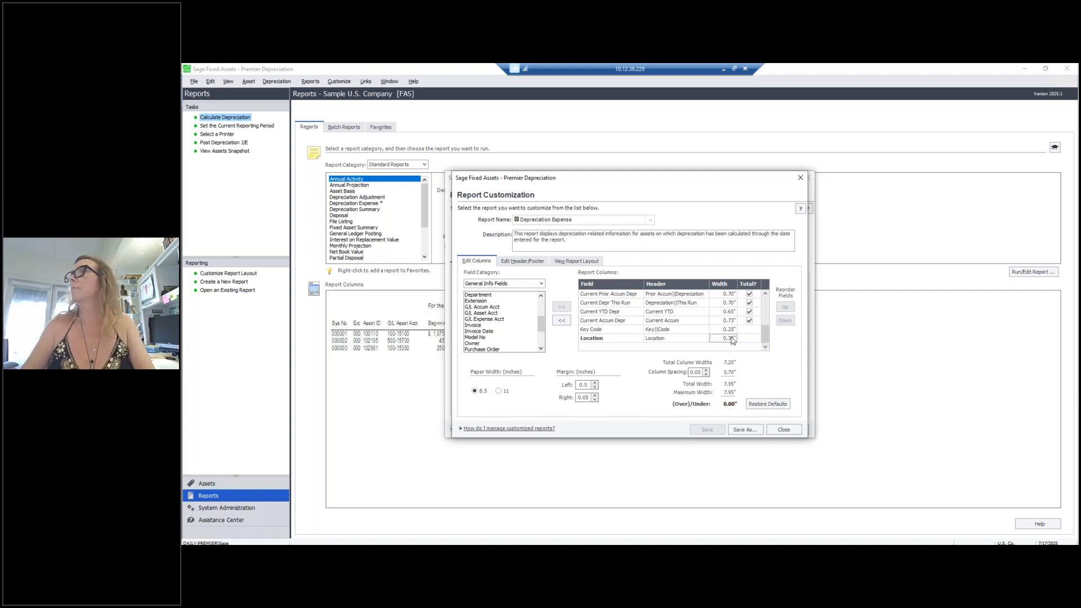
Reorder the report columns so that Location sits directly after Description and before Placed In Service Date.
{"action": "left_click", "coordinate": [663, 337]}
{"action": "left_click", "coordinate": [785, 308]}
{"action": "left_click", "coordinate": [785, 307]}
{"action": "left_click", "coordinate": [785, 308]}
{"action": "left_click", "coordinate": [785, 308]}
{"action": "left_click", "coordinate": [785, 308]}
{"action": "left_click", "coordinate": [766, 295]}
{"action": "left_click", "coordinate": [765, 295]}
{"action": "left_click", "coordinate": [766, 295]}
{"action": "left_click", "coordinate": [766, 295]}
{"action": "left_click", "coordinate": [785, 307]}
{"action": "left_click", "coordinate": [785, 308]}
{"action": "left_click", "coordinate": [785, 307]}
{"action": "left_click", "coordinate": [765, 294]}
{"action": "left_click", "coordinate": [766, 295]}
{"action": "left_click", "coordinate": [766, 295]}
{"action": "left_click", "coordinate": [785, 308]}
{"action": "left_click", "coordinate": [785, 307]}
{"action": "left_click", "coordinate": [785, 307]}
{"action": "left_click", "coordinate": [766, 294]}
{"action": "left_click", "coordinate": [766, 294]}
{"action": "left_click", "coordinate": [785, 308]}
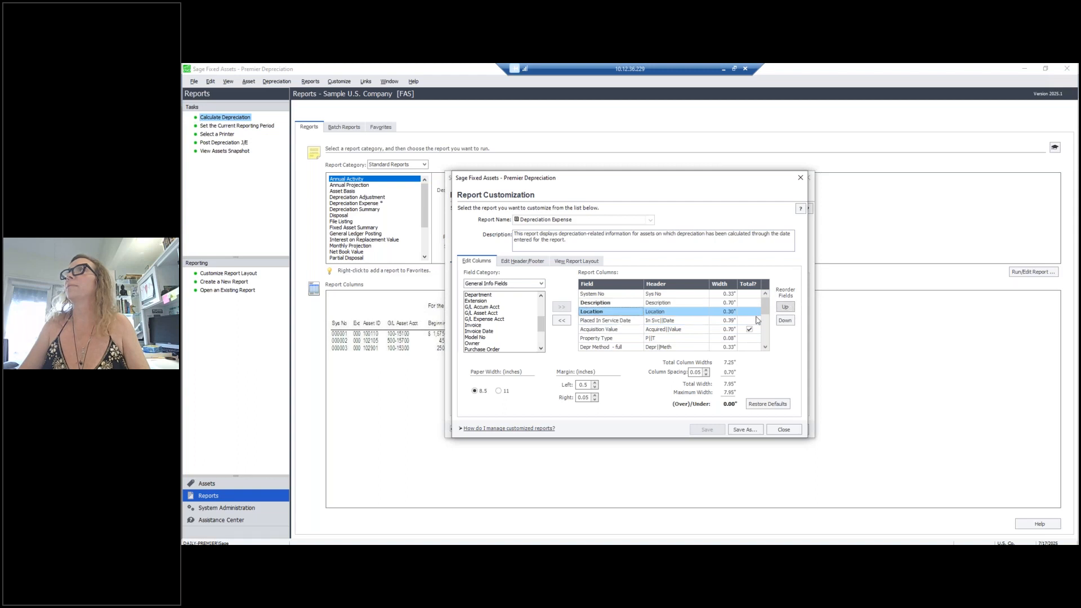
Save the customized report under the name Depreciation Expense INTERNAL (AB) and close the report customization.
{"action": "left_click", "coordinate": [746, 430]}
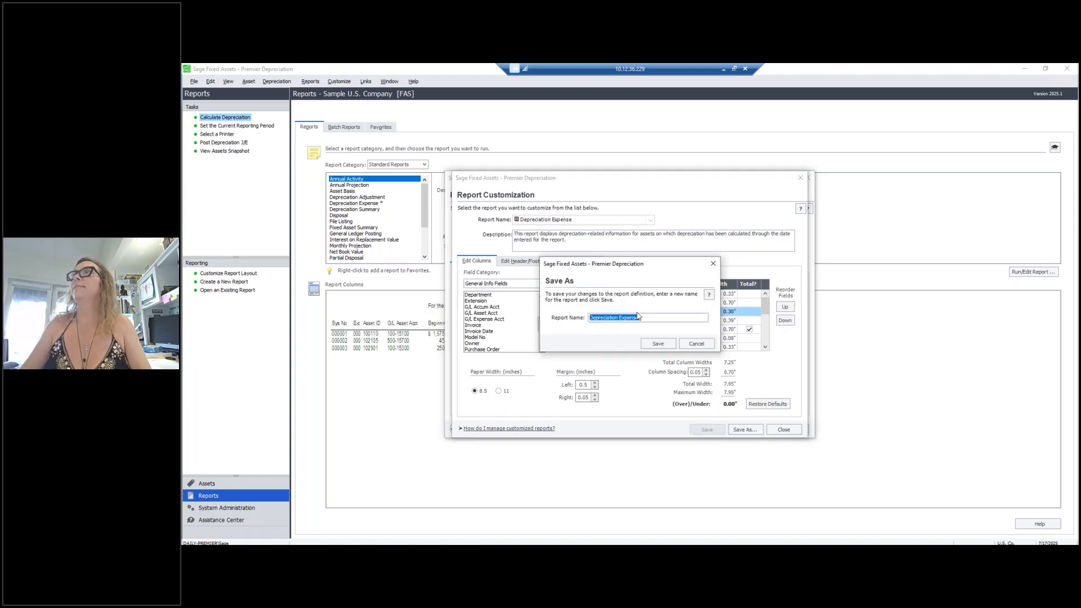
{"action": "left_click", "coordinate": [649, 319]}
{"action": "type", "text": "INTERNAL (AB"}
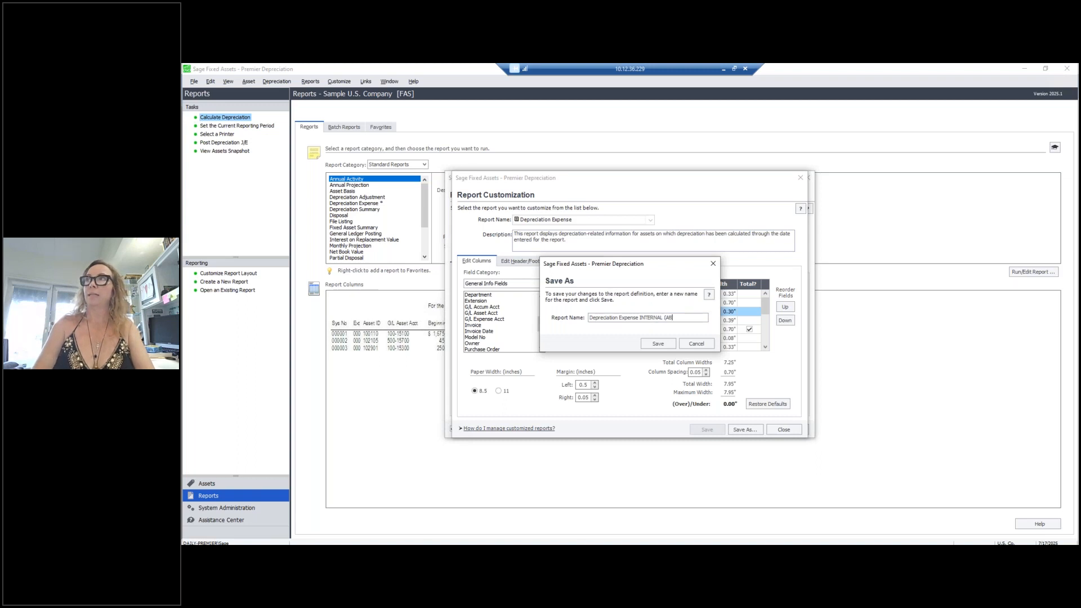
{"action": "left_click", "coordinate": [657, 344]}
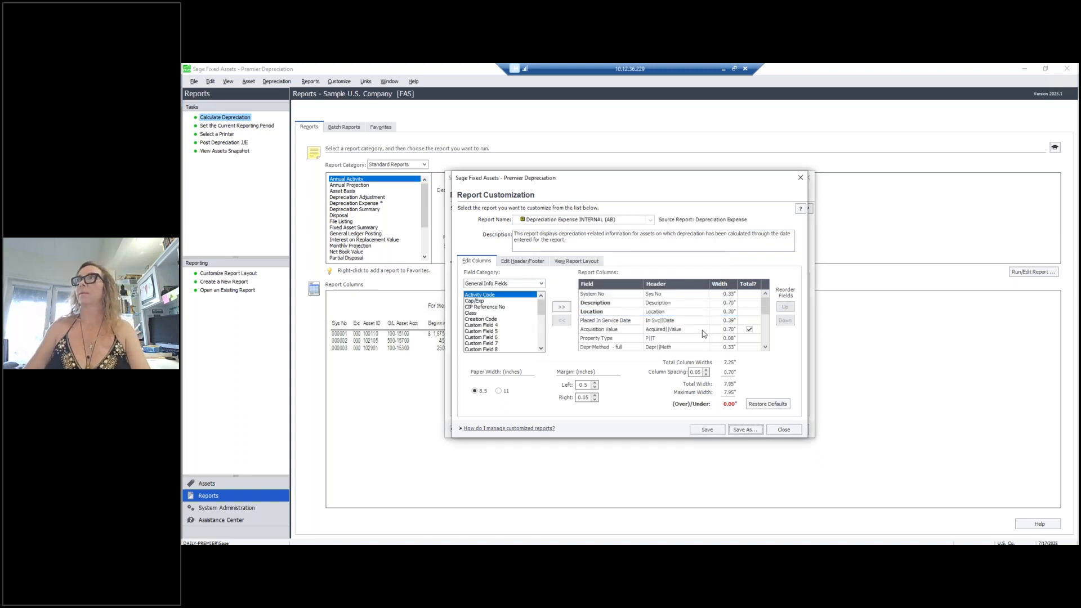
{"action": "left_click", "coordinate": [529, 262]}
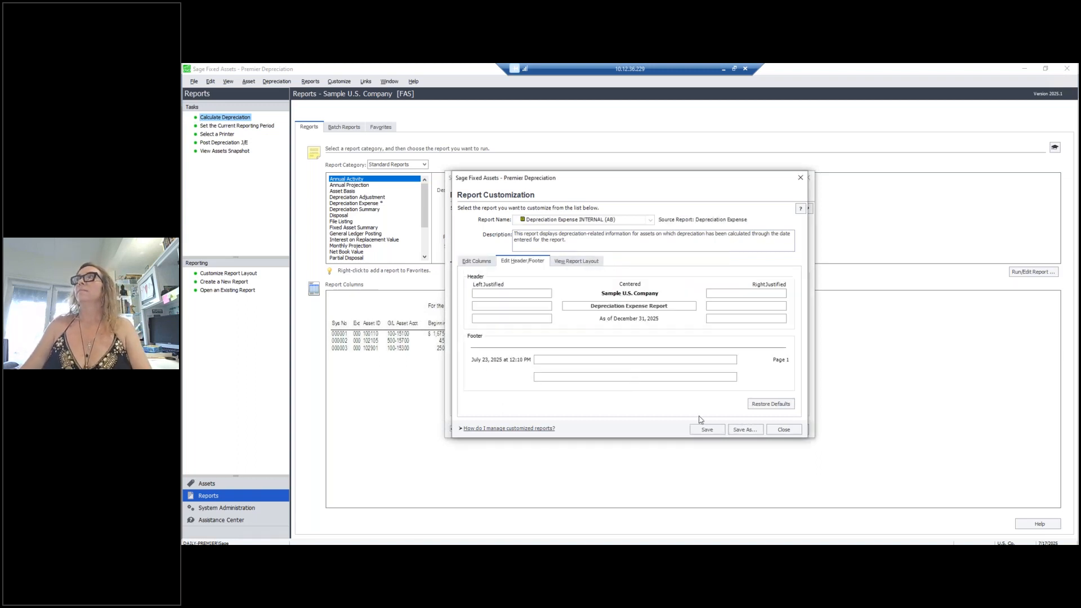
{"action": "left_click", "coordinate": [785, 430]}
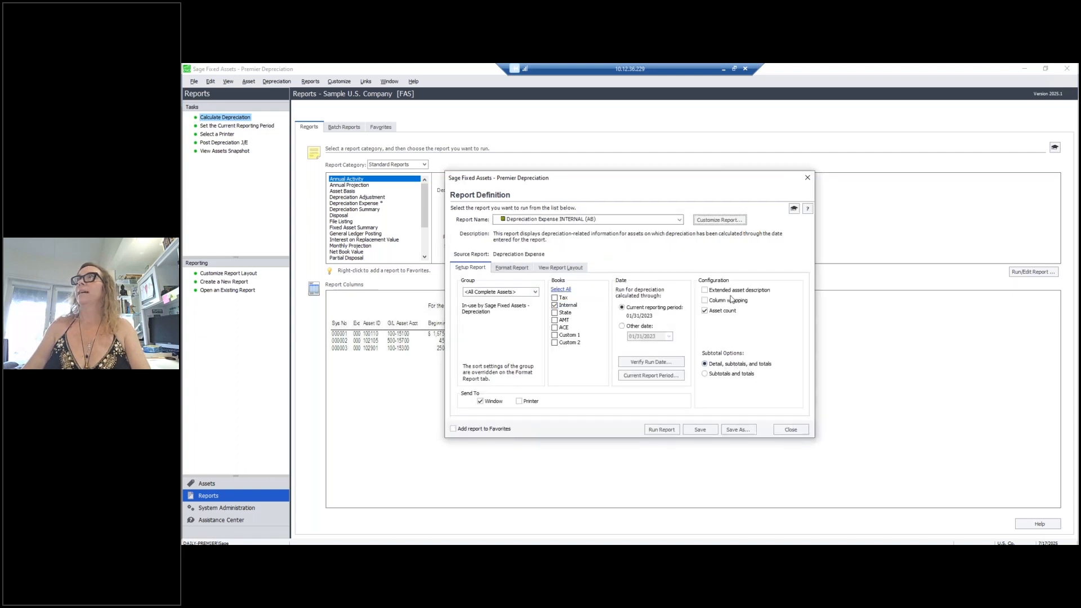
Review the format and sort options of the new report, save its definition and close it.
{"action": "left_click", "coordinate": [512, 268]}
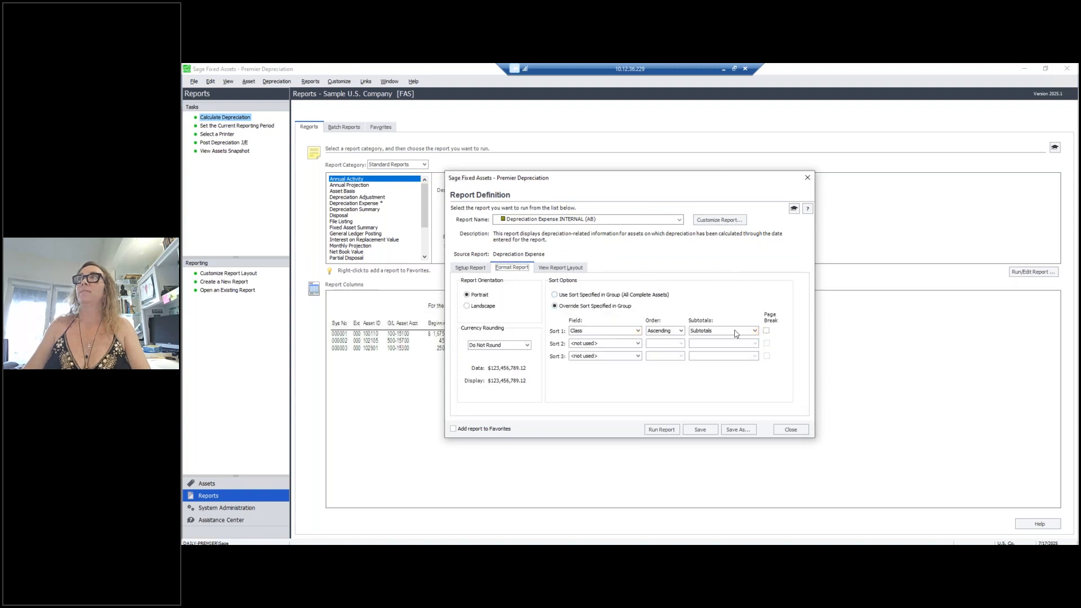
{"action": "left_click", "coordinate": [700, 430]}
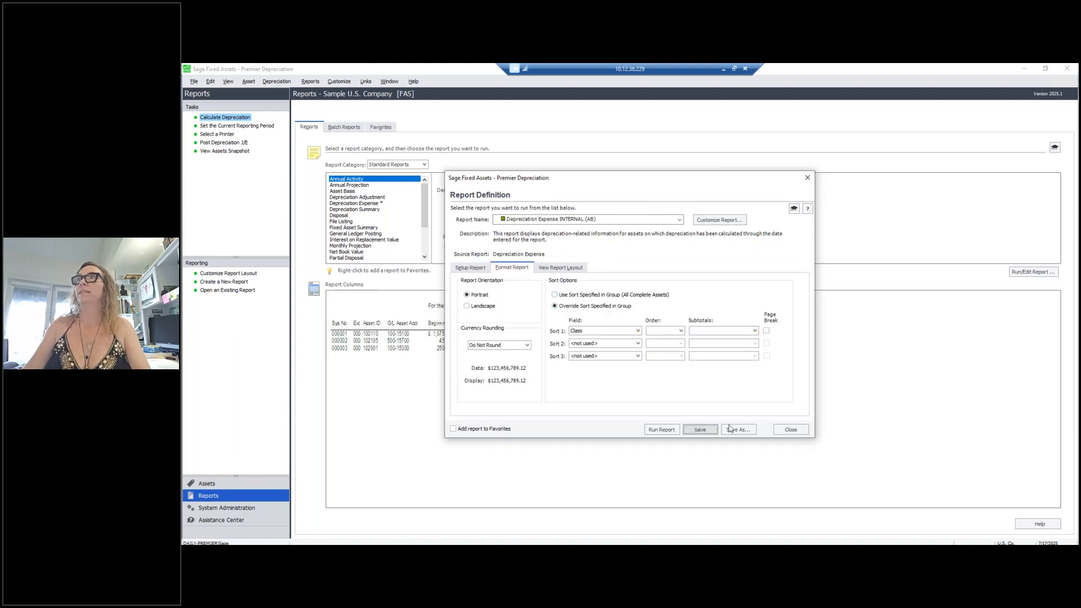
{"action": "left_click", "coordinate": [791, 430]}
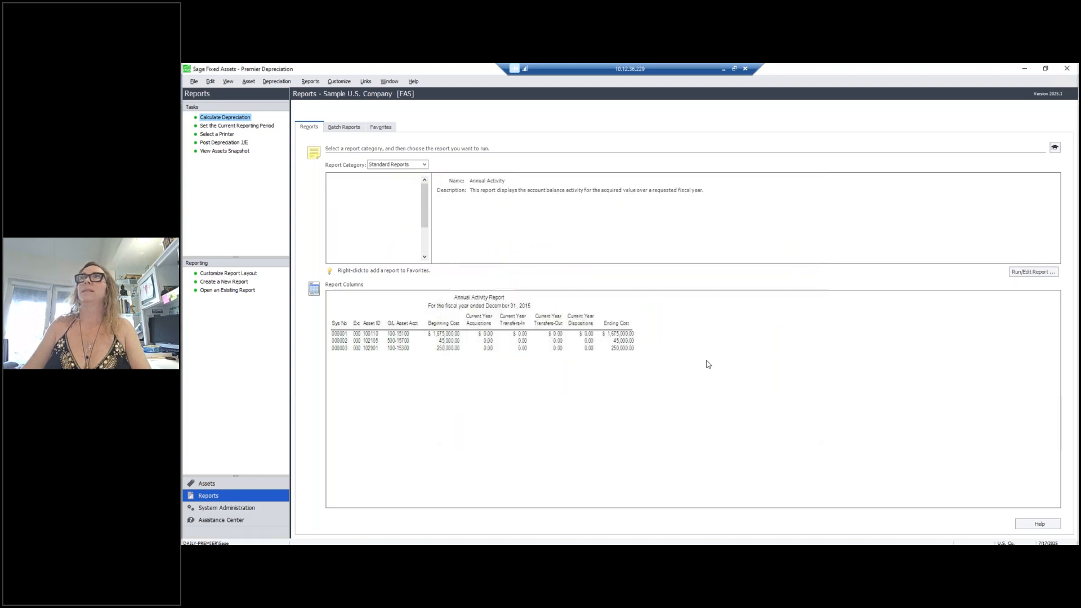
{"action": "left_click", "coordinate": [274, 82]}
{"action": "left_click", "coordinate": [290, 93]}
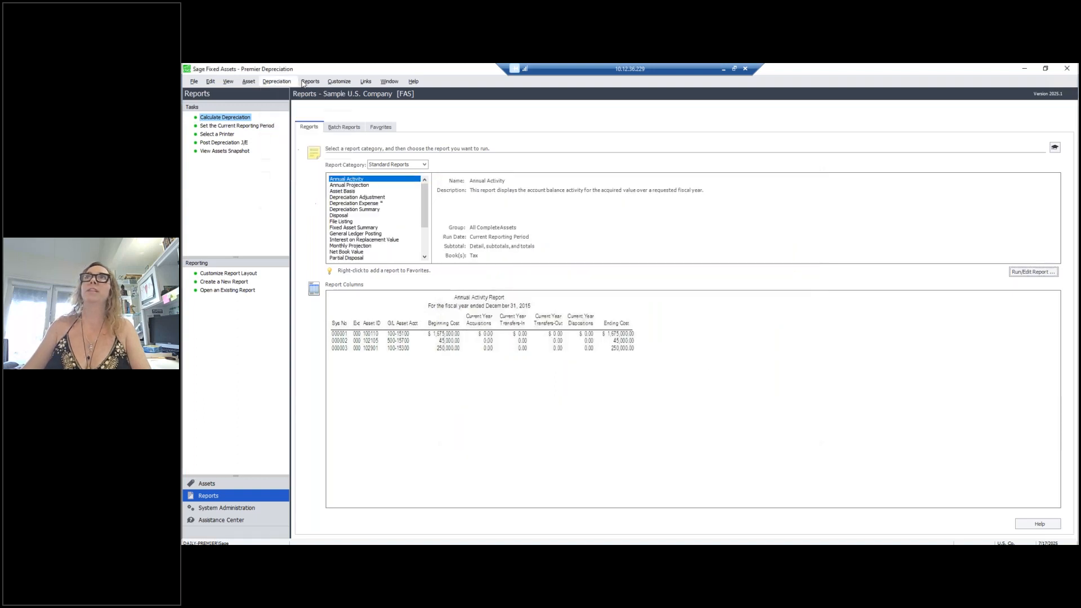
{"action": "left_click", "coordinate": [615, 331]}
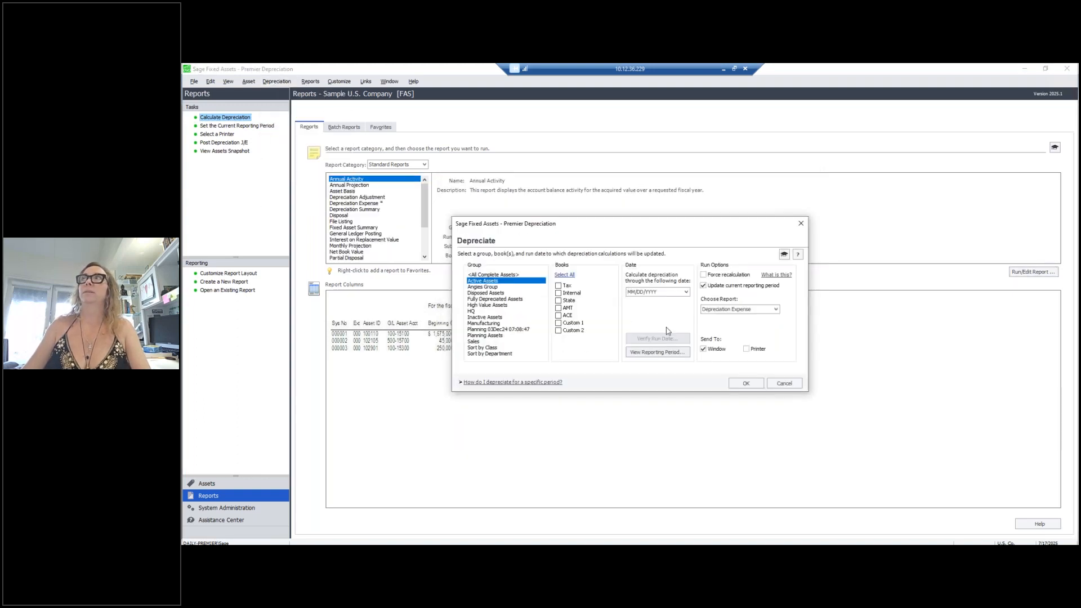
{"action": "left_click", "coordinate": [575, 294]}
{"action": "left_click", "coordinate": [760, 310]}
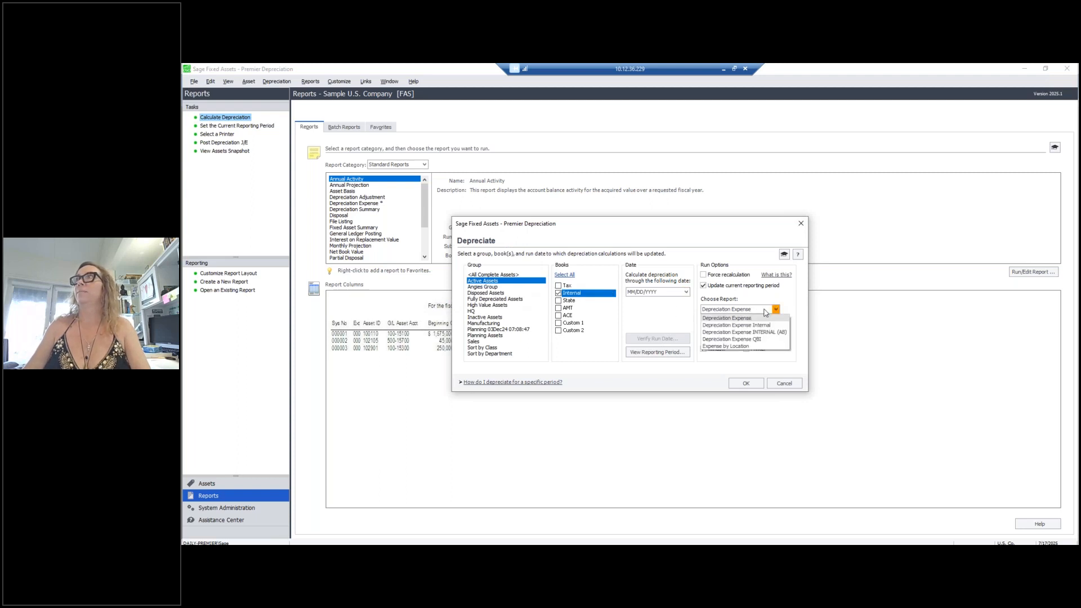
{"action": "left_click", "coordinate": [784, 335]}
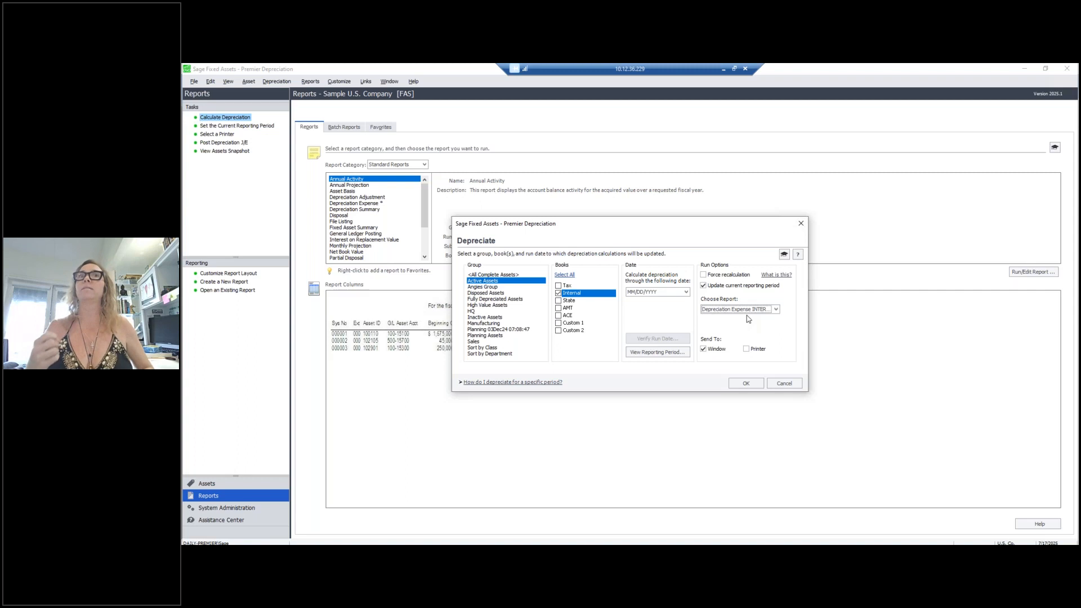
{"action": "left_click", "coordinate": [785, 383]}
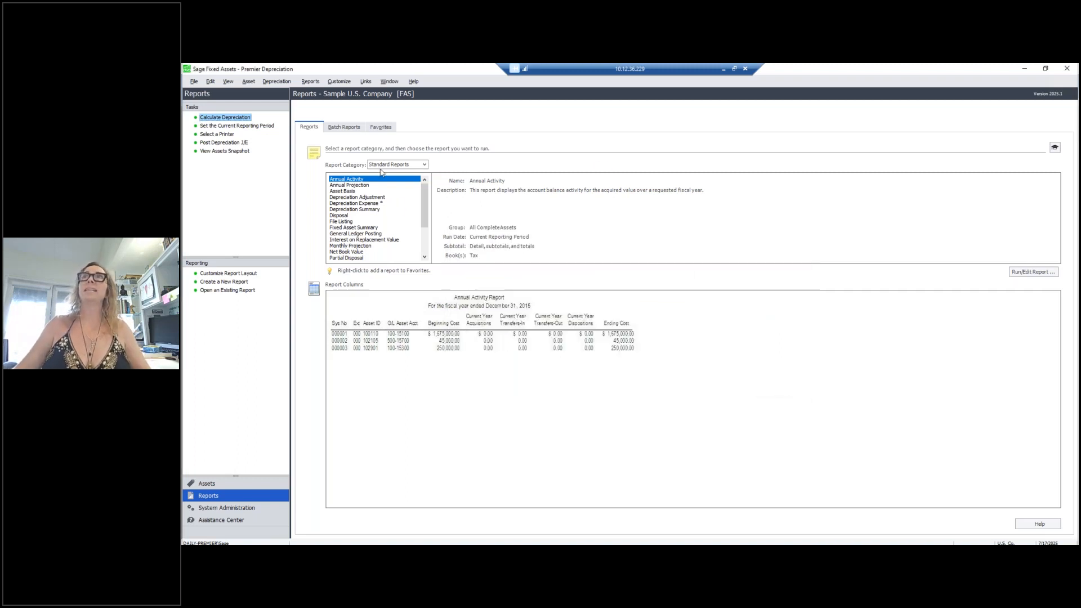
{"action": "left_click", "coordinate": [340, 82]}
{"action": "mouse_move", "coordinate": [309, 84]}
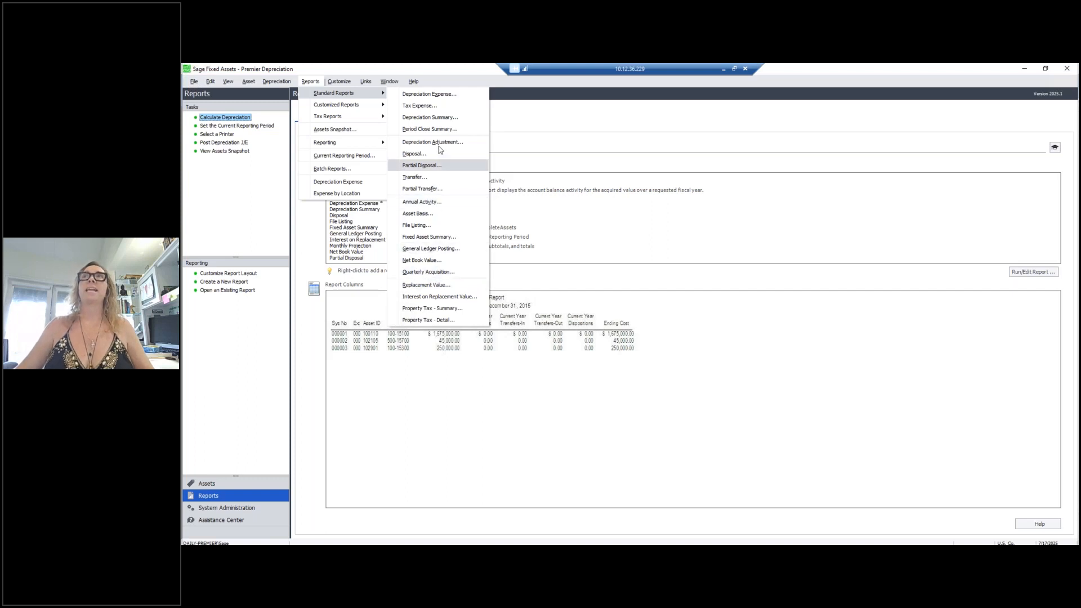
{"action": "left_click", "coordinate": [544, 125]}
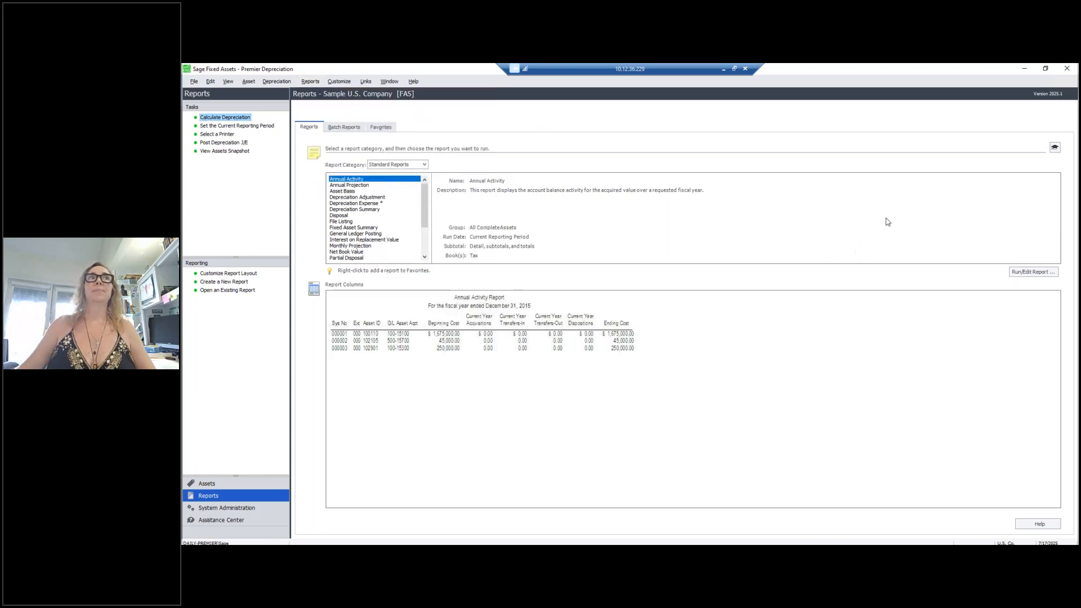
Start a custom export from the company utilities, agreeing to close the current company.
{"action": "left_click", "coordinate": [194, 82]}
{"action": "mouse_move", "coordinate": [231, 158]}
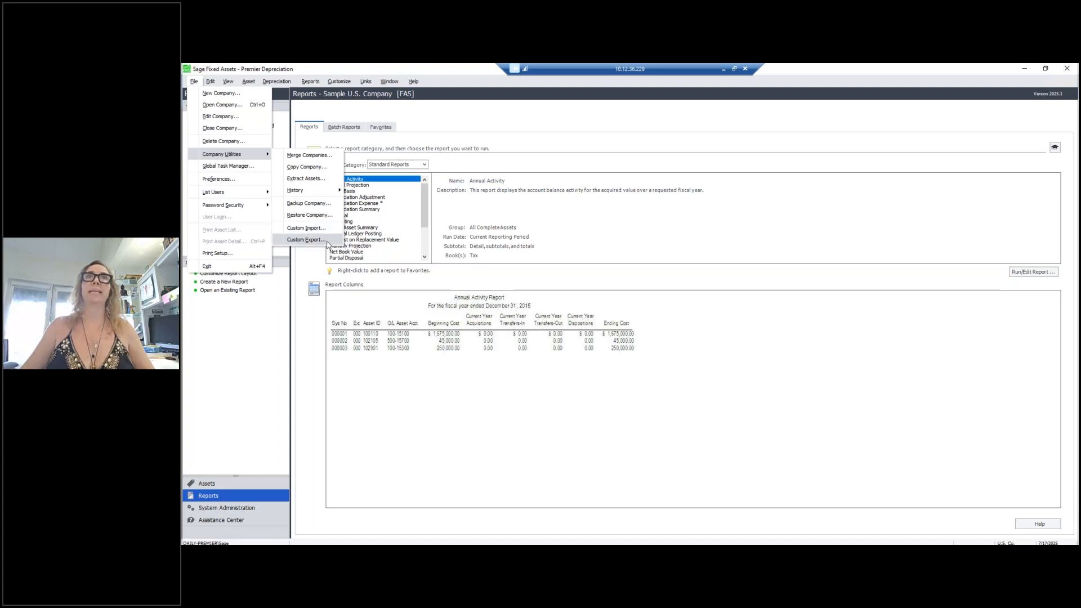
{"action": "left_click", "coordinate": [327, 241]}
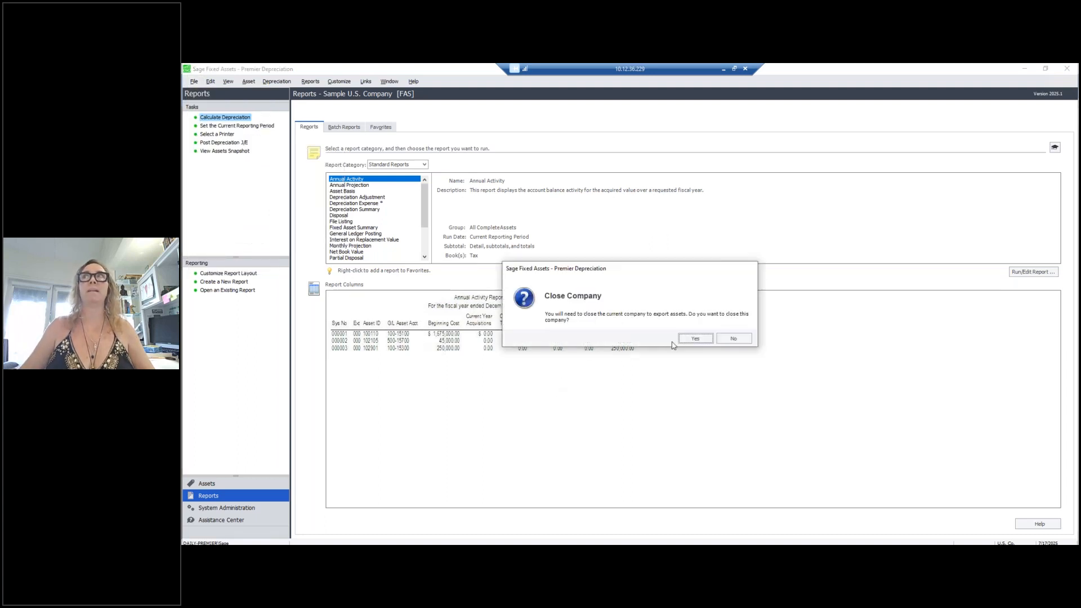
{"action": "left_click", "coordinate": [695, 339]}
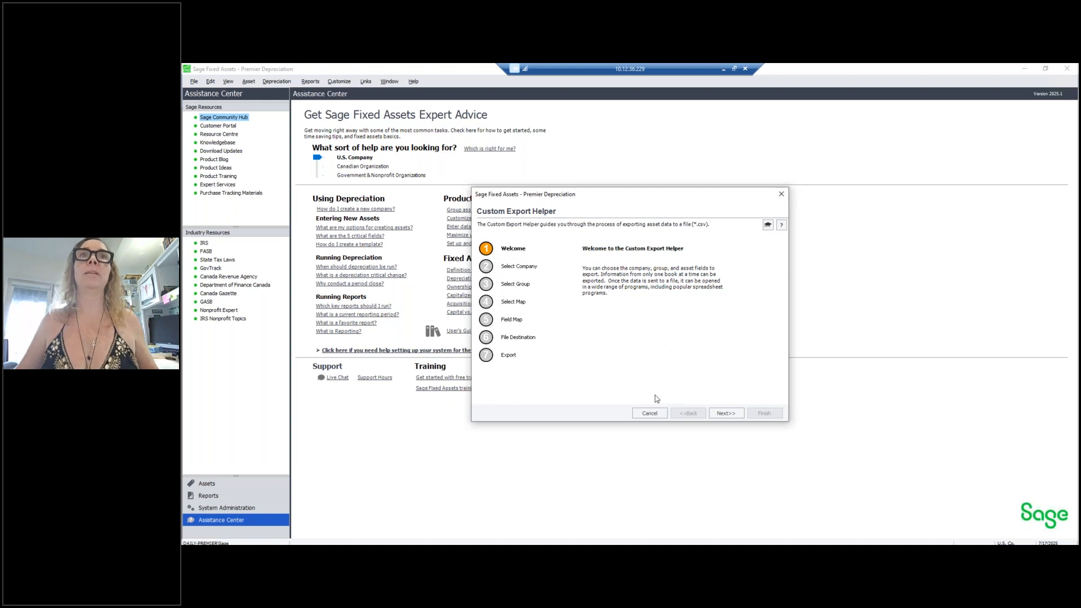
Choose Sample U.S. Company in the FAS database as the company whose assets are exported.
{"action": "left_click", "coordinate": [725, 413]}
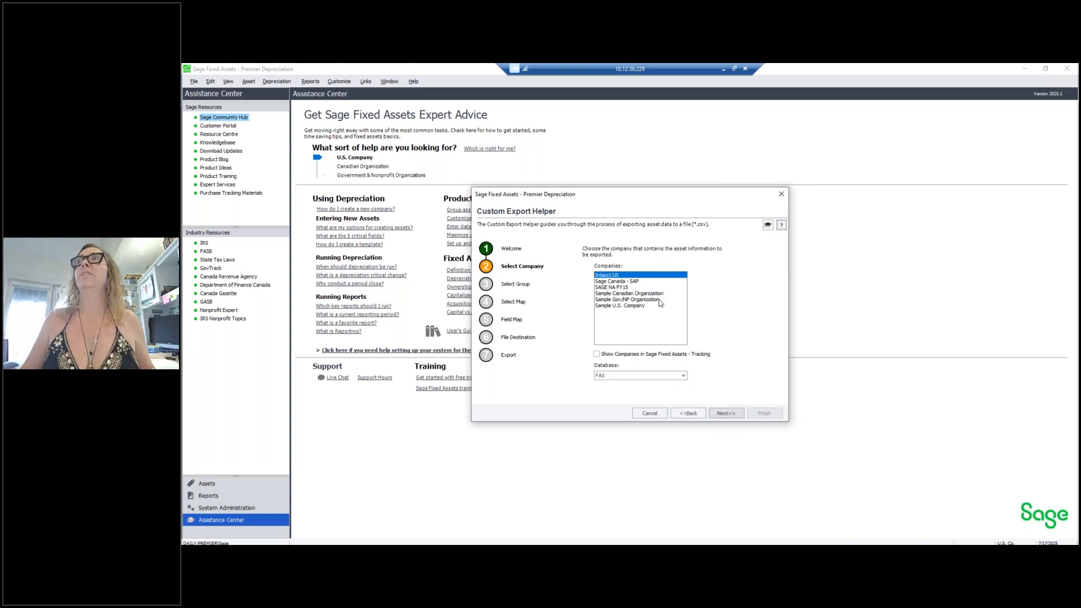
{"action": "left_click", "coordinate": [625, 306]}
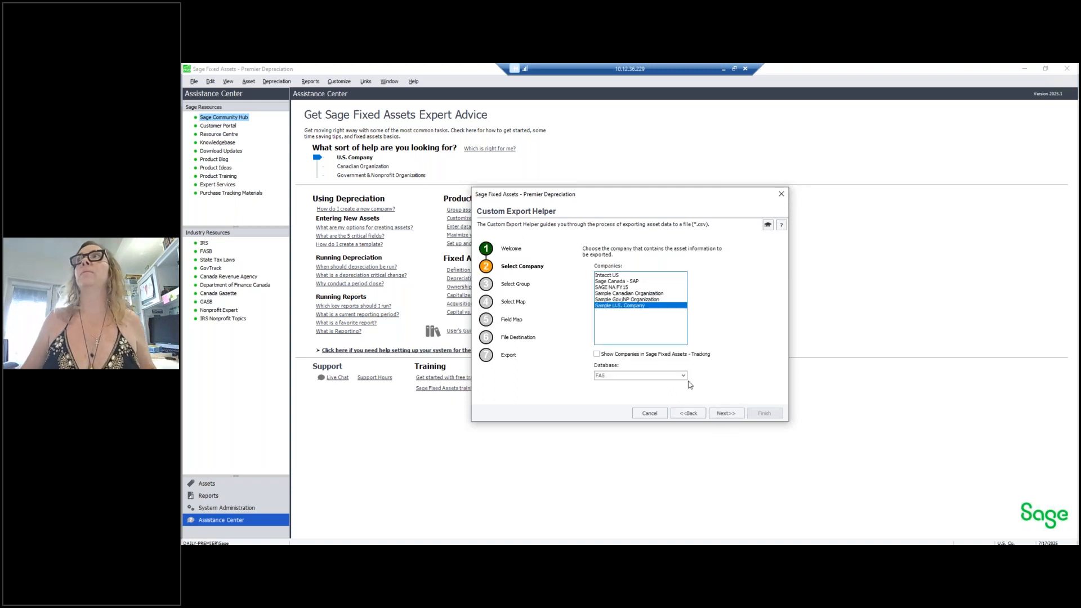
{"action": "left_click", "coordinate": [727, 413]}
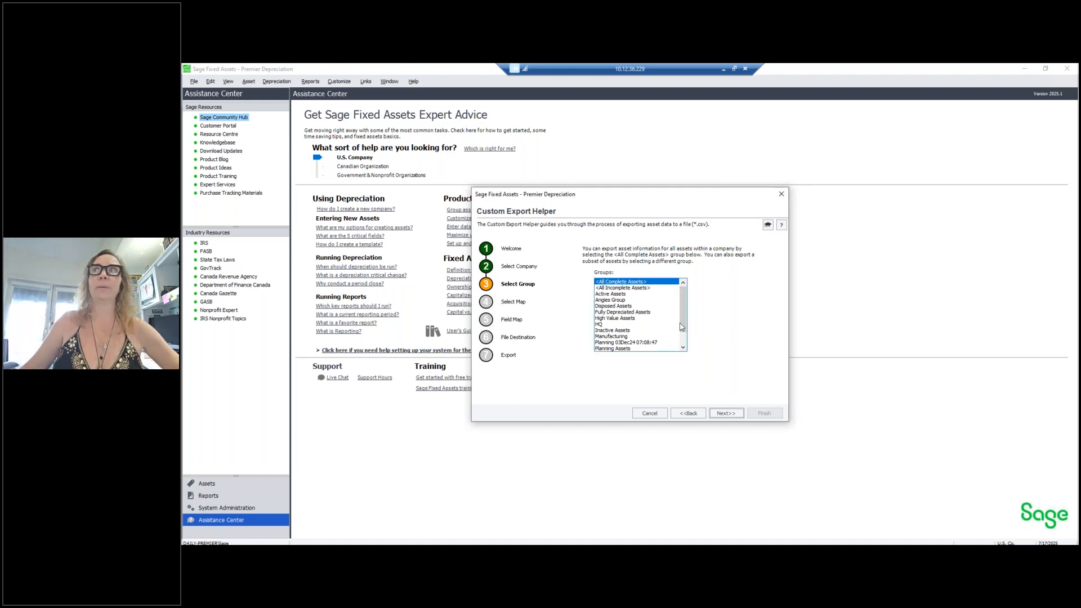
Look through the available asset groups and choose the Manufacturing group for the export.
{"action": "left_click", "coordinate": [642, 294]}
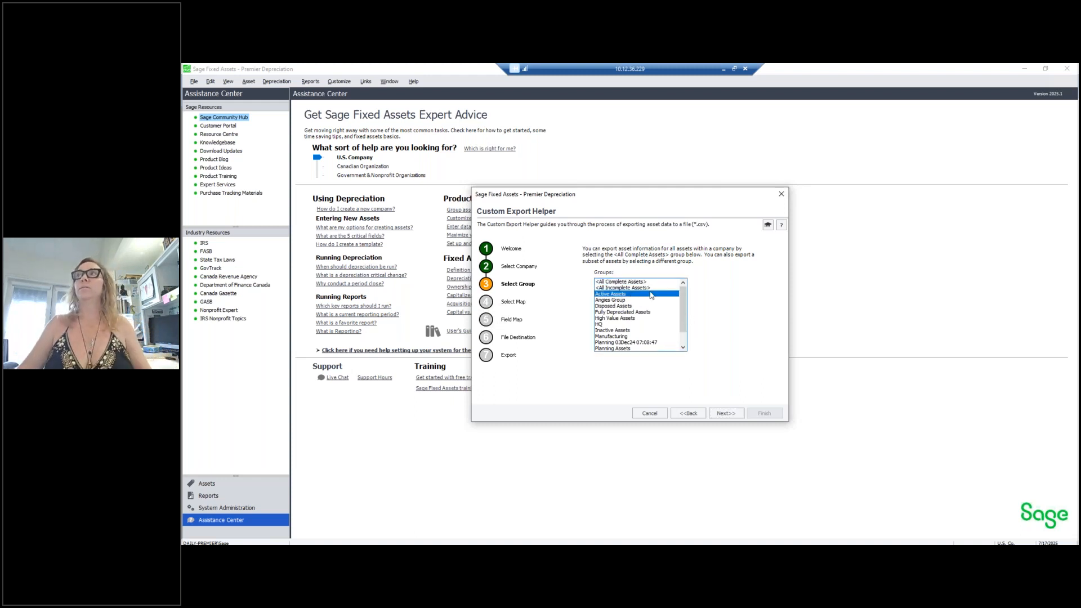
{"action": "scroll", "coordinate": [640, 302], "scroll_direction": "down", "scroll_amount": 1}
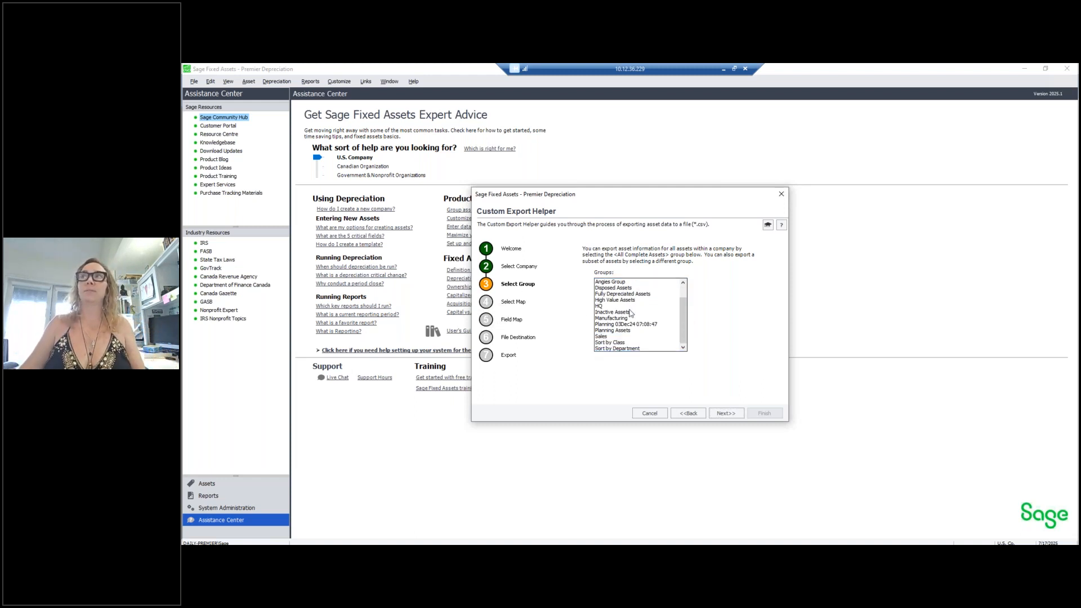
{"action": "scroll", "coordinate": [639, 325], "scroll_direction": "up", "scroll_amount": 1}
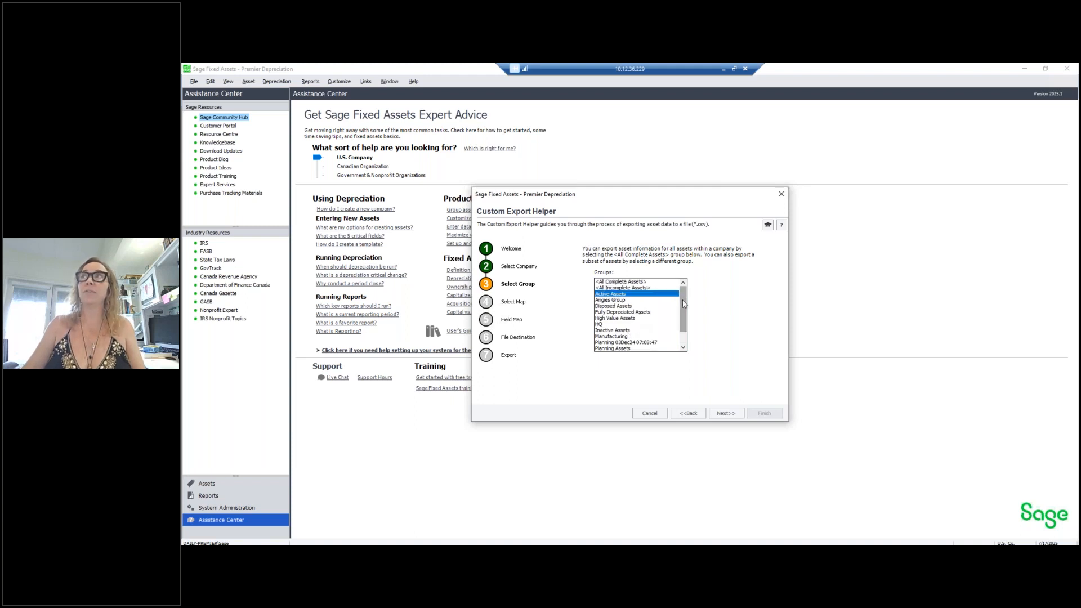
{"action": "scroll", "coordinate": [629, 321], "scroll_direction": "down", "scroll_amount": 1}
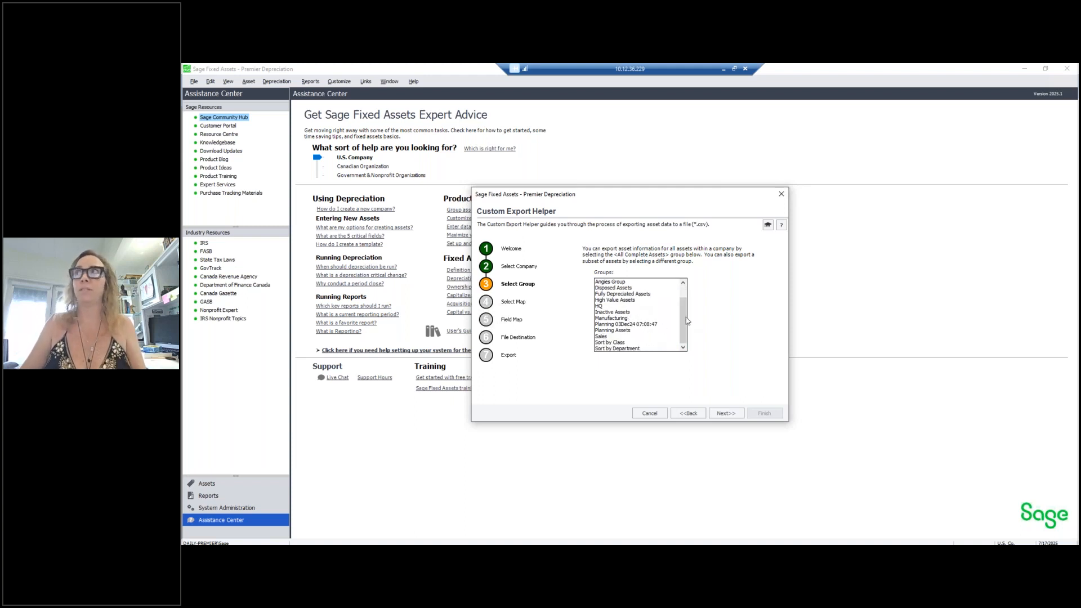
{"action": "scroll", "coordinate": [684, 309], "scroll_direction": "up", "scroll_amount": 1}
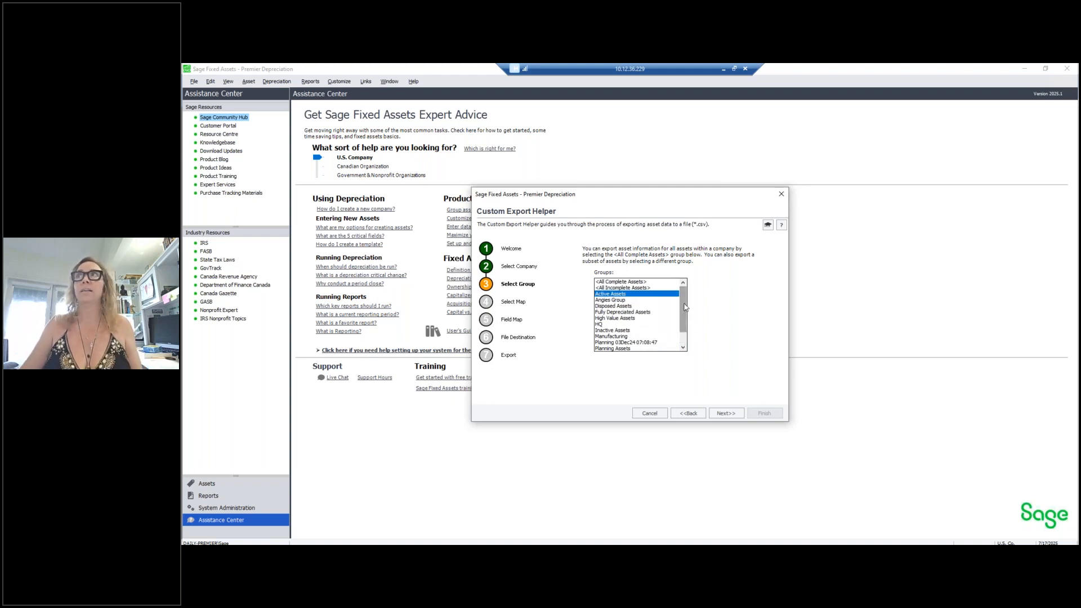
{"action": "left_click", "coordinate": [625, 338]}
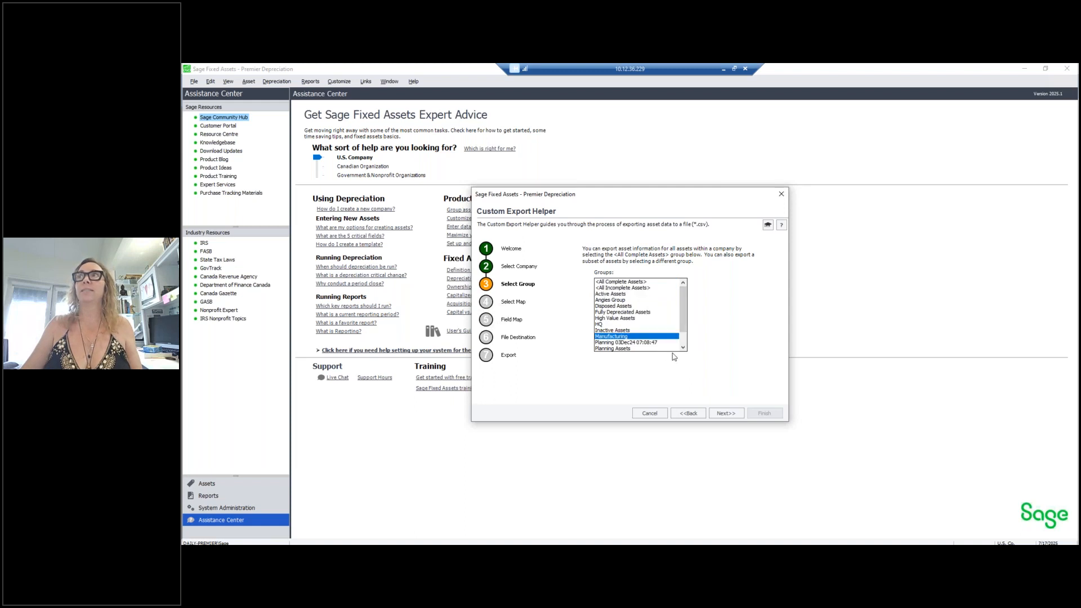
{"action": "left_click", "coordinate": [725, 414]}
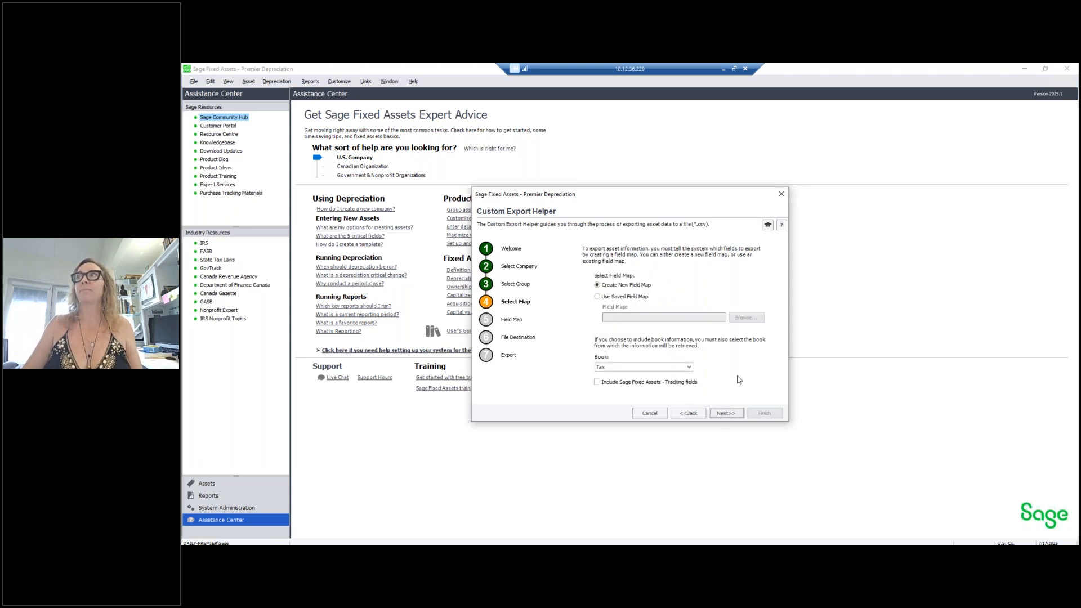
Choose to create a new field map for the export and take the book information from the Internal book.
{"action": "left_click", "coordinate": [633, 297]}
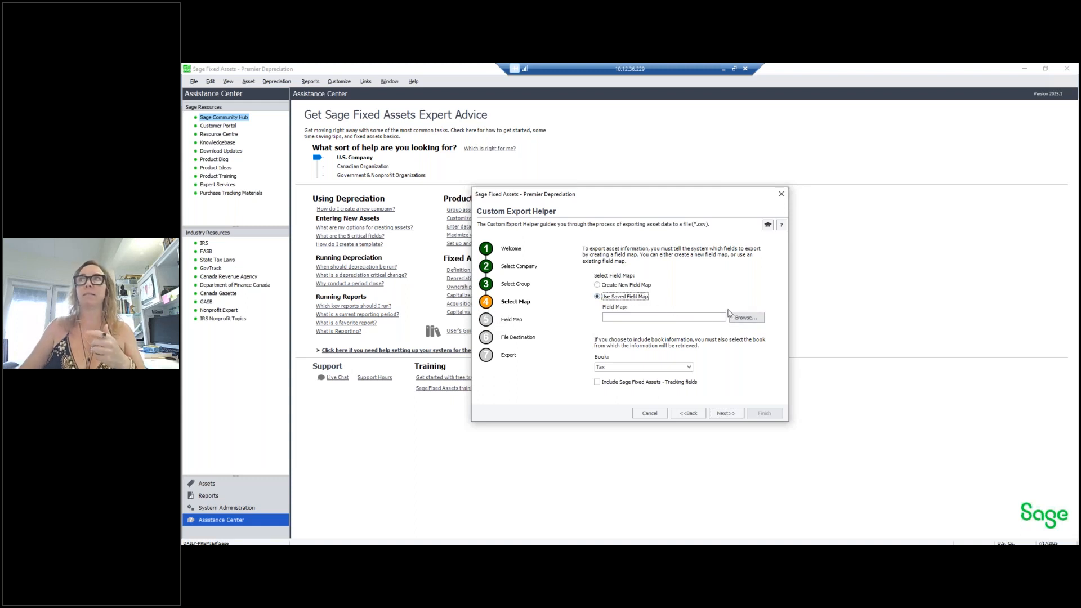
{"action": "left_click", "coordinate": [628, 285]}
{"action": "left_click", "coordinate": [688, 367]}
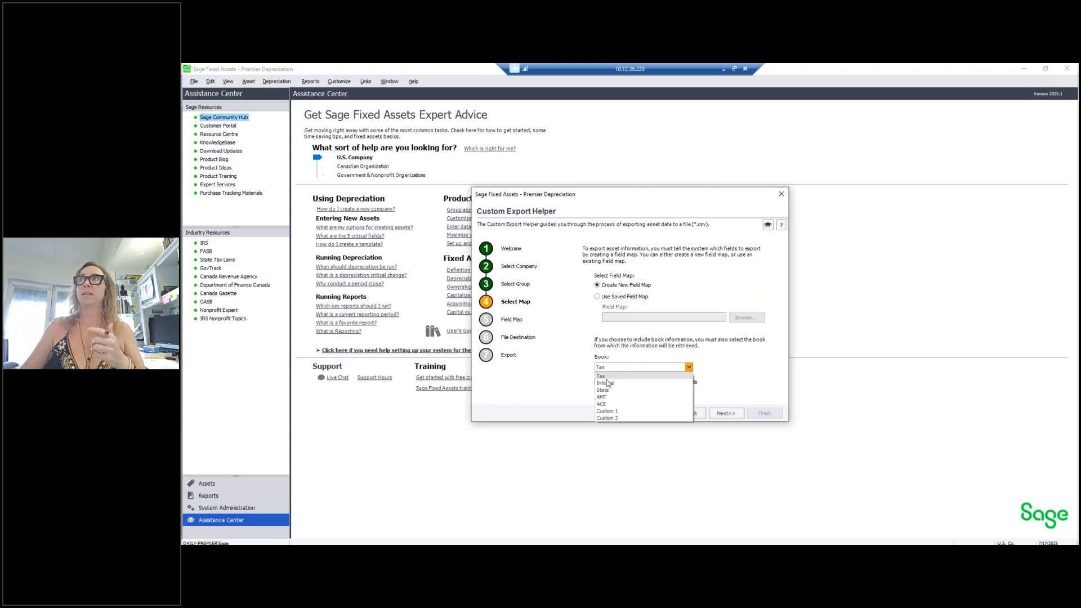
{"action": "left_click", "coordinate": [608, 383]}
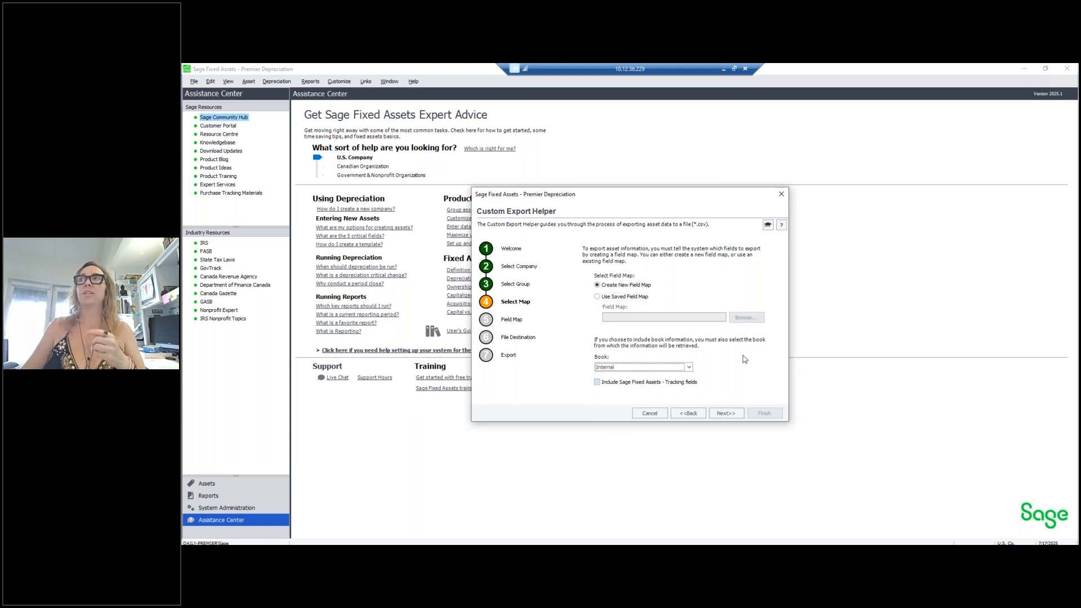
Include the Sage Fixed Assets - Tracking fields, keep the Internal book, and continue to the field map.
{"action": "left_click", "coordinate": [610, 382]}
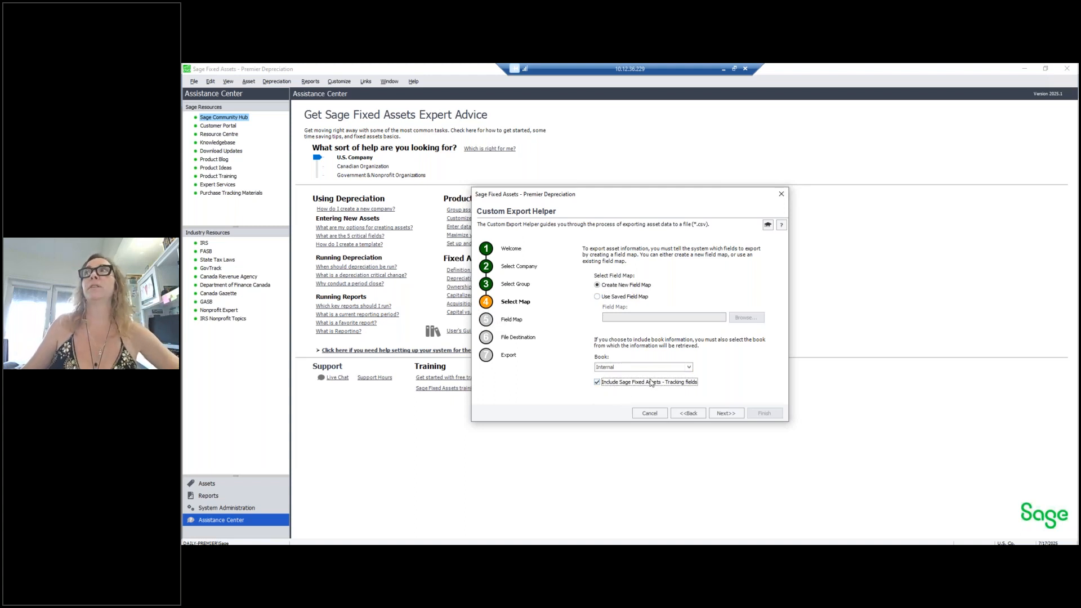
{"action": "left_click", "coordinate": [688, 367]}
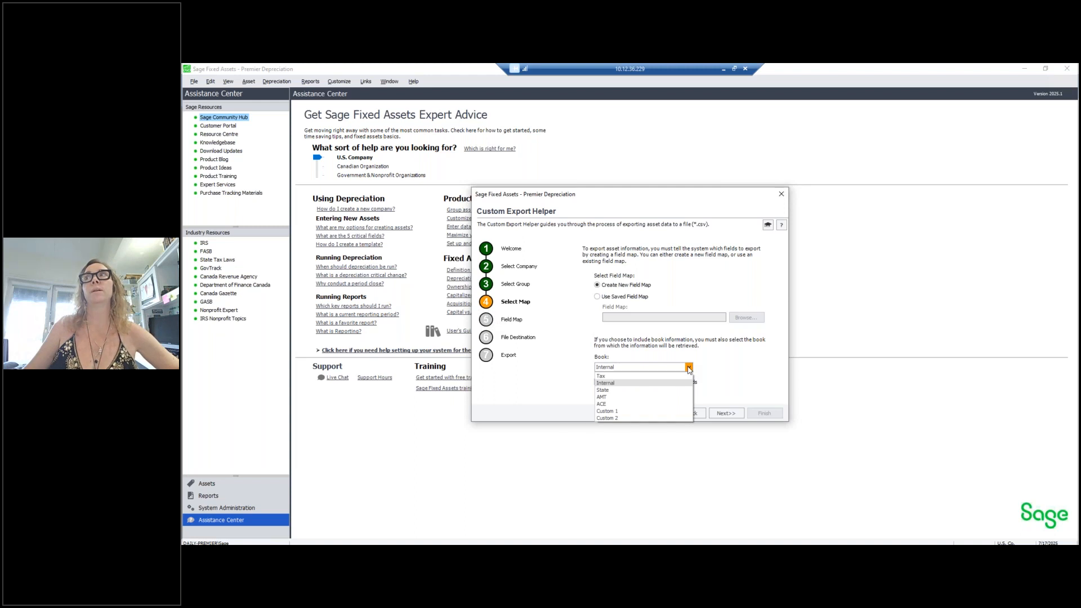
{"action": "left_click", "coordinate": [688, 369]}
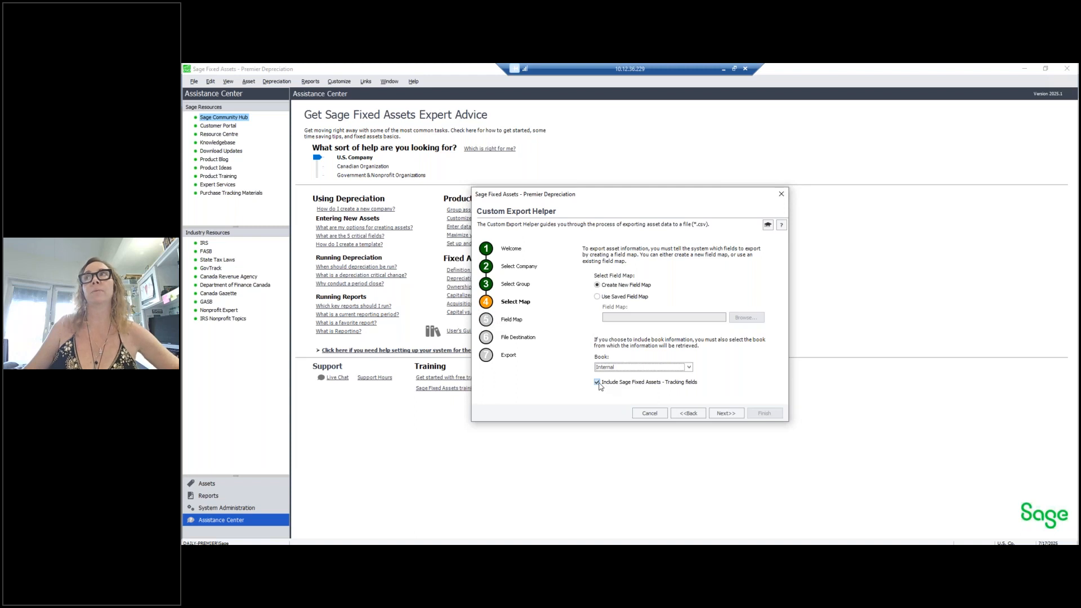
{"action": "left_click", "coordinate": [726, 414]}
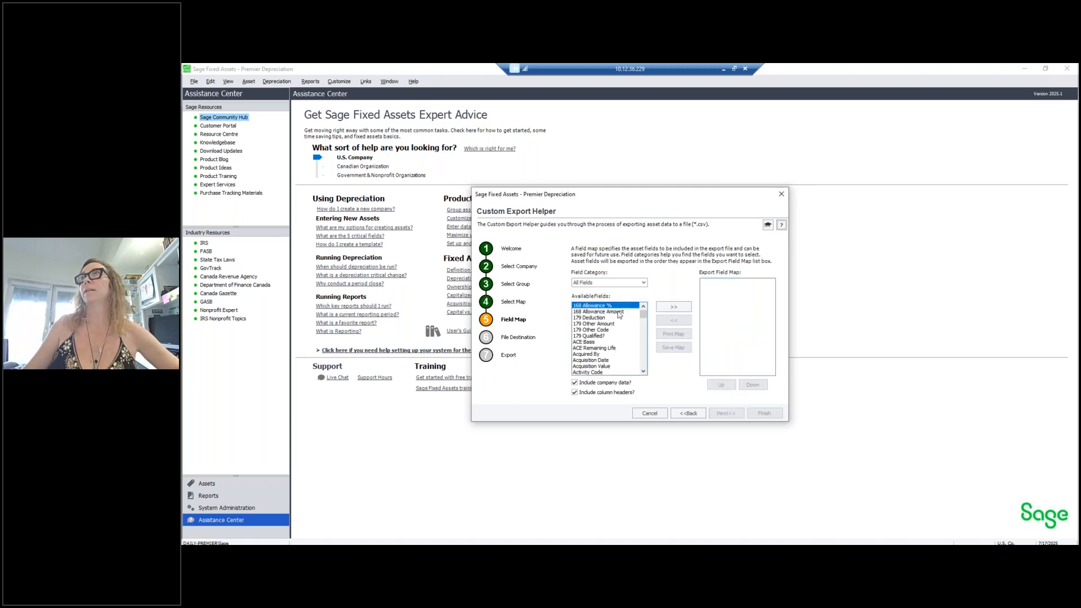
Add every available field from the All Fields category to the export field map and exclude the company data.
{"action": "left_click", "coordinate": [643, 283]}
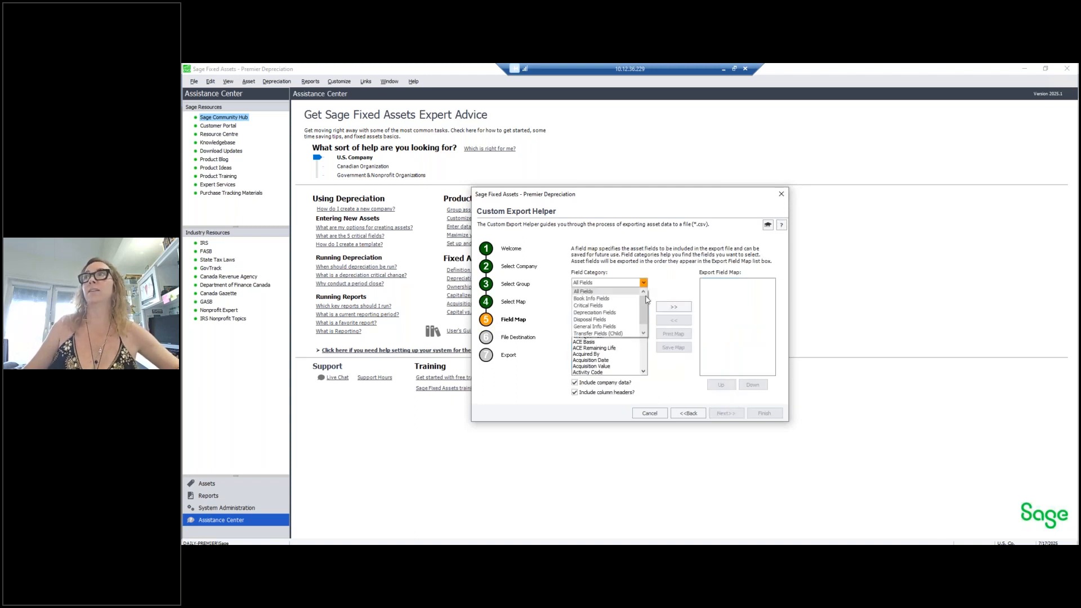
{"action": "left_click", "coordinate": [655, 280]}
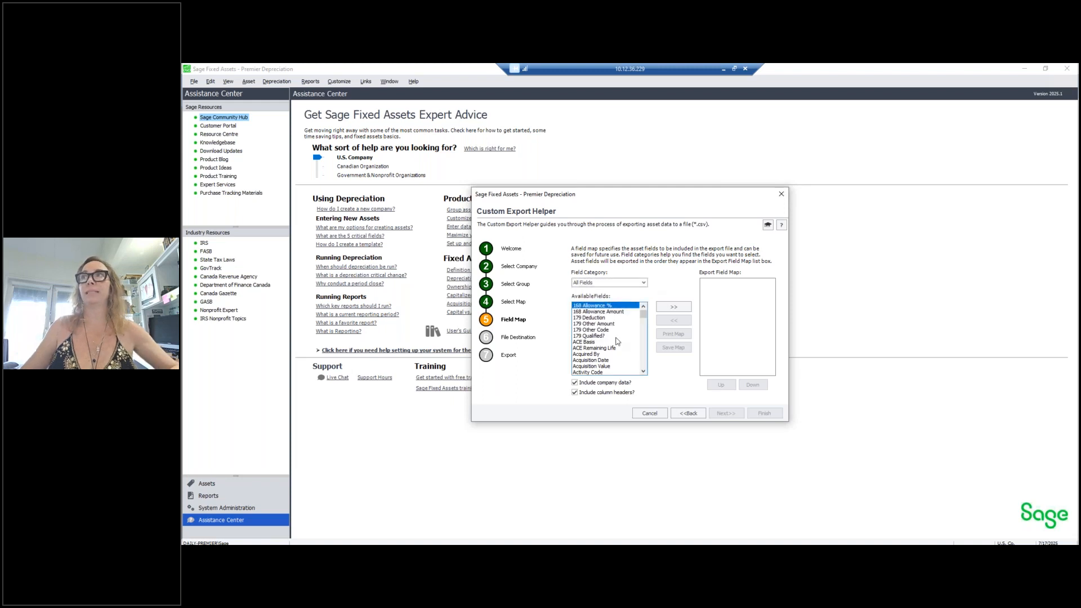
{"action": "scroll", "coordinate": [610, 338], "scroll_direction": "down", "scroll_amount": 15}
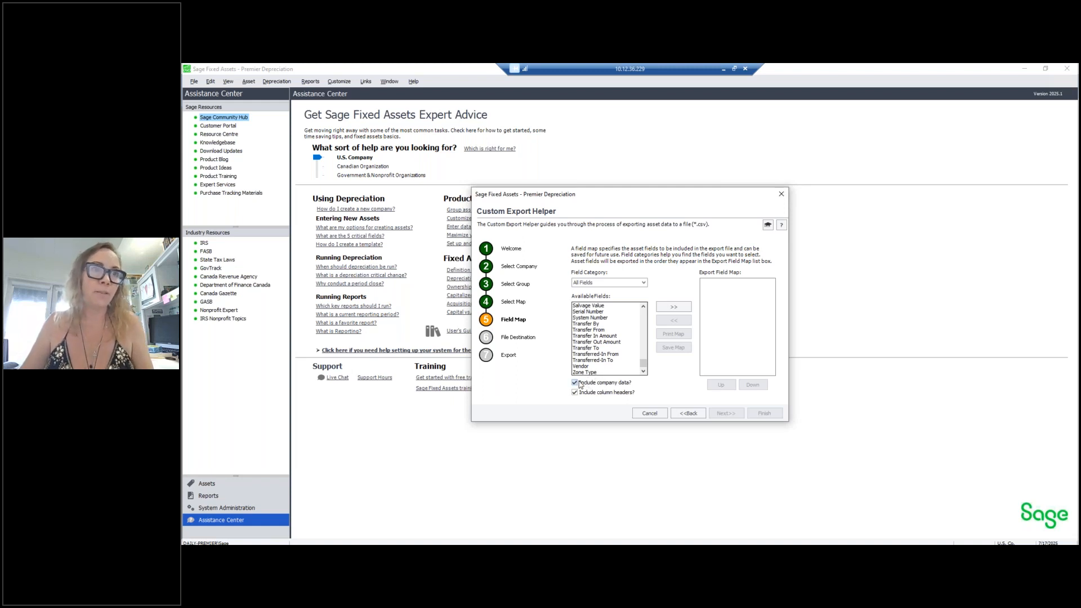
{"action": "left_click", "coordinate": [587, 373], "text": "shift"}
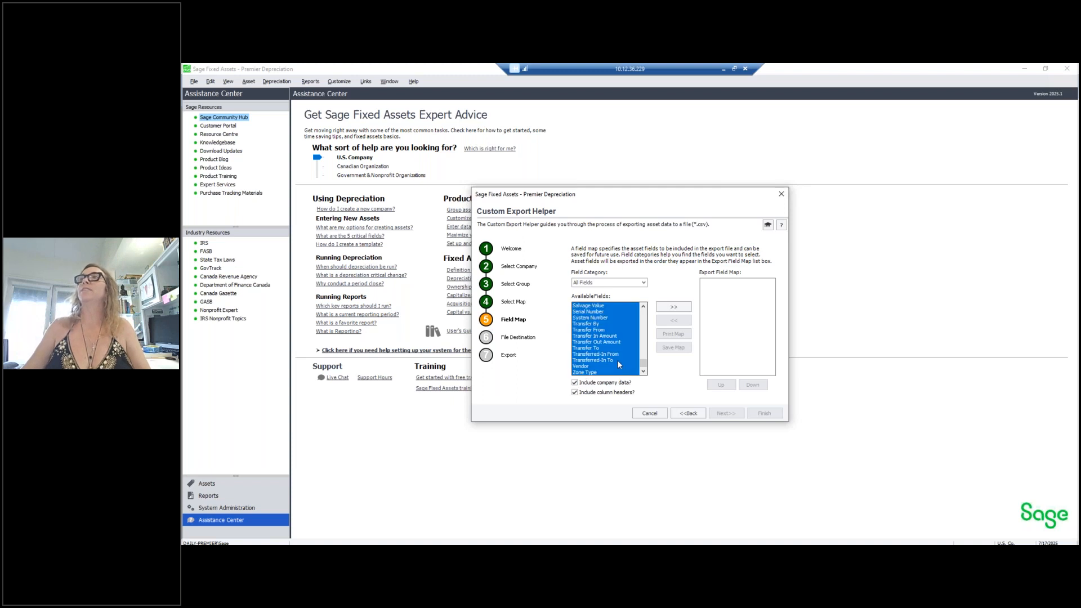
{"action": "left_click", "coordinate": [674, 307]}
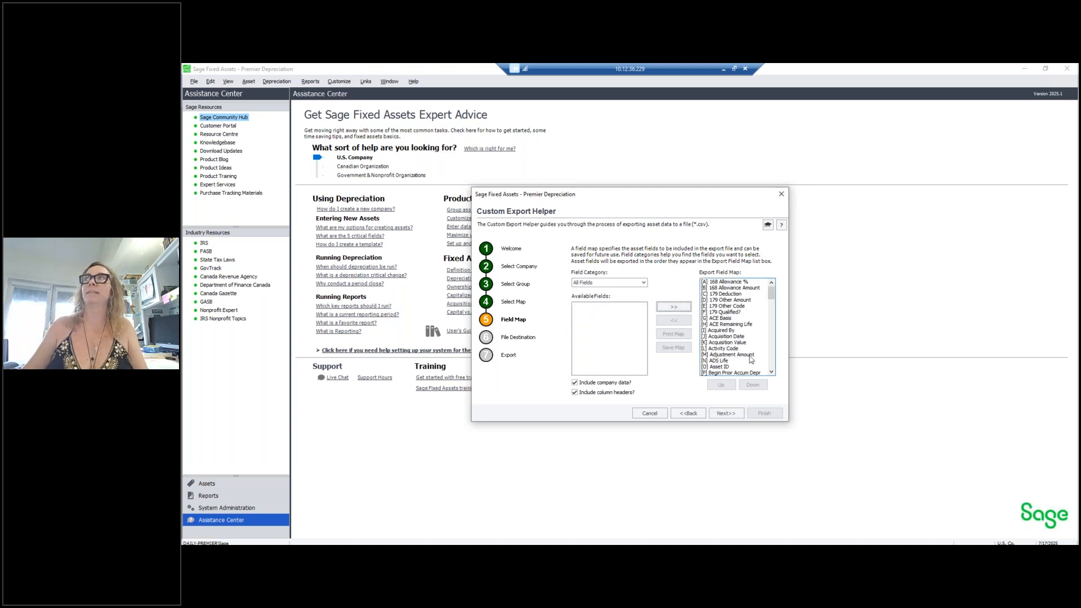
{"action": "left_click", "coordinate": [594, 384]}
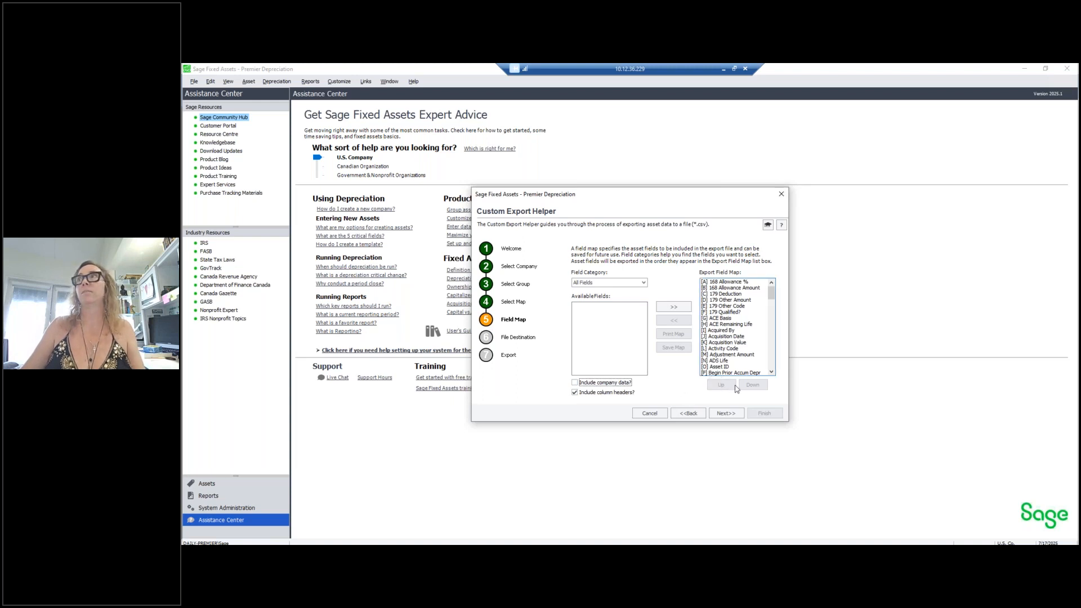
Proceed to the export summary with the default ExportFile destination without saving the field map, and close the export helper.
{"action": "left_click", "coordinate": [730, 414]}
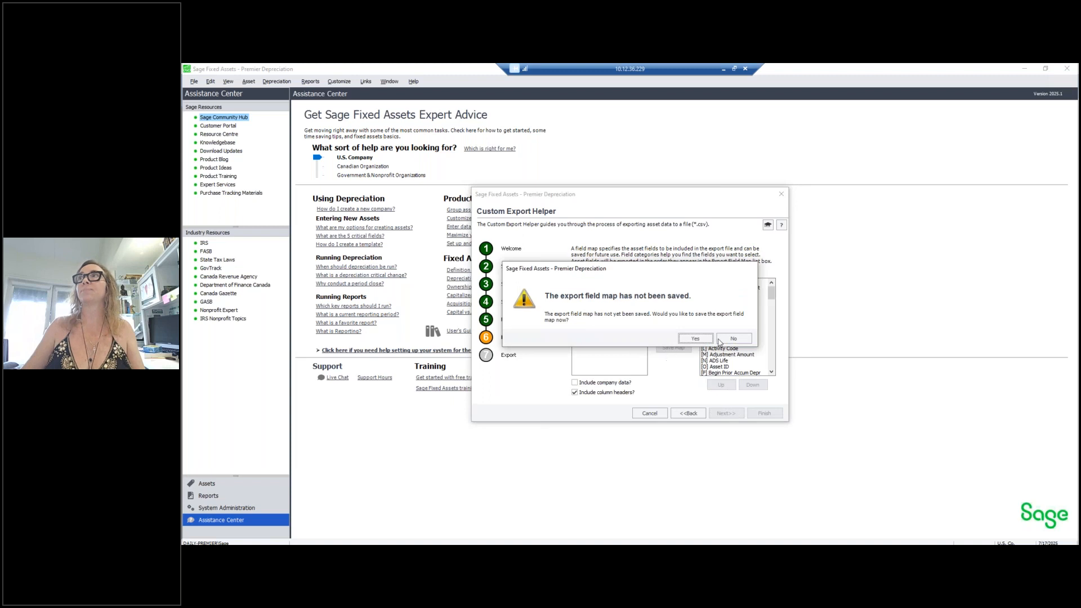
{"action": "left_click", "coordinate": [735, 338]}
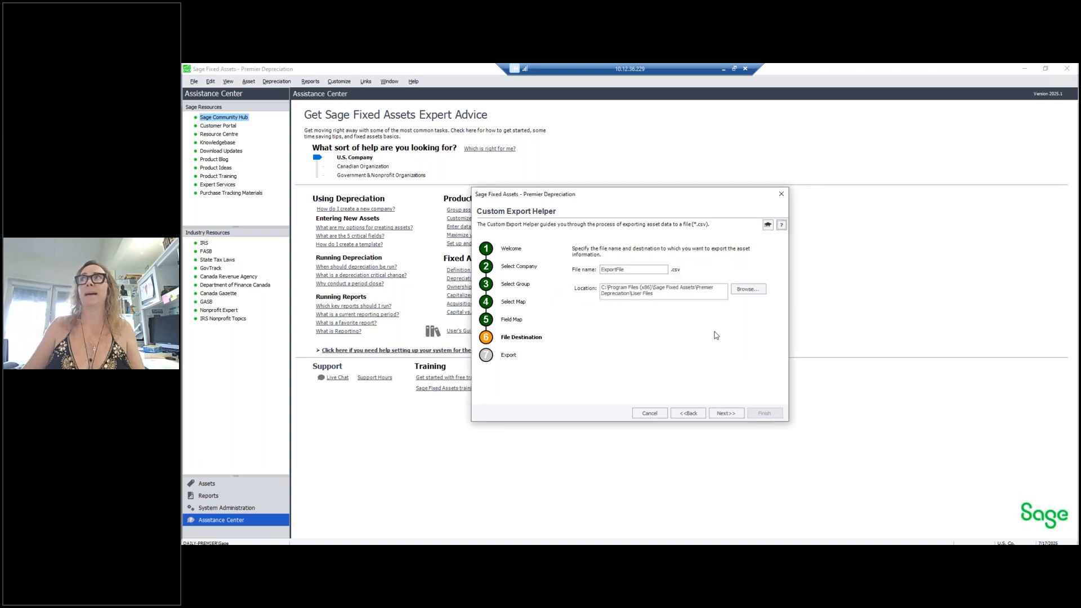
{"action": "left_click", "coordinate": [726, 413]}
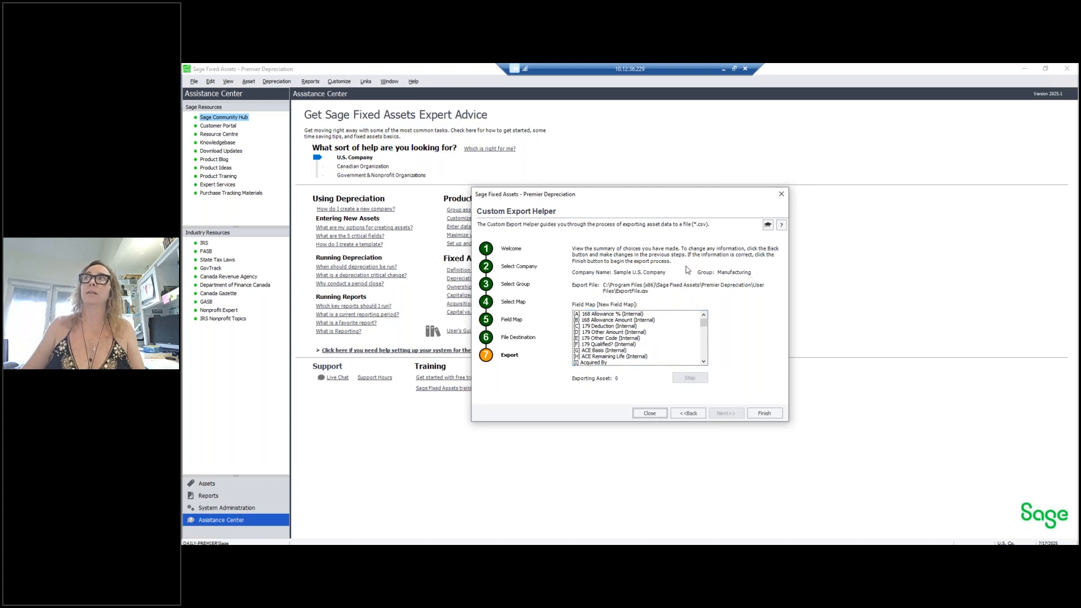
{"action": "left_click", "coordinate": [765, 414]}
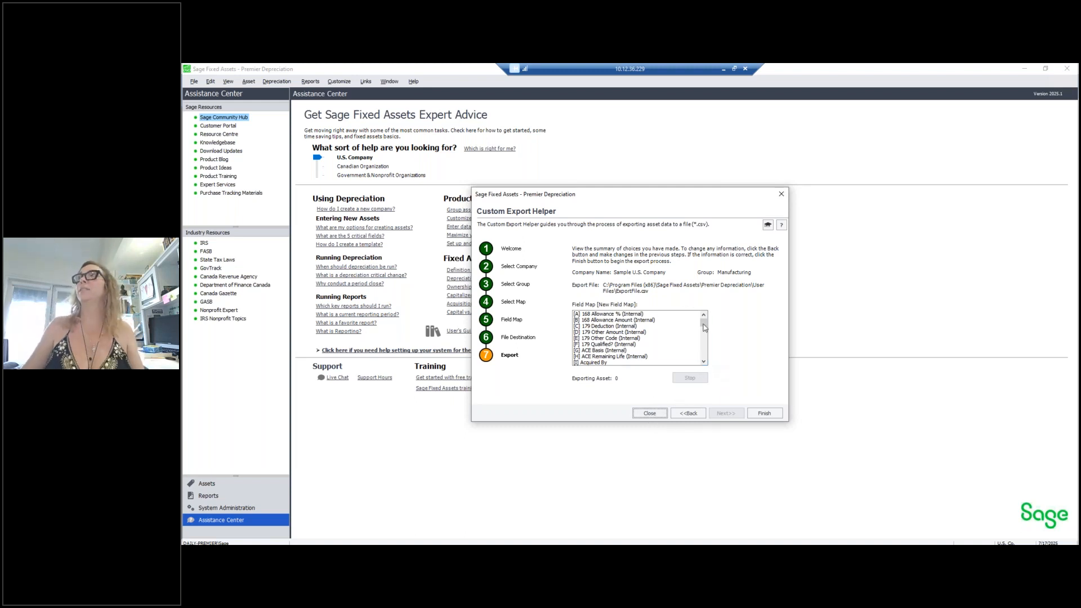
{"action": "left_click", "coordinate": [781, 195]}
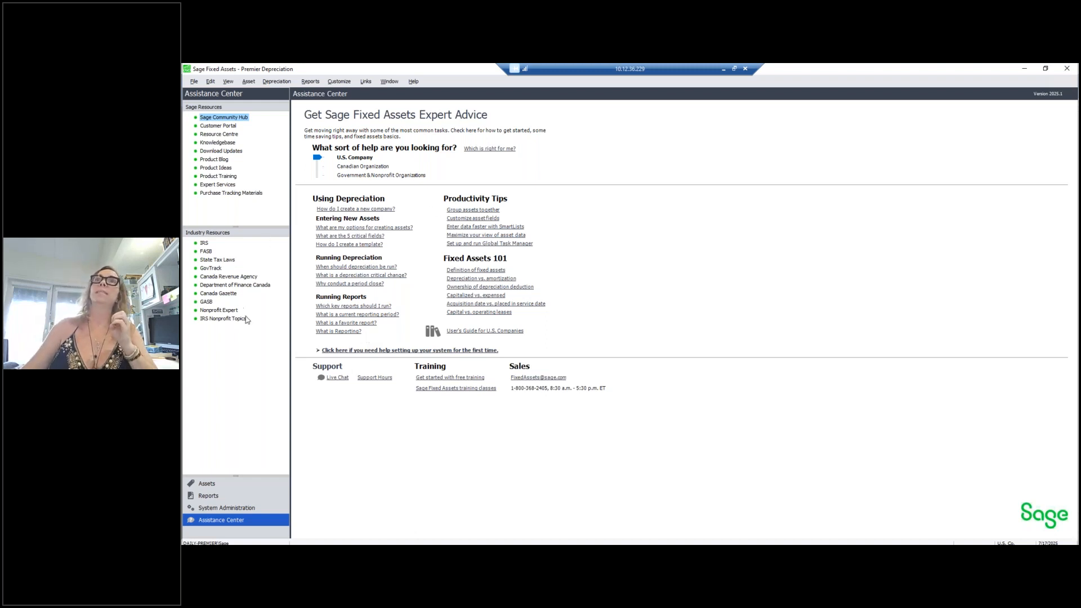
Add a new Global Task Manager batch named with the owner's first name followed by "GTM - time Saver".
{"action": "left_click", "coordinate": [193, 83]}
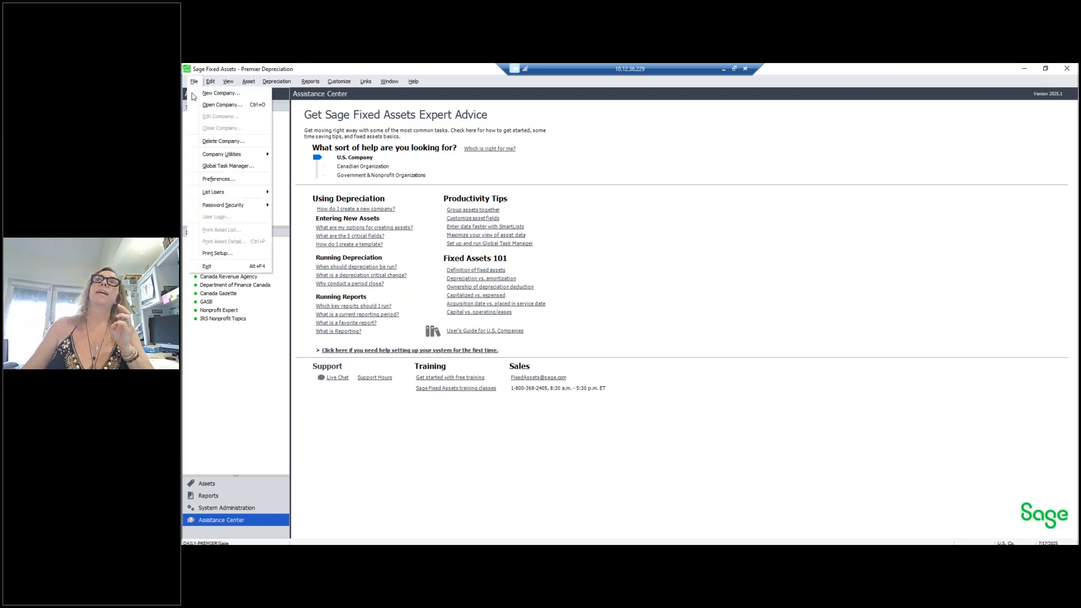
{"action": "left_click", "coordinate": [244, 167]}
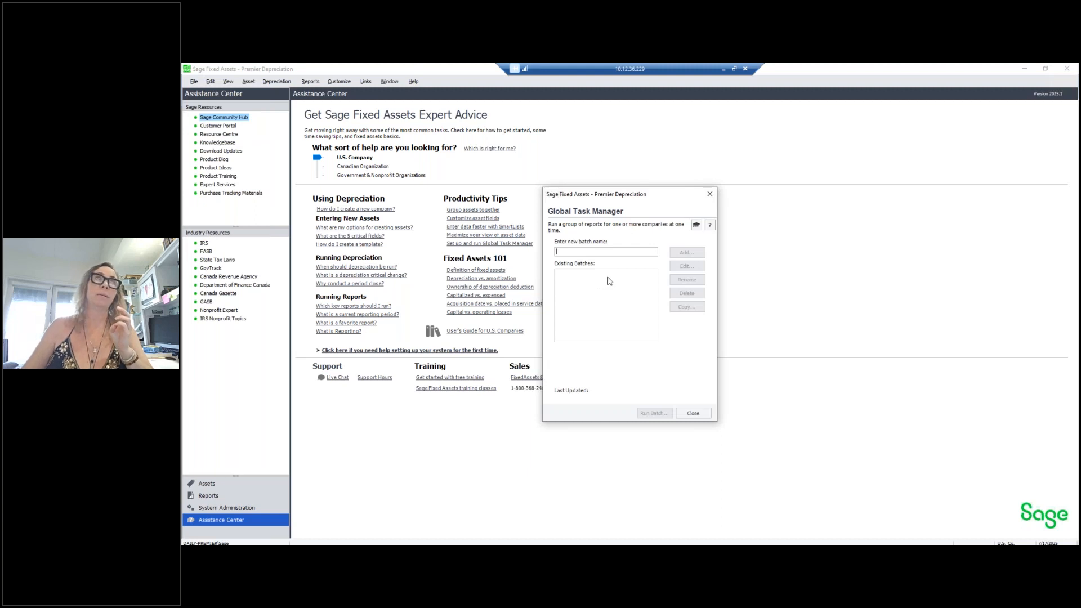
{"action": "left_click_drag", "start_coordinate": [627, 198], "coordinate": [554, 222]}
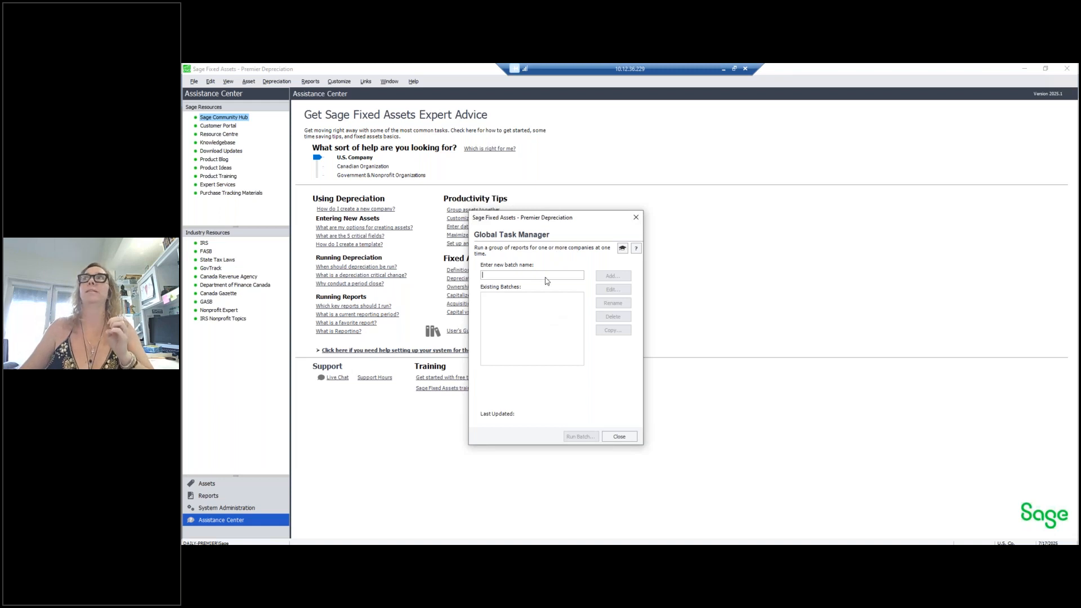
{"action": "type", "text": "Angie"}
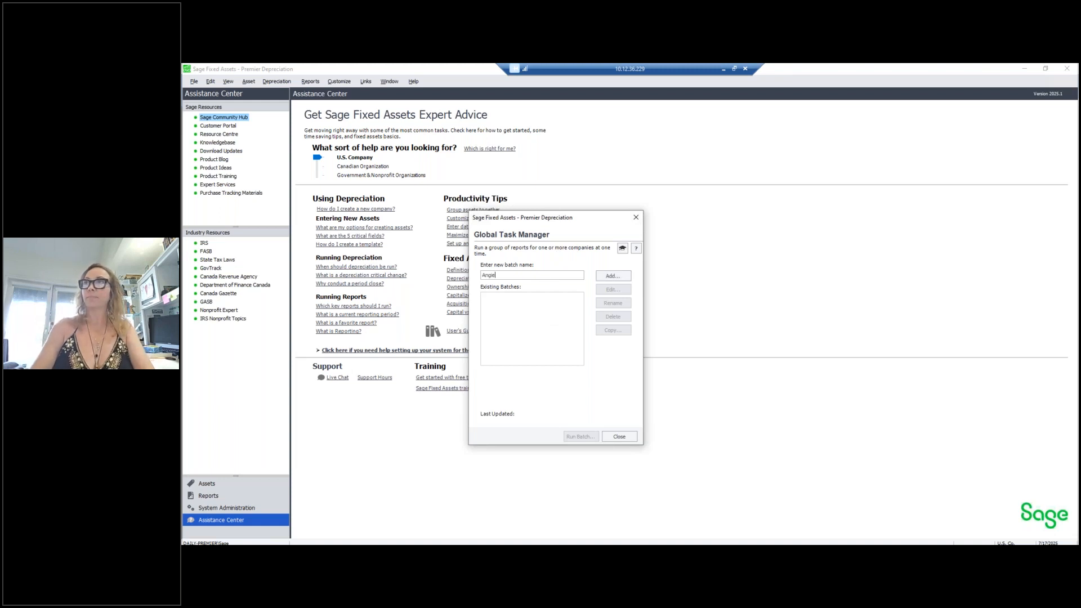
{"action": "type", "text": "s GTM - time Sav"}
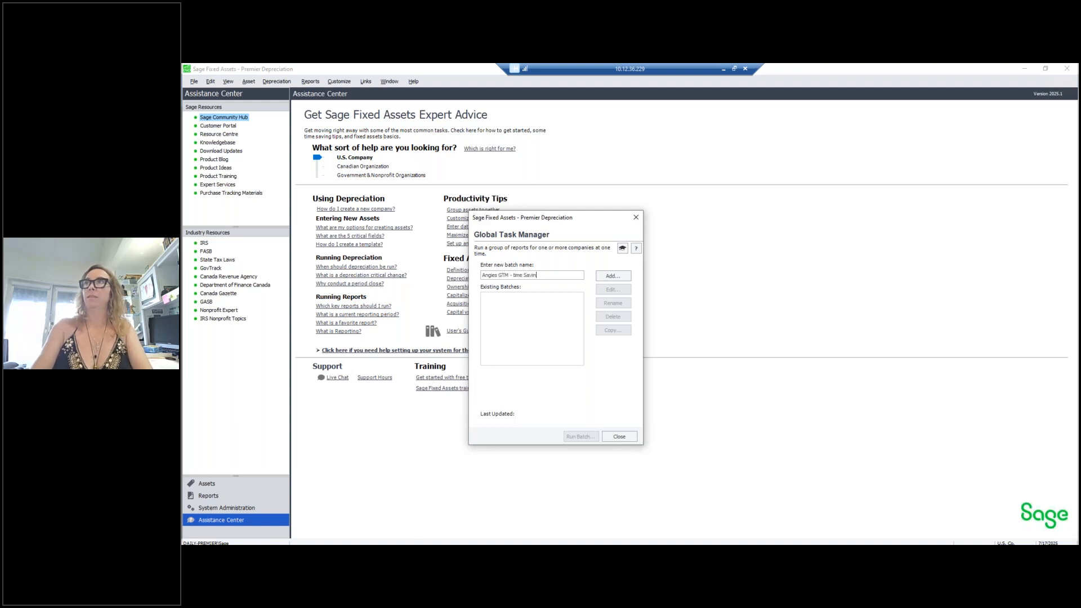
{"action": "type", "text": "er"}
{"action": "left_click", "coordinate": [613, 275]}
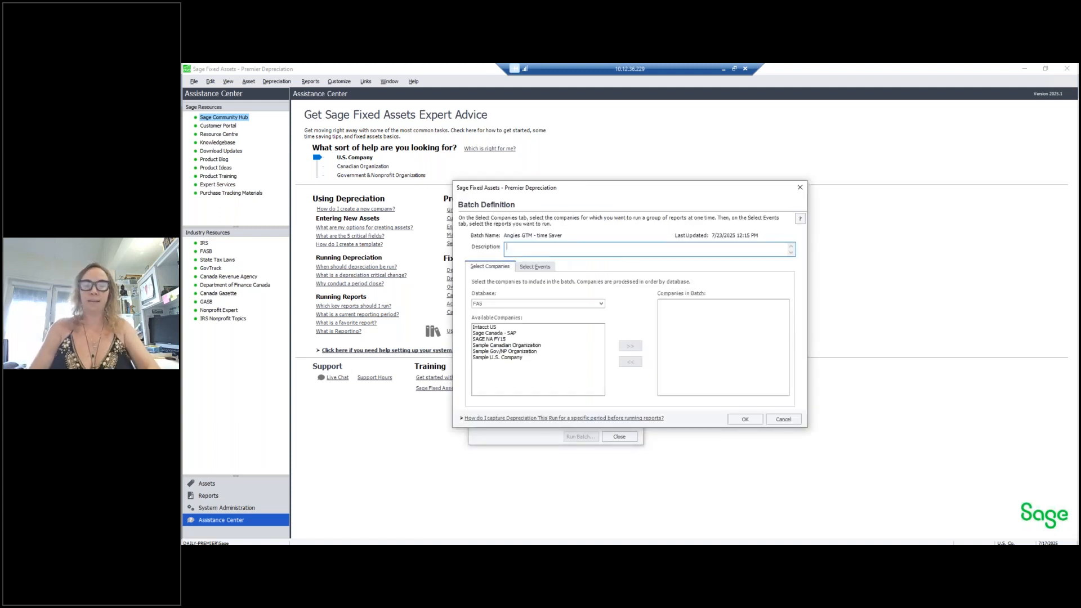
Describe the batch as "to run depreciation and reporting".
{"action": "type", "text": "to run depreciaito"}
{"action": "key", "text": "BackSpace"}
{"action": "key", "text": "BackSpace"}
{"action": "key", "text": "BackSpace"}
{"action": "key", "text": "BackSpace"}
{"action": "type", "text": "ation"}
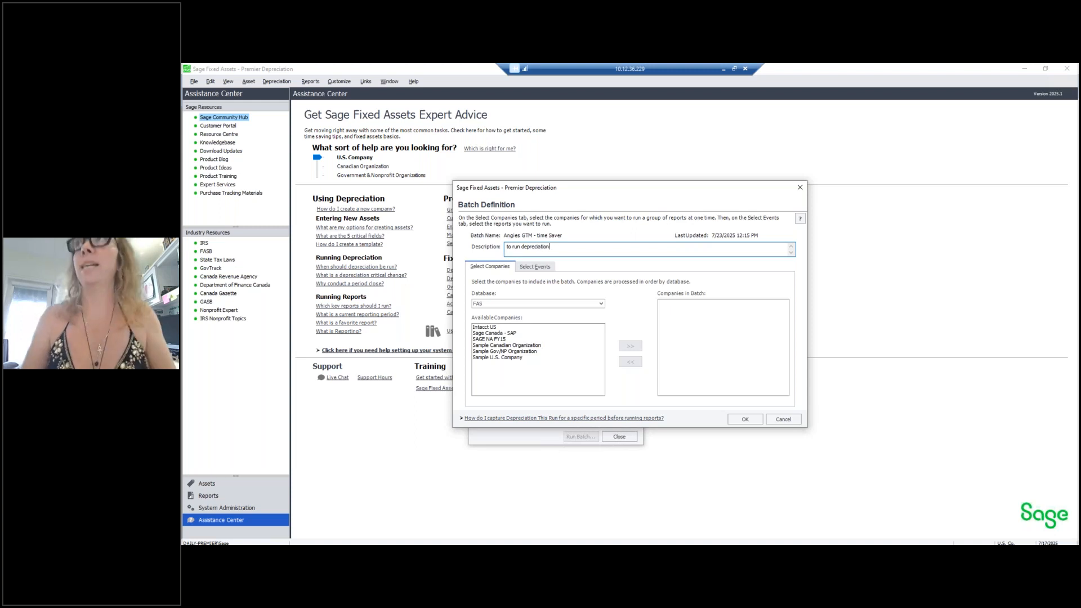
{"action": "type", "text": " and reporting"}
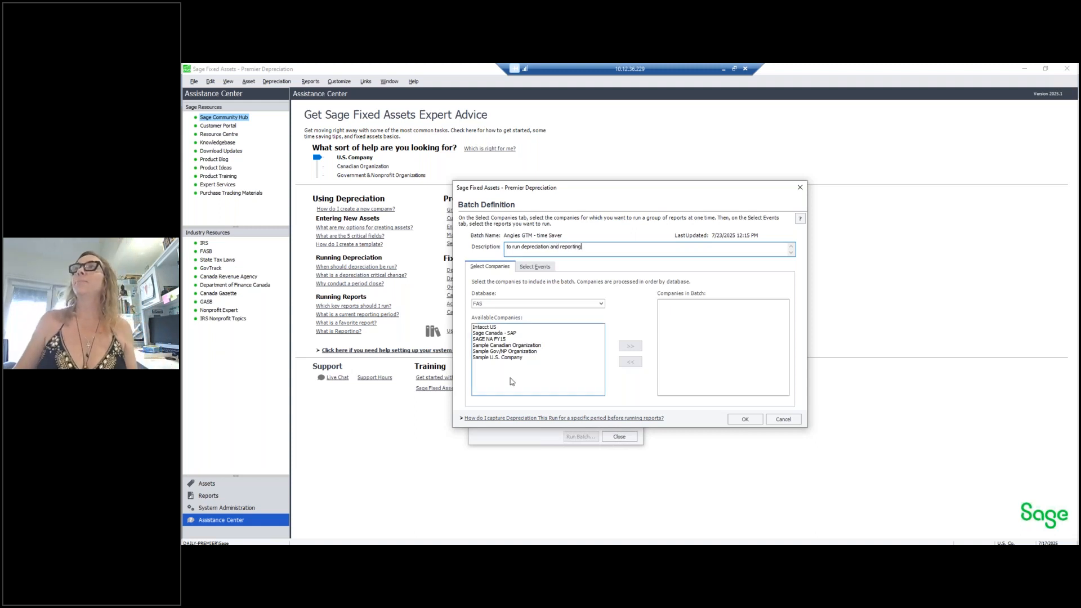
Try to add all available FAS companies, from Intacct US through Sample U.S. Company, to the batch.
{"action": "left_click", "coordinate": [514, 358]}
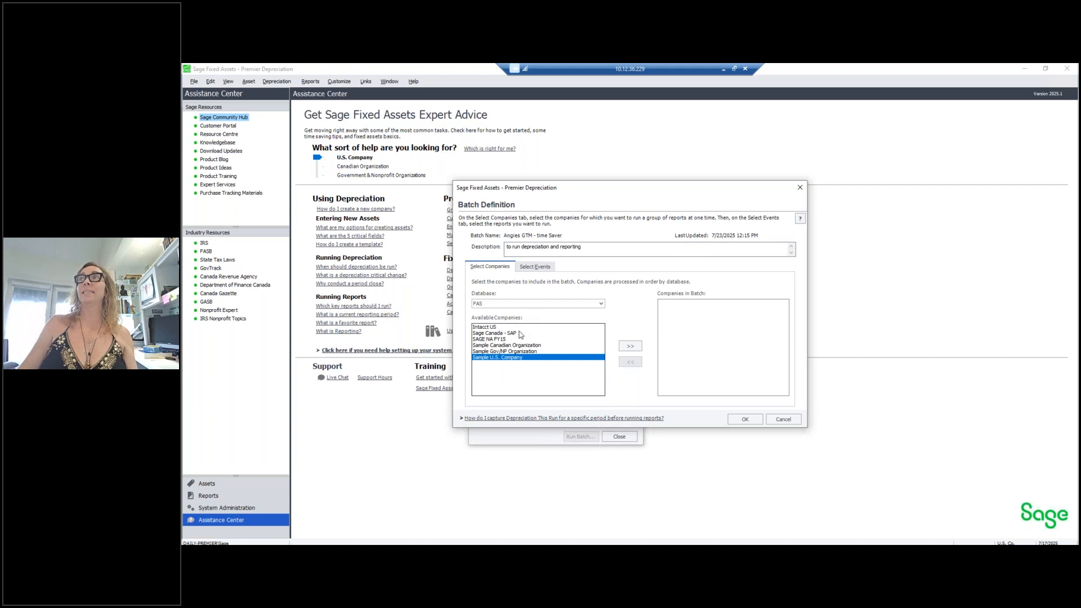
{"action": "left_click", "coordinate": [515, 327]}
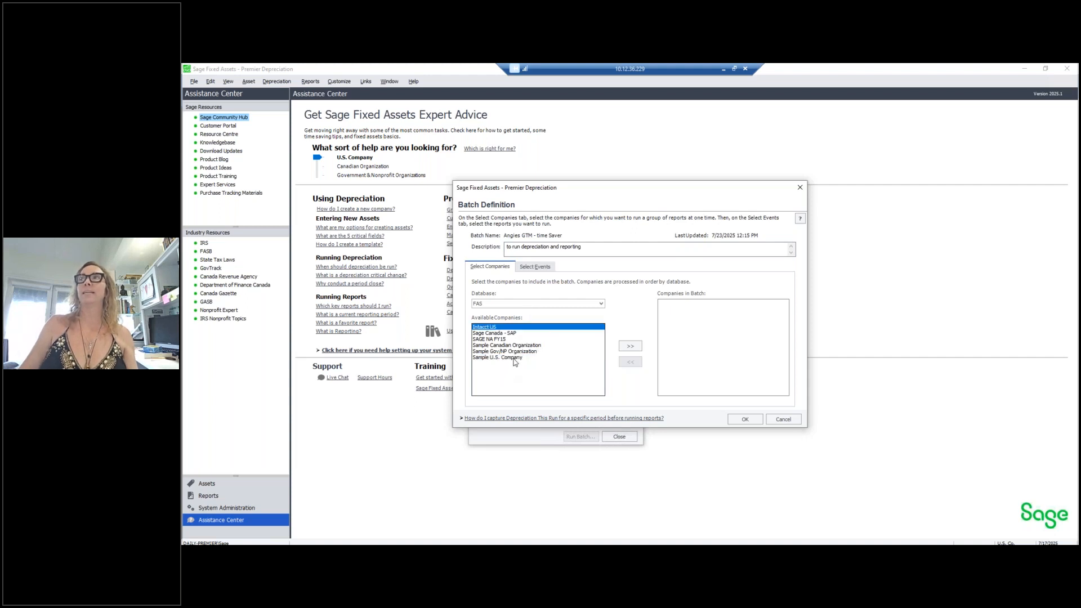
{"action": "left_click", "coordinate": [514, 359], "text": "shift"}
{"action": "left_click", "coordinate": [630, 345]}
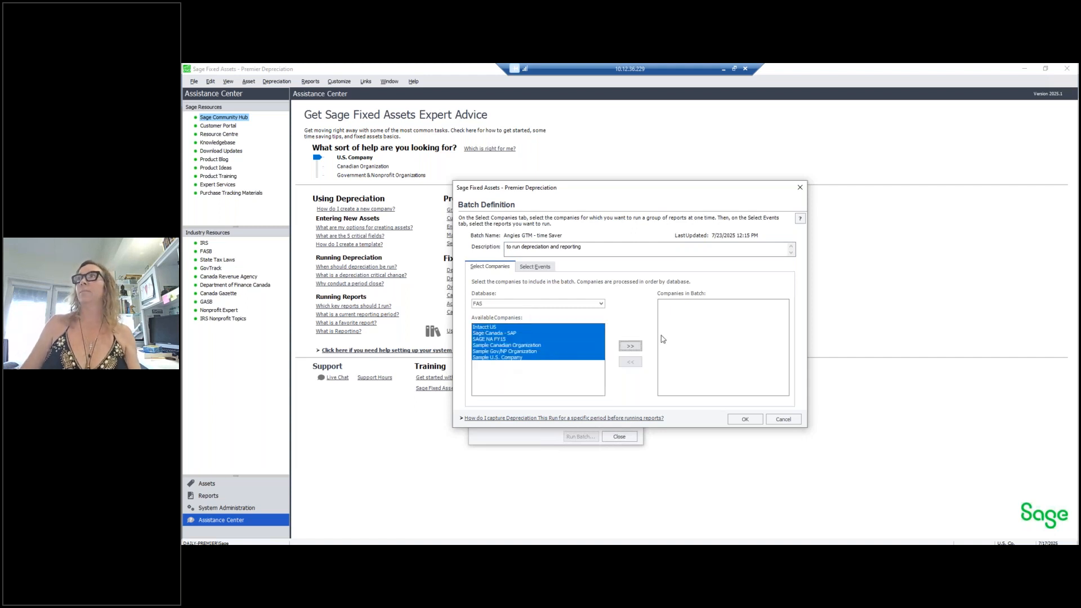
{"action": "left_click", "coordinate": [723, 338]}
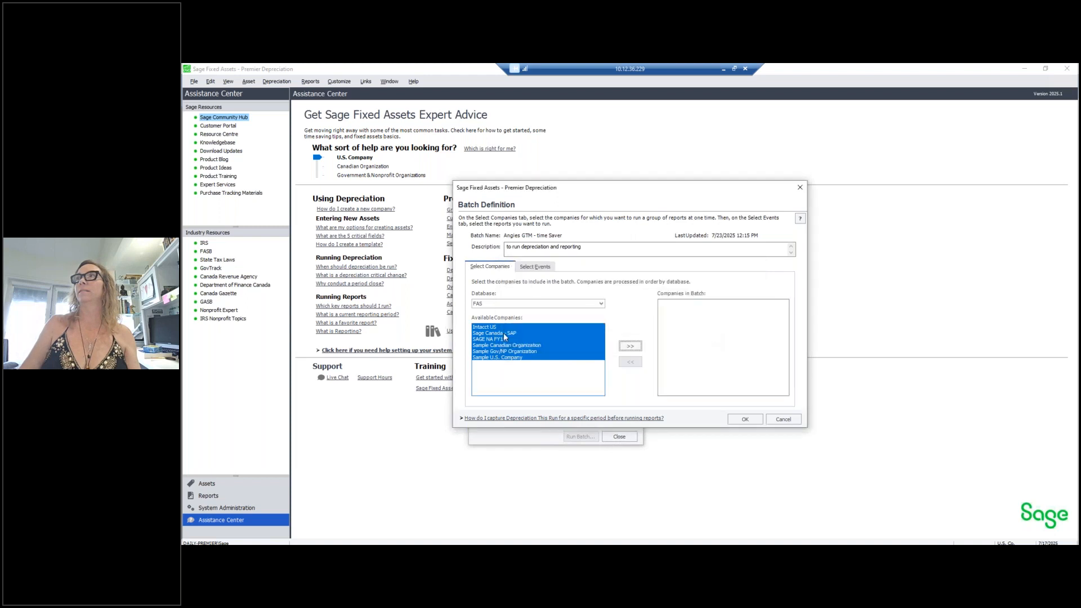
Add only Intacct US, SAGE NA FY15 and Sample U.S. Company to the batch.
{"action": "left_click", "coordinate": [521, 357]}
{"action": "left_click", "coordinate": [503, 339], "text": "ctrl"}
{"action": "left_click", "coordinate": [499, 333], "text": "ctrl"}
{"action": "left_click", "coordinate": [494, 328], "text": "ctrl"}
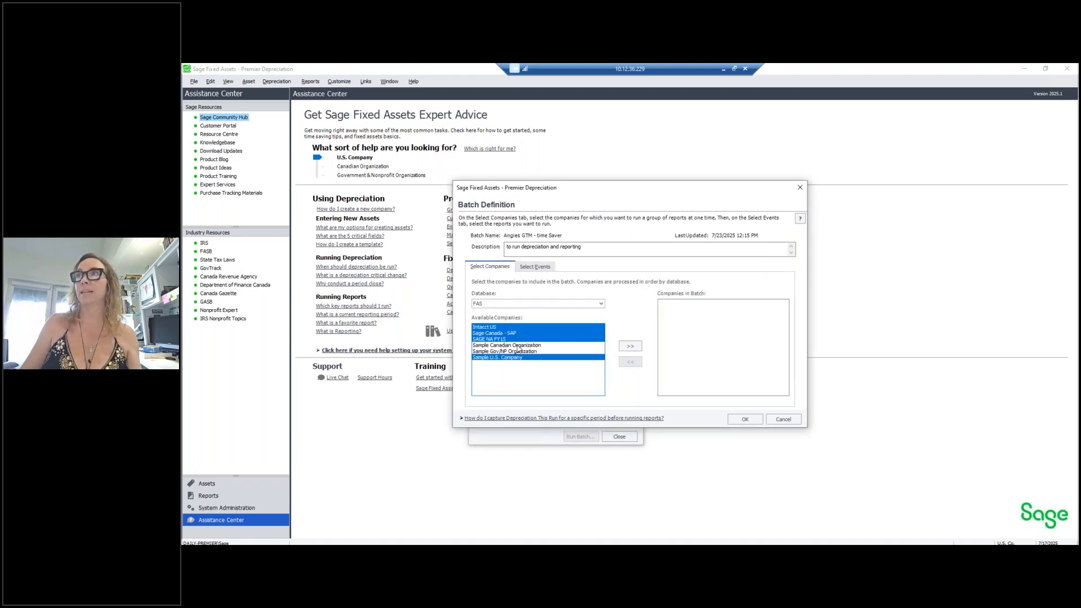
{"action": "left_click", "coordinate": [510, 334], "text": "ctrl"}
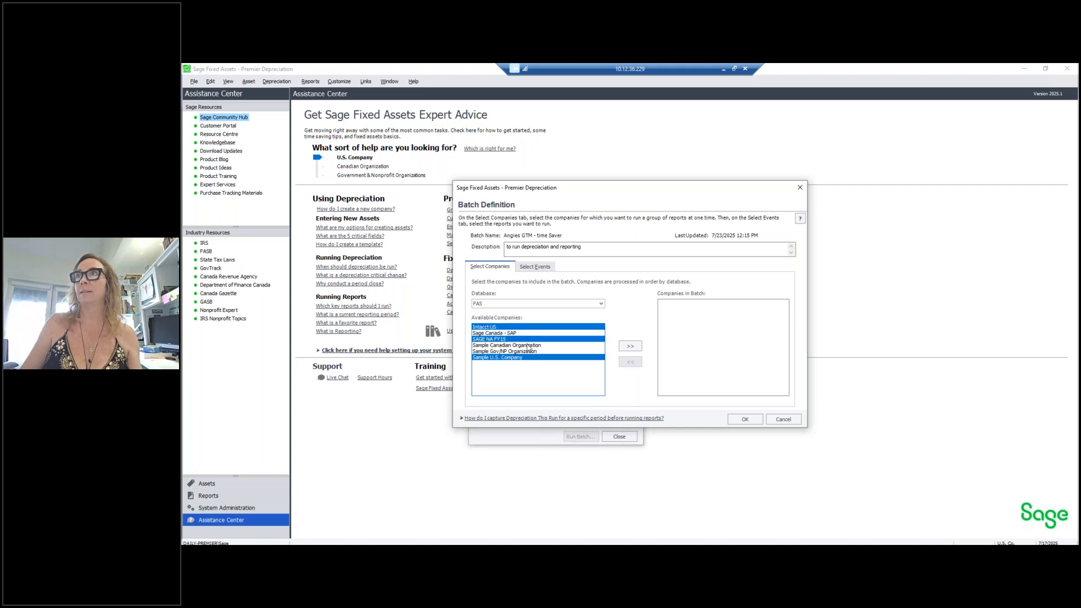
{"action": "left_click", "coordinate": [630, 345]}
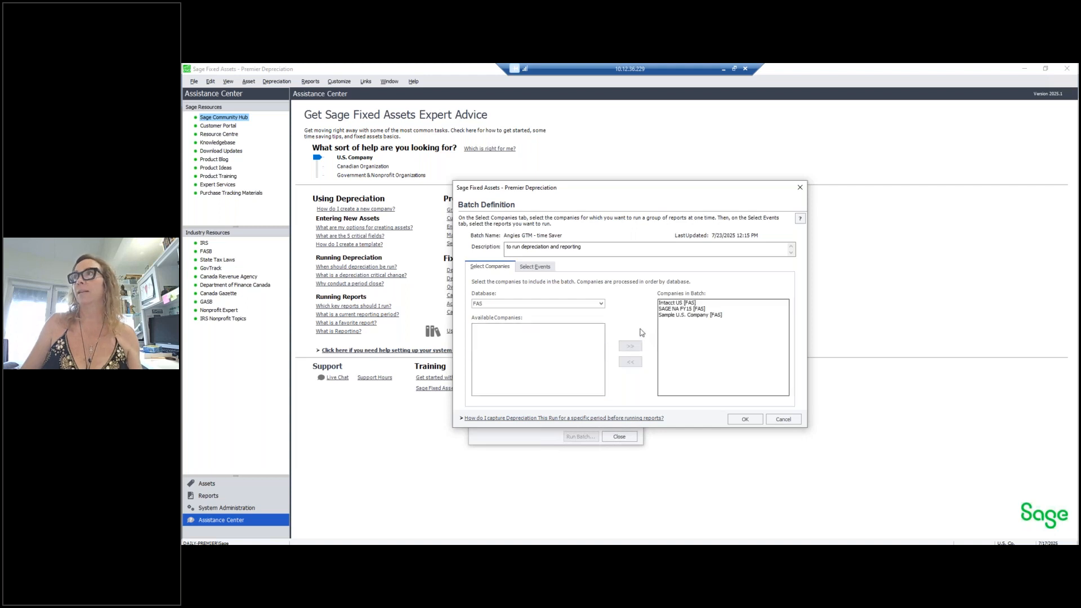
Check the database choices for the batch companies, and add the Depreciate event to the batch.
{"action": "left_click", "coordinate": [524, 304]}
{"action": "left_click", "coordinate": [605, 305]}
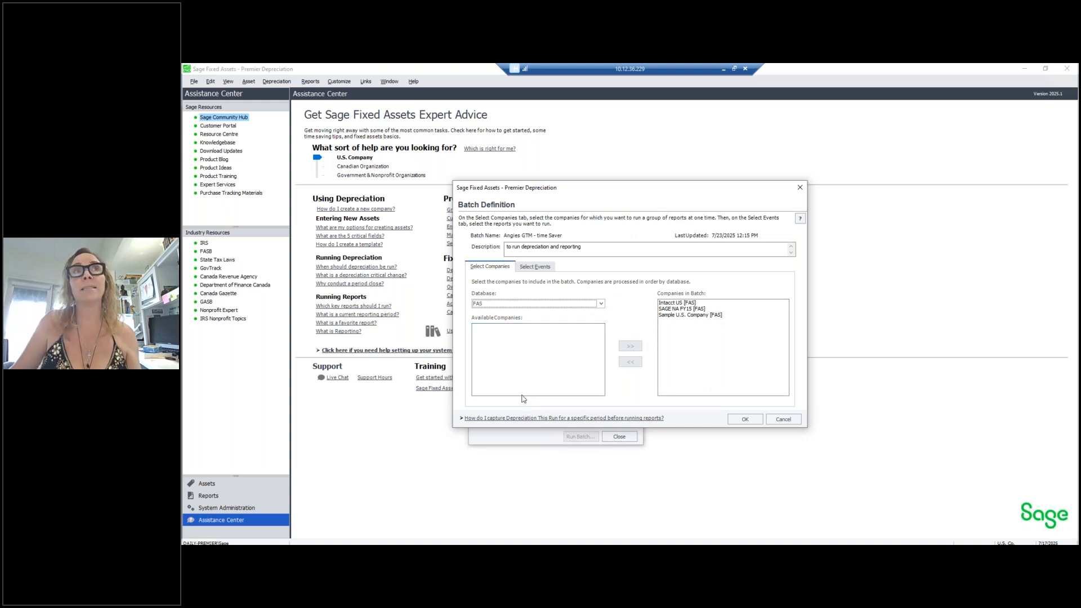
{"action": "left_click", "coordinate": [601, 305]}
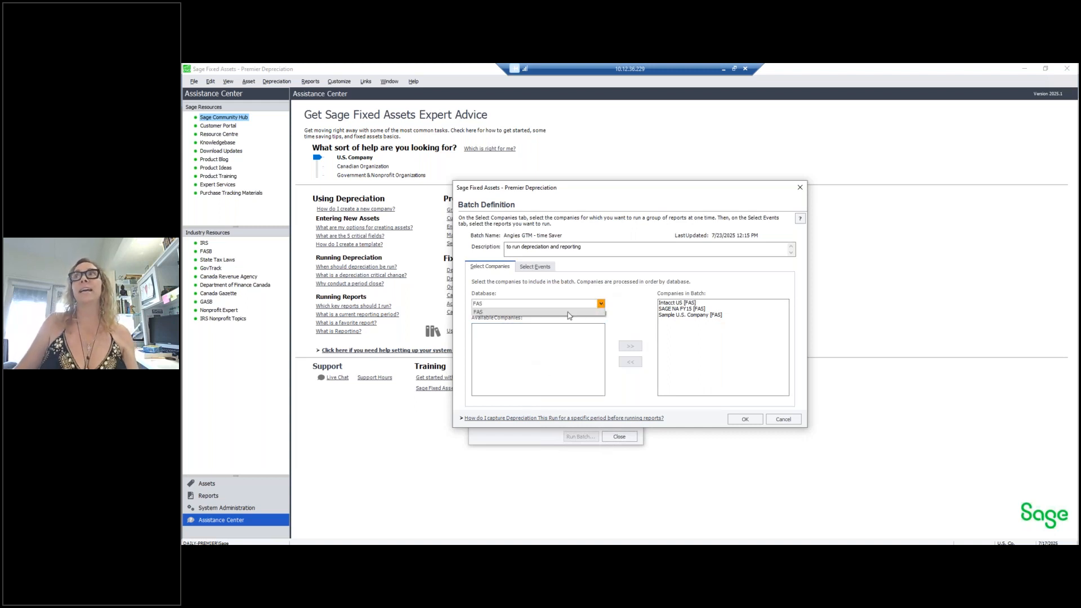
{"action": "left_click", "coordinate": [539, 336]}
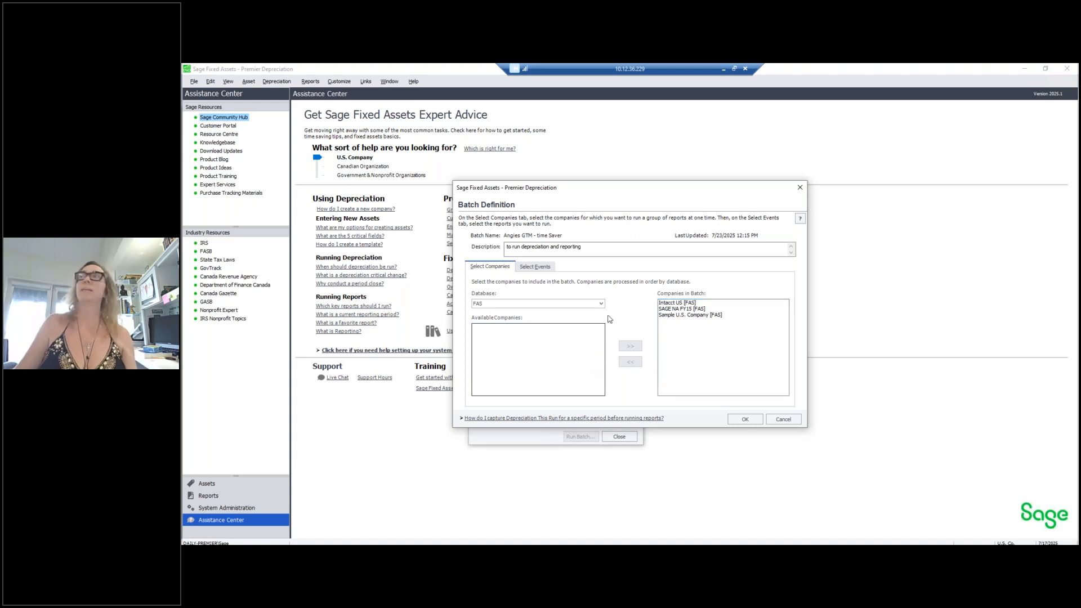
{"action": "left_click", "coordinate": [535, 267]}
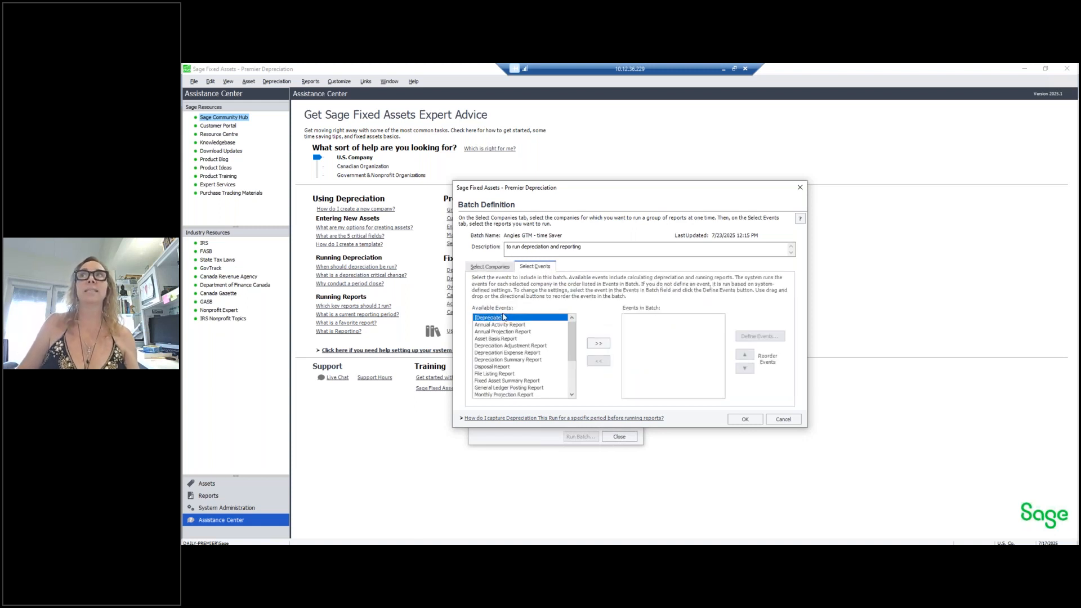
{"action": "left_click", "coordinate": [598, 344]}
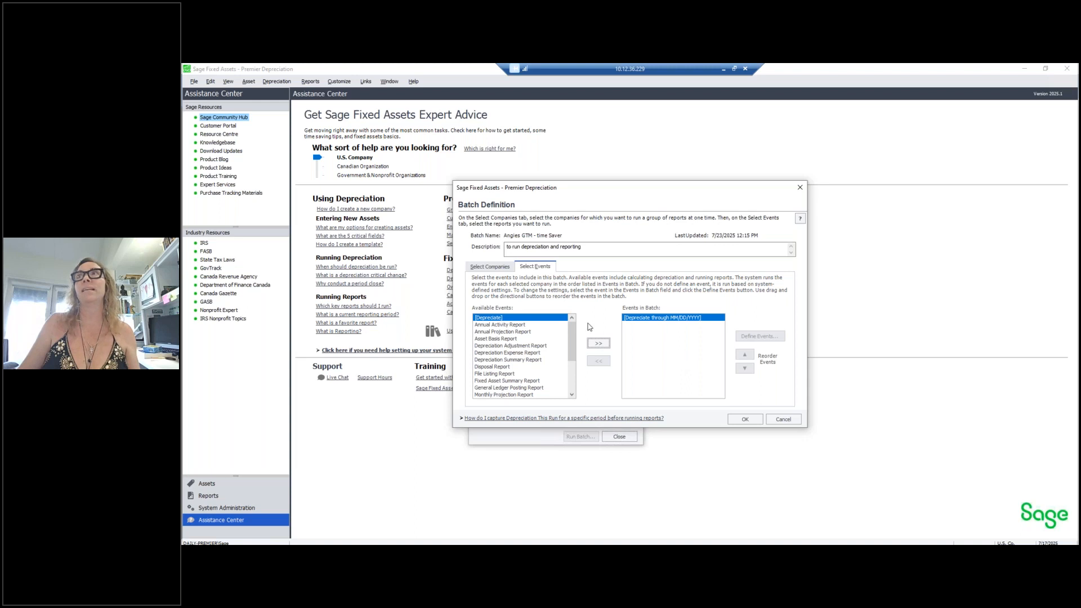
Look through the available events and add the Depreciation Expense Report to the batch.
{"action": "left_click", "coordinate": [498, 367]}
{"action": "left_click_drag", "start_coordinate": [572, 356], "coordinate": [574, 385]}
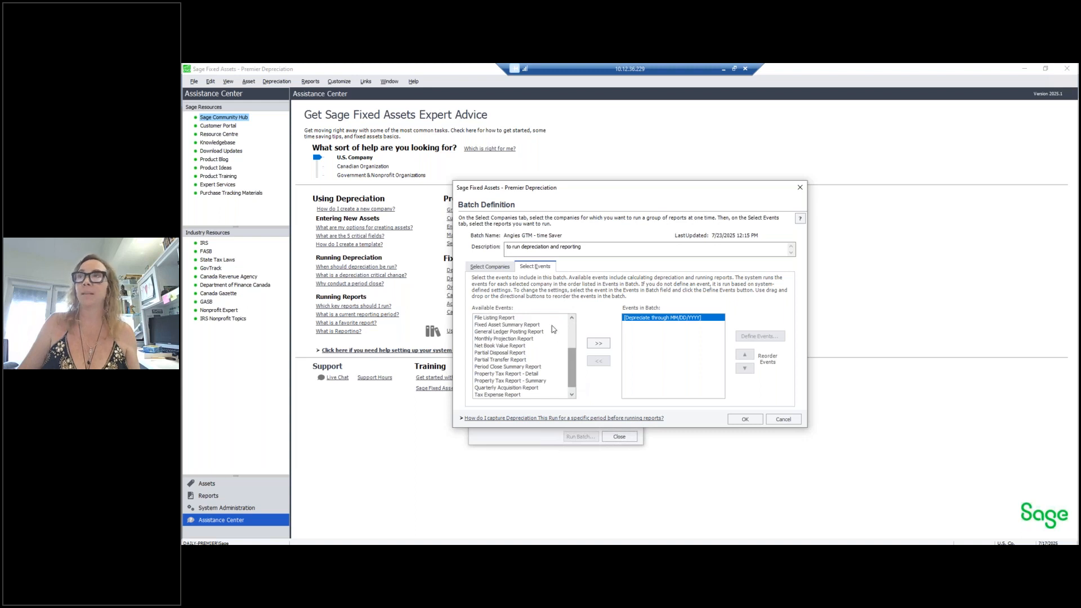
{"action": "left_click", "coordinate": [573, 319]}
{"action": "left_click", "coordinate": [572, 318]}
{"action": "left_click", "coordinate": [573, 319]}
{"action": "left_click", "coordinate": [573, 318]}
{"action": "left_click", "coordinate": [572, 319]}
{"action": "left_click", "coordinate": [573, 319]}
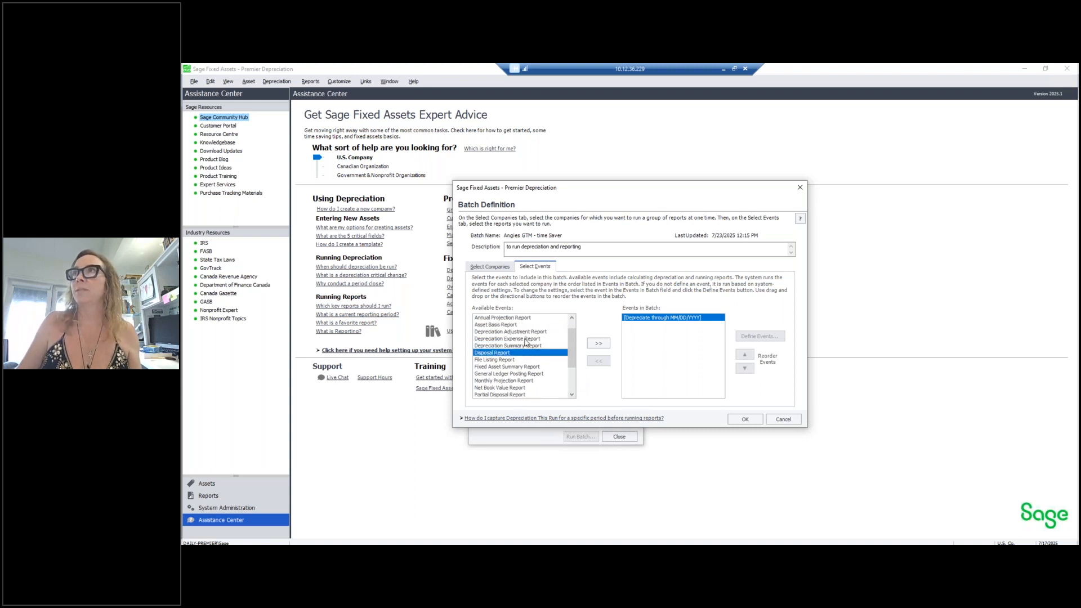
{"action": "left_click", "coordinate": [526, 340]}
{"action": "left_click", "coordinate": [598, 343]}
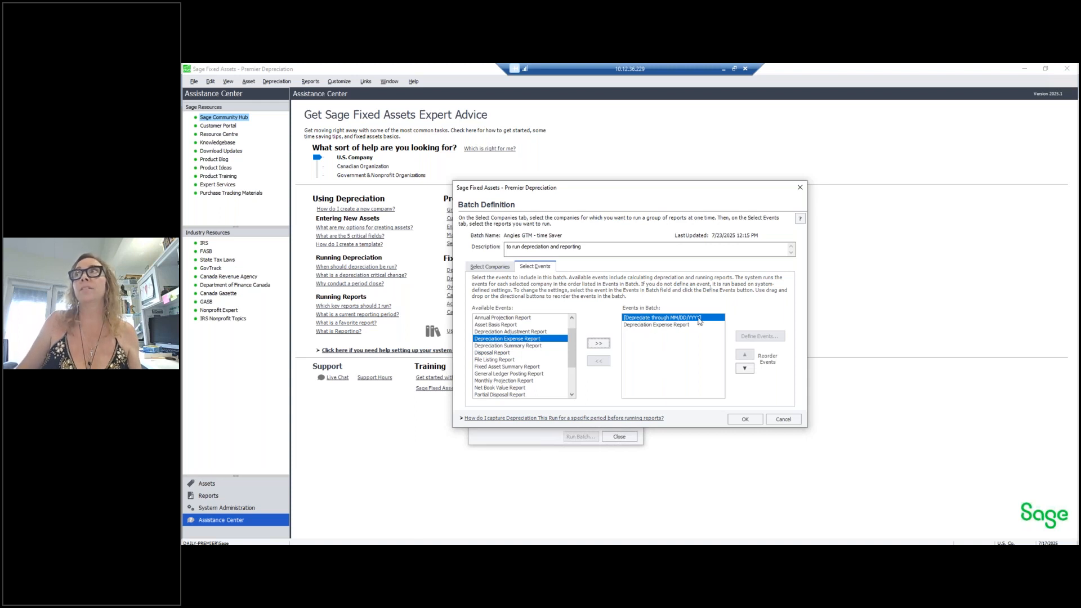
{"action": "left_click", "coordinate": [660, 325]}
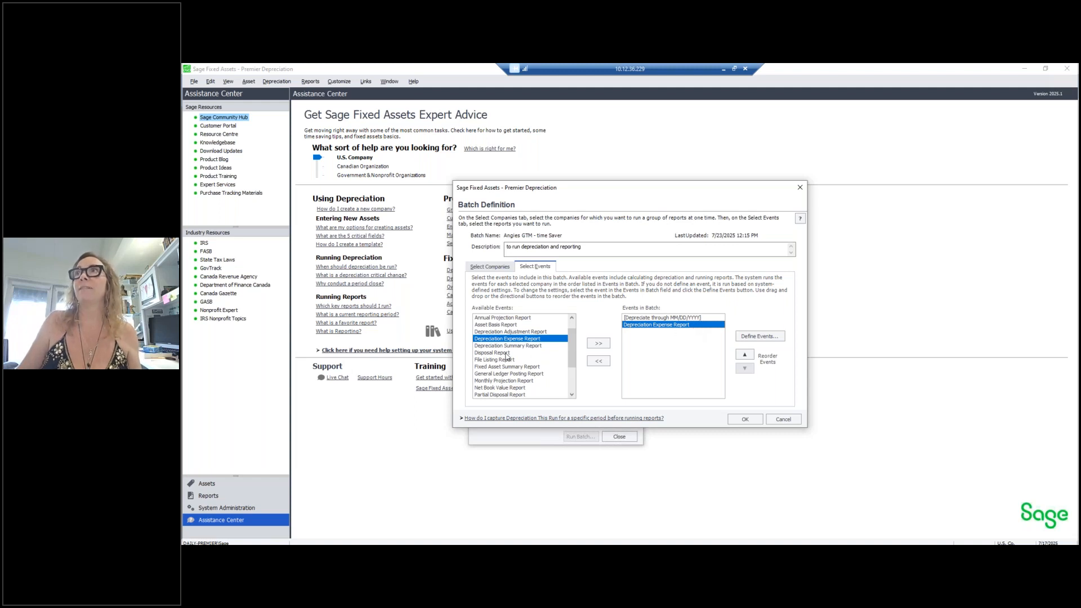
Add the General Ledger Posting Report, Disposal Report and Fixed Asset Summary Report to the batch events.
{"action": "left_click", "coordinate": [531, 373]}
{"action": "left_click", "coordinate": [598, 343]}
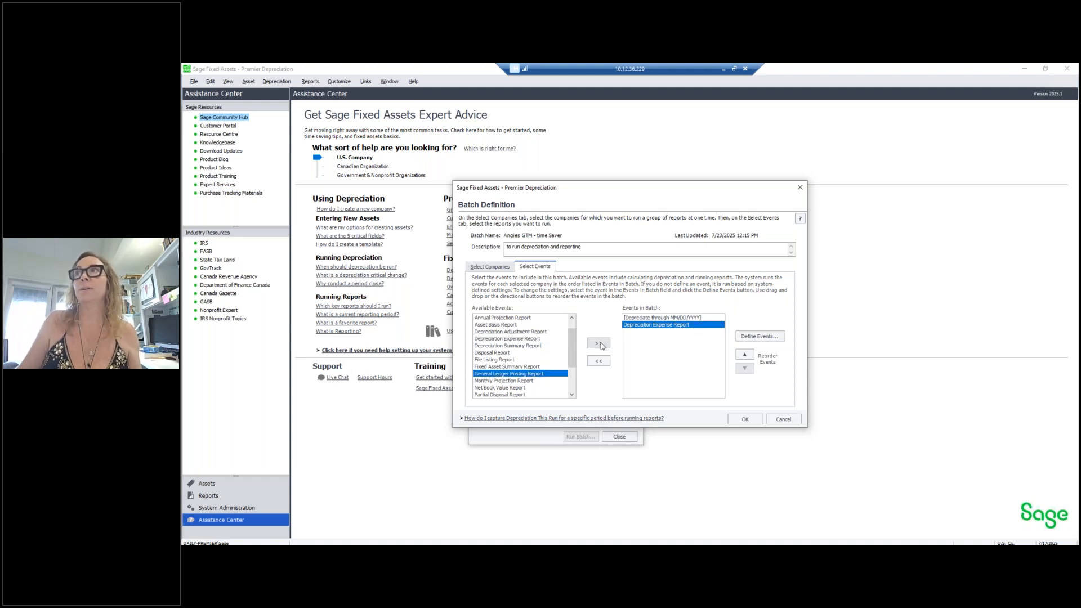
{"action": "left_click", "coordinate": [509, 353]}
{"action": "left_click", "coordinate": [599, 343]}
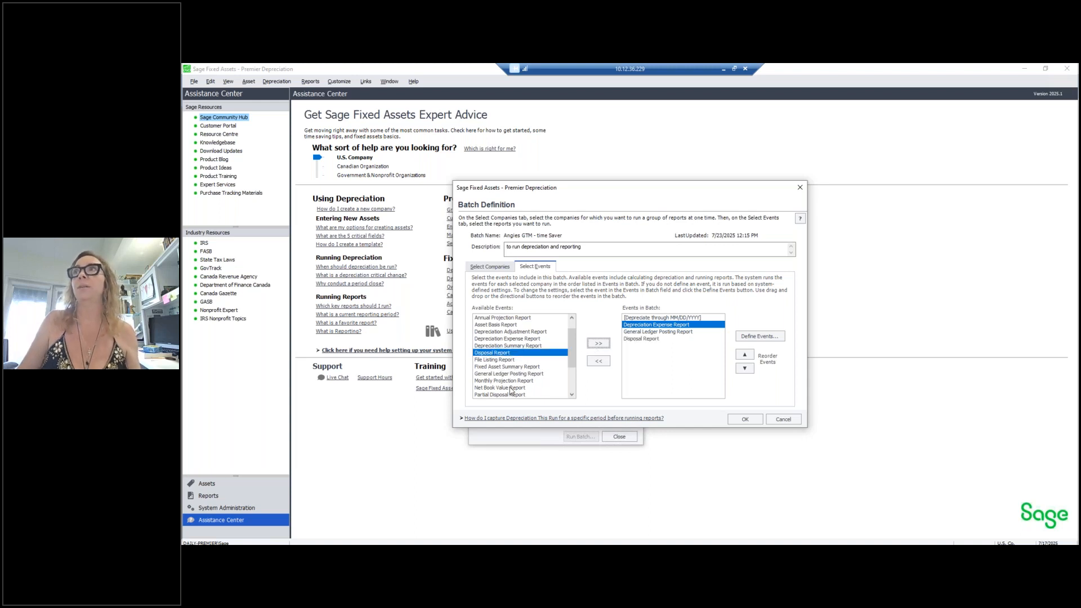
{"action": "left_click_drag", "start_coordinate": [570, 344], "coordinate": [574, 373]}
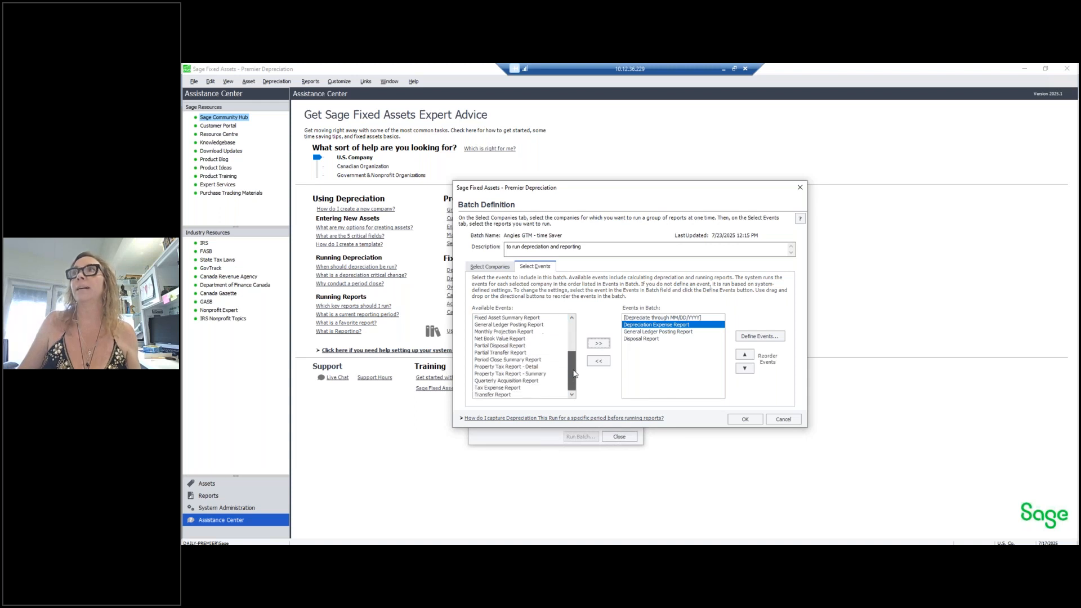
{"action": "left_click", "coordinate": [555, 319]}
{"action": "left_click", "coordinate": [598, 343]}
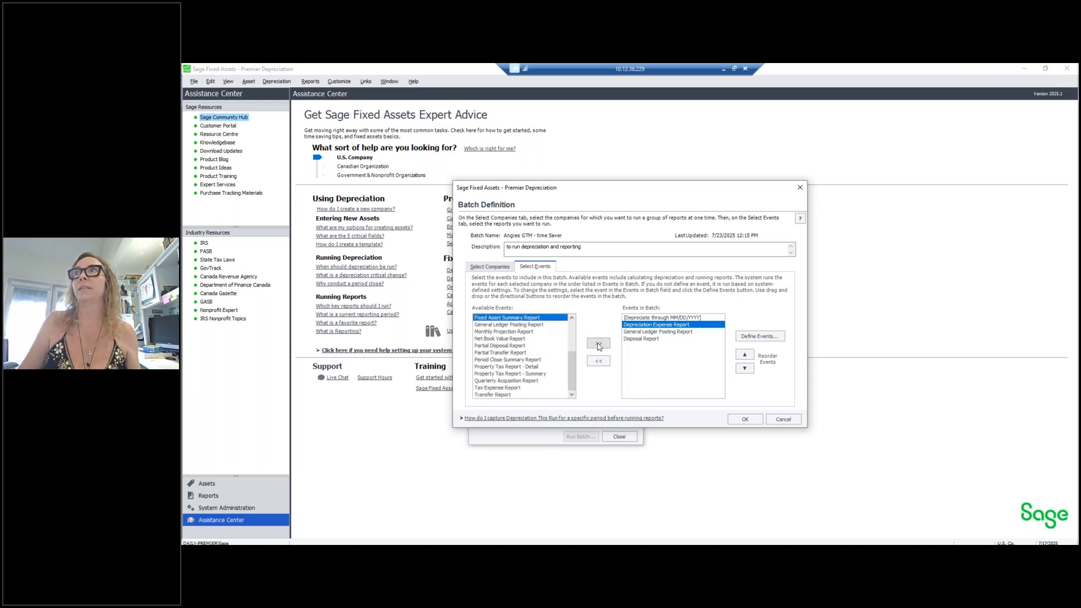
Define the Depreciate event to also cover the Internal, State, AMT and ACE books and calculate through 07/31/2025.
{"action": "left_click", "coordinate": [684, 319]}
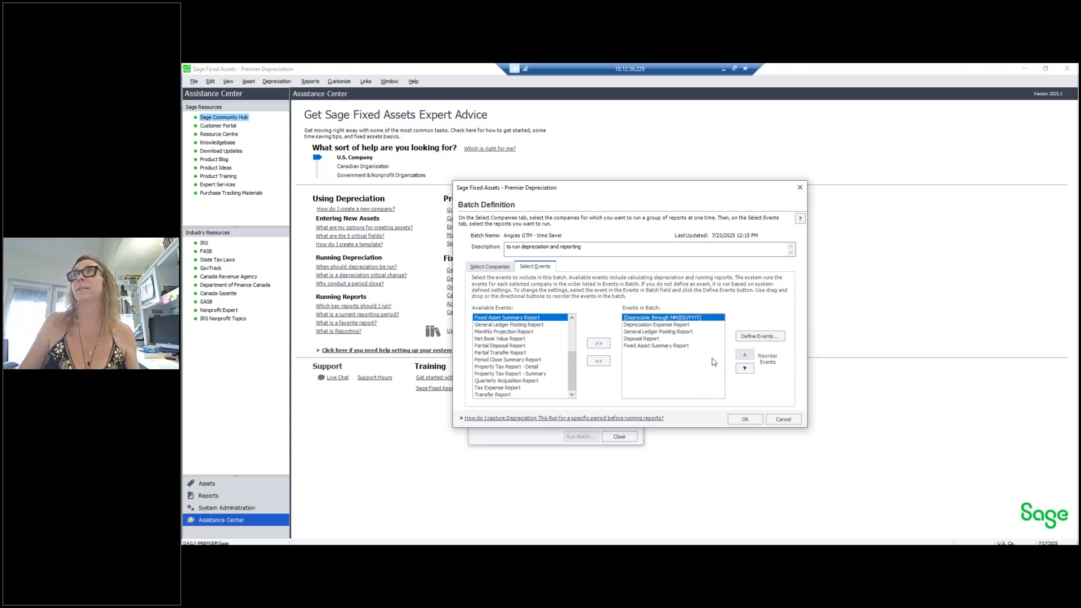
{"action": "left_click", "coordinate": [772, 336]}
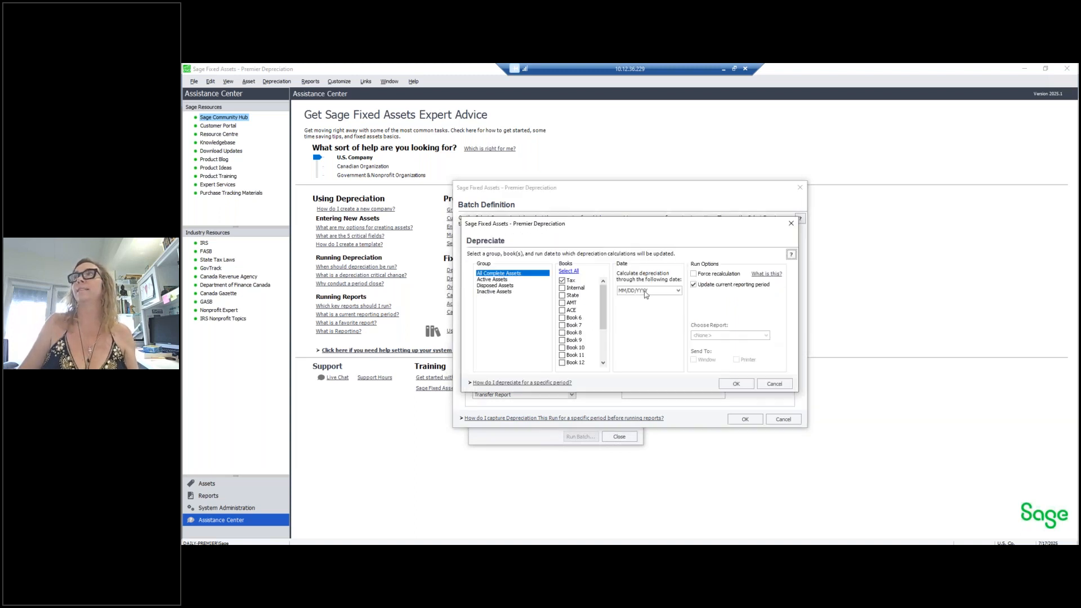
{"action": "left_click", "coordinate": [578, 289]}
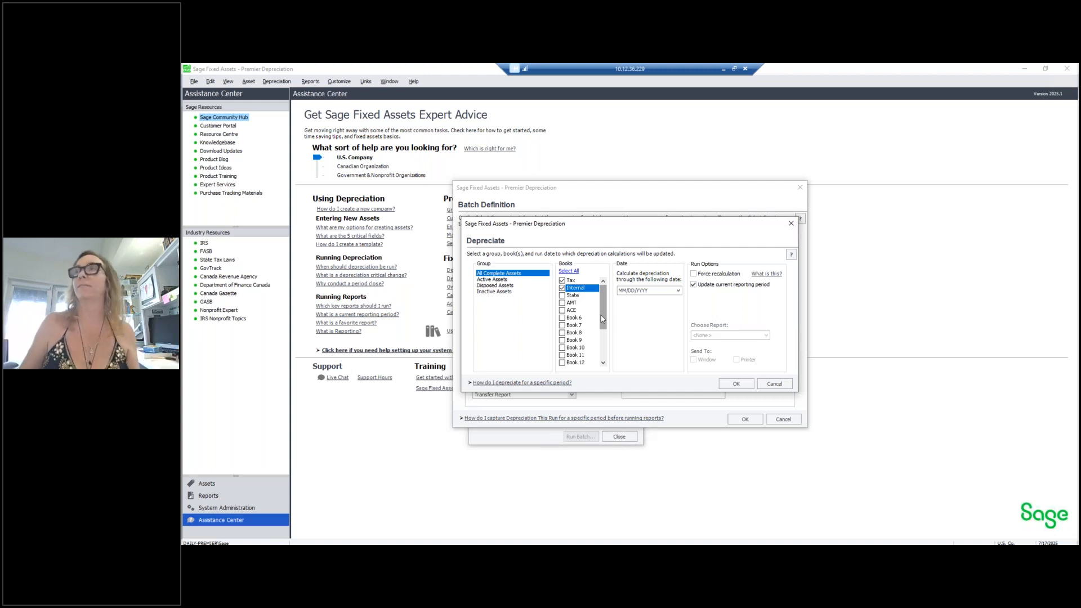
{"action": "left_click", "coordinate": [572, 295]}
{"action": "left_click", "coordinate": [571, 302]}
{"action": "left_click", "coordinate": [571, 310]}
{"action": "left_click", "coordinate": [678, 291]}
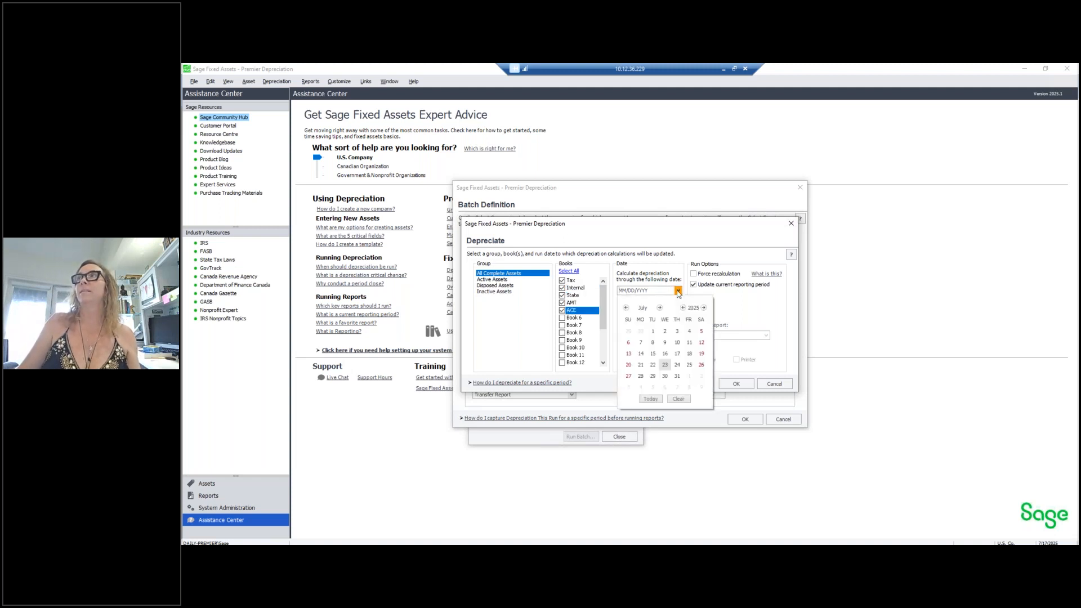
{"action": "left_click", "coordinate": [678, 378]}
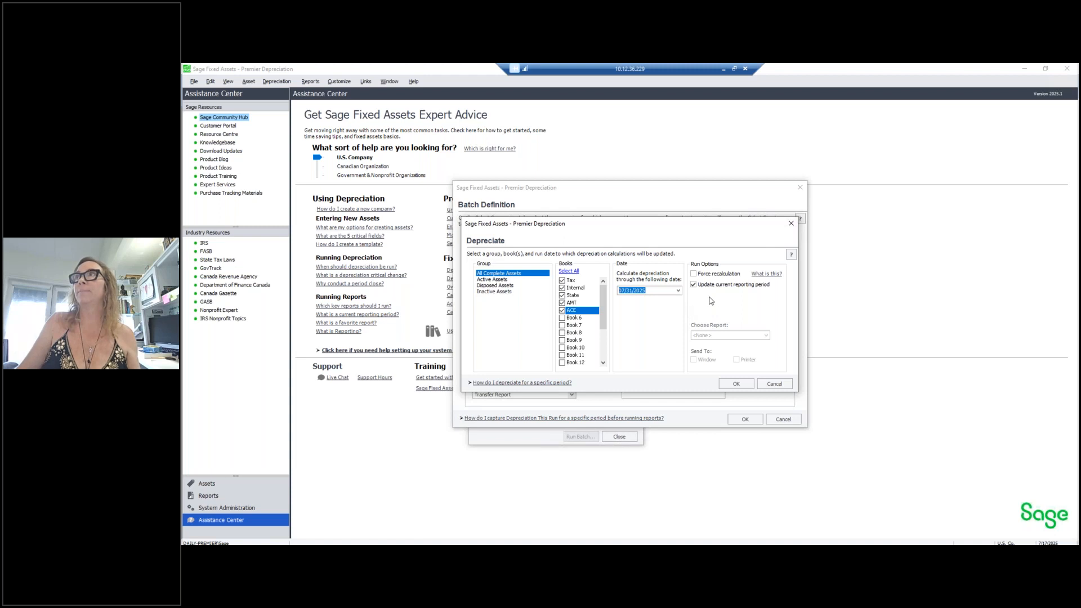
{"action": "left_click", "coordinate": [736, 384]}
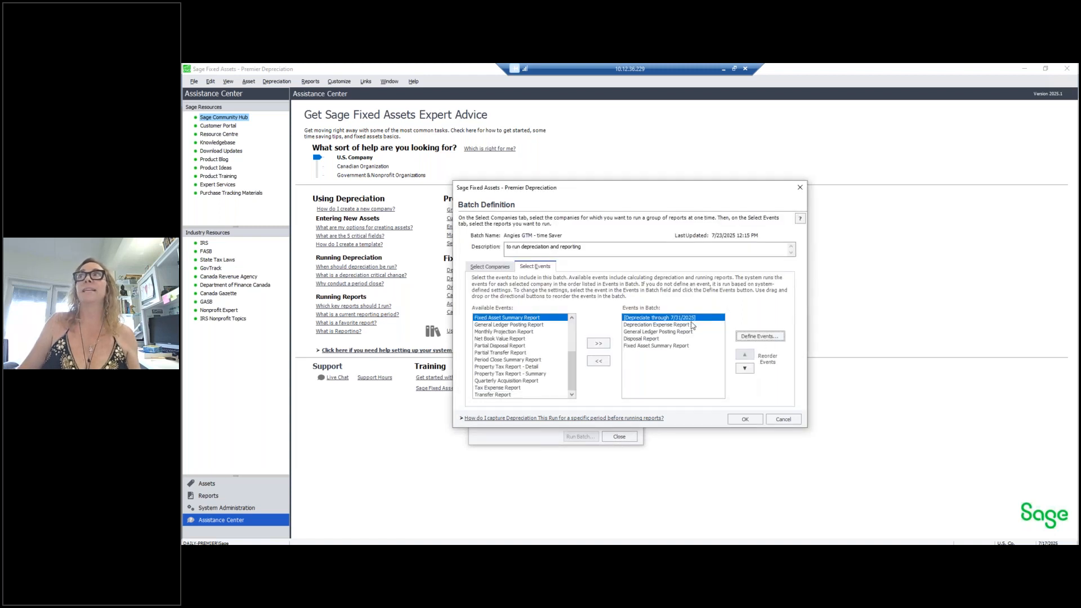
Define the batch's Depreciation Expense Report to also include the Internal, State, AMT and ACE books, and check its group choices.
{"action": "left_click", "coordinate": [690, 326]}
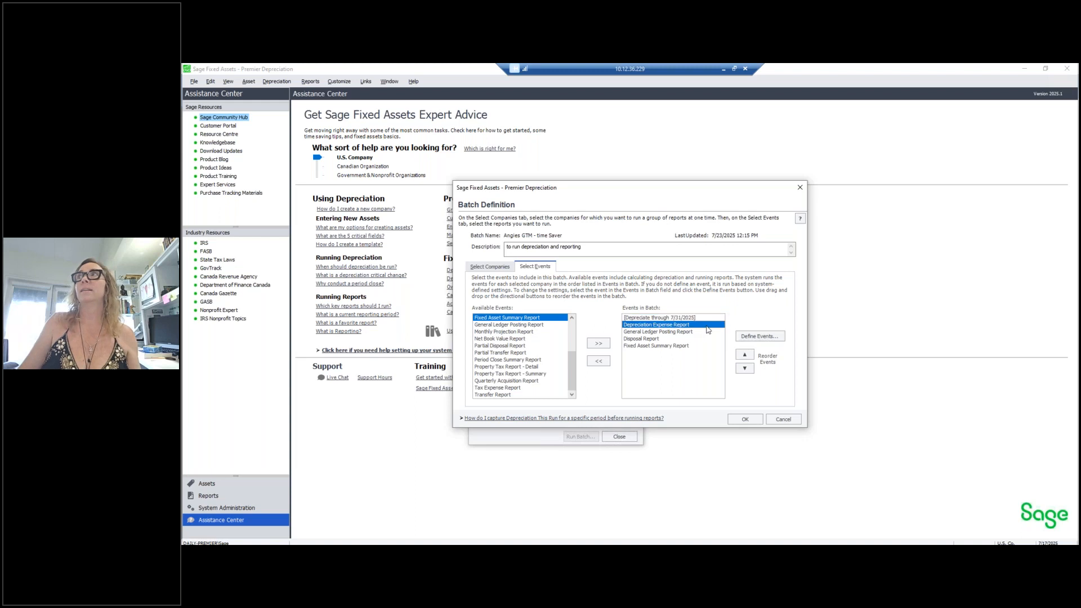
{"action": "left_click", "coordinate": [758, 337]}
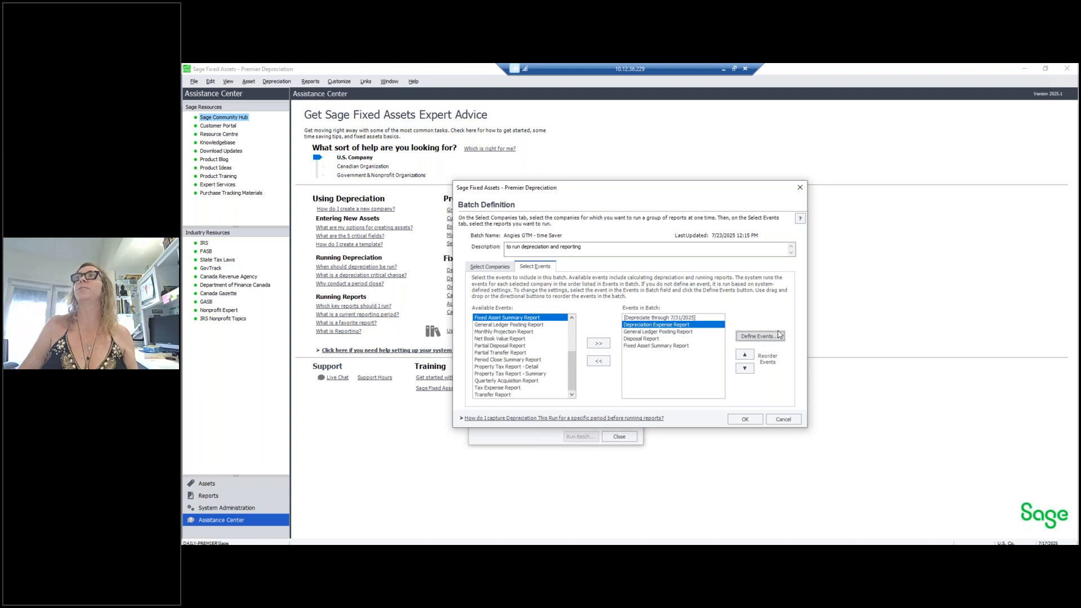
{"action": "left_click", "coordinate": [554, 304]}
{"action": "key", "text": "space"}
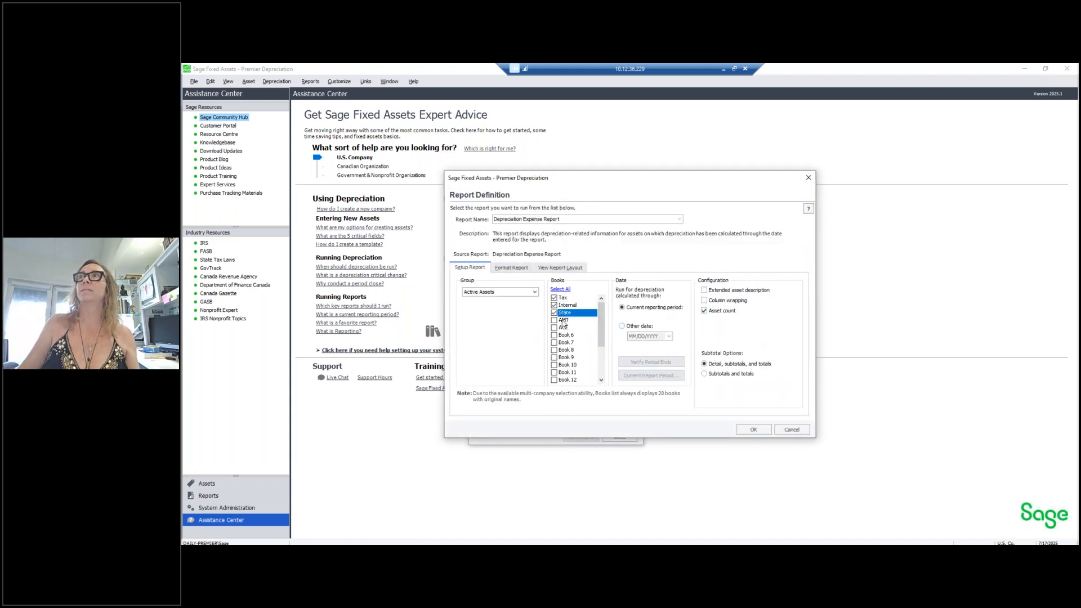
{"action": "left_click", "coordinate": [563, 320]}
{"action": "key", "text": "space"}
{"action": "left_click", "coordinate": [534, 292]}
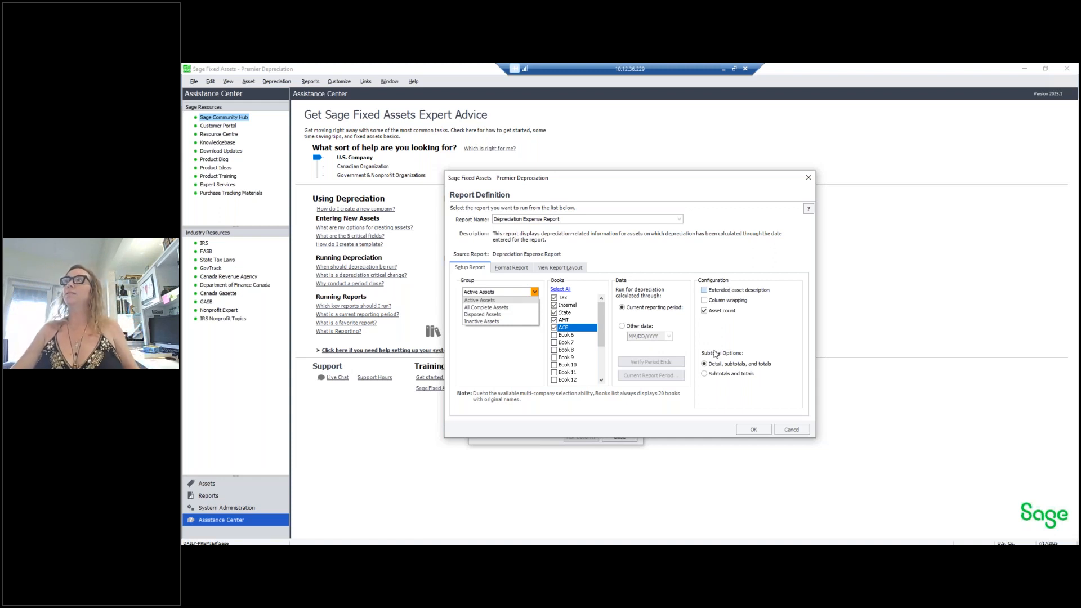
Try the Subtotals and totals option, check the report's format settings, and save the definition with Detail, subtotals, and totals.
{"action": "left_click", "coordinate": [727, 372]}
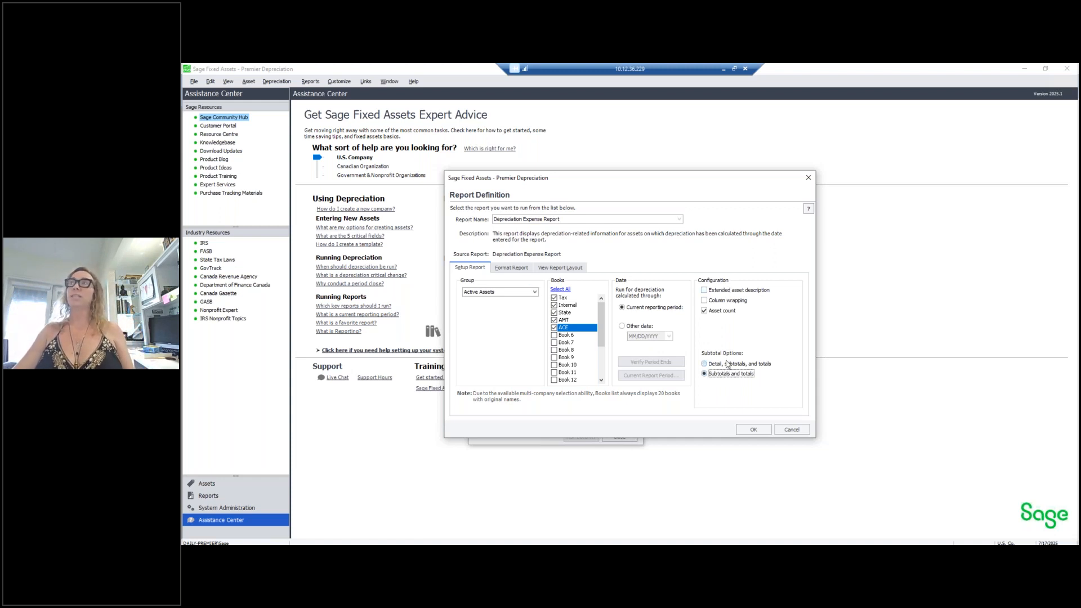
{"action": "left_click", "coordinate": [511, 268]}
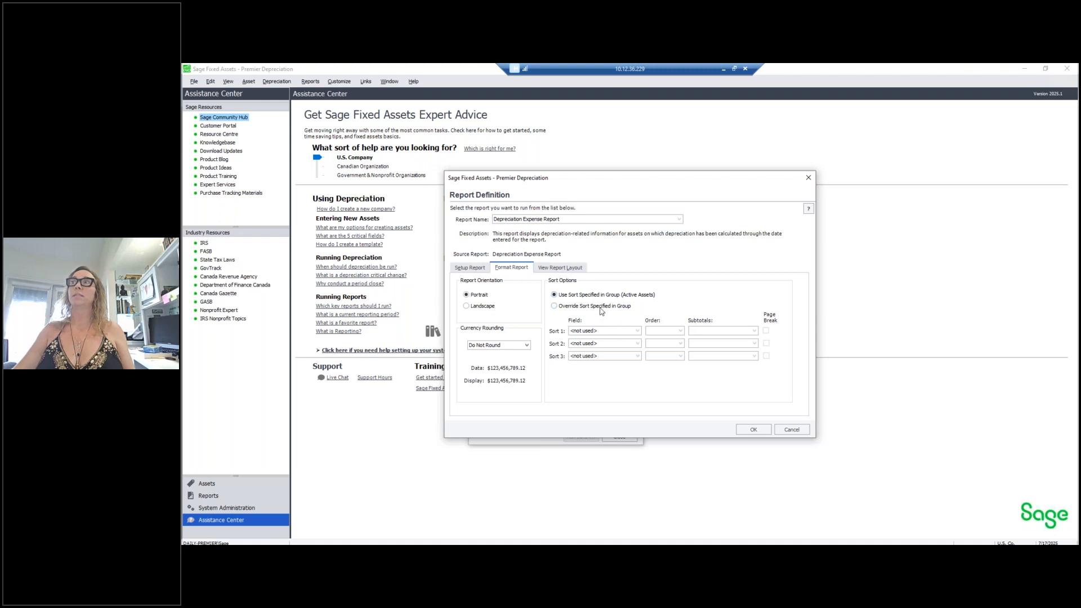
{"action": "left_click", "coordinate": [471, 268]}
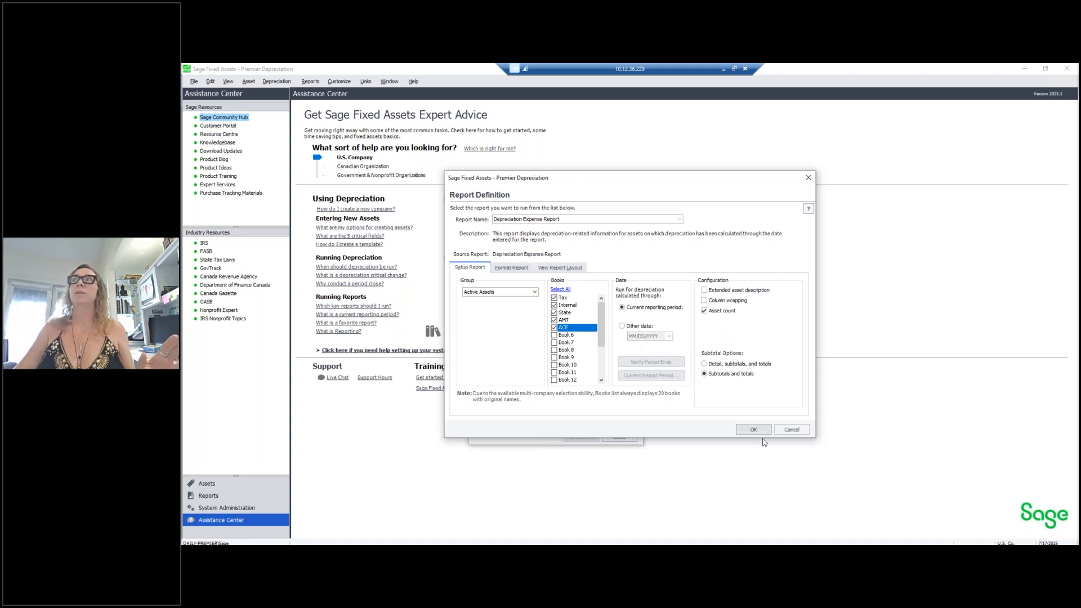
{"action": "left_click", "coordinate": [705, 364]}
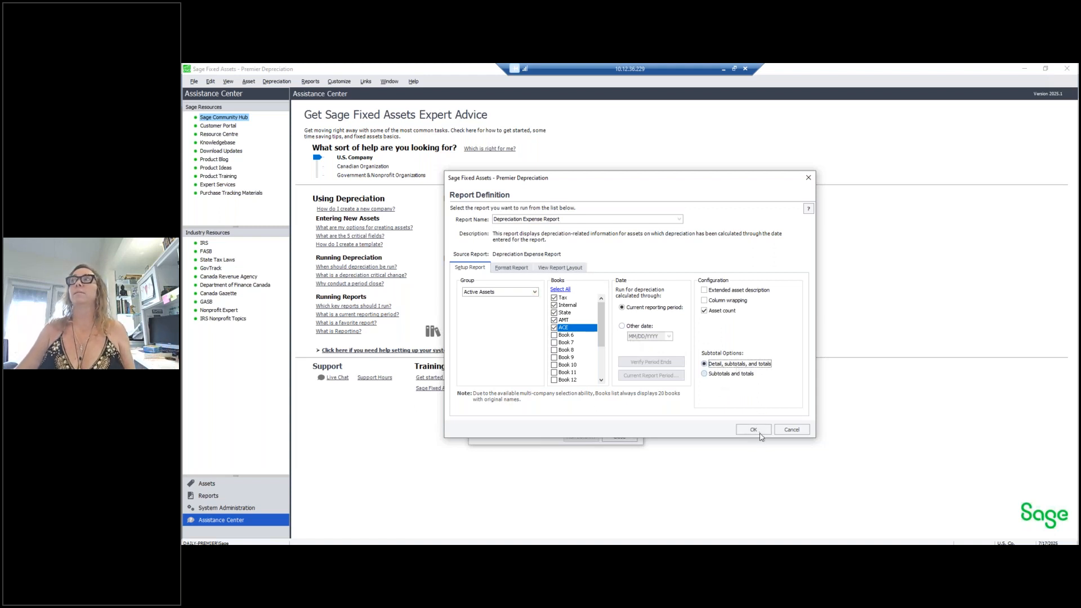
{"action": "left_click", "coordinate": [755, 429]}
Define the General Ledger Posting Report with journal number "July 2025 Run" and only the Internal book.
{"action": "left_click", "coordinate": [658, 331]}
{"action": "left_click", "coordinate": [757, 337]}
{"action": "left_click", "coordinate": [705, 300]}
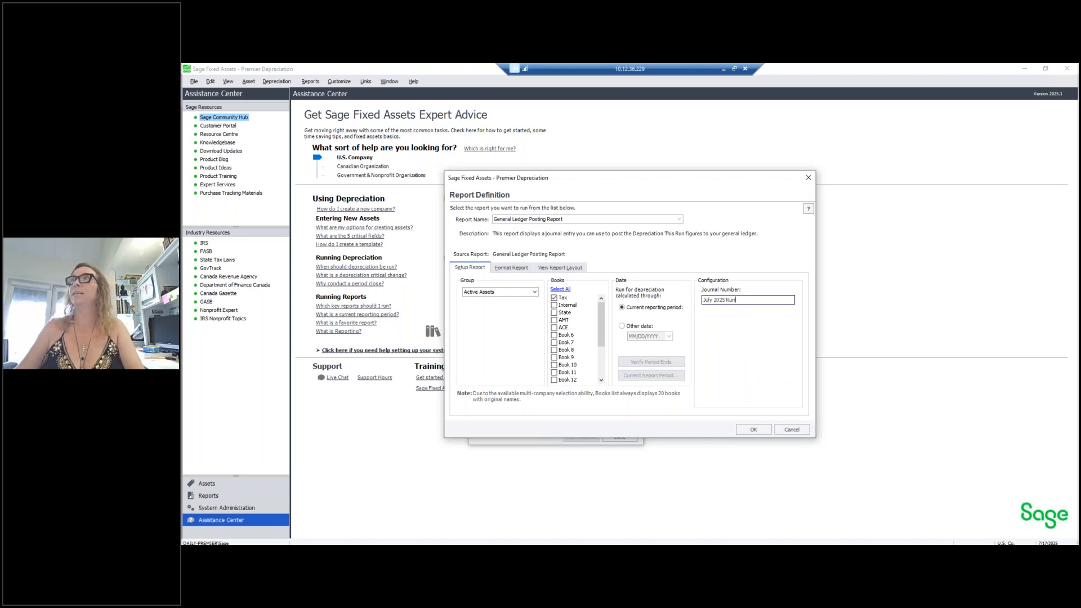
{"action": "left_click", "coordinate": [583, 305]}
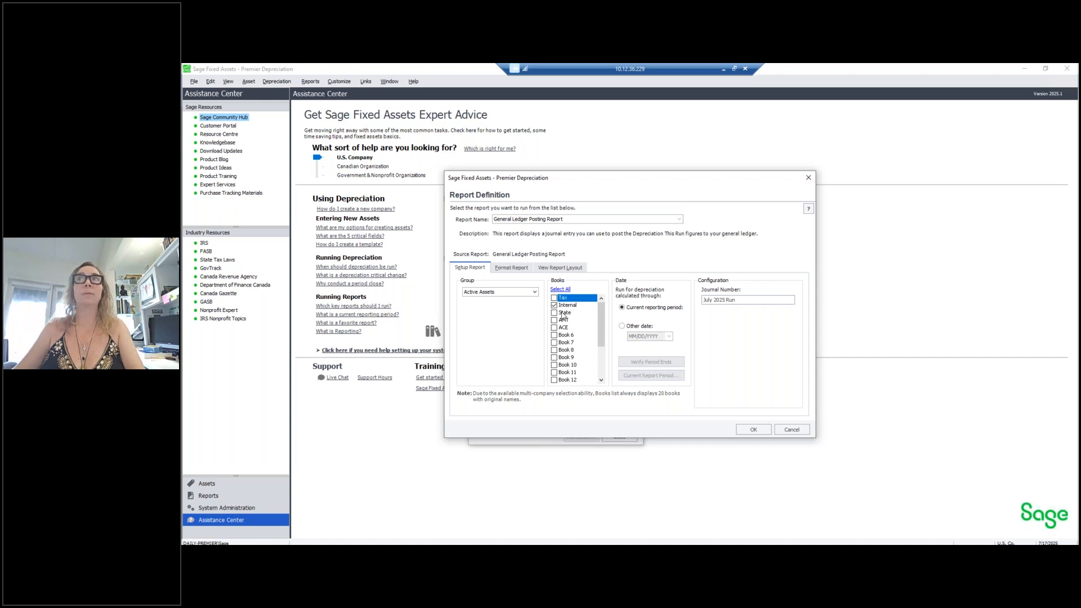
{"action": "left_click", "coordinate": [754, 429]}
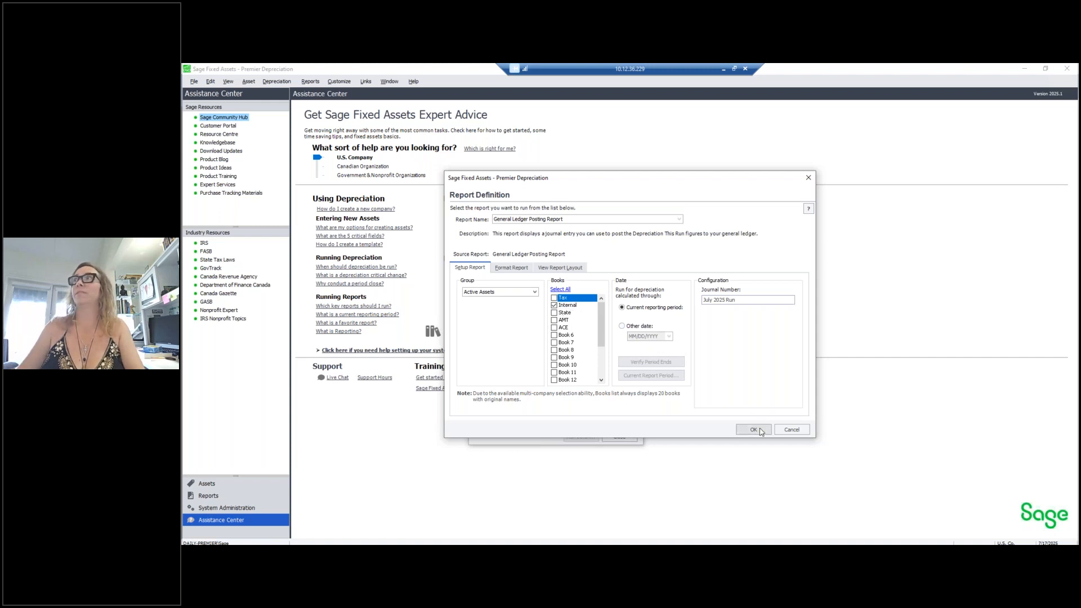
Define the Disposal Report to run for assets disposed from 07/01/2025 to 07/31/2025.
{"action": "left_click", "coordinate": [758, 337]}
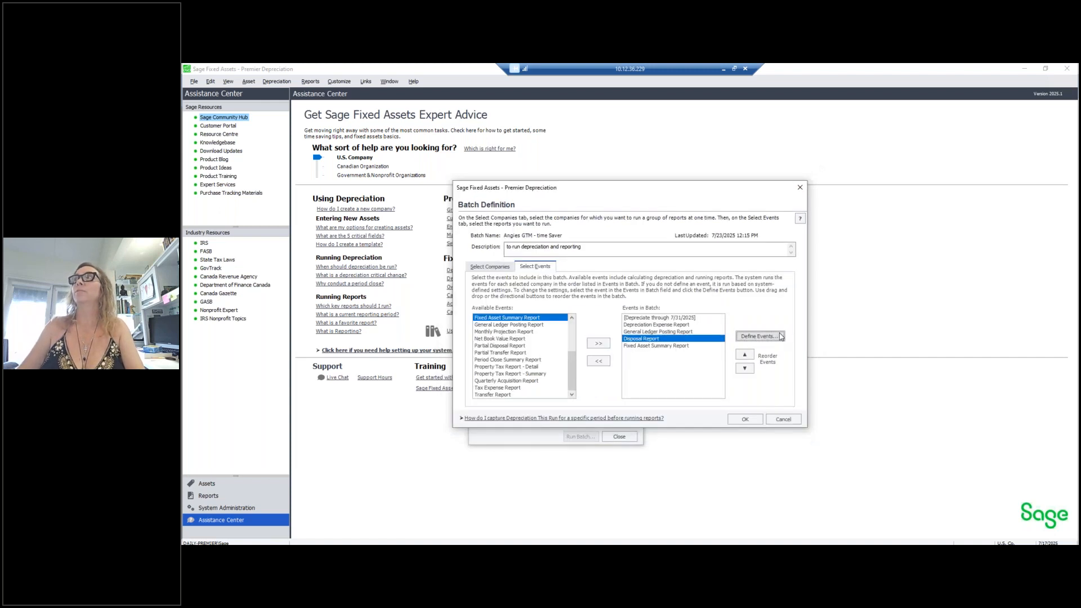
{"action": "left_click", "coordinate": [659, 313]}
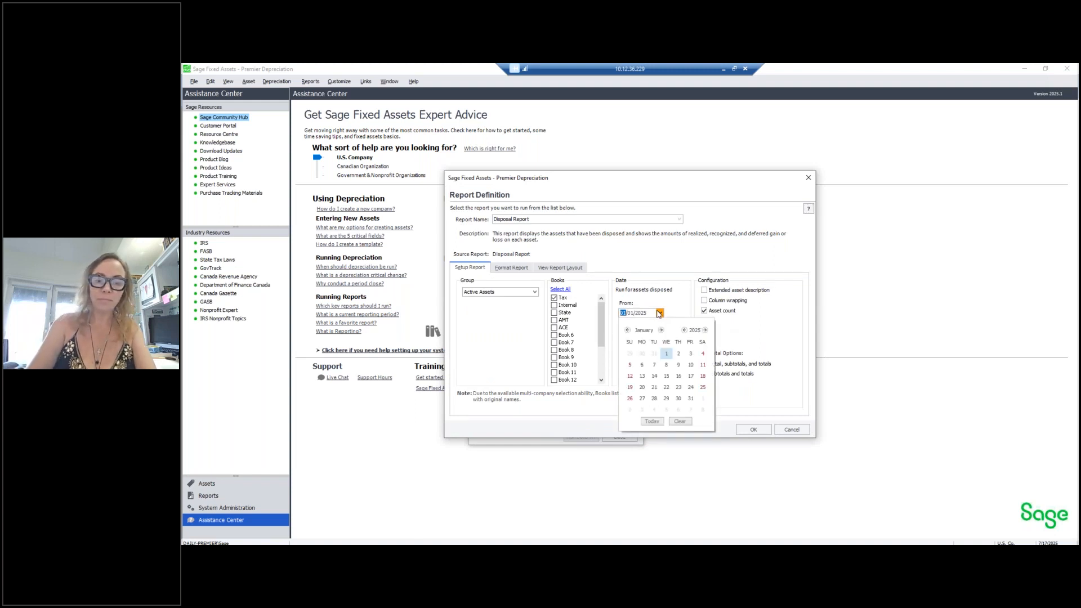
{"action": "left_click", "coordinate": [660, 313]}
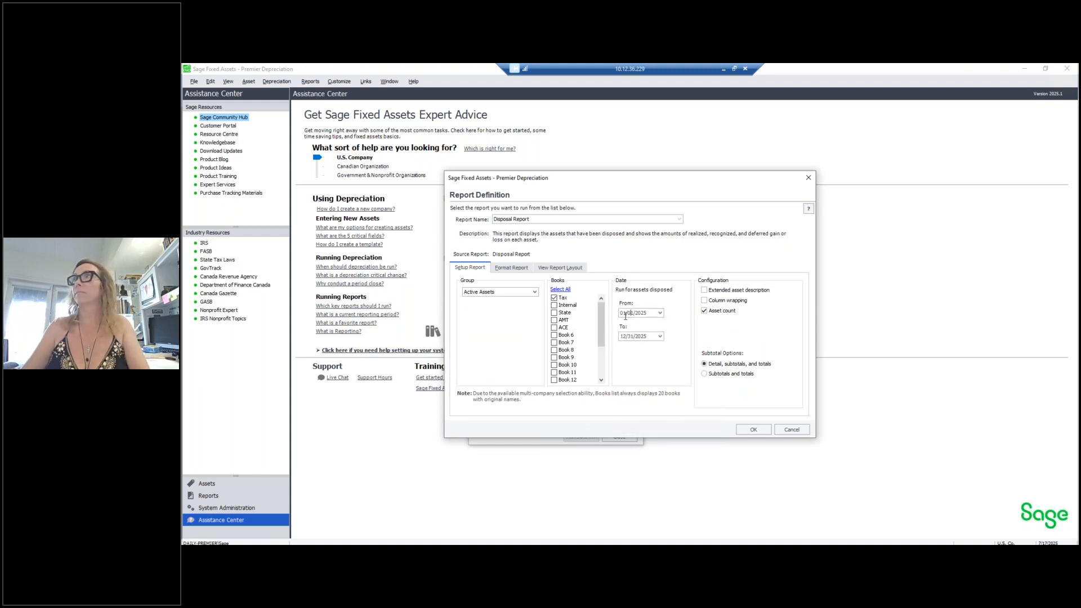
{"action": "type", "text": "7/31"}
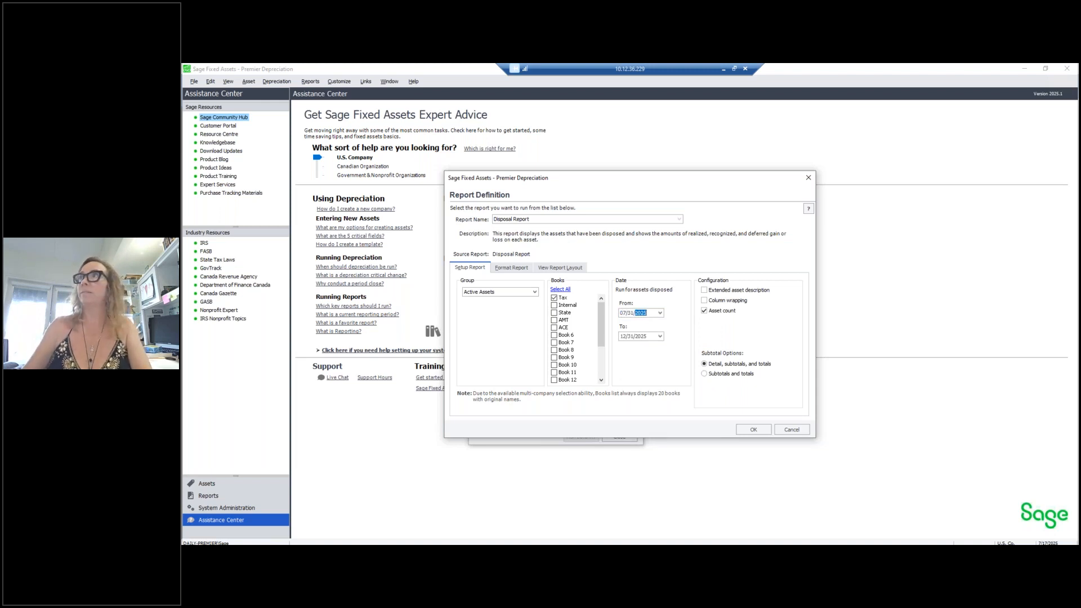
{"action": "left_click_drag", "start_coordinate": [646, 316], "coordinate": [620, 314]}
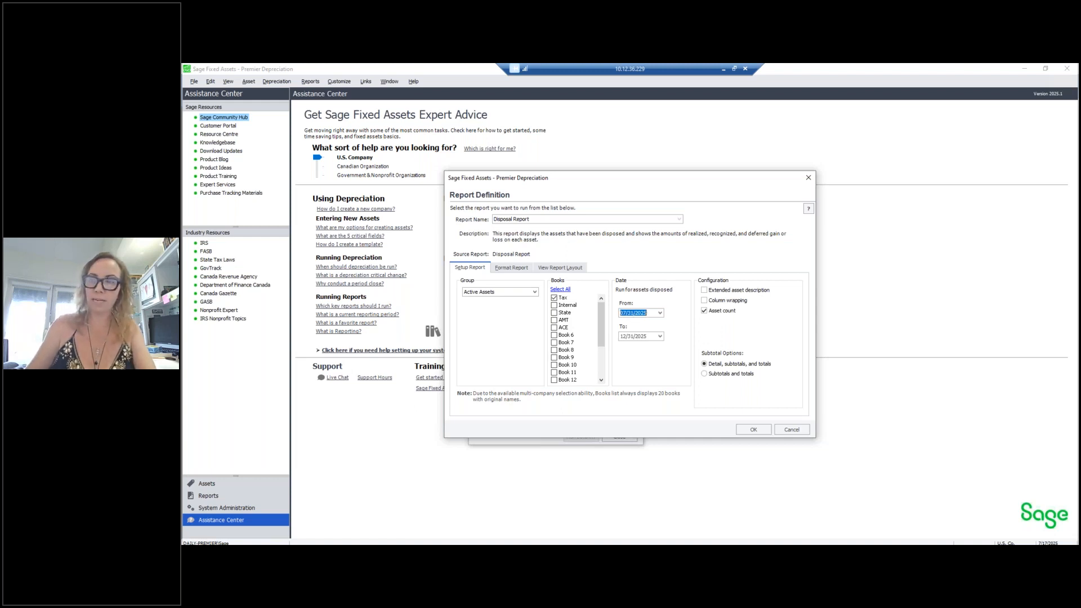
{"action": "left_click", "coordinate": [622, 336]}
{"action": "type", "text": "07"}
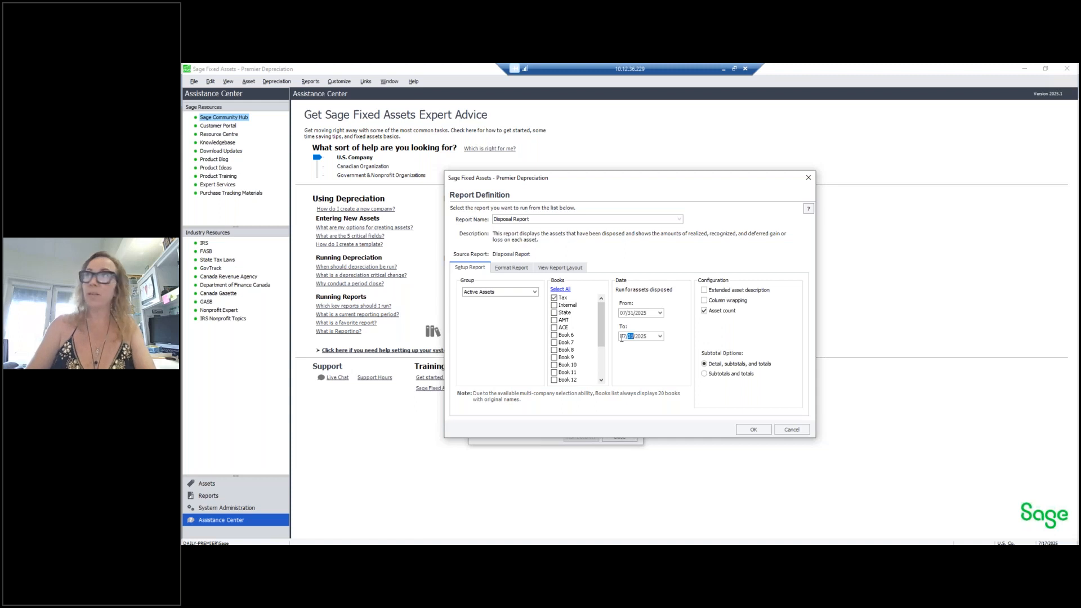
{"action": "double_click", "coordinate": [629, 313]}
{"action": "left_click", "coordinate": [630, 313]}
{"action": "type", "text": "01"}
{"action": "key", "text": "Tab"}
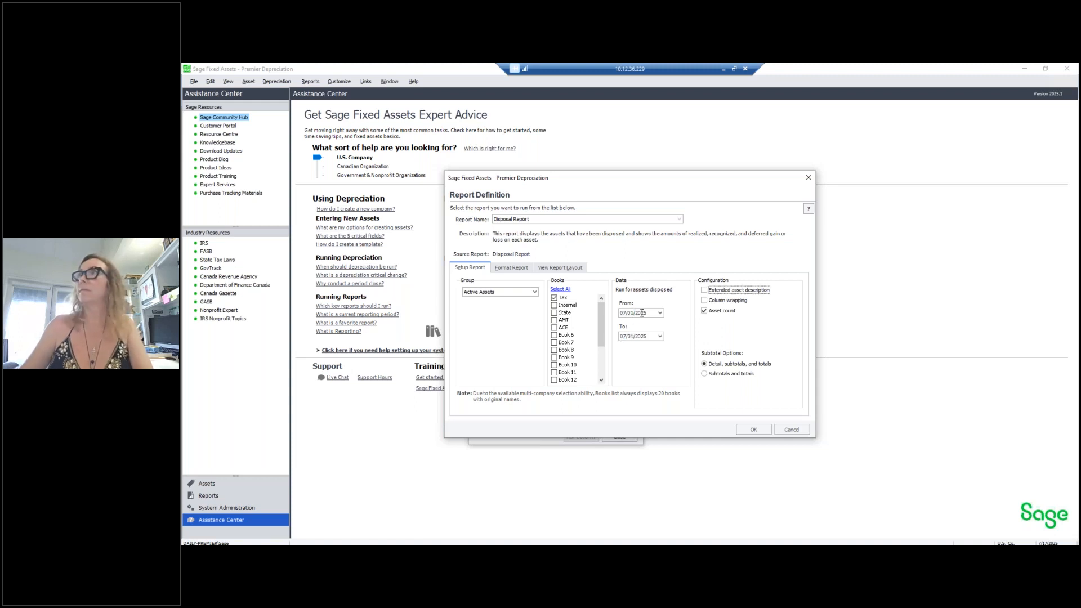
Limit the Disposal Report to the Internal book, check its format settings, and save the definition.
{"action": "left_click", "coordinate": [562, 306]}
{"action": "left_click", "coordinate": [583, 298]}
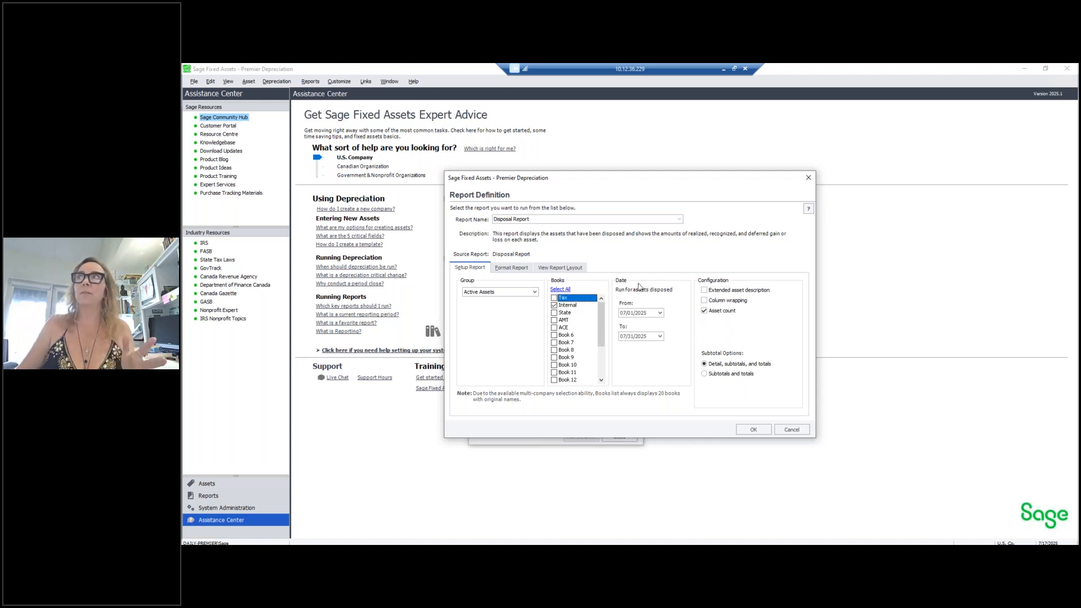
{"action": "left_click", "coordinate": [510, 268]}
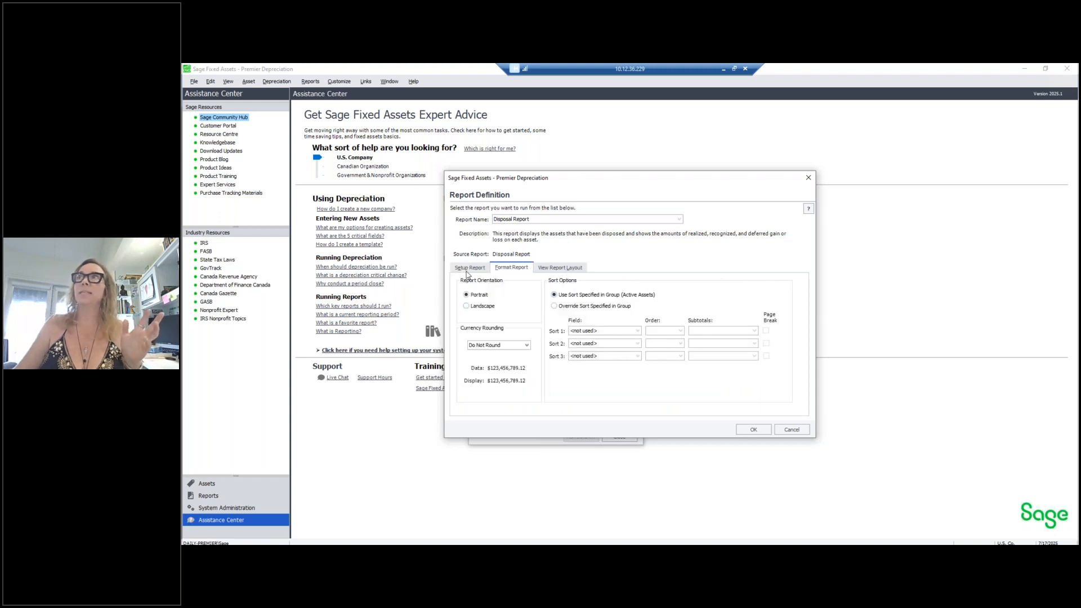
{"action": "left_click", "coordinate": [469, 269]}
{"action": "left_click", "coordinate": [759, 427]}
Define the Fixed Asset Summary Report with the Tax and Internal books, and save the batch definition.
{"action": "left_click", "coordinate": [655, 347]}
{"action": "left_click", "coordinate": [773, 339]}
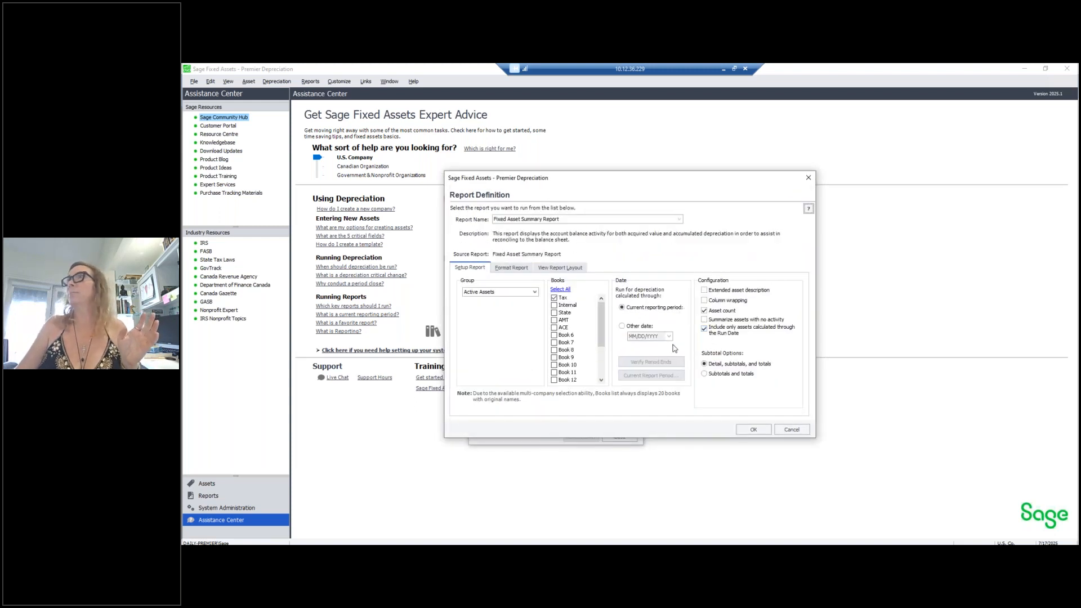
{"action": "left_click", "coordinate": [554, 305]}
{"action": "left_click", "coordinate": [555, 297]}
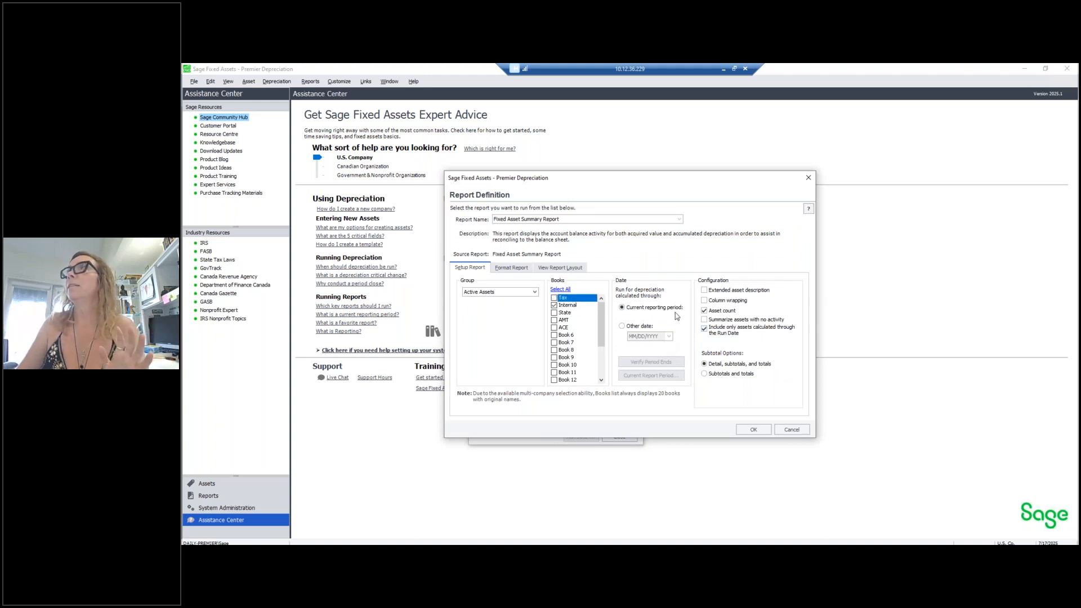
{"action": "left_click", "coordinate": [565, 298]}
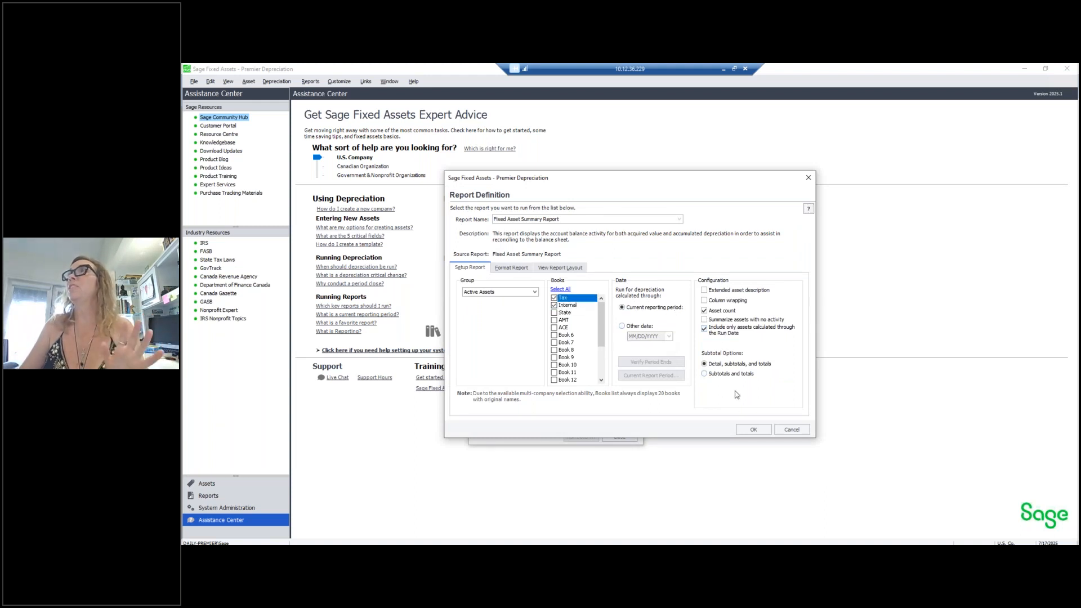
{"action": "left_click", "coordinate": [754, 430]}
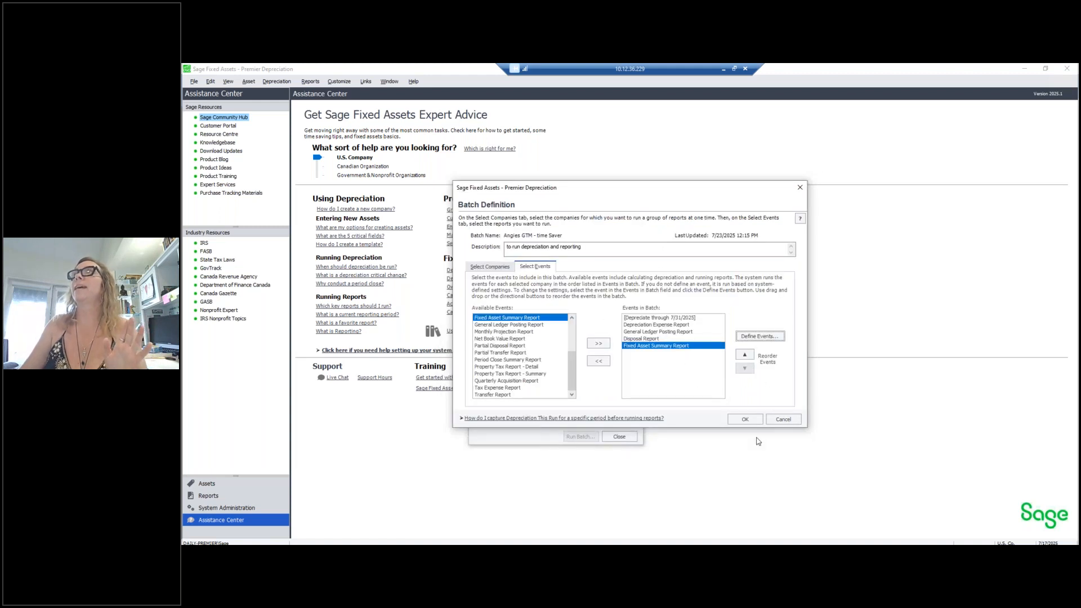
{"action": "left_click", "coordinate": [745, 420]}
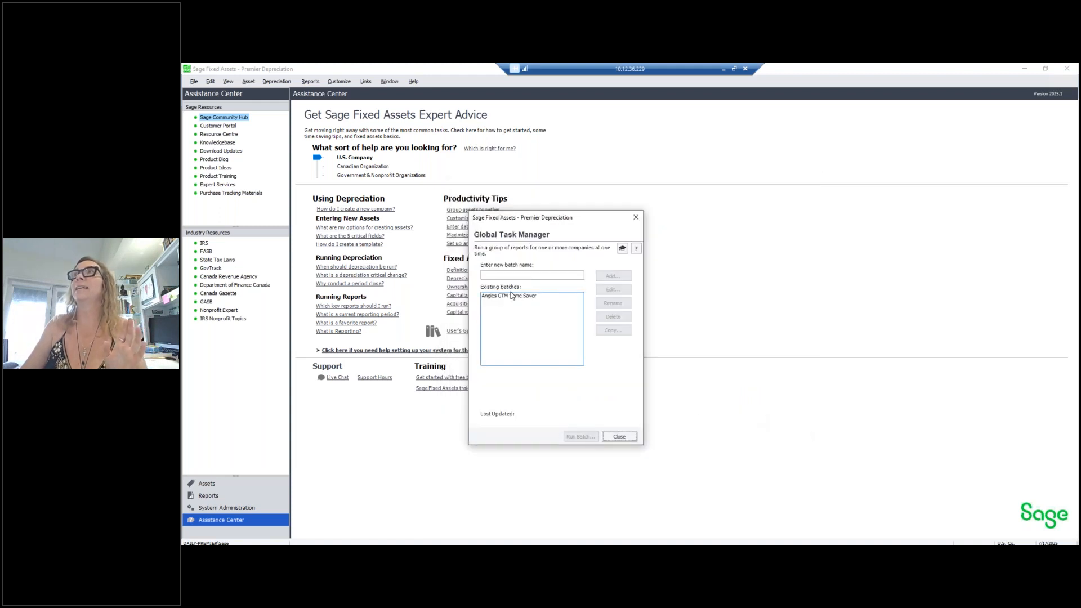
Run the time saver batch without sending reports to the printer, saving them as Microsoft Excel (97-2003) files, and close Global Task Manager.
{"action": "left_click", "coordinate": [513, 296]}
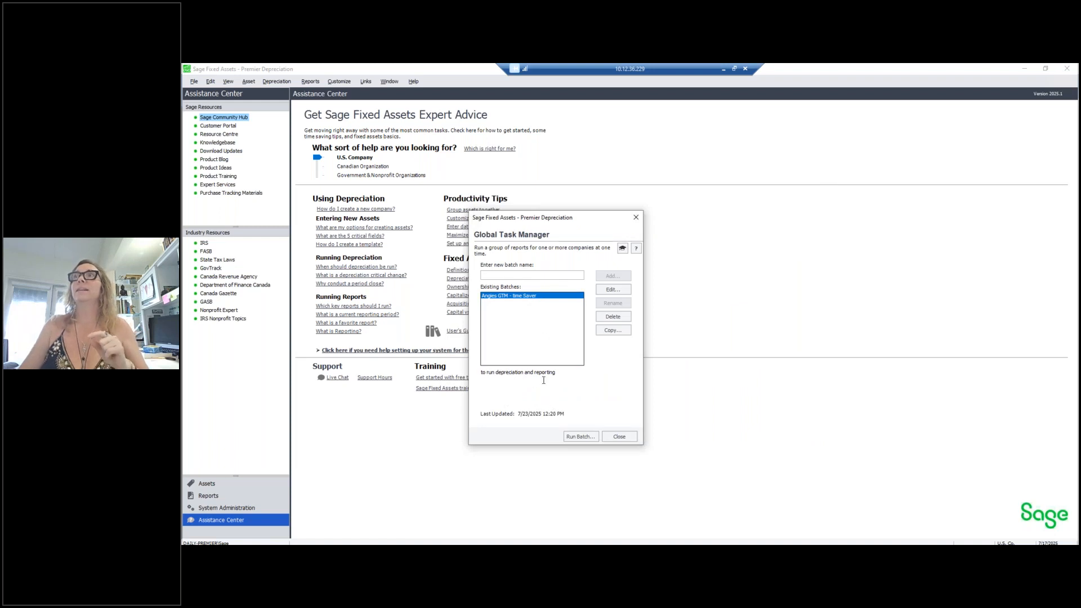
{"action": "left_click", "coordinate": [580, 436]}
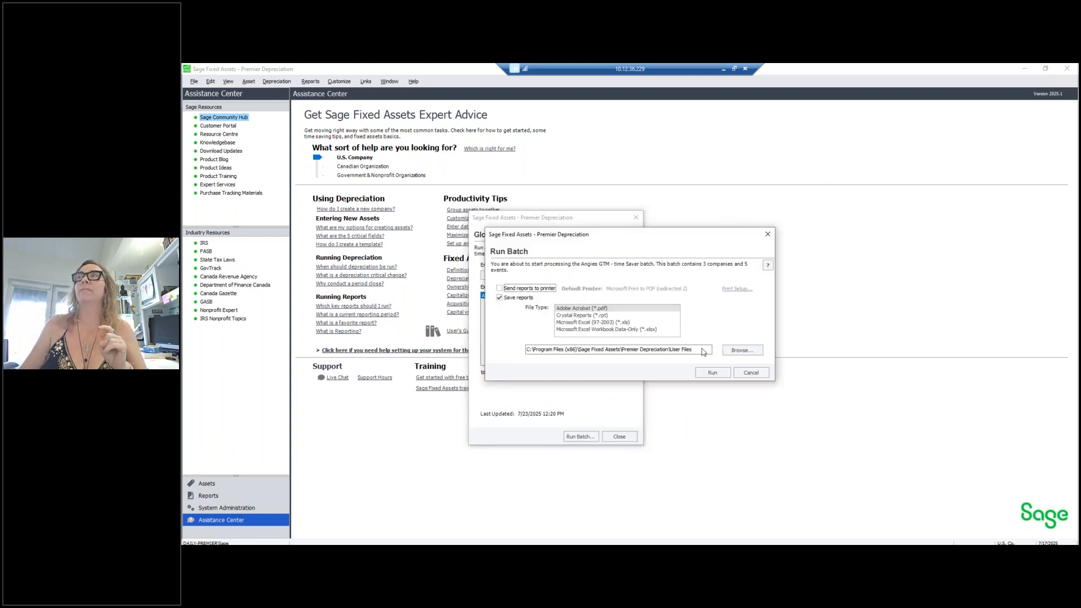
{"action": "left_click", "coordinate": [529, 290]}
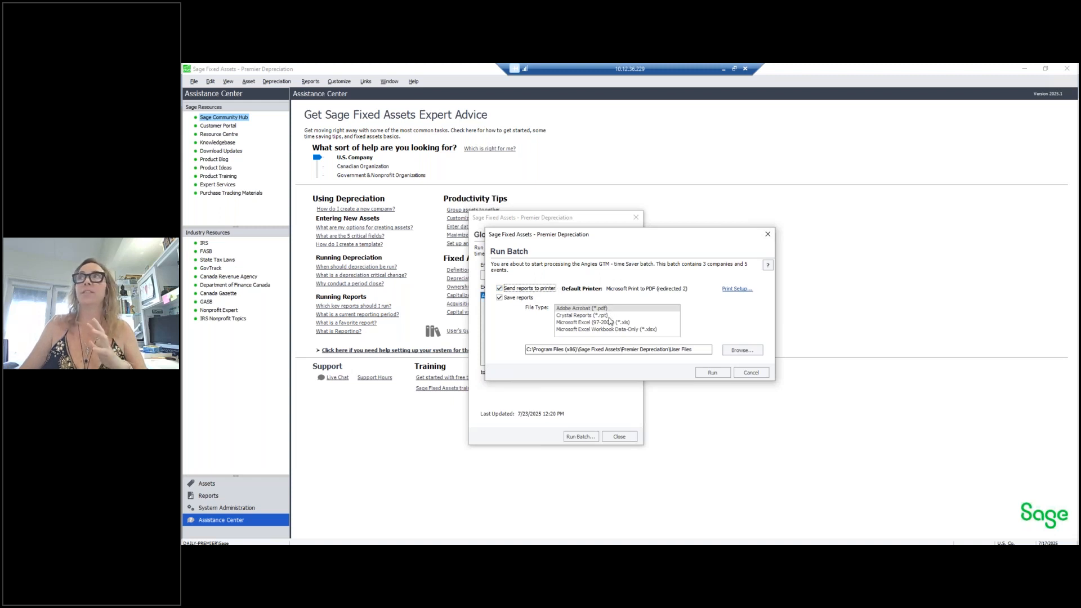
{"action": "left_click", "coordinate": [516, 290]}
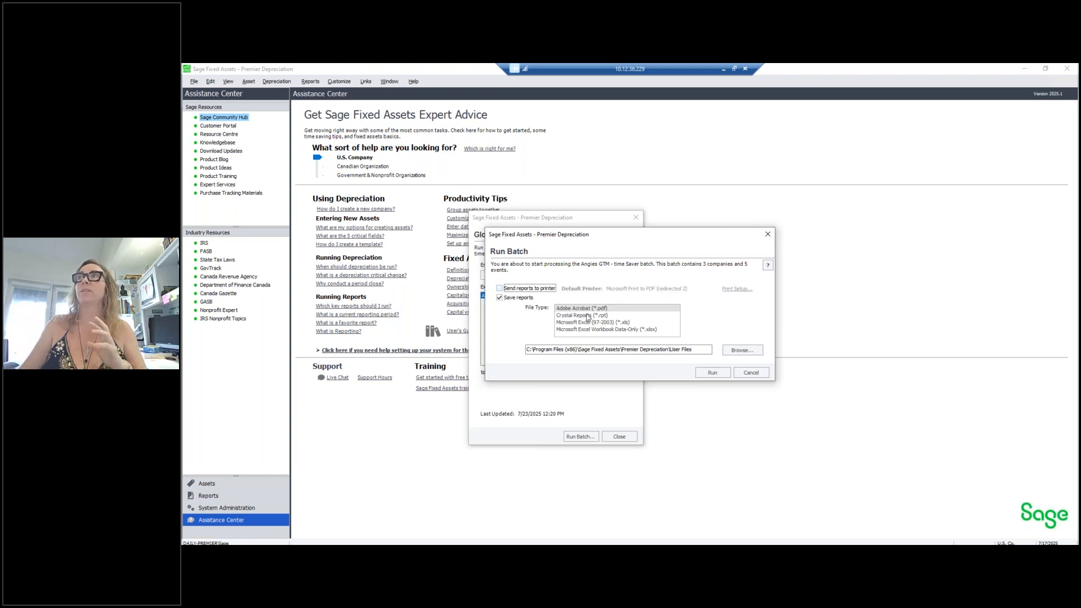
{"action": "left_click", "coordinate": [607, 330]}
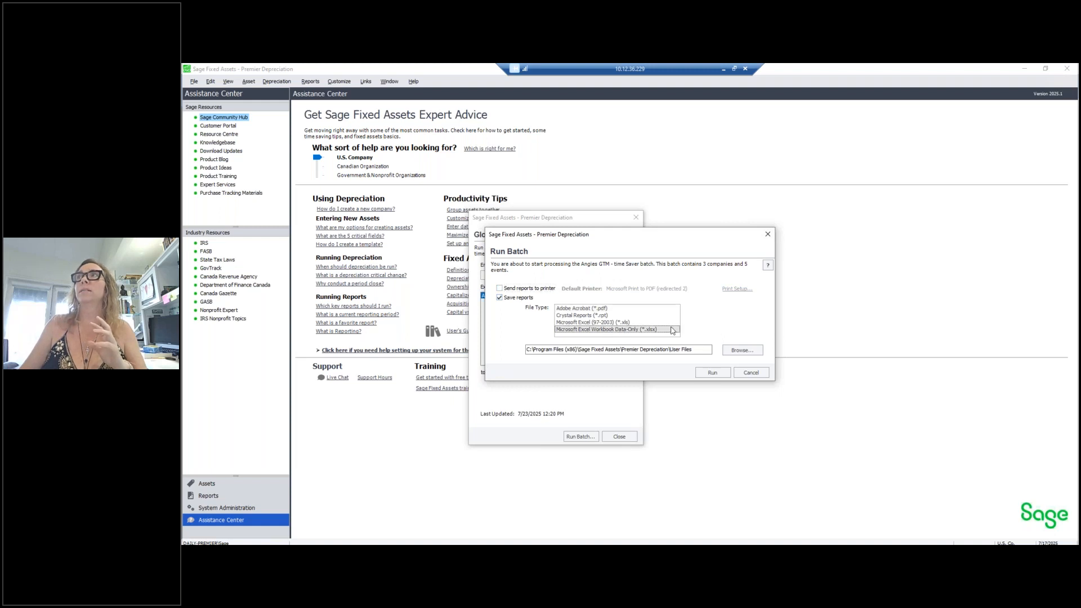
{"action": "left_click", "coordinate": [628, 323]}
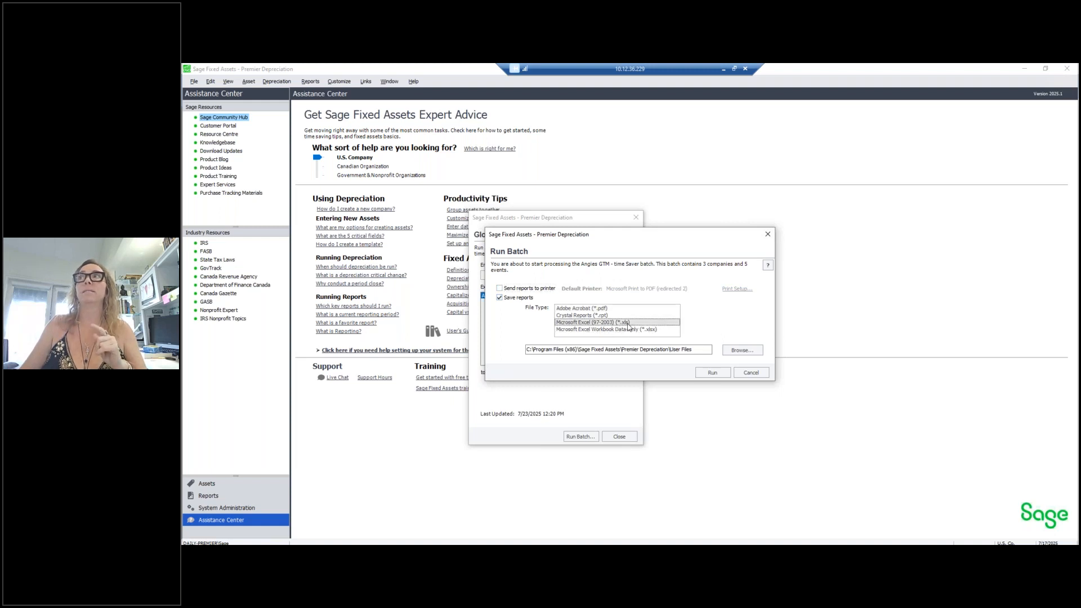
{"action": "left_click", "coordinate": [713, 372]}
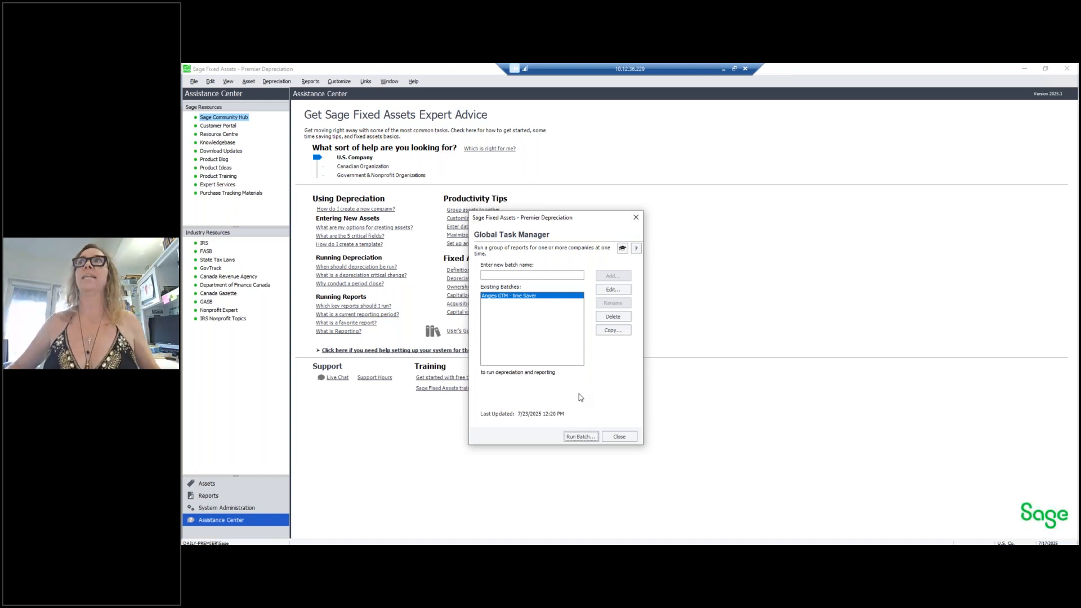
{"action": "left_click", "coordinate": [628, 439]}
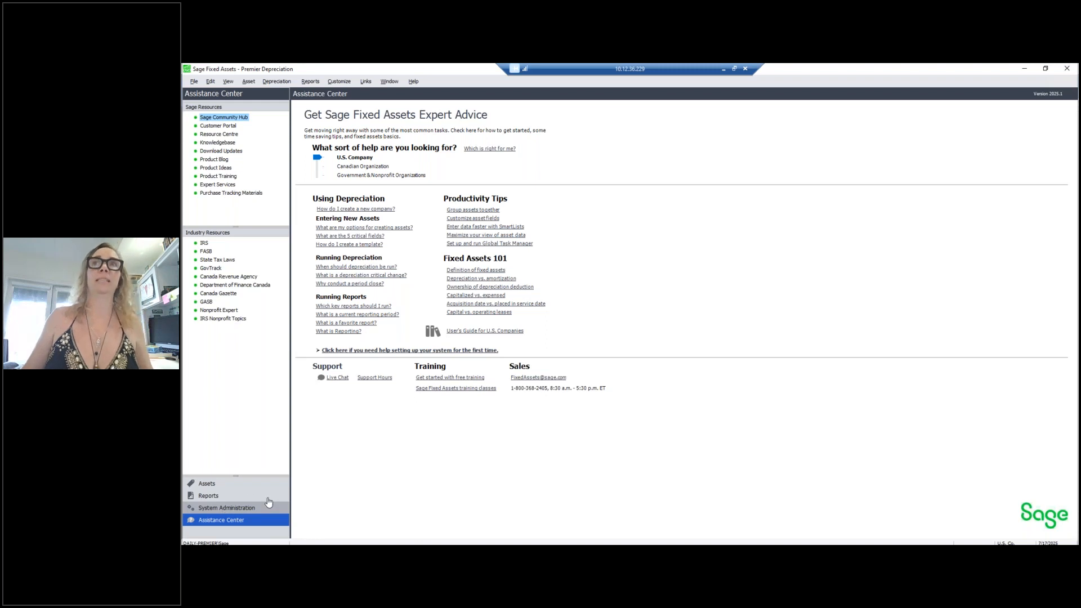
Start the Utility Reports helper from System Administration and advance to its report selection.
{"action": "left_click", "coordinate": [240, 510]}
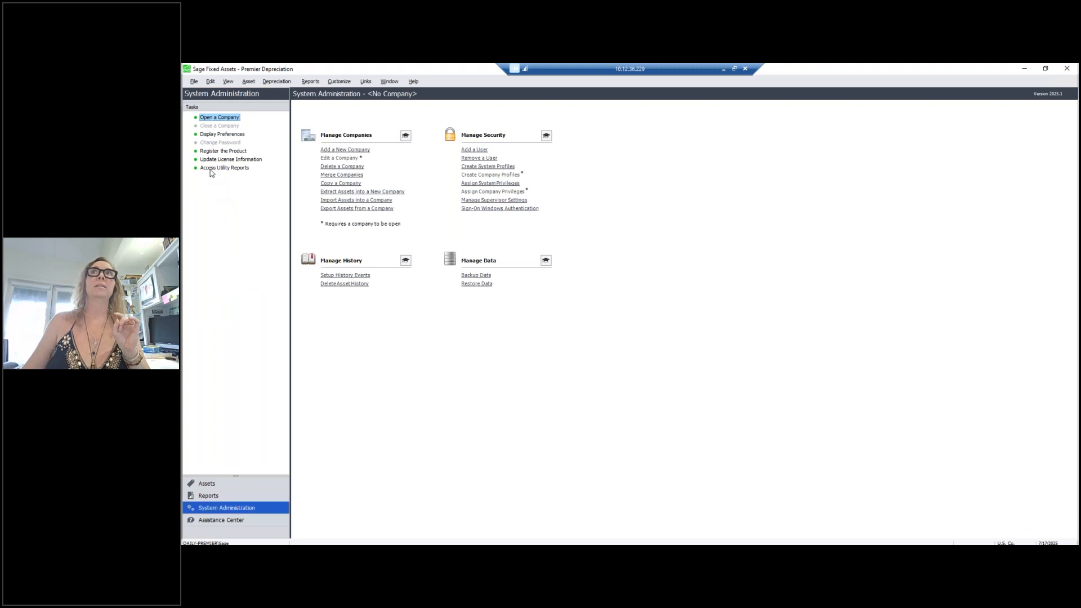
{"action": "left_click", "coordinate": [210, 169]}
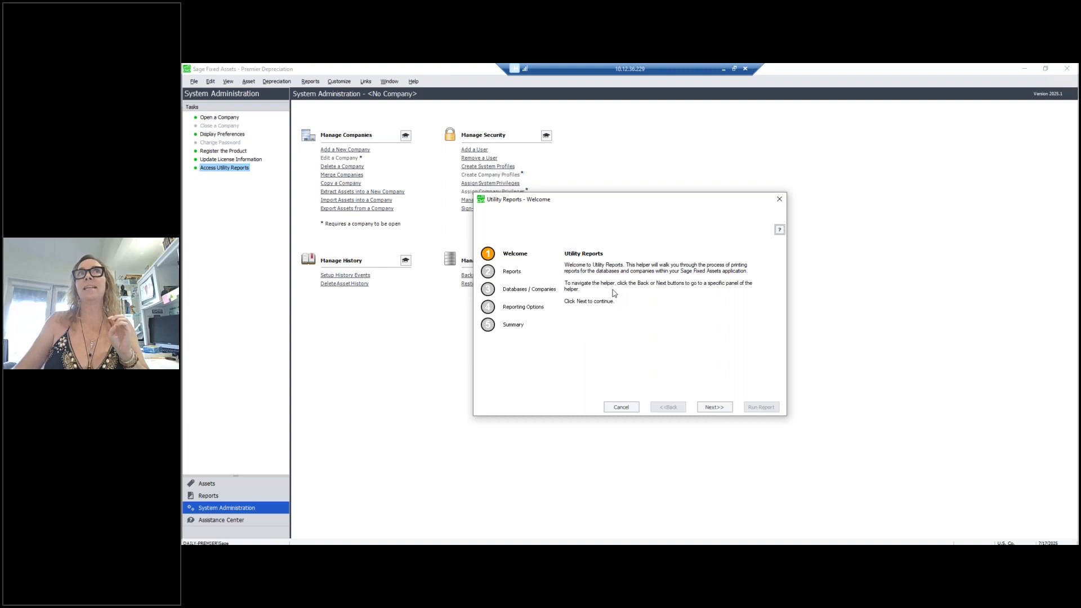
{"action": "left_click", "coordinate": [714, 409]}
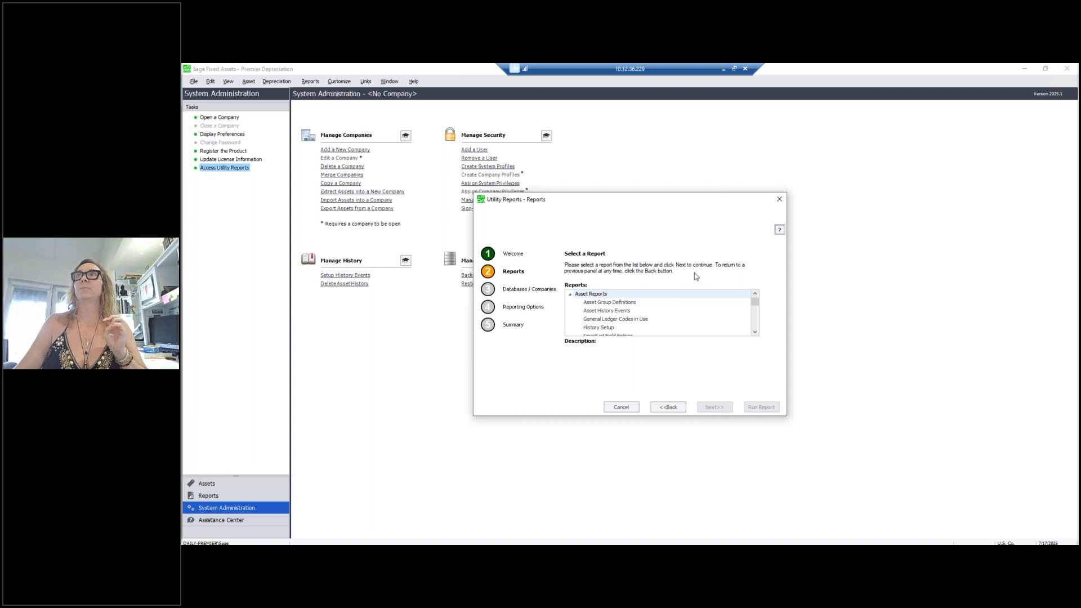
Examine the utility reports offered under Security Reports, including the description of Company Profile Assignments.
{"action": "left_click", "coordinate": [570, 294]}
{"action": "left_click", "coordinate": [571, 303]}
{"action": "left_click", "coordinate": [570, 311]}
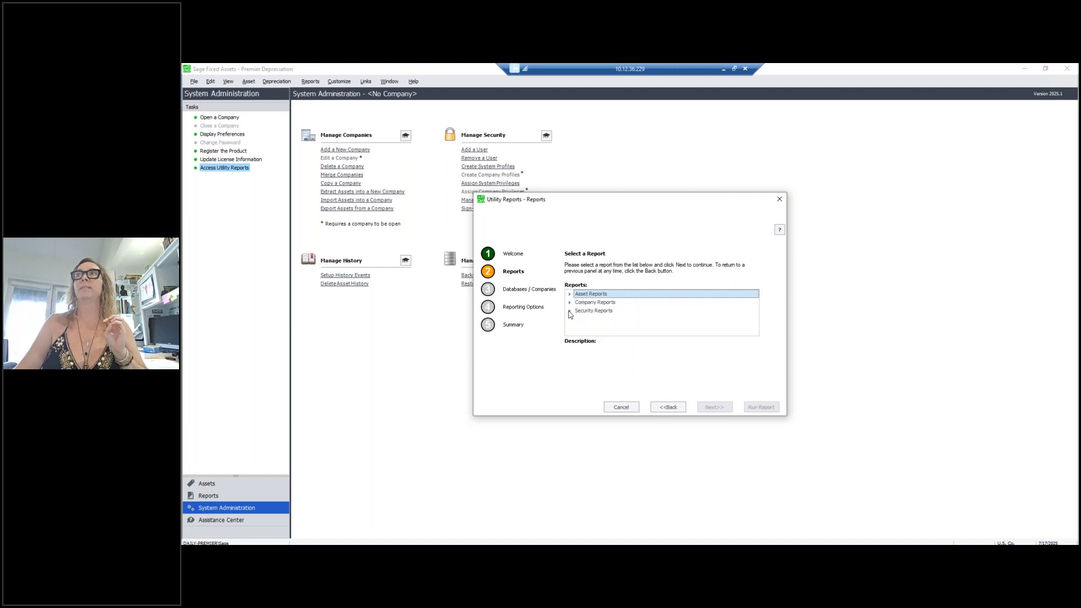
{"action": "left_click", "coordinate": [570, 311]}
{"action": "scroll", "coordinate": [639, 316], "scroll_direction": "down", "scroll_amount": 1}
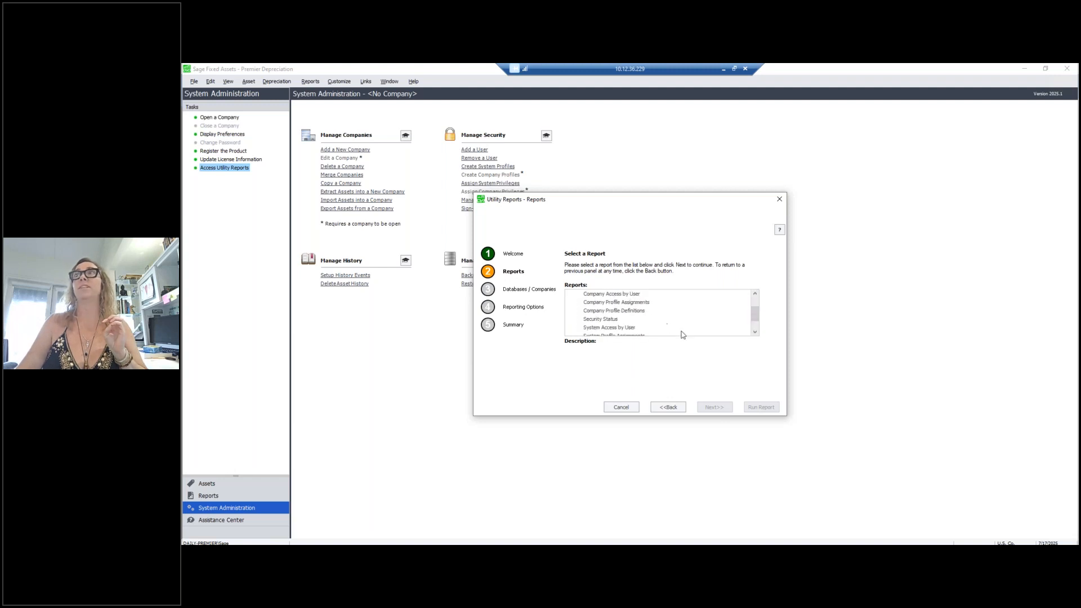
{"action": "scroll", "coordinate": [755, 296], "scroll_direction": "up", "scroll_amount": 1}
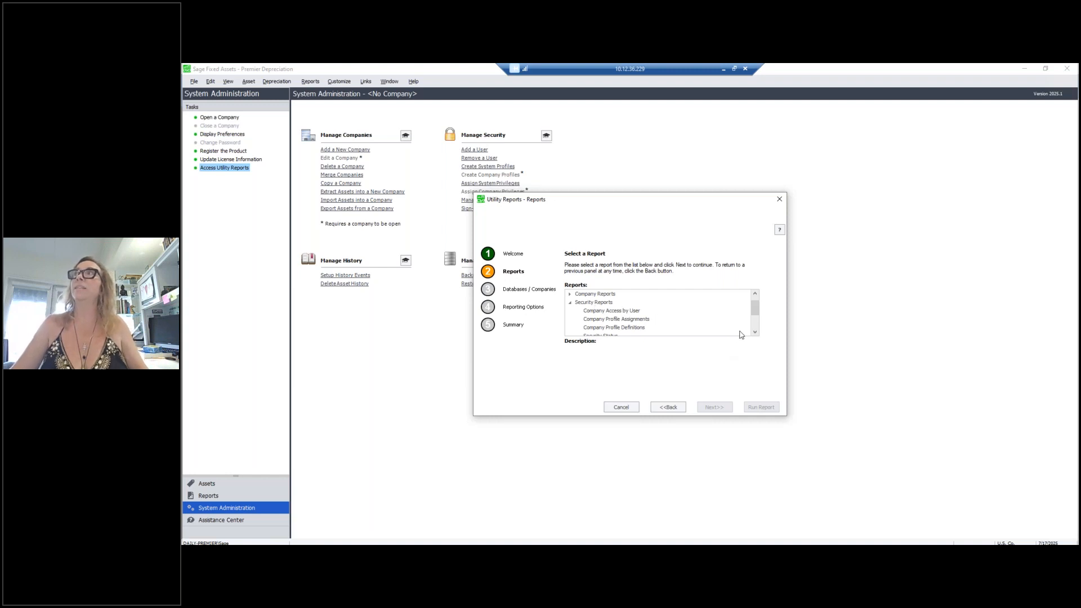
{"action": "left_click", "coordinate": [755, 333]}
{"action": "left_click", "coordinate": [631, 311]}
{"action": "left_click", "coordinate": [636, 319]}
{"action": "left_click", "coordinate": [664, 311]}
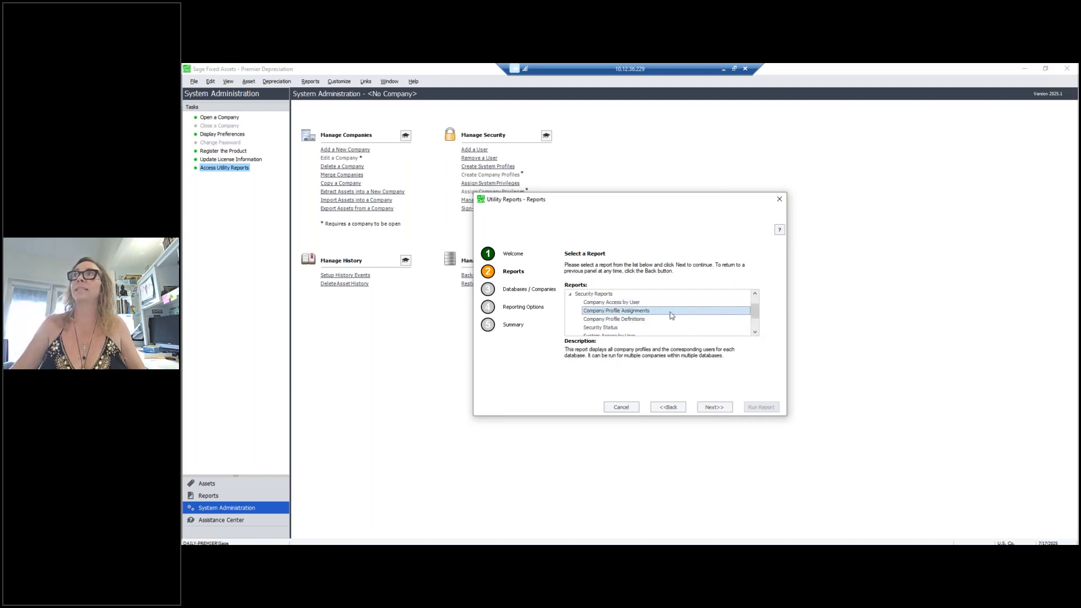
{"action": "scroll", "coordinate": [696, 319], "scroll_direction": "down", "scroll_amount": 1}
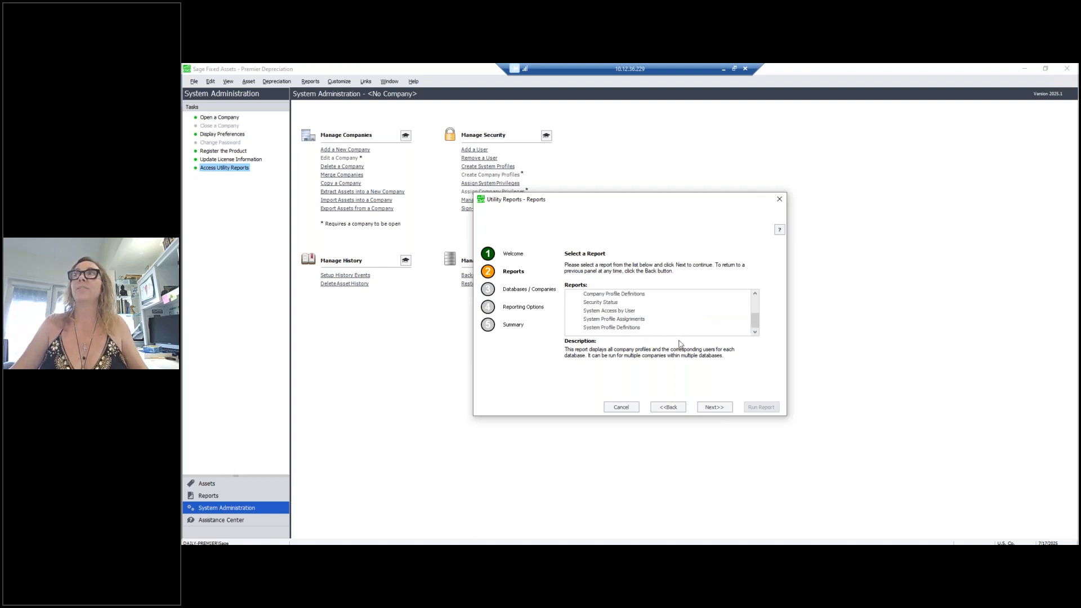
{"action": "left_click", "coordinate": [755, 293]}
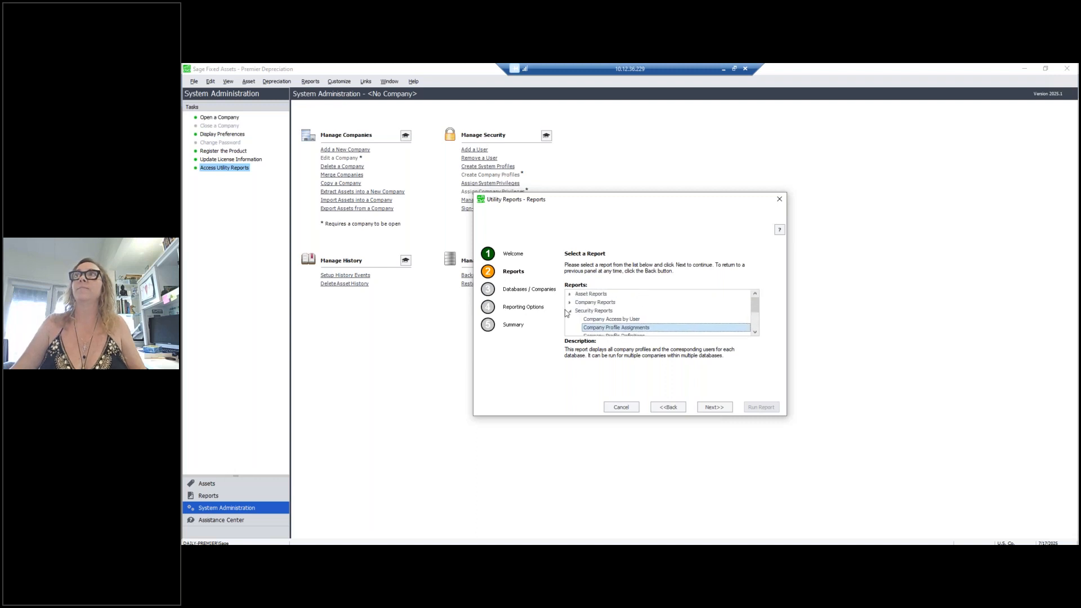
Review the reports under Company Reports and Asset Reports, including the descriptions of Asset History Events and SmartList Field Entries.
{"action": "left_click", "coordinate": [570, 311]}
{"action": "left_click", "coordinate": [570, 302]}
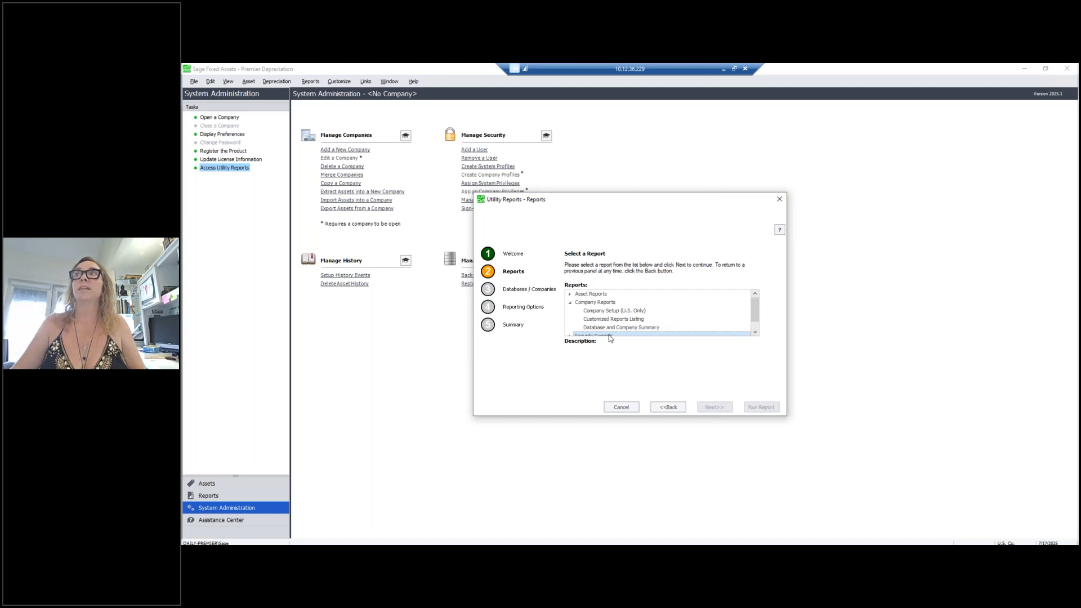
{"action": "left_click", "coordinate": [570, 295]}
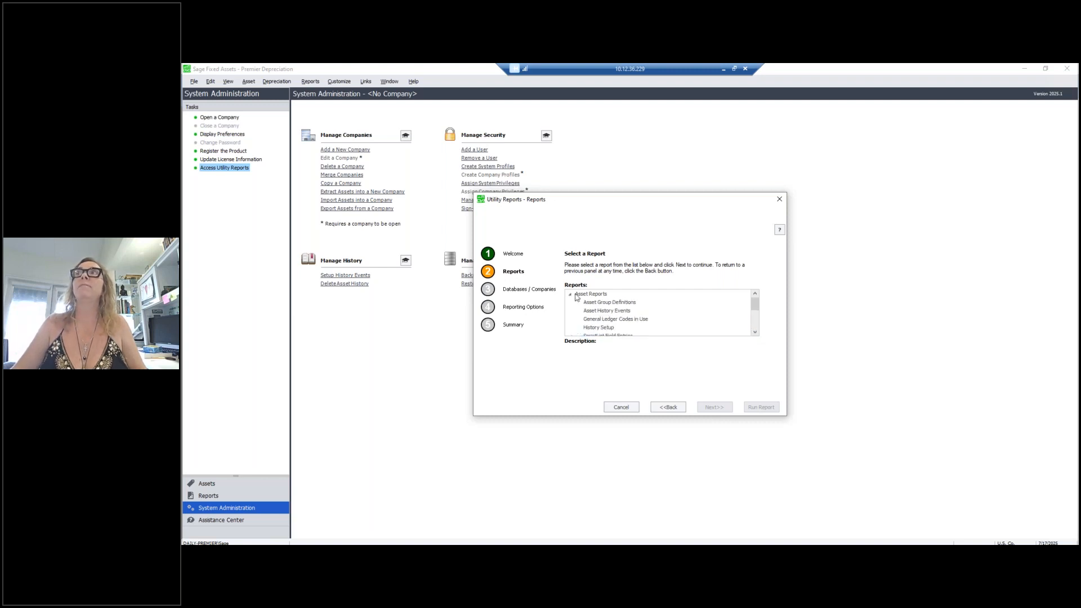
{"action": "left_click", "coordinate": [755, 333]}
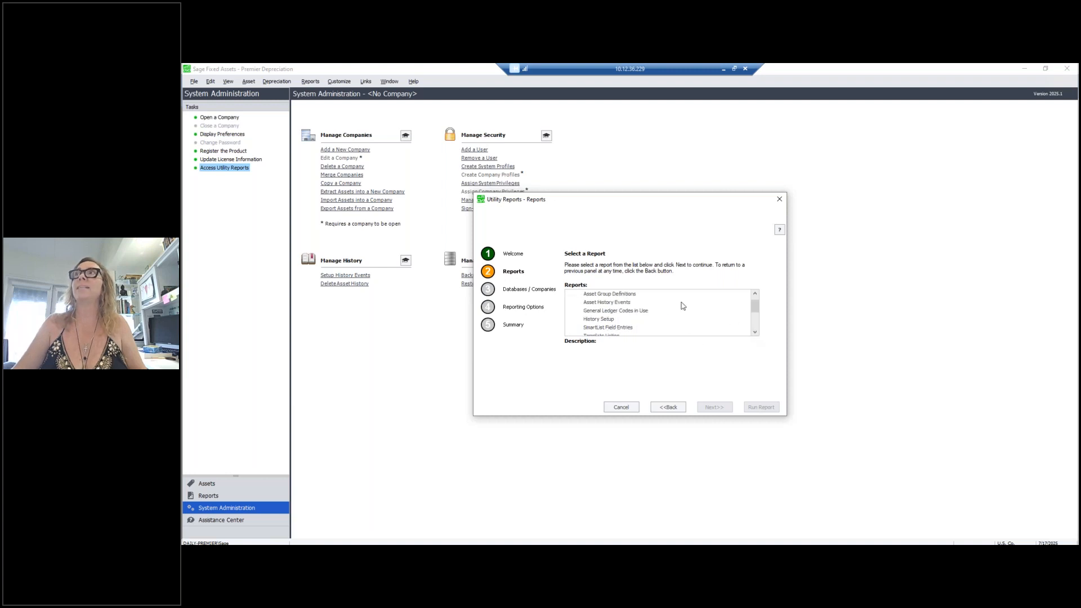
{"action": "left_click", "coordinate": [613, 304]}
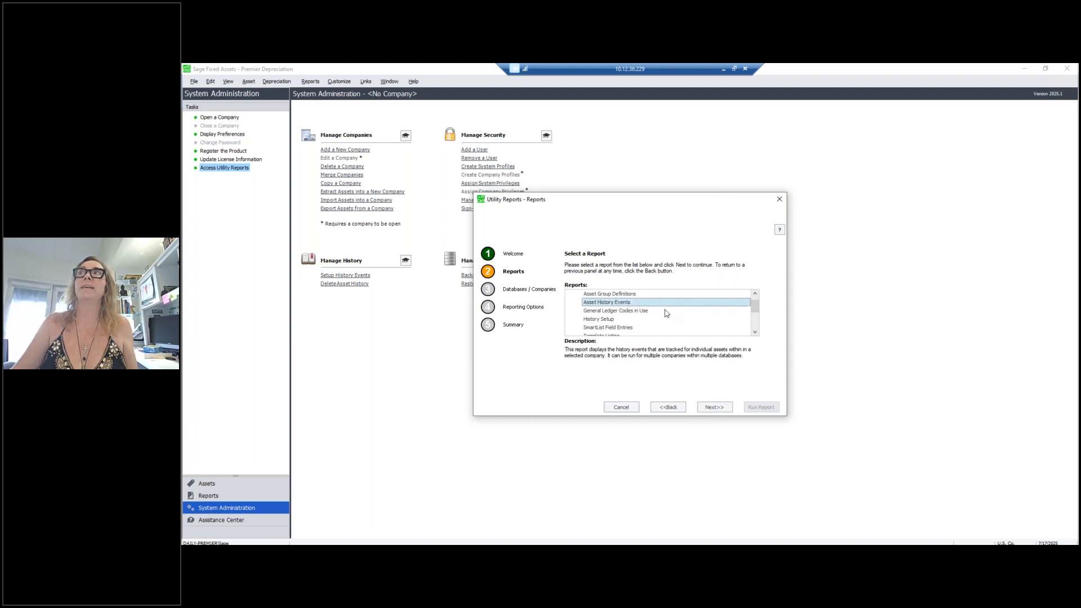
{"action": "left_click", "coordinate": [620, 327]}
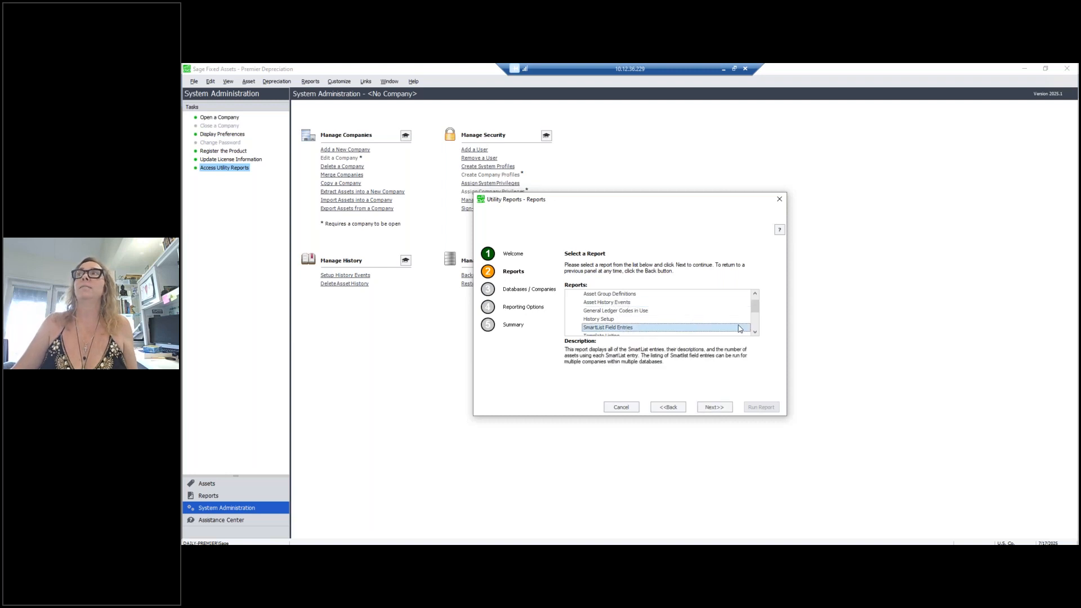
{"action": "double_click", "coordinate": [757, 332]}
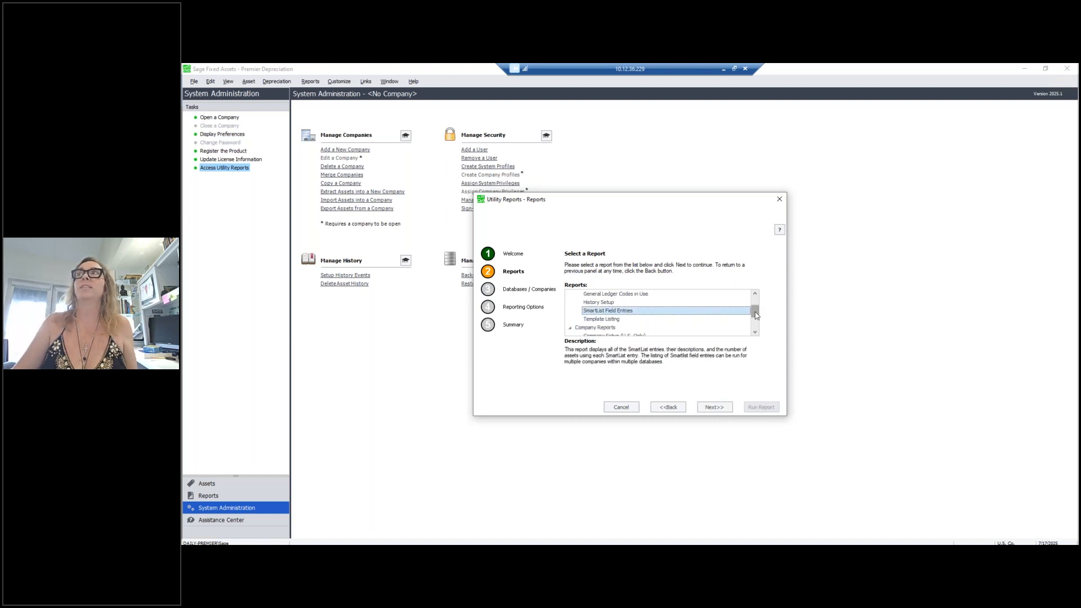
{"action": "left_click_drag", "start_coordinate": [755, 312], "coordinate": [755, 311]}
{"action": "left_click_drag", "start_coordinate": [757, 311], "coordinate": [756, 306]}
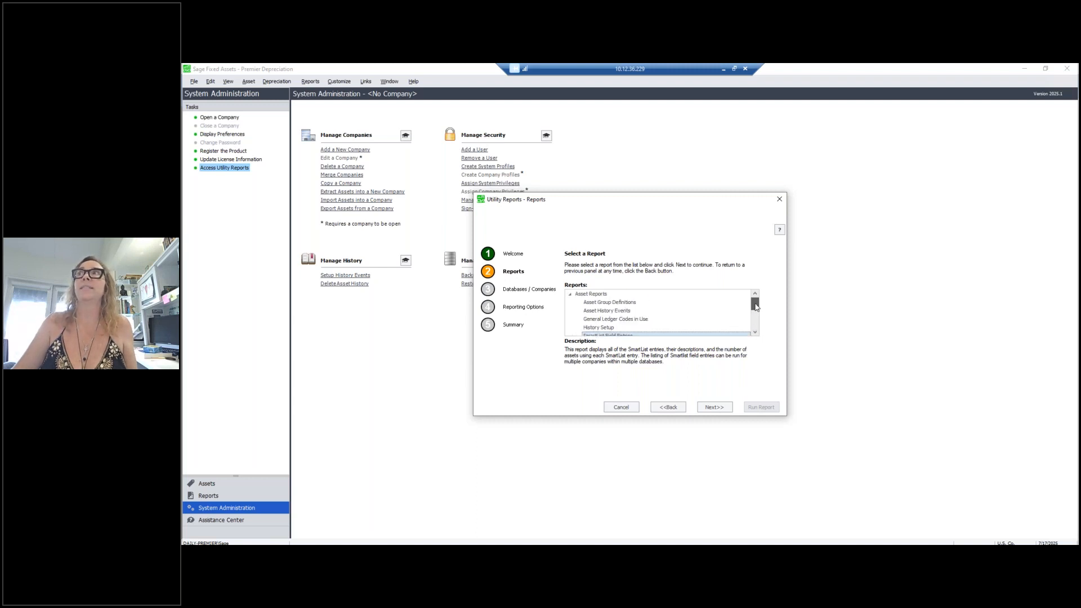
Choose the Asset History Events report for Sample U.S. Company and proceed to its reporting options.
{"action": "left_click", "coordinate": [616, 312]}
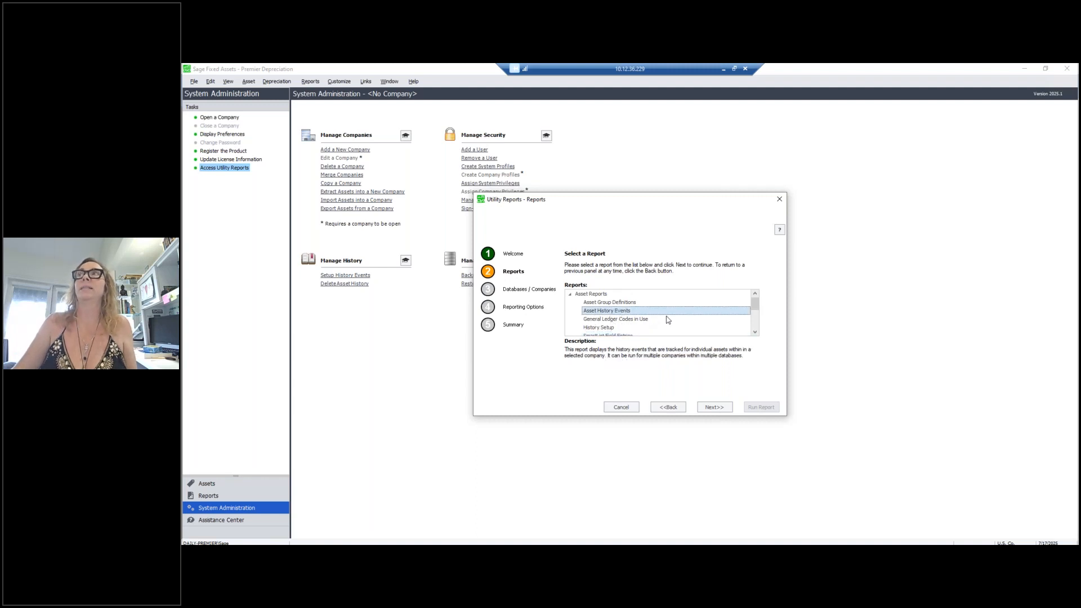
{"action": "left_click", "coordinate": [721, 409]}
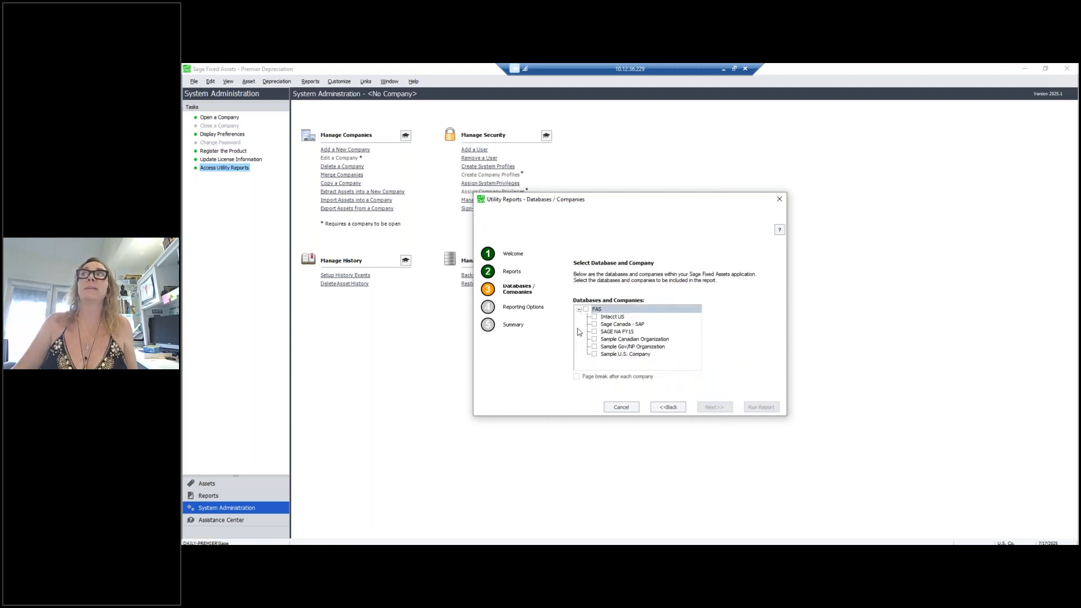
{"action": "left_click", "coordinate": [595, 354]}
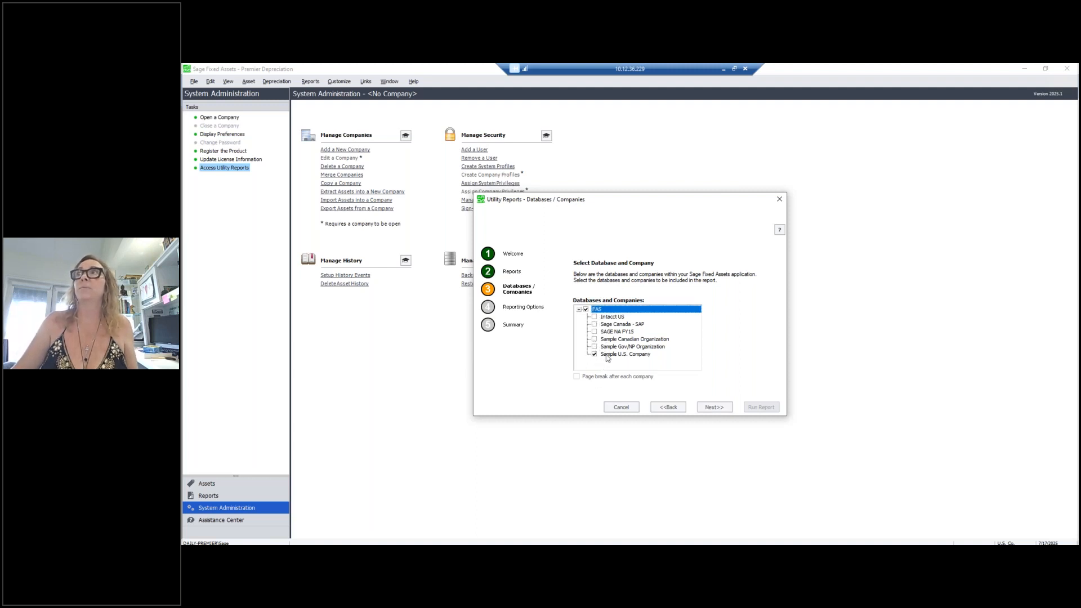
{"action": "left_click", "coordinate": [719, 407]}
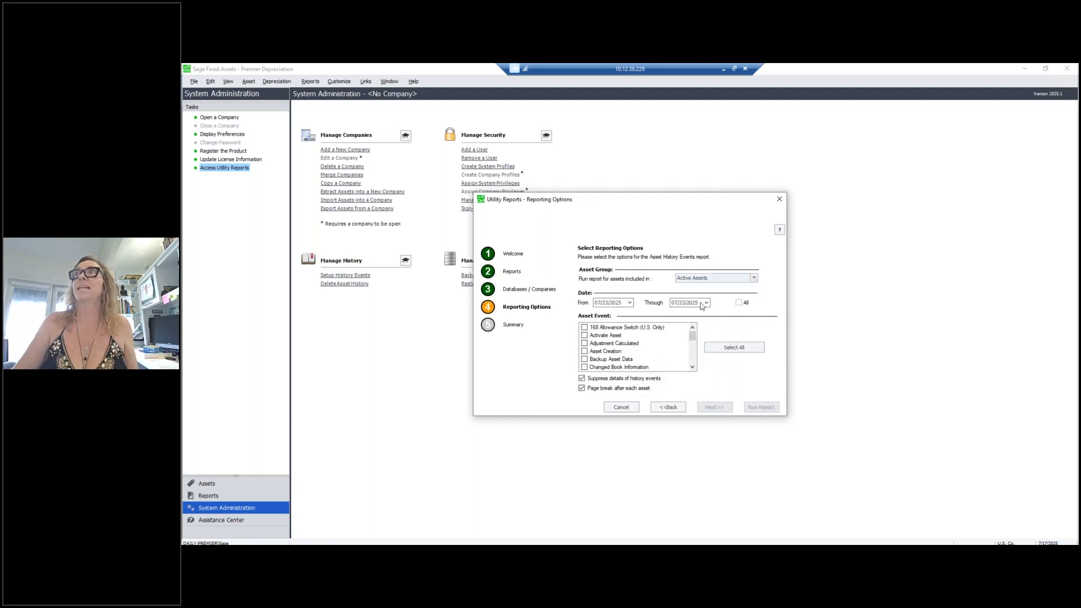
Review the asset group choices, the all-dates option and the date range for the Asset History Events report, keeping Active Assets.
{"action": "left_click", "coordinate": [754, 279]}
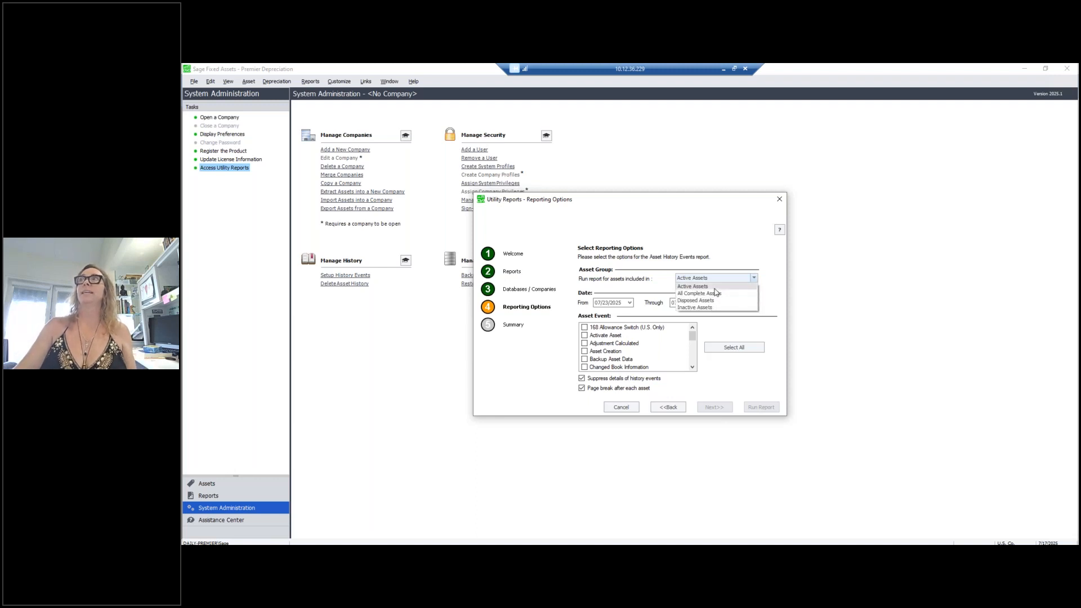
{"action": "left_click", "coordinate": [710, 286]}
{"action": "left_click", "coordinate": [739, 303]}
{"action": "left_click", "coordinate": [739, 303]}
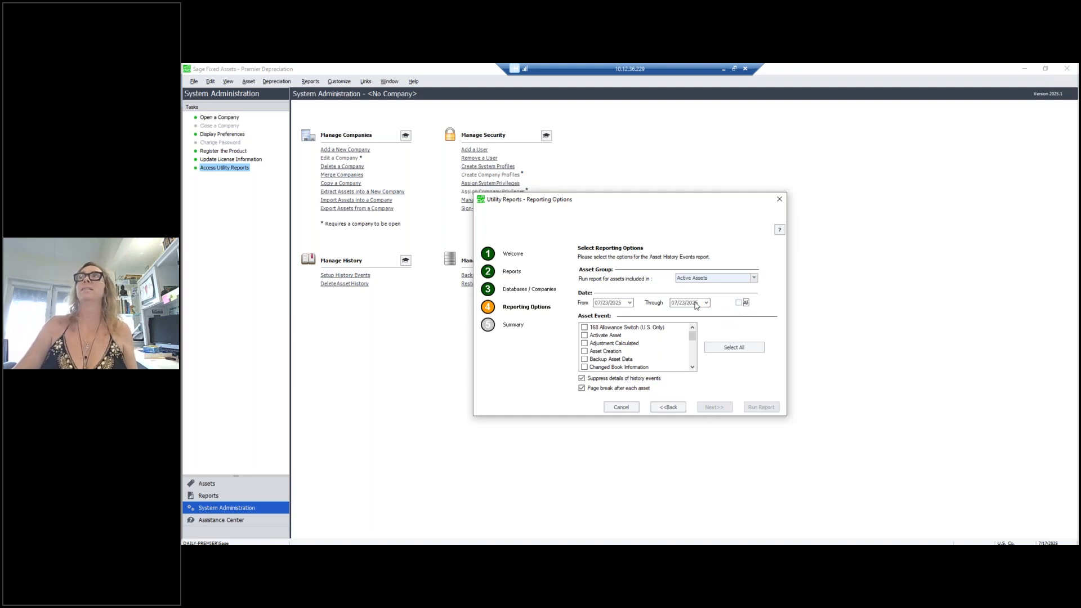
{"action": "left_click", "coordinate": [630, 304]}
{"action": "left_click", "coordinate": [631, 305]}
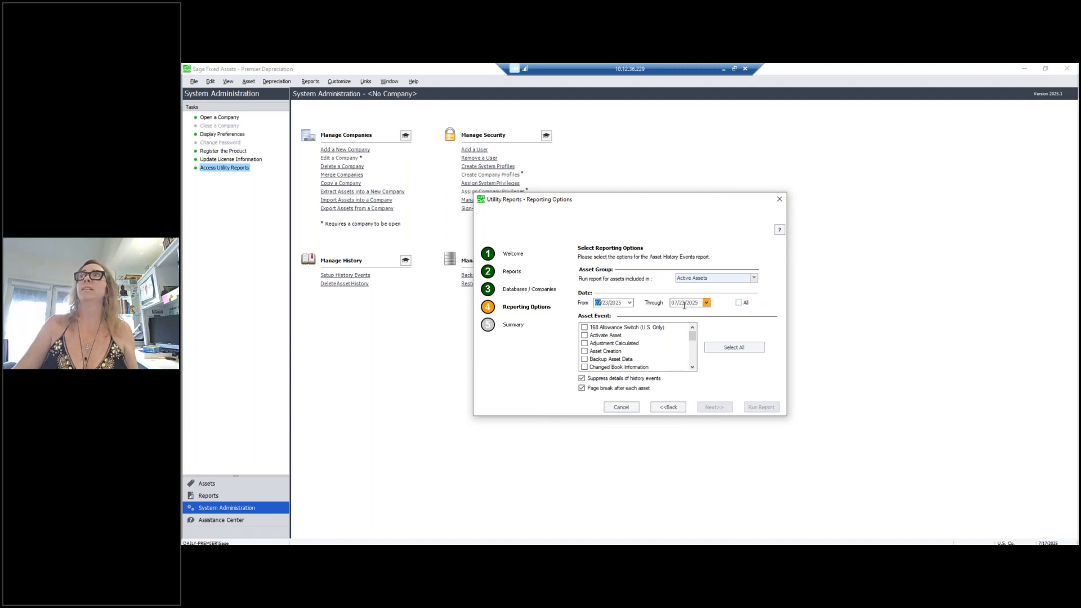
Include Changed Book Information events, turn off suppressed details and the page break after each asset, and proceed to the summary.
{"action": "scroll", "coordinate": [647, 361], "scroll_direction": "down", "scroll_amount": 1}
{"action": "left_click", "coordinate": [585, 343]}
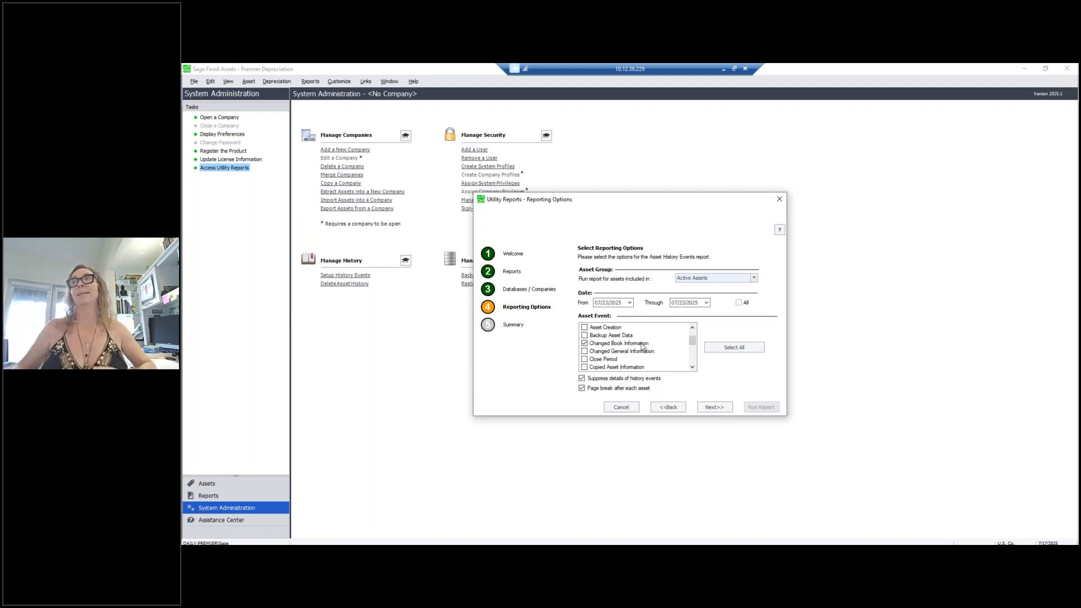
{"action": "left_click", "coordinate": [582, 379]}
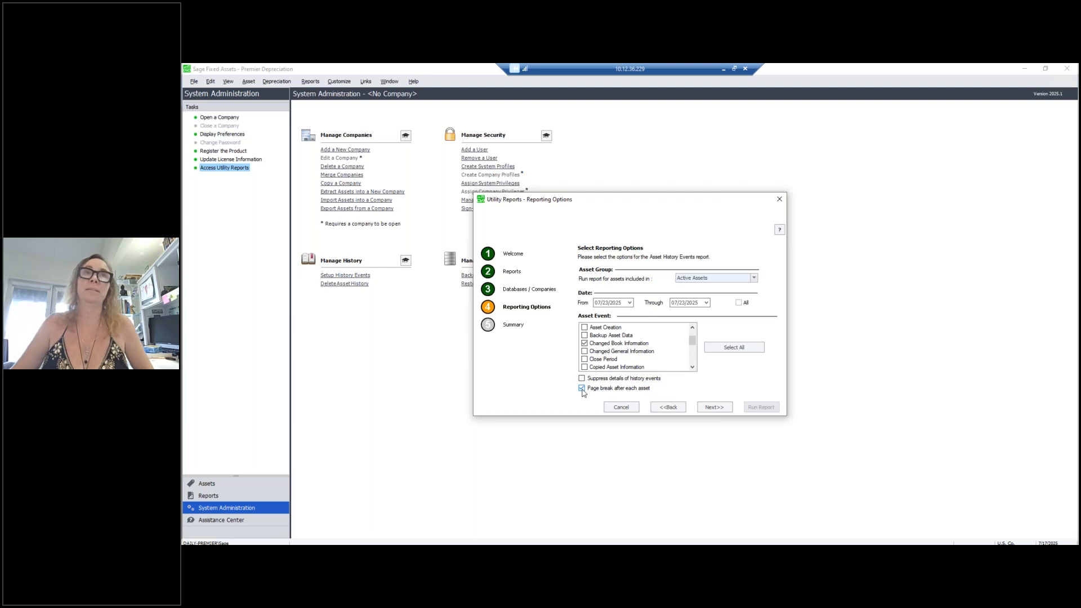
{"action": "left_click", "coordinate": [582, 389]}
{"action": "left_click", "coordinate": [693, 368]}
{"action": "left_click", "coordinate": [693, 367]}
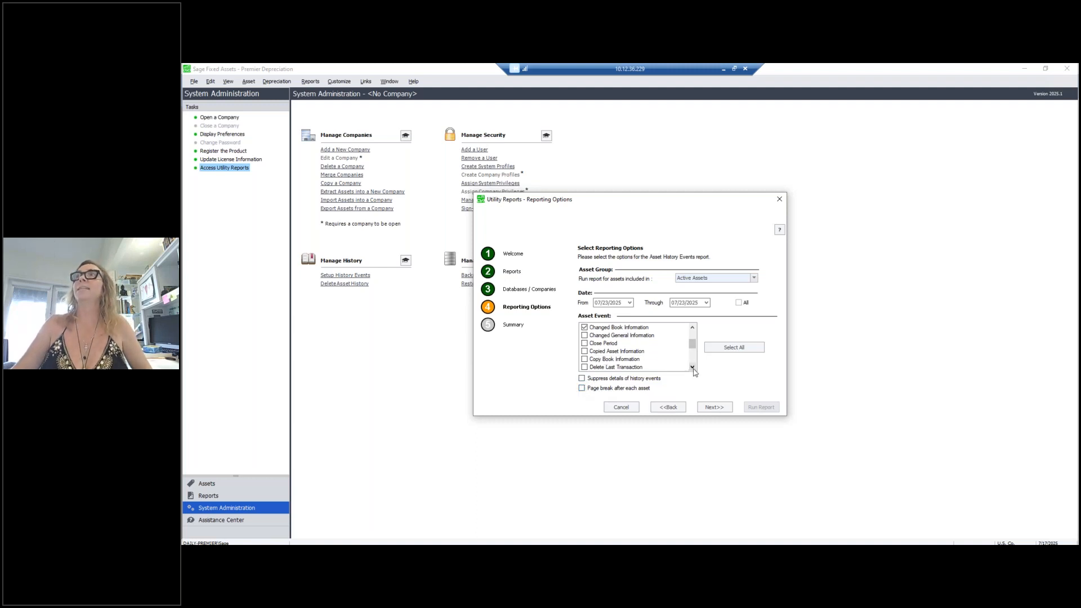
{"action": "left_click", "coordinate": [714, 407]}
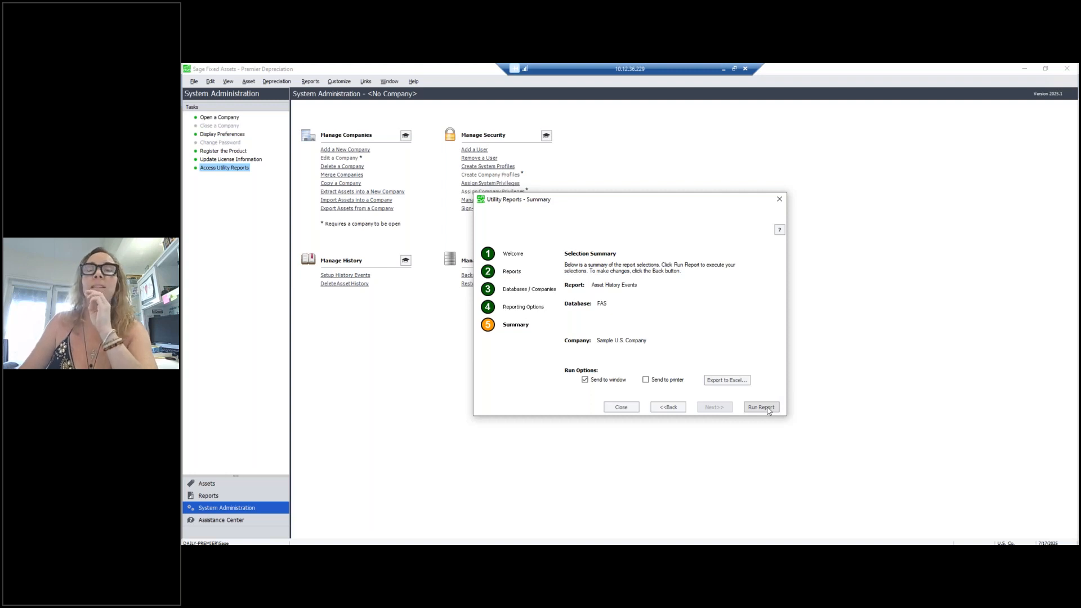
Look up the help topic for the Utility Reports Welcome window and close both the help and the helper.
{"action": "left_click", "coordinate": [780, 200]}
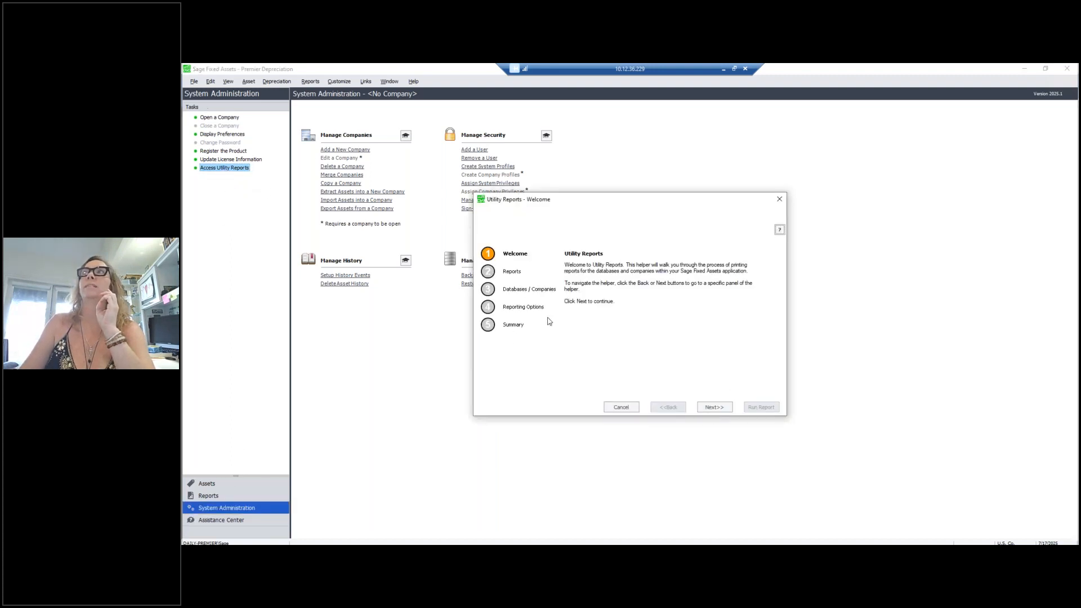
{"action": "left_click", "coordinate": [780, 230]}
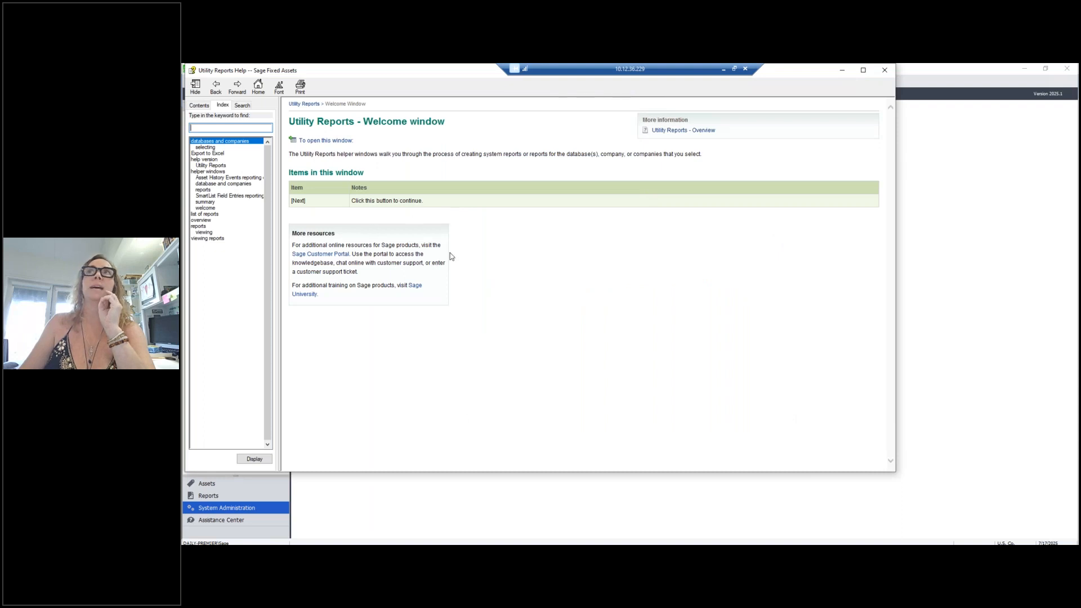
{"action": "left_click", "coordinate": [885, 70]}
{"action": "left_click", "coordinate": [780, 199]}
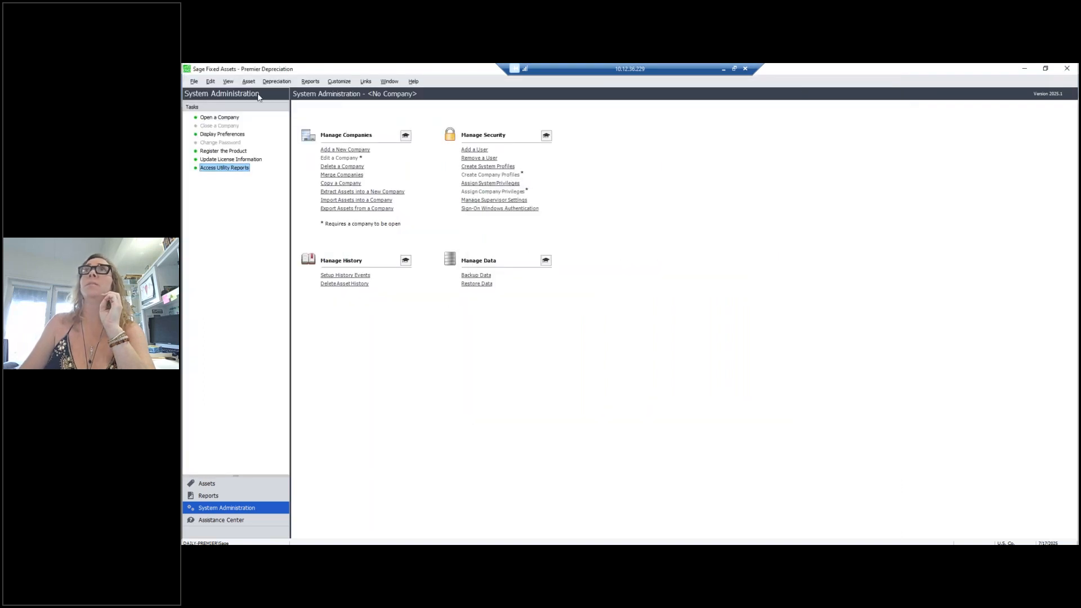
{"action": "left_click", "coordinate": [194, 82]}
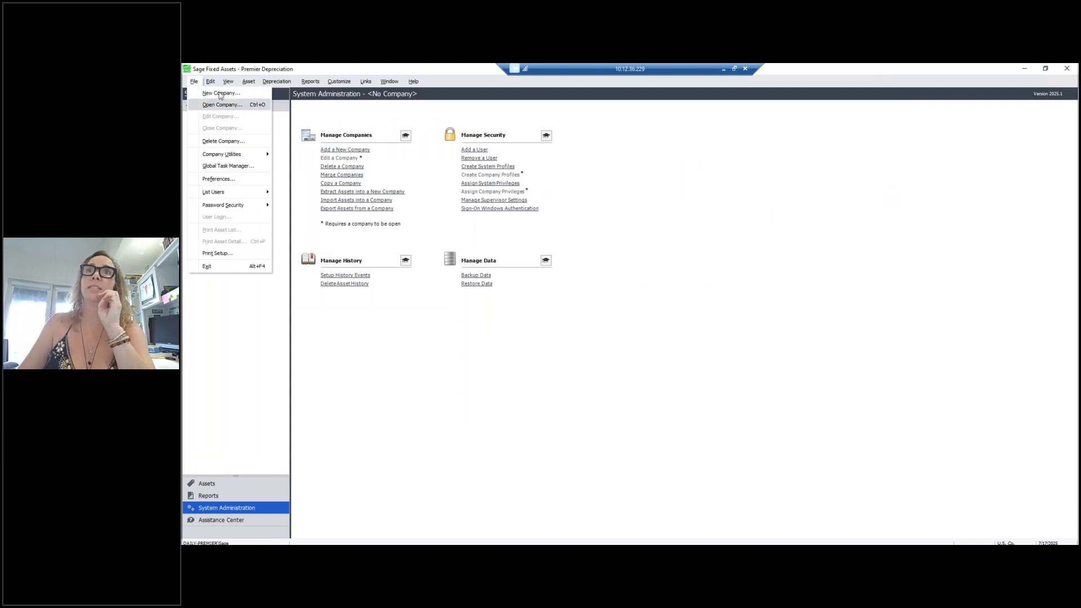
{"action": "key", "text": "Escape"}
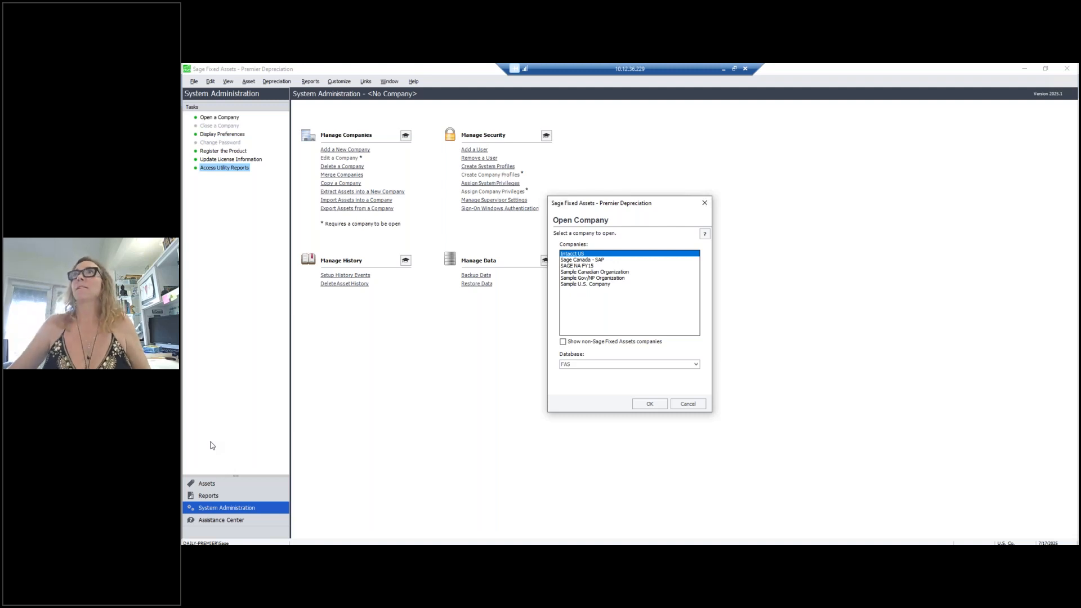
{"action": "left_click", "coordinate": [688, 403]}
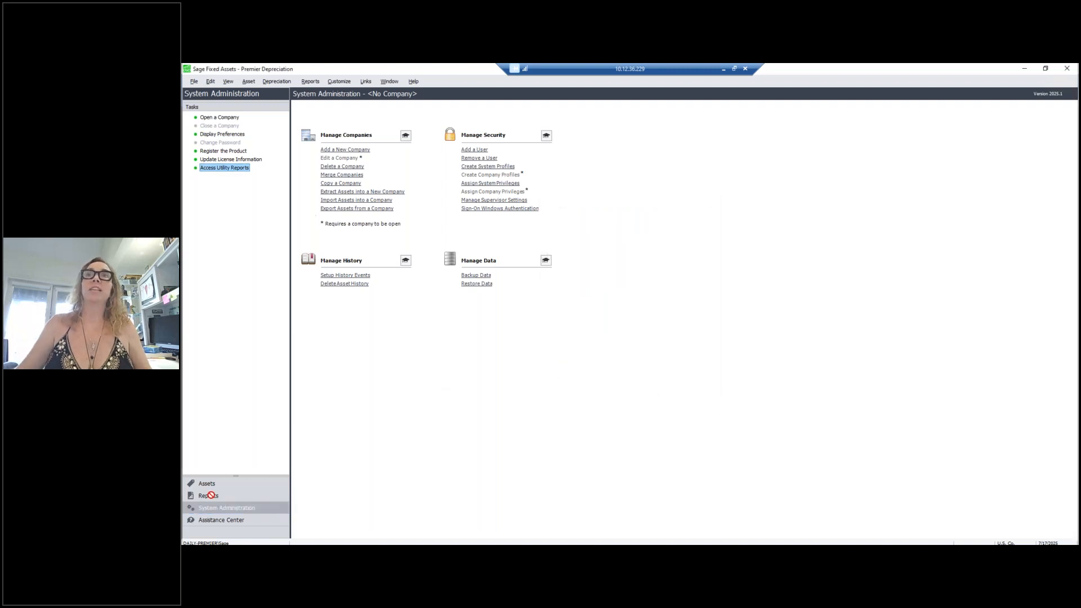
{"action": "left_click", "coordinate": [225, 520]}
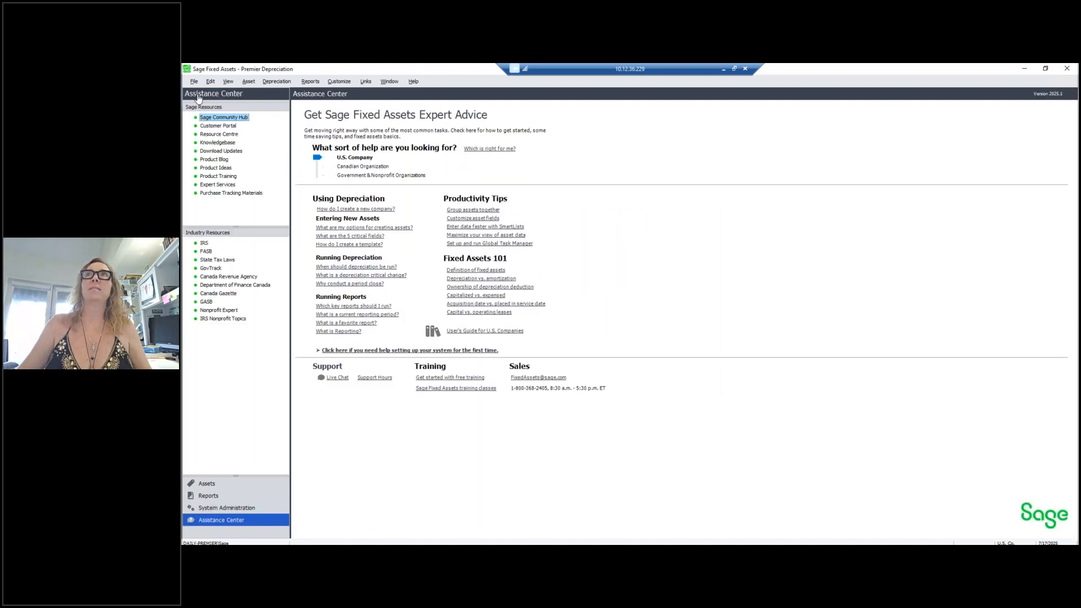
Open Sample U.S. Company from the FAS database and dismiss its Assets Snapshot.
{"action": "left_click", "coordinate": [194, 81]}
{"action": "left_click", "coordinate": [226, 105]}
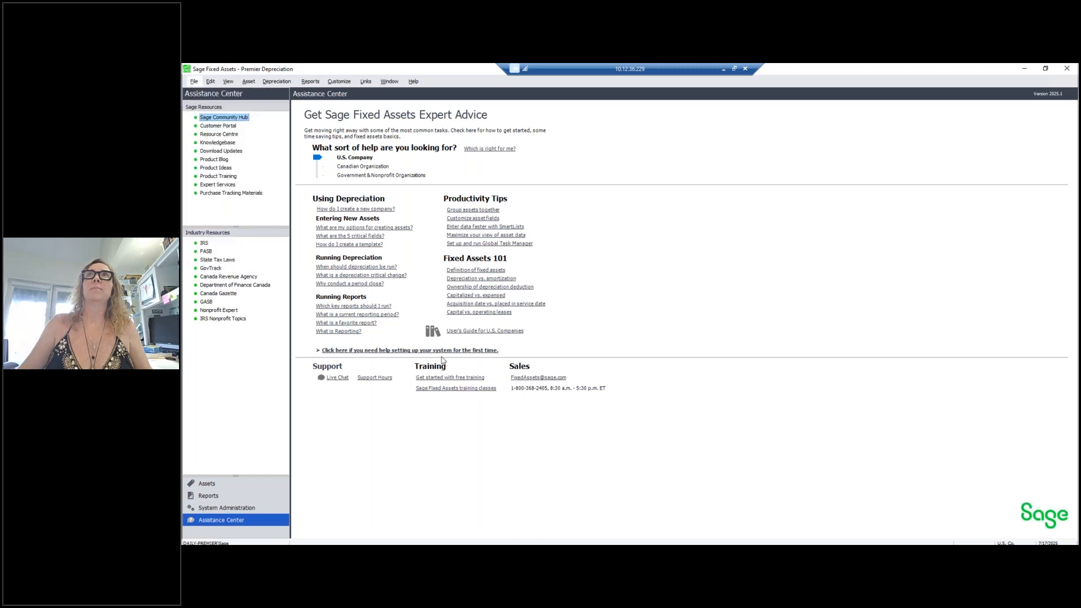
{"action": "left_click", "coordinate": [597, 283]}
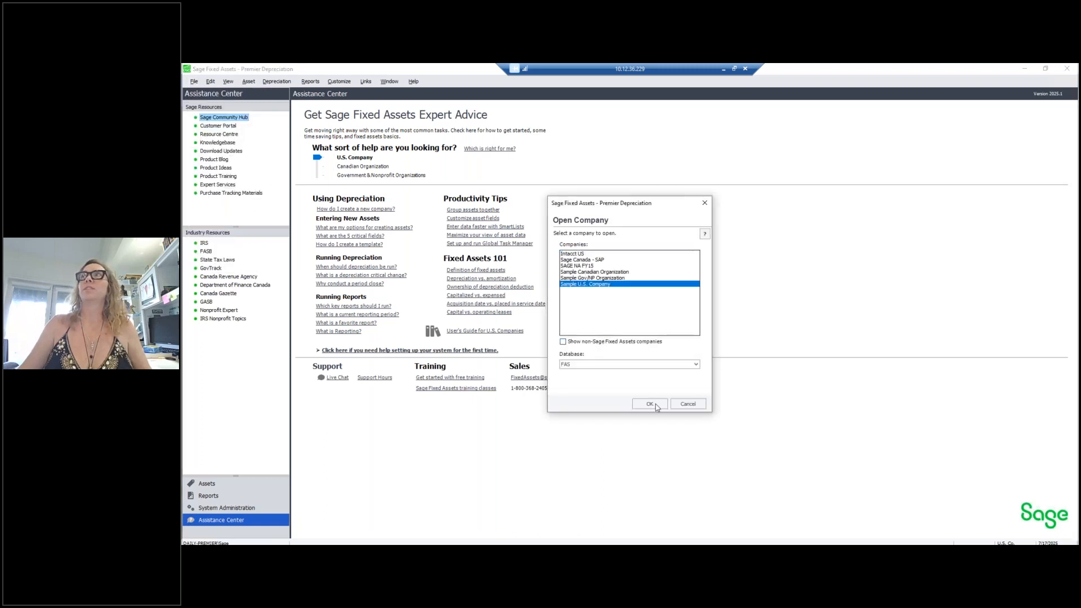
{"action": "key", "text": "Return"}
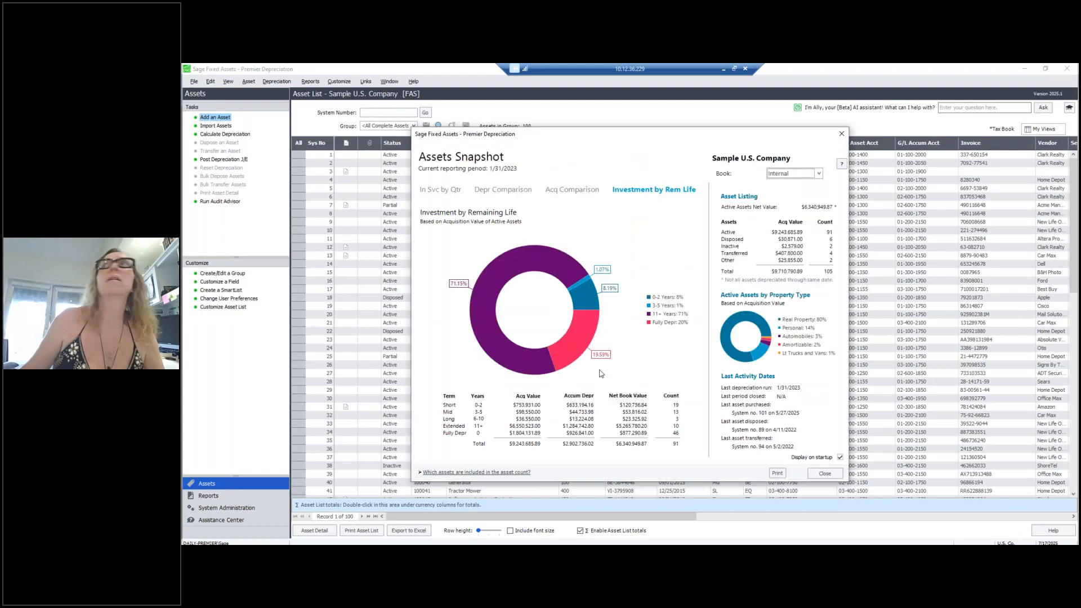
{"action": "left_click", "coordinate": [841, 134]}
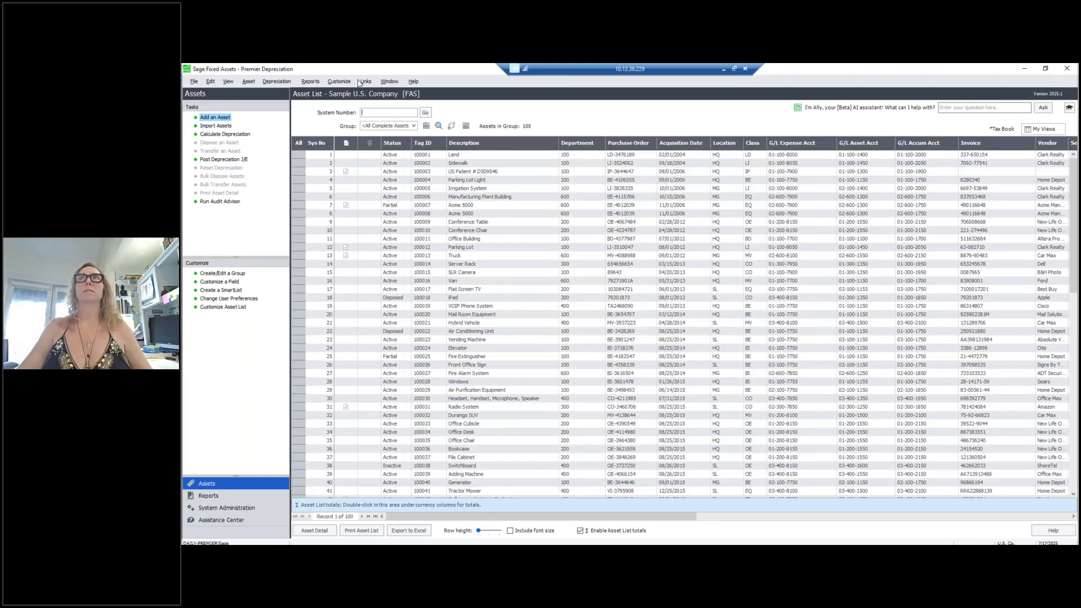
Run the standard General Ledger Posting report for the Internal book only, overriding the sort specified in the group.
{"action": "left_click", "coordinate": [334, 83]}
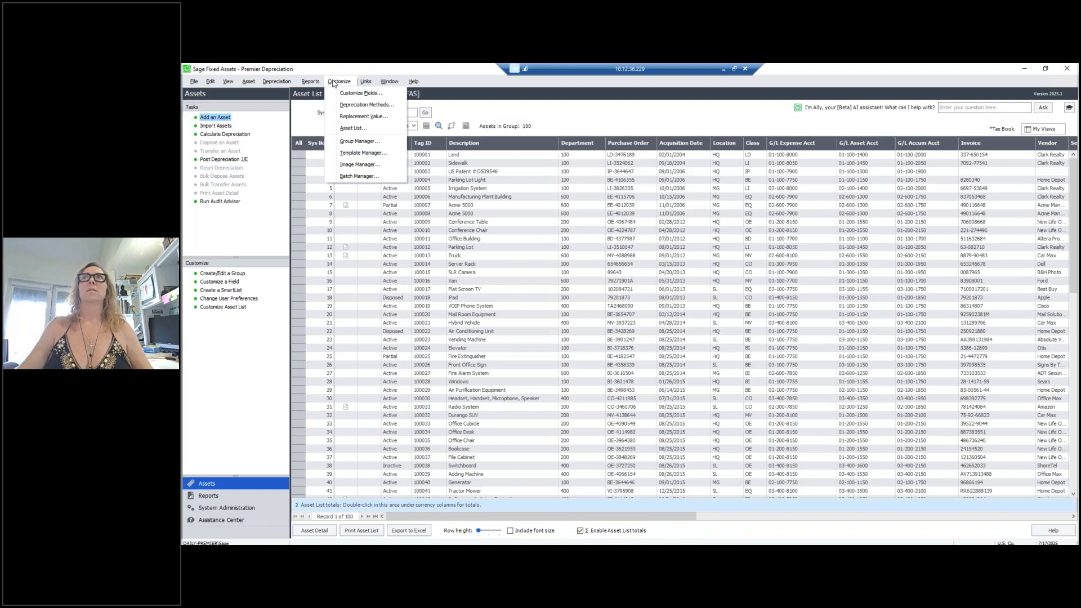
{"action": "left_click", "coordinate": [308, 80]}
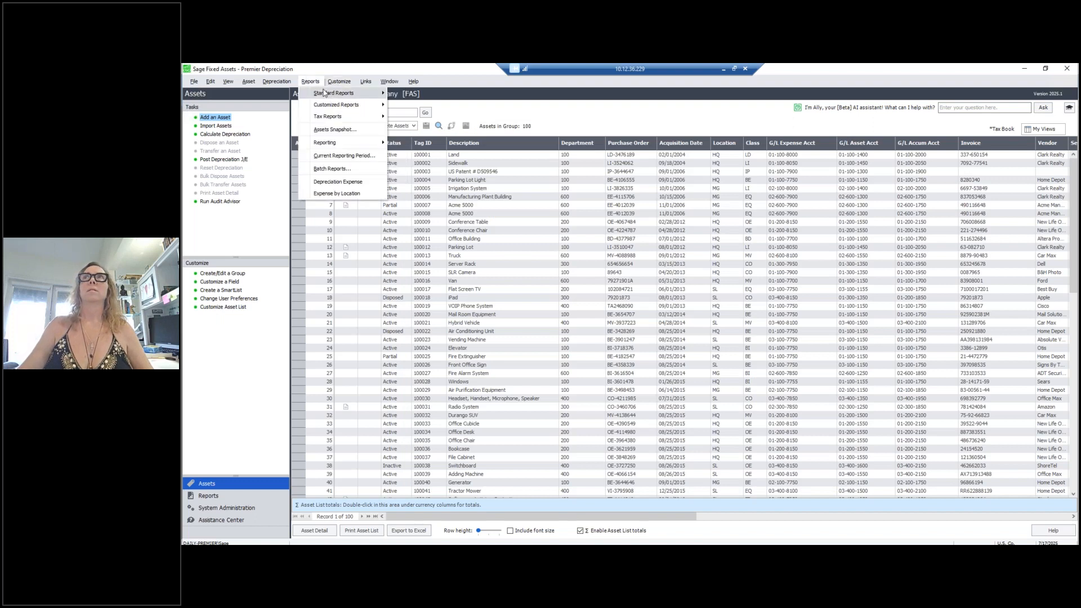
{"action": "mouse_move", "coordinate": [331, 82]}
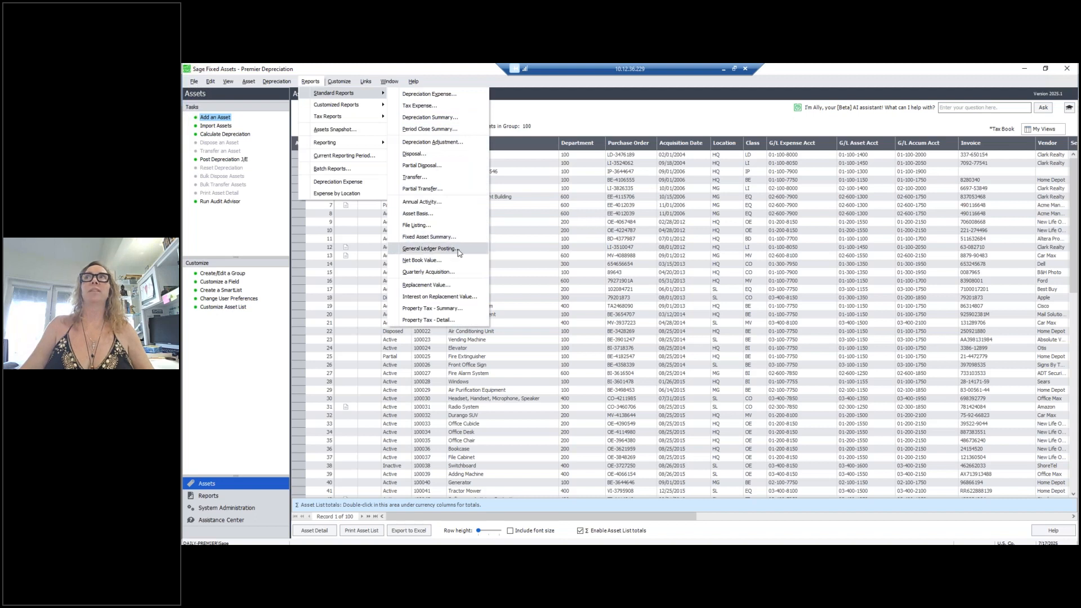
{"action": "left_click", "coordinate": [462, 249]}
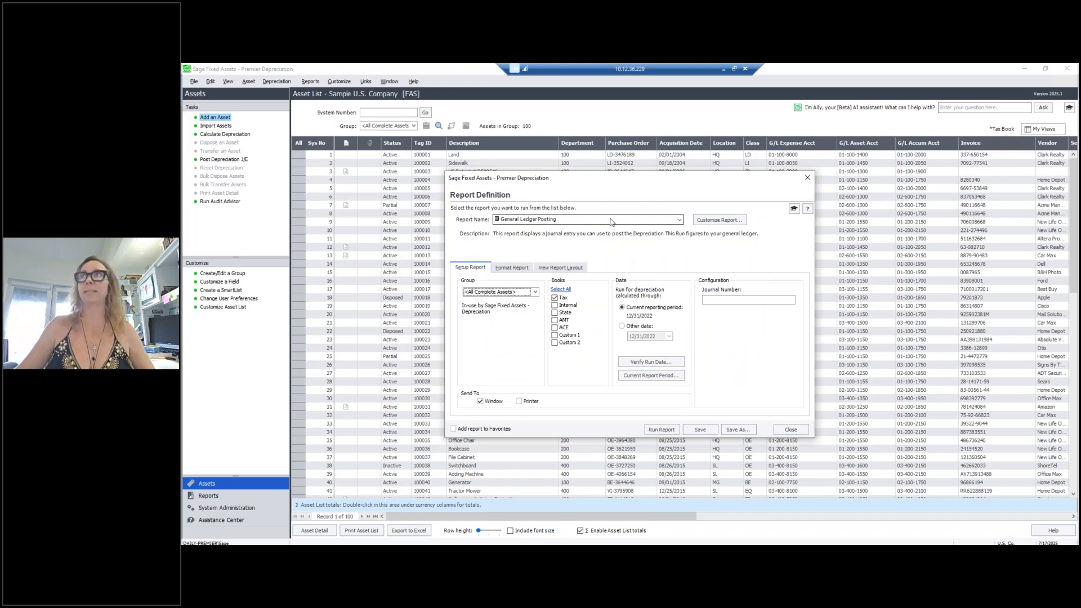
{"action": "left_click", "coordinate": [568, 305]}
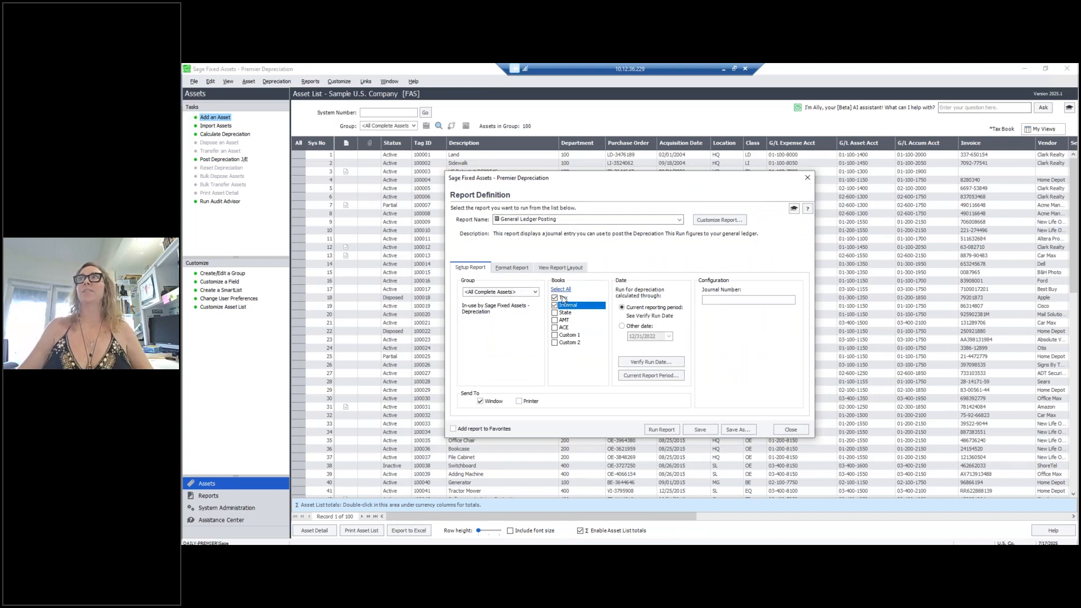
{"action": "left_click", "coordinate": [512, 268]}
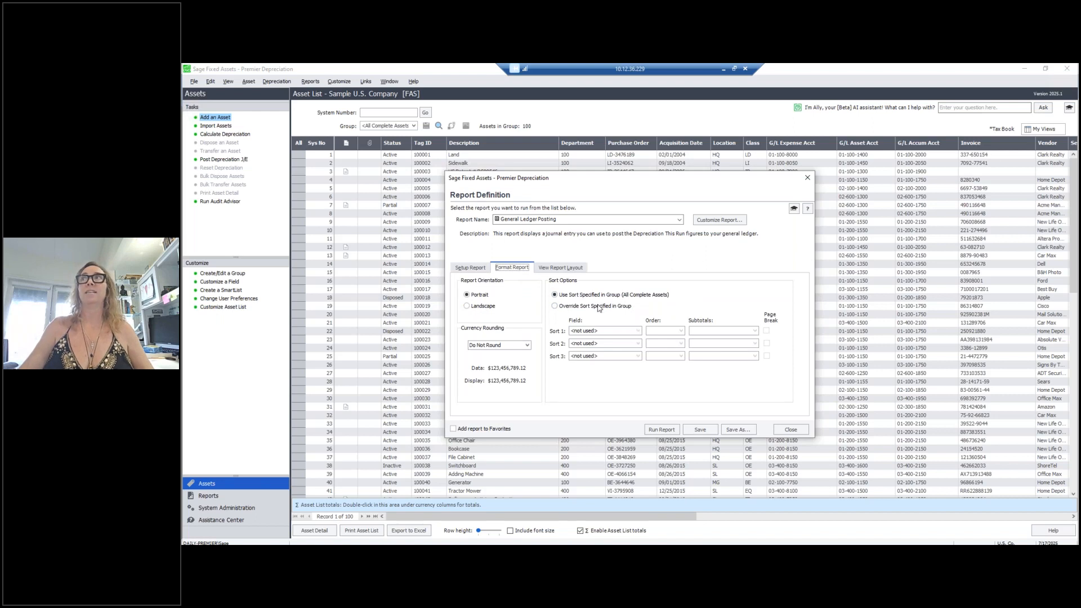
{"action": "left_click", "coordinate": [473, 268]}
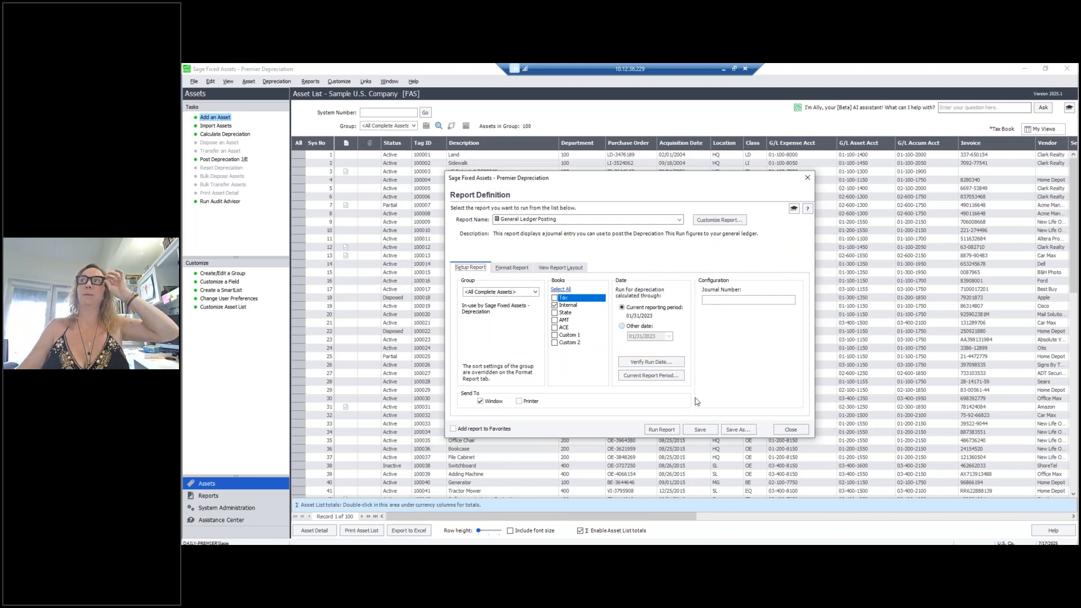
{"action": "left_click", "coordinate": [675, 430]}
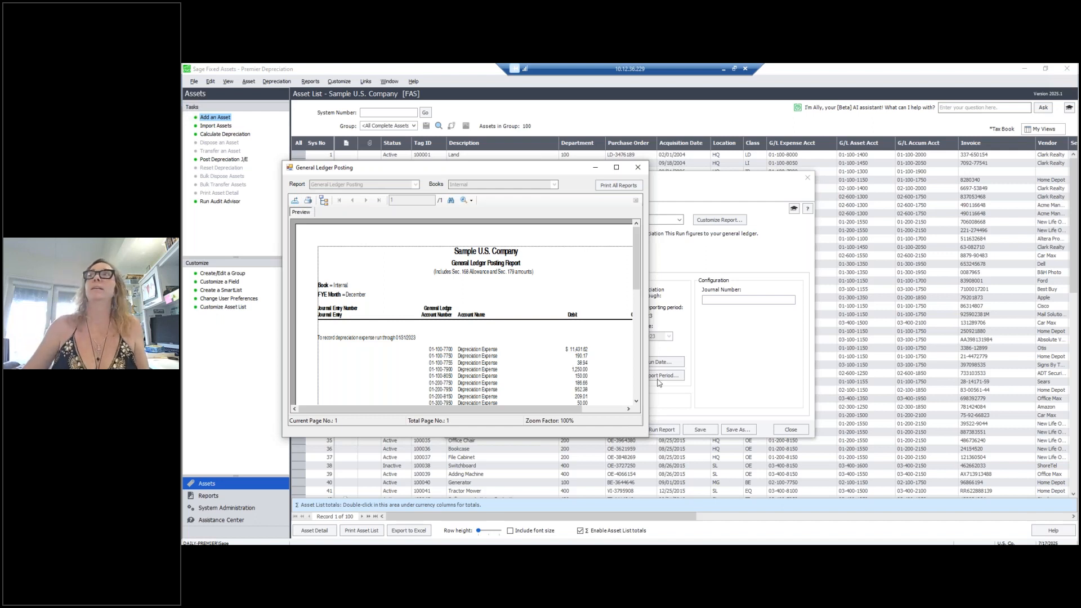
Examine the General Ledger Posting journal entries in a wider preview, check the available export formats, and close the report and its definition.
{"action": "left_click_drag", "start_coordinate": [649, 436], "coordinate": [793, 434]}
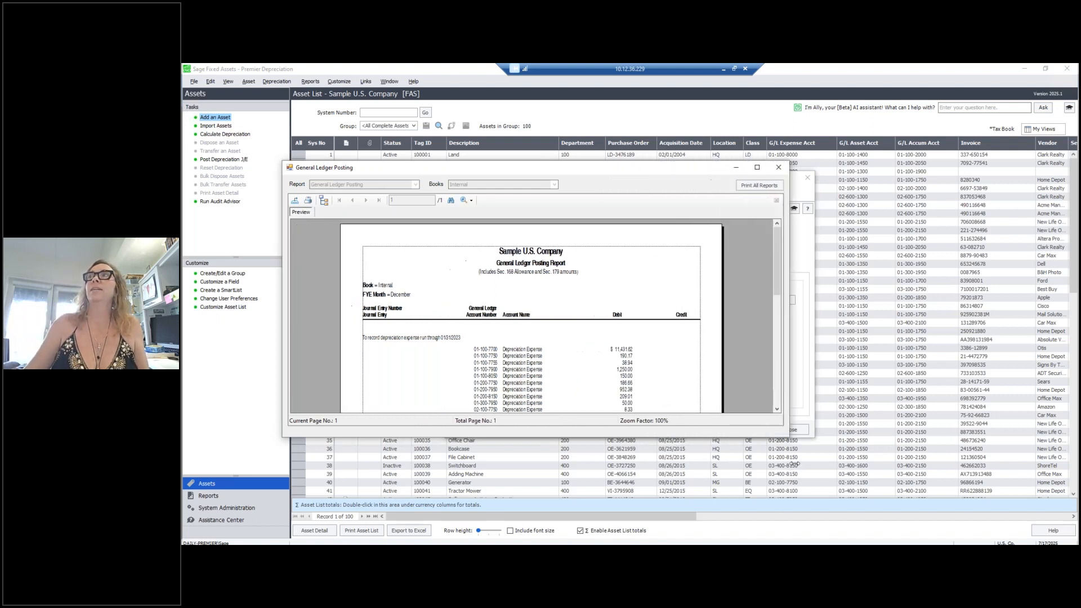
{"action": "scroll", "coordinate": [567, 316], "scroll_direction": "down", "scroll_amount": 5}
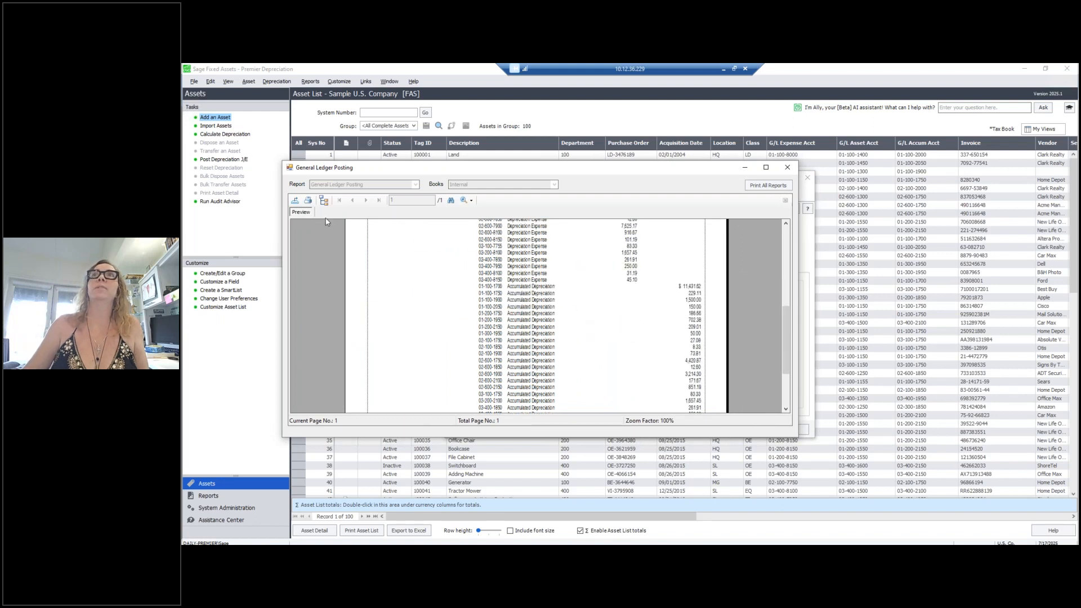
{"action": "left_click", "coordinate": [295, 200]}
{"action": "left_click", "coordinate": [512, 398]}
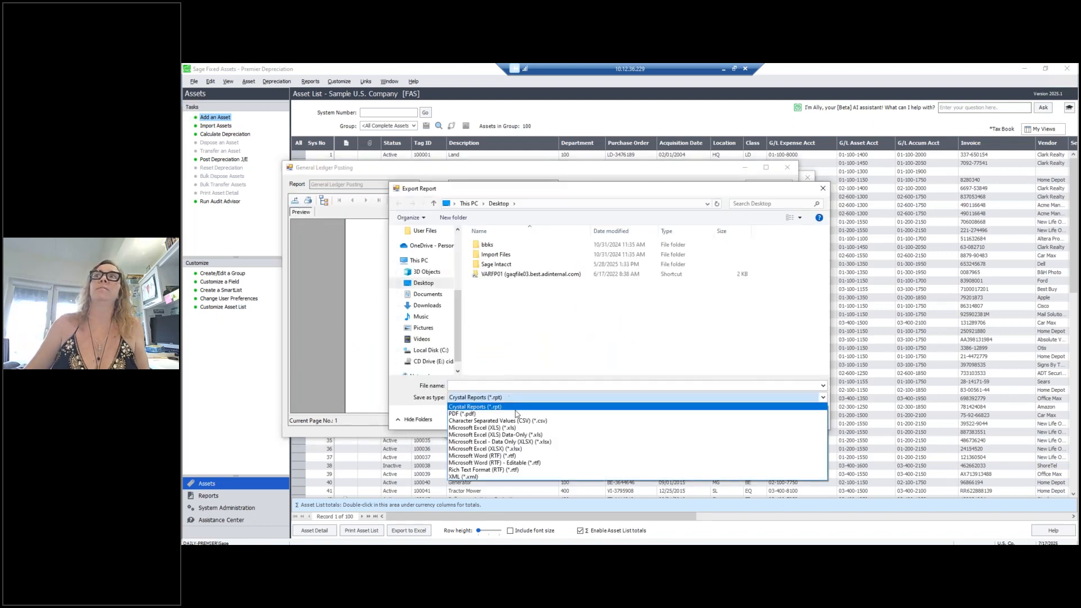
{"action": "left_click", "coordinate": [542, 373]}
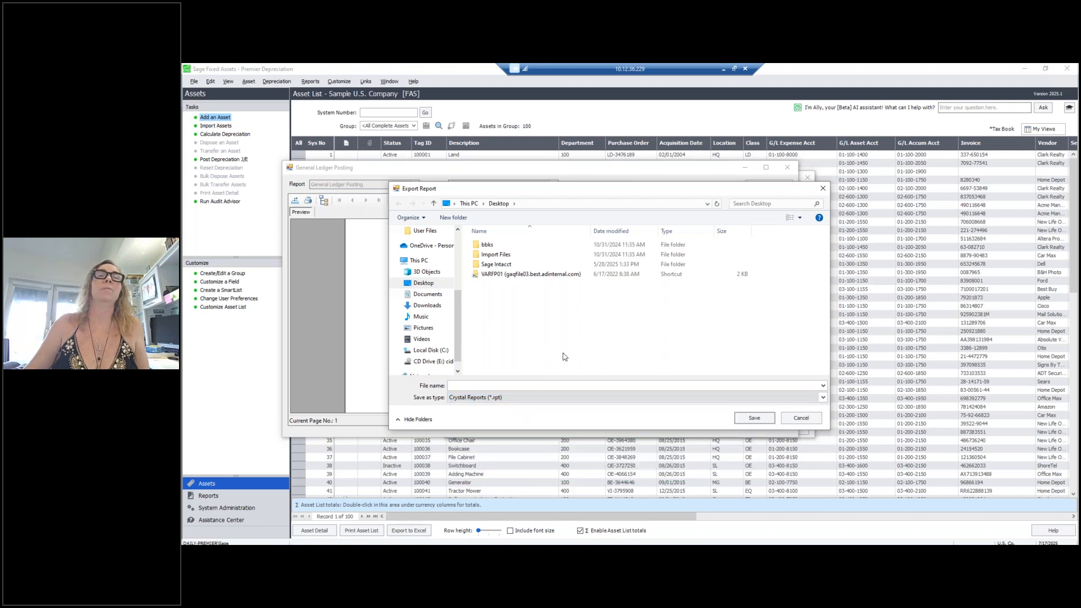
{"action": "left_click", "coordinate": [811, 422]}
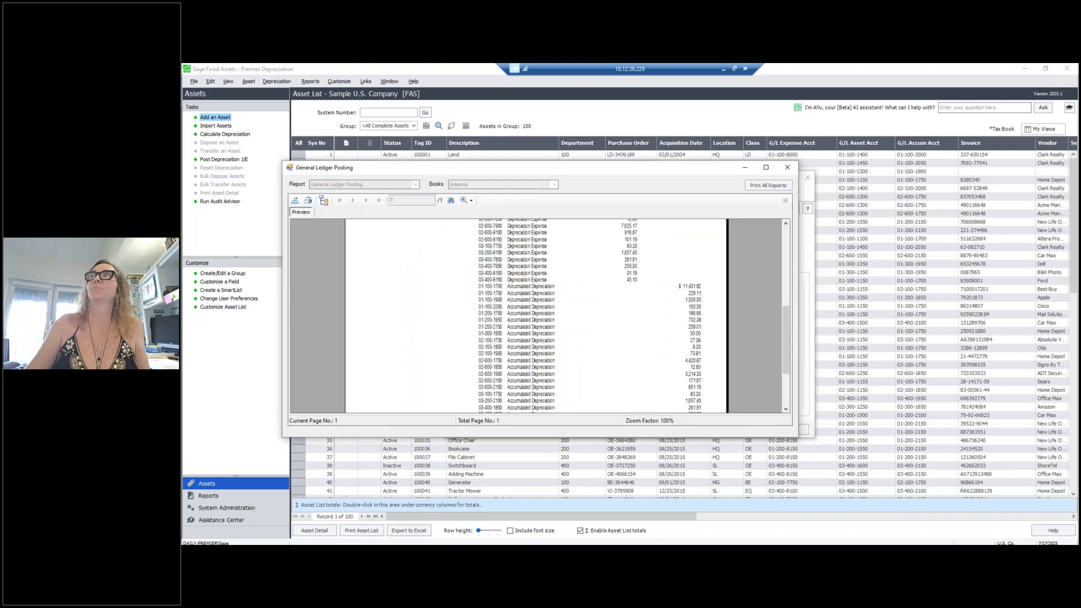
{"action": "left_click", "coordinate": [787, 167]}
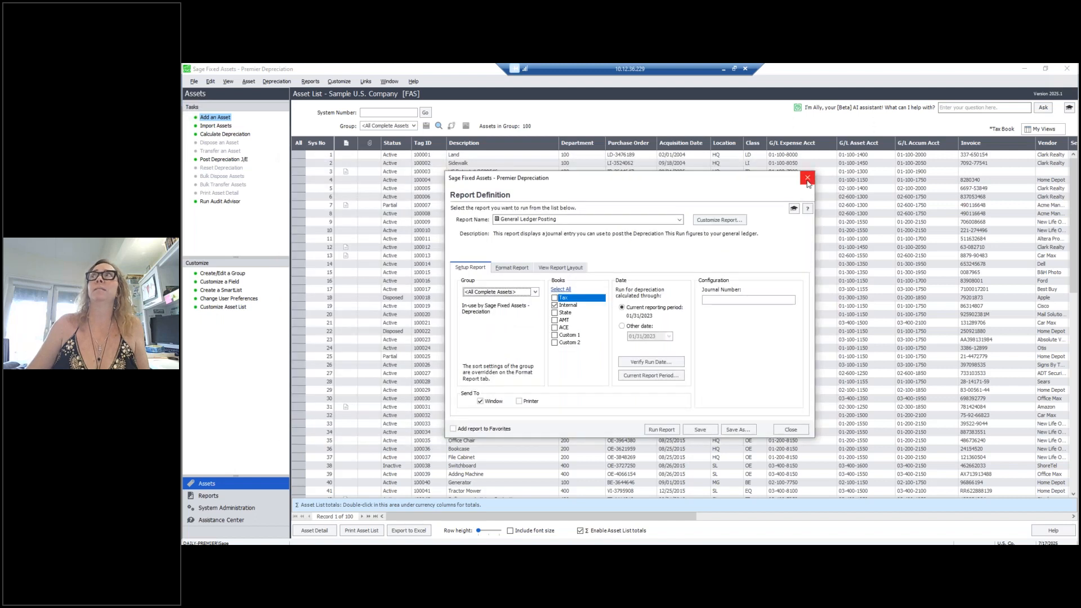
{"action": "left_click", "coordinate": [807, 179]}
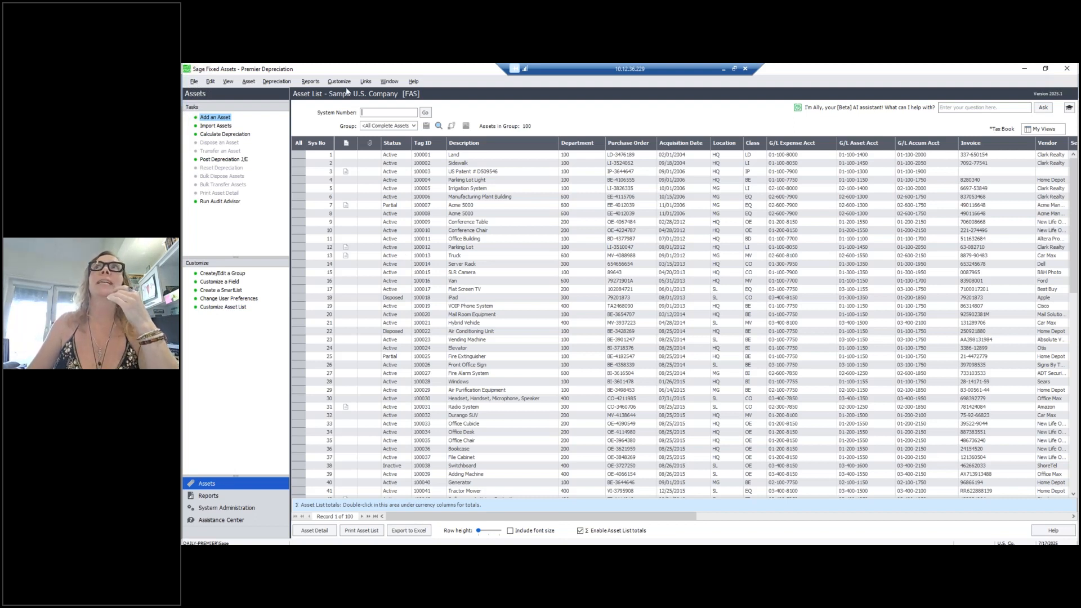
Open the standard Fixed Asset Summary report definition, include the Internal book alongside Tax, and close it without running the report.
{"action": "left_click", "coordinate": [317, 84]}
{"action": "mouse_move", "coordinate": [365, 97]}
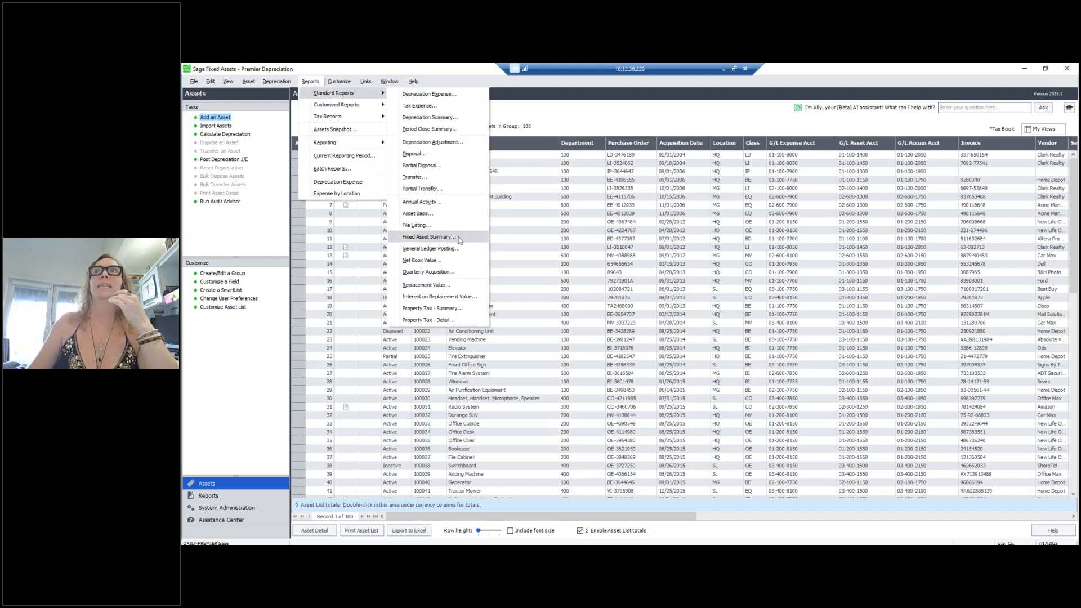
{"action": "left_click", "coordinate": [457, 237]}
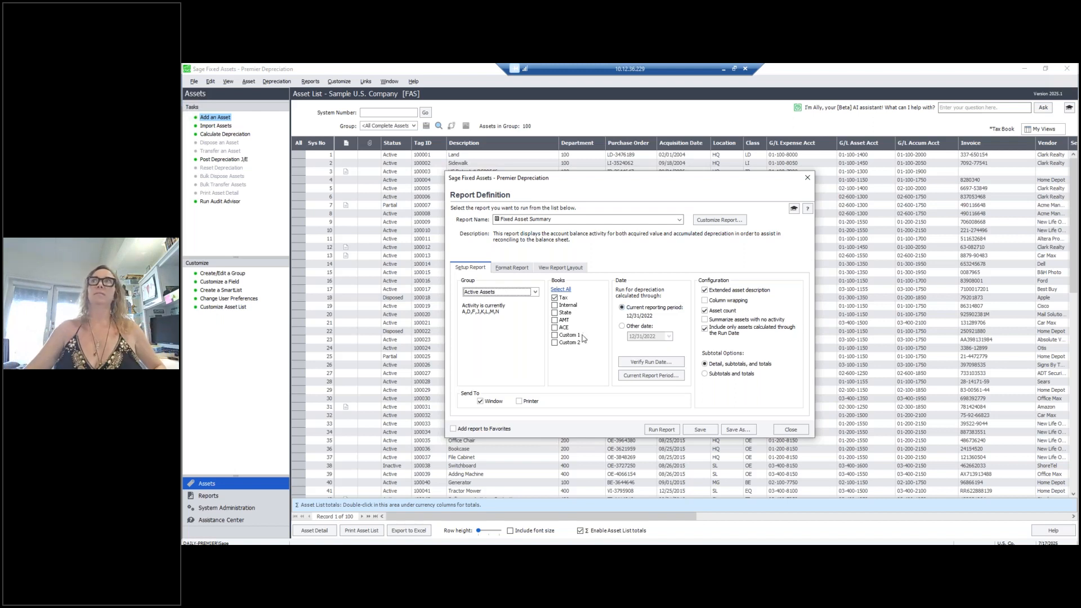
{"action": "left_click", "coordinate": [568, 305]}
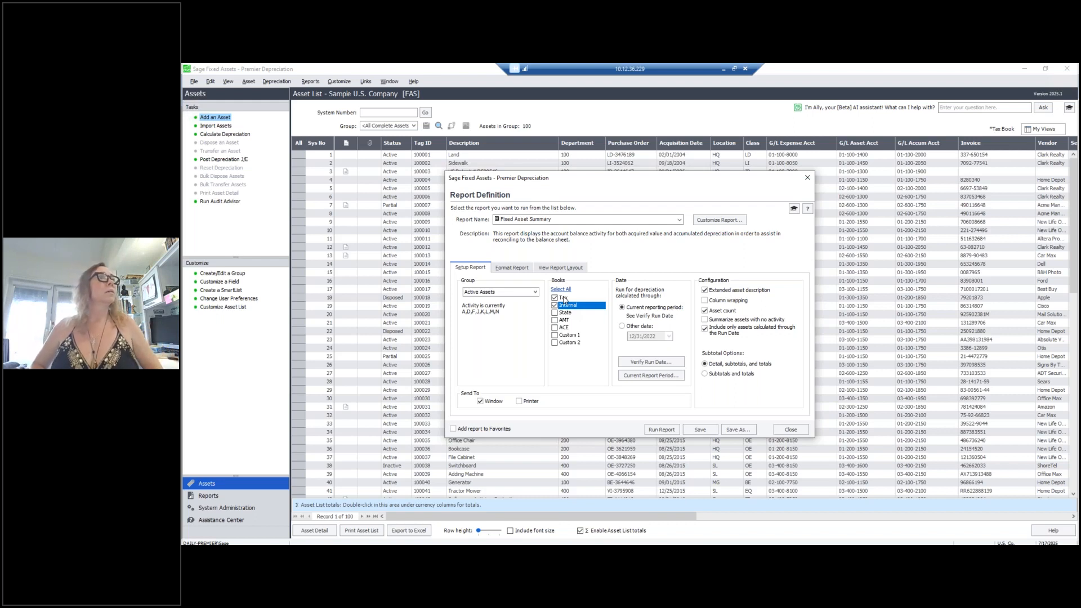
{"action": "left_click", "coordinate": [808, 179]}
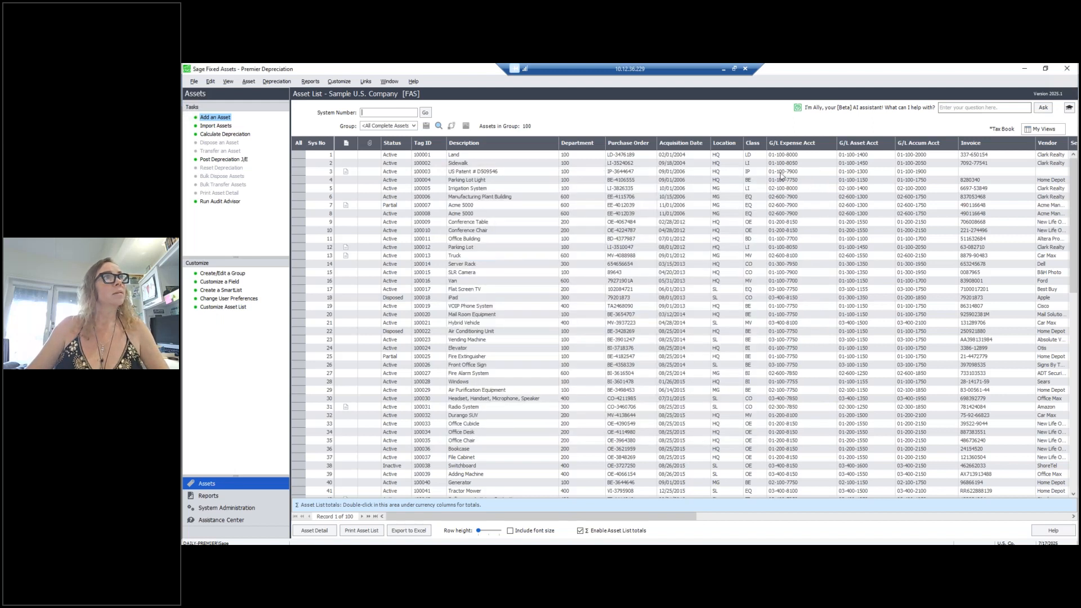
Try to launch the CCH ProSystem fx Tax link, and look over the available tax links once more.
{"action": "left_click", "coordinate": [365, 82]}
{"action": "mouse_move", "coordinate": [396, 122]}
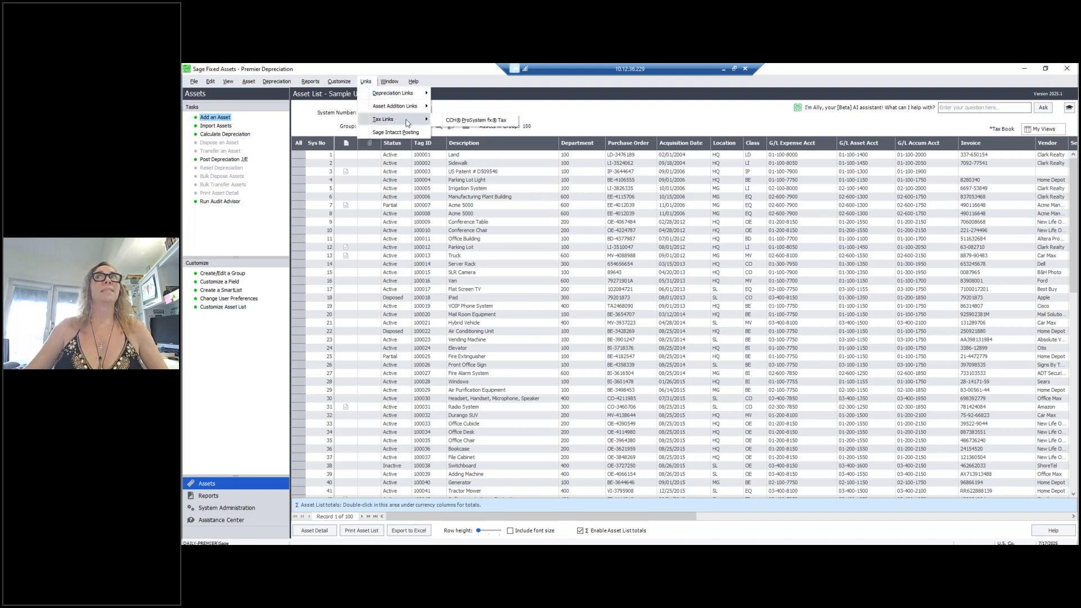
{"action": "left_click", "coordinate": [504, 121]}
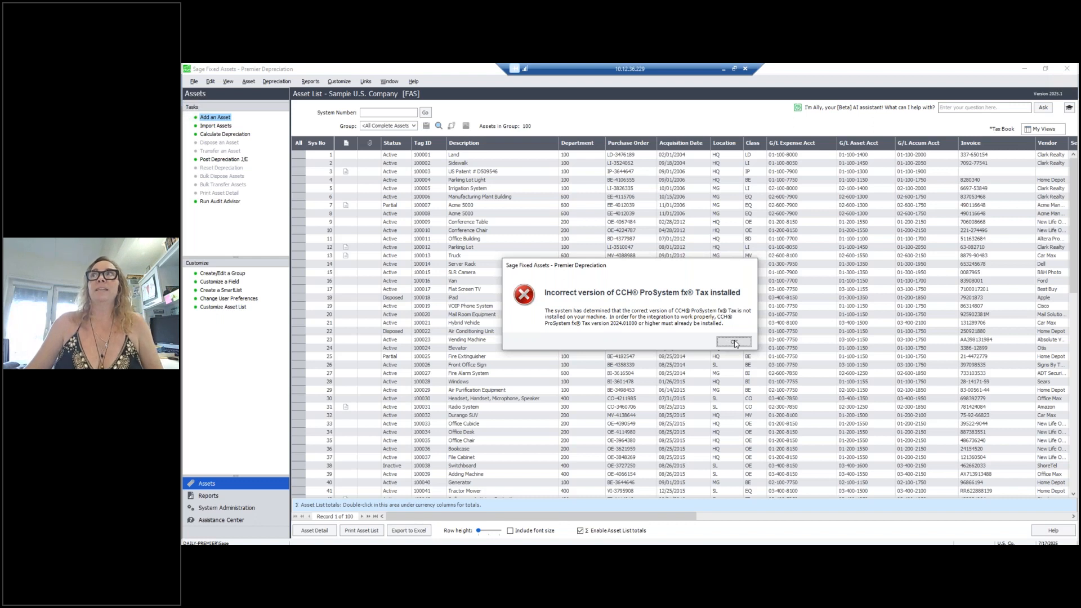
{"action": "left_click", "coordinate": [734, 342]}
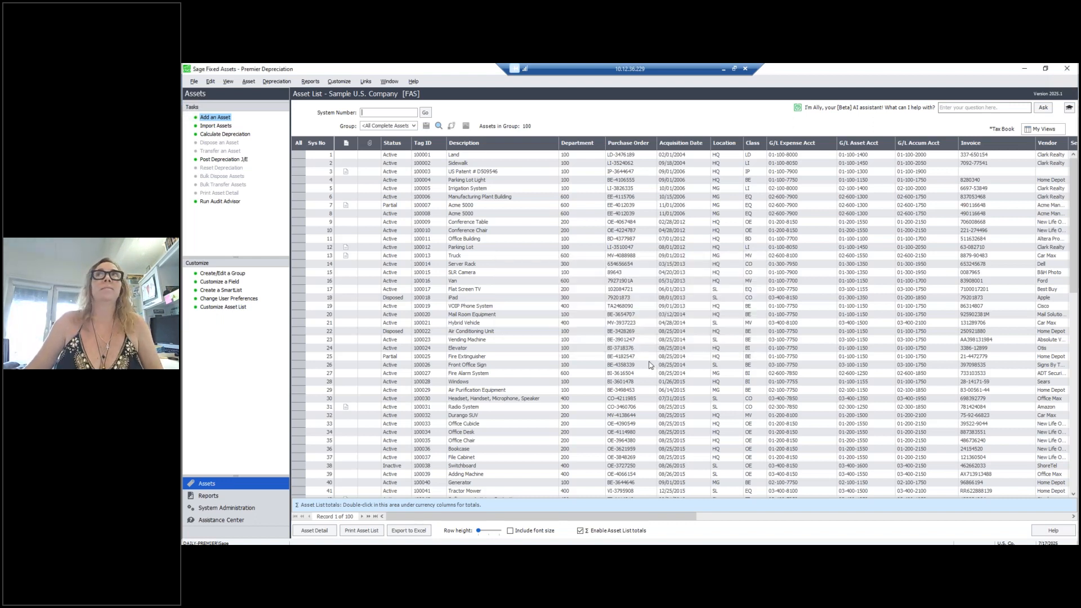
{"action": "left_click", "coordinate": [366, 82]}
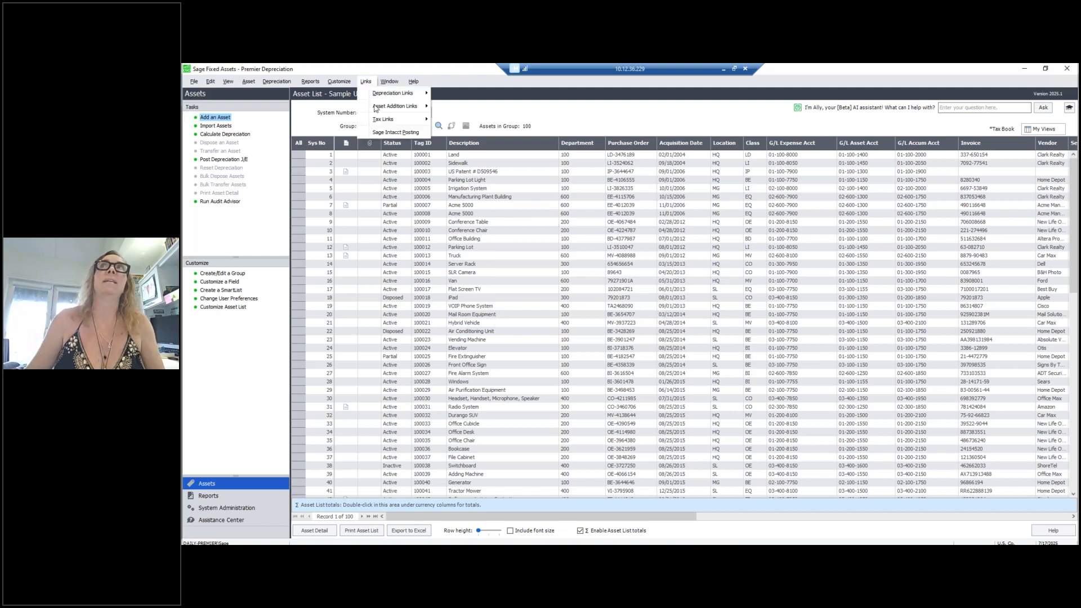
{"action": "mouse_move", "coordinate": [390, 118]}
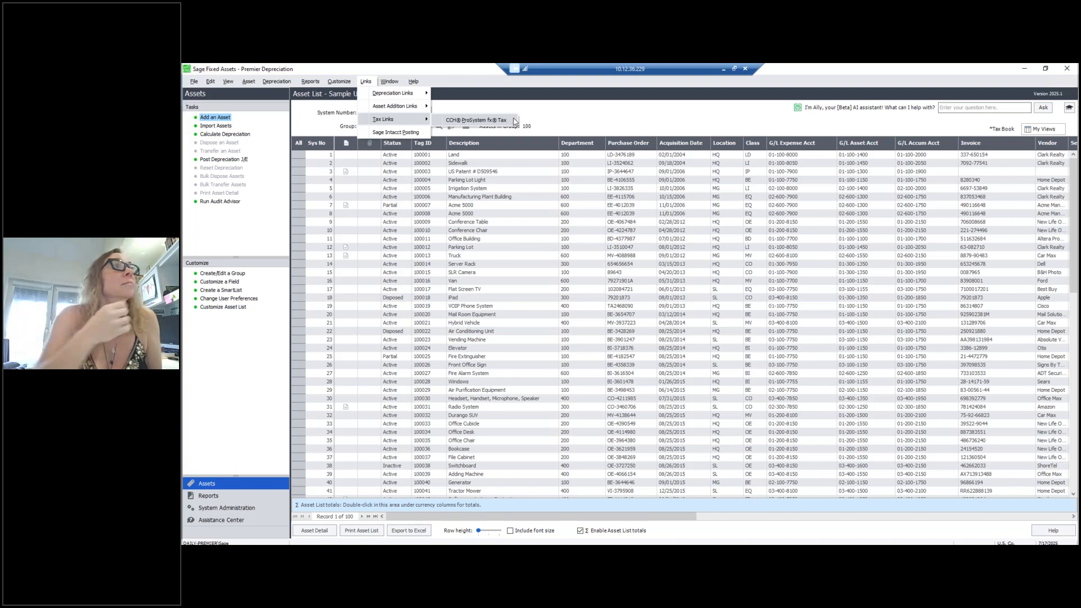
{"action": "left_click", "coordinate": [555, 112]}
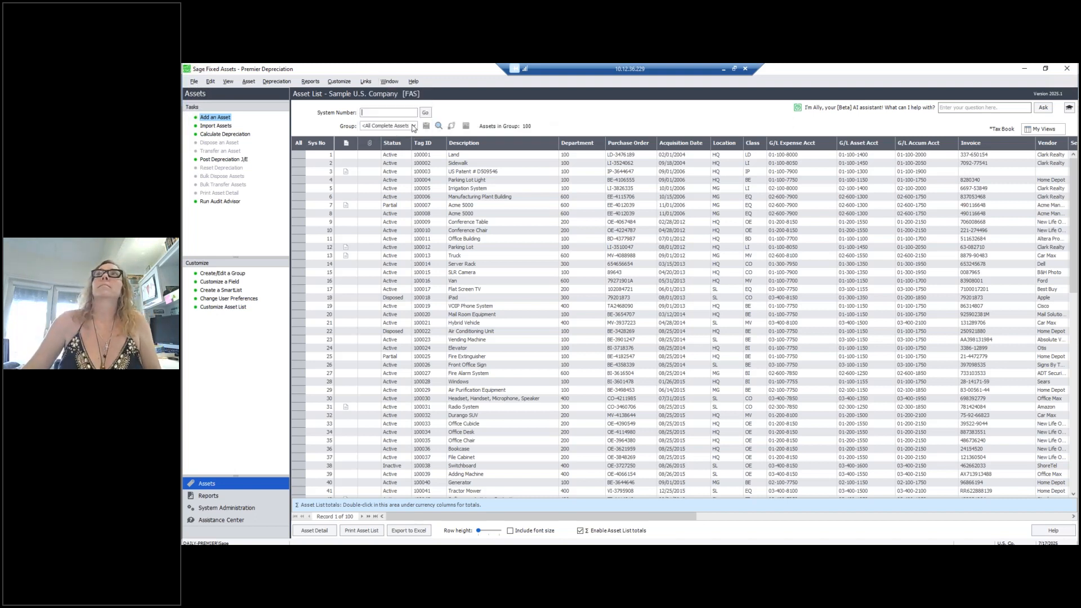
View the asset list by the Active Assets and All Incomplete Assets groups, and return it to All Complete Assets.
{"action": "left_click", "coordinate": [413, 127]}
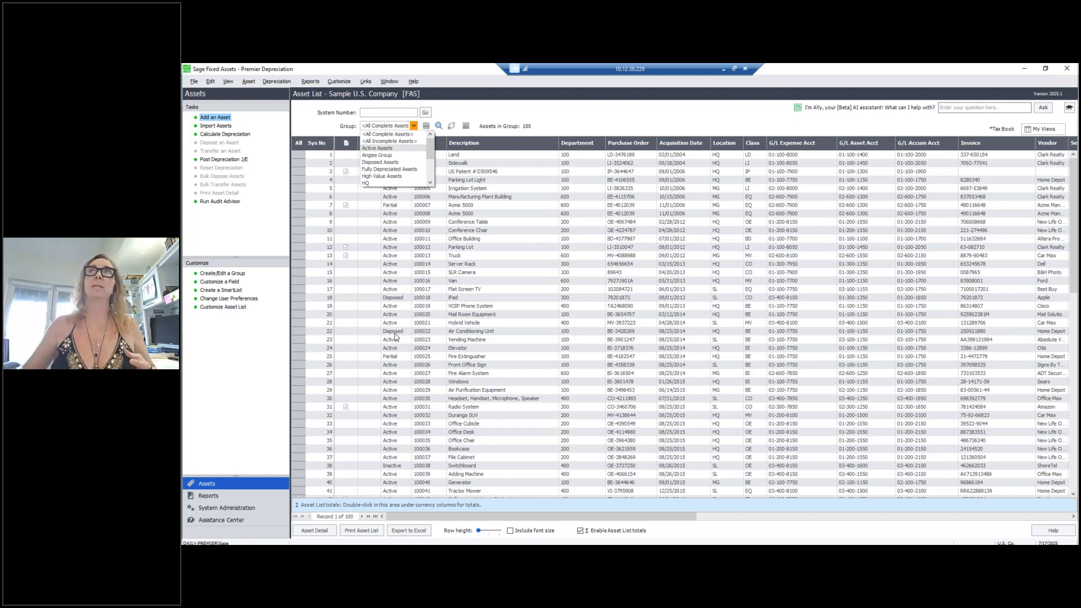
{"action": "left_click", "coordinate": [380, 148]}
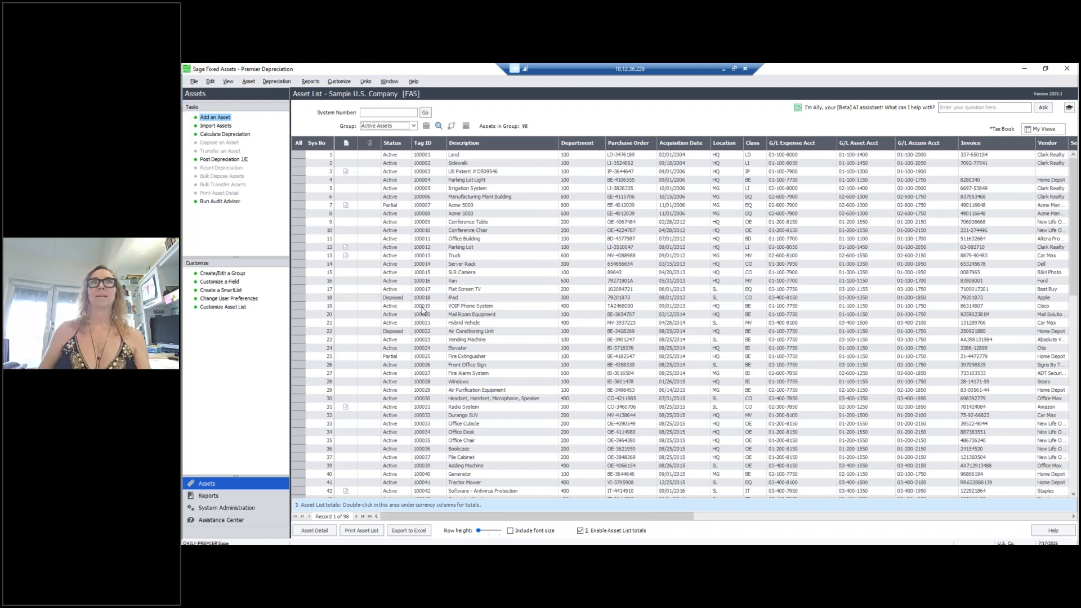
{"action": "left_click", "coordinate": [414, 126]}
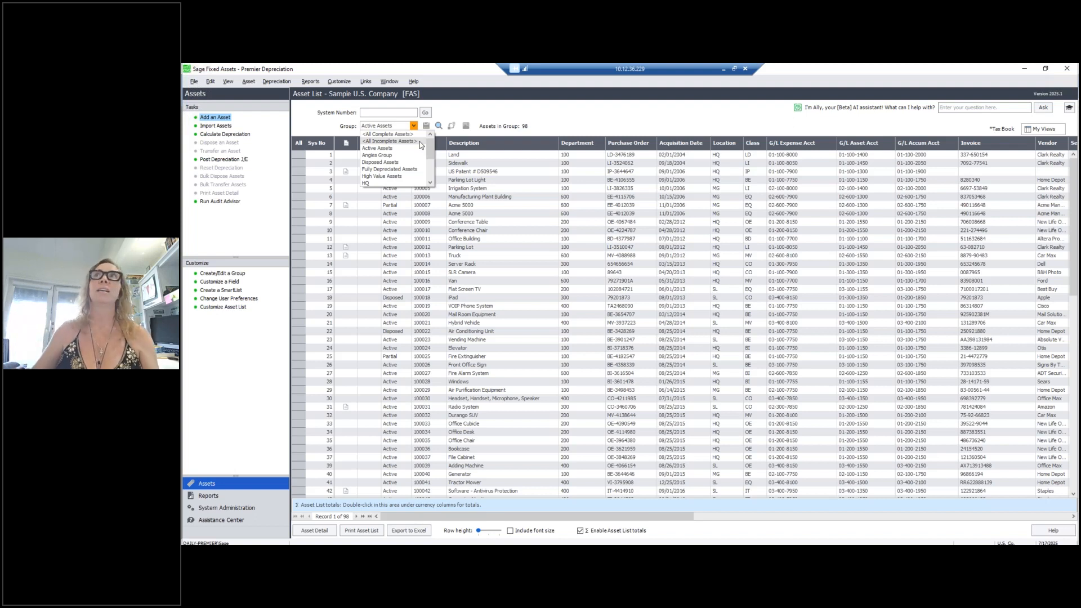
{"action": "left_click", "coordinate": [419, 142]}
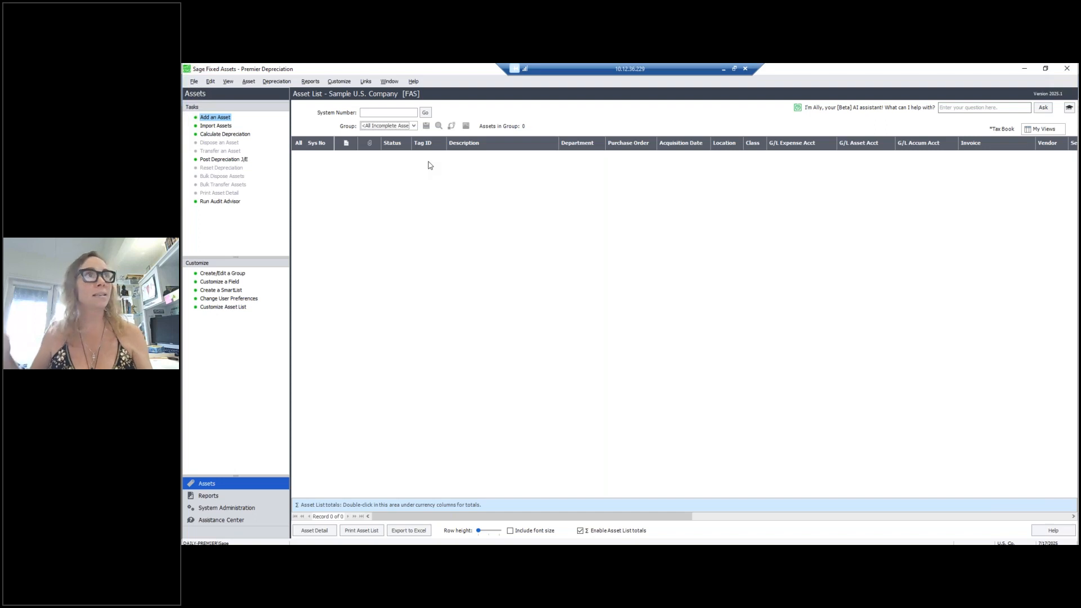
{"action": "left_click", "coordinate": [414, 128]}
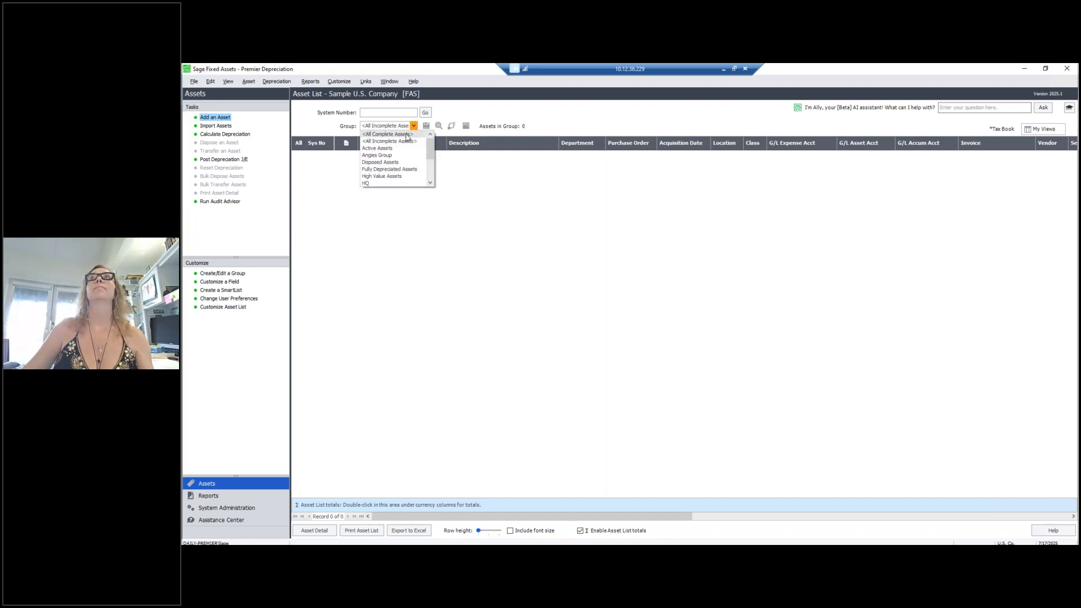
{"action": "left_click", "coordinate": [389, 134]}
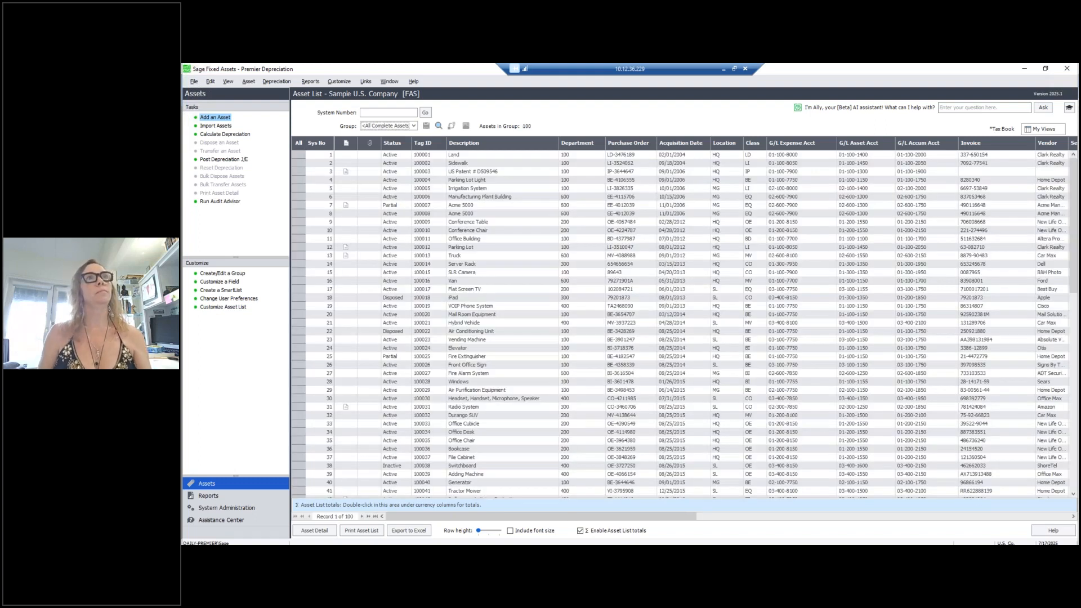